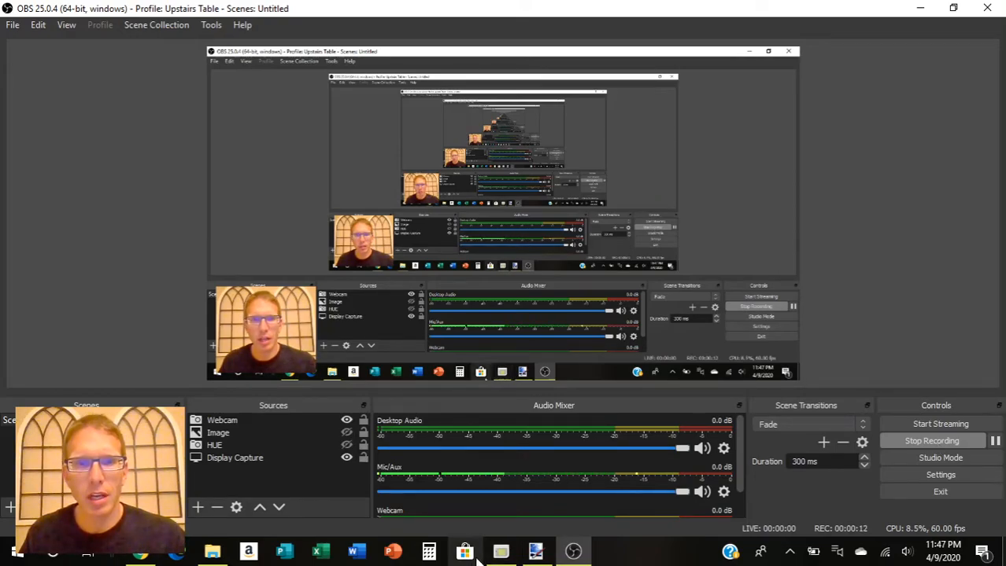
Step: Switch to the YouTutorial project in GB Studio and review the Scene 14 character's dialogue script and the cat actor in Scene 13
click(500, 550)
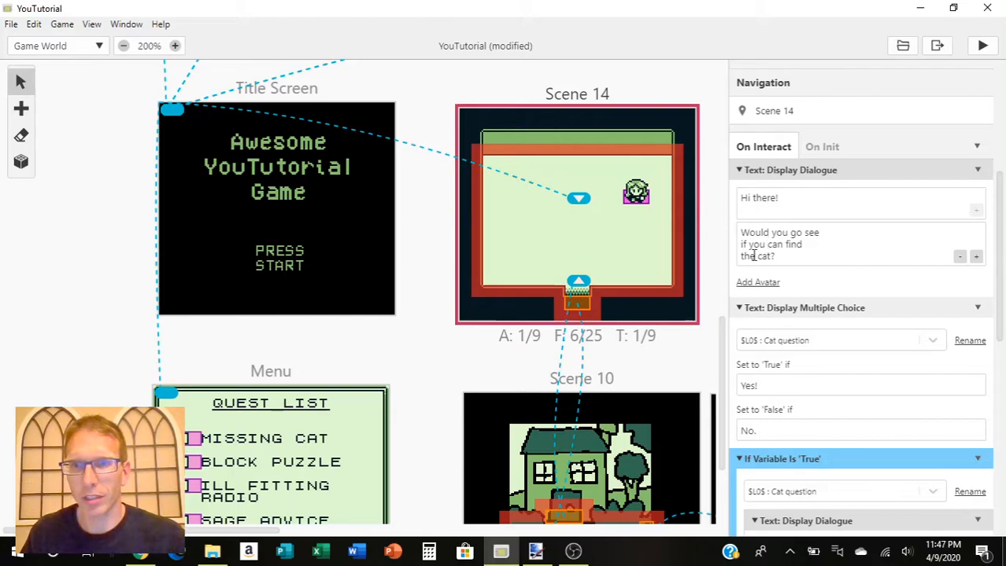
scroll(755, 350, down, 2)
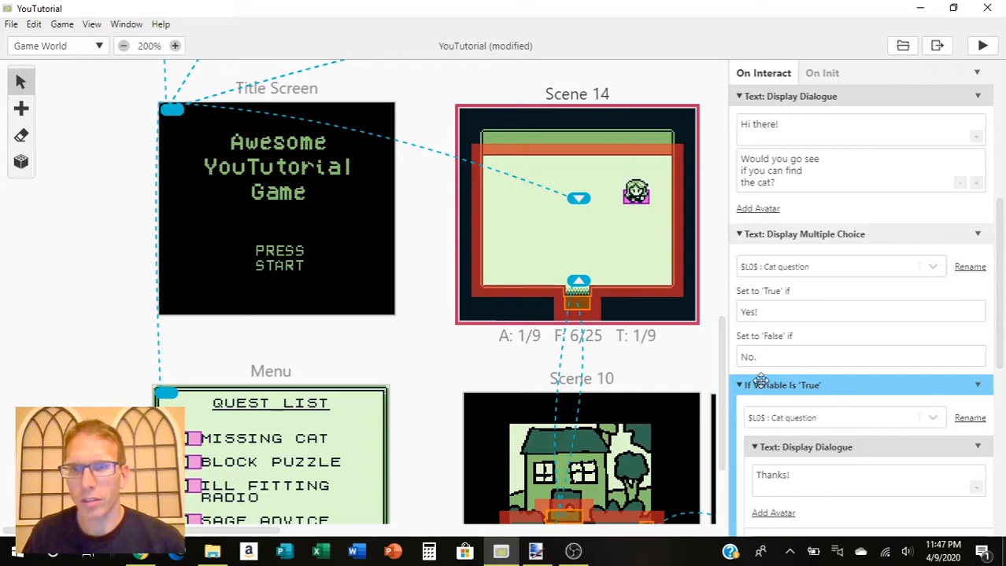
scroll(759, 381, down, 2)
scroll(771, 366, down, 2)
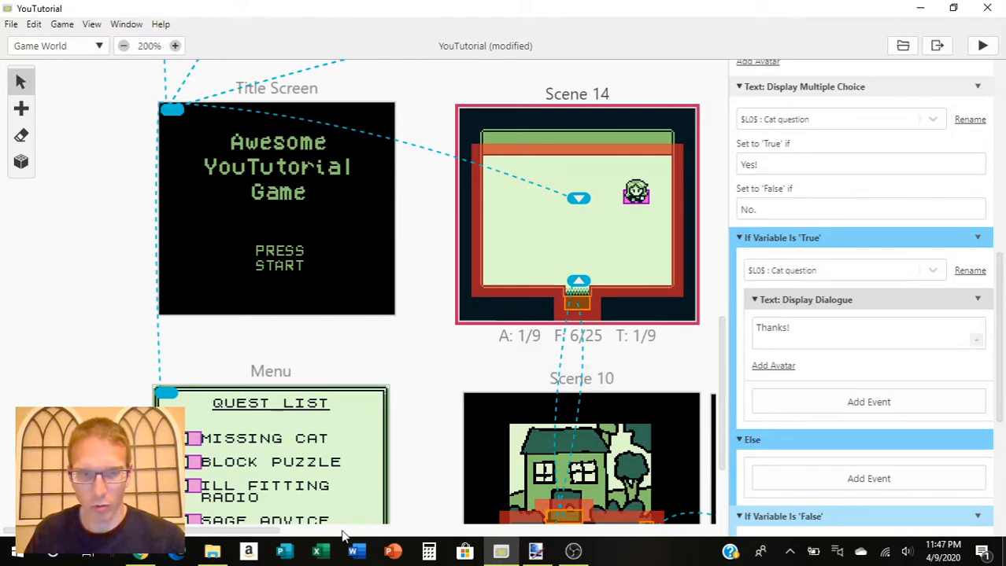
drag(265, 535, 570, 513)
scroll(571, 472, down, 3)
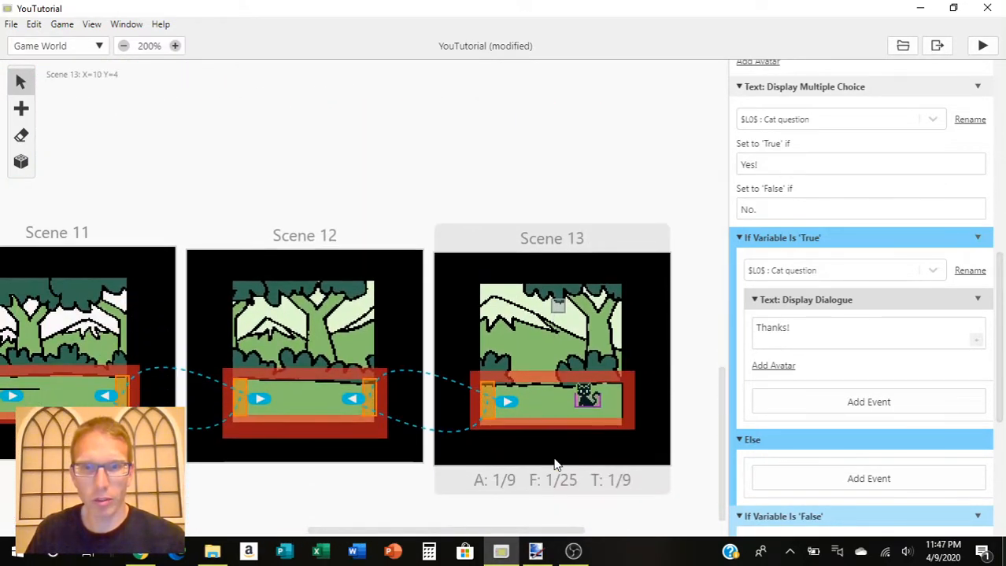
click(587, 399)
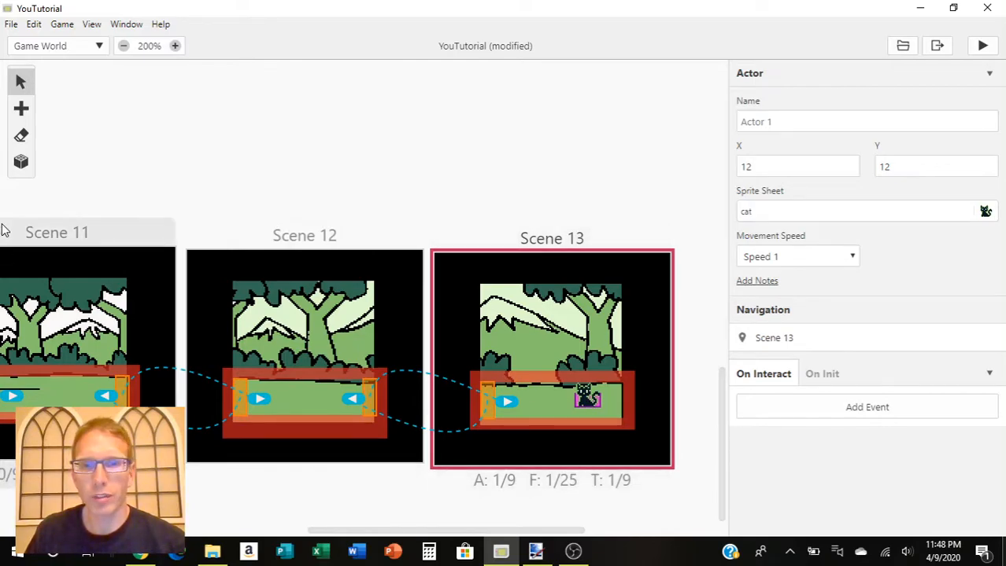
Step: Add a Variable: Set To 'True' event after the "Thanks!" dialogue in the Scene 14 character's interaction script
drag(414, 532, 226, 509)
scroll(227, 503, up, 3)
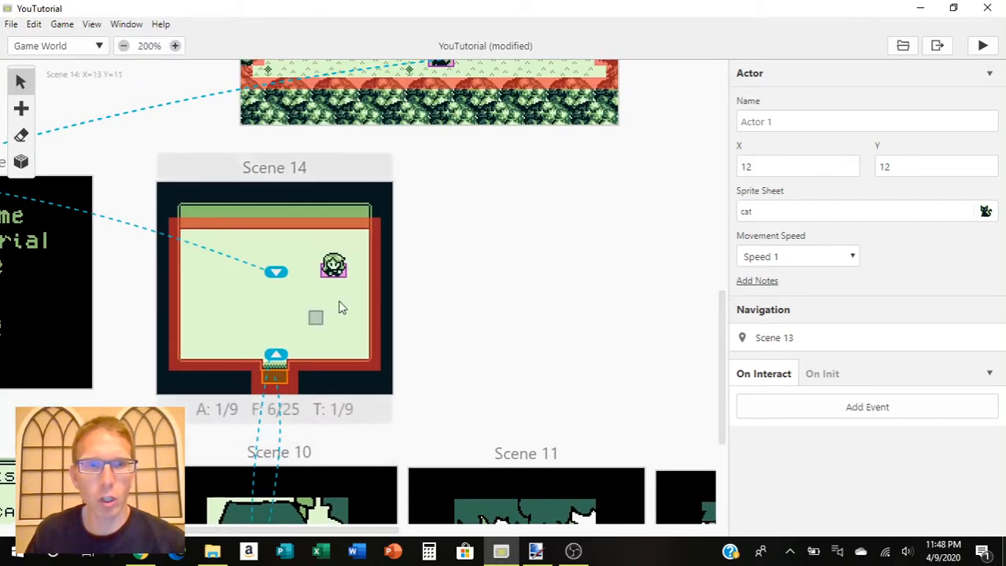
click(333, 266)
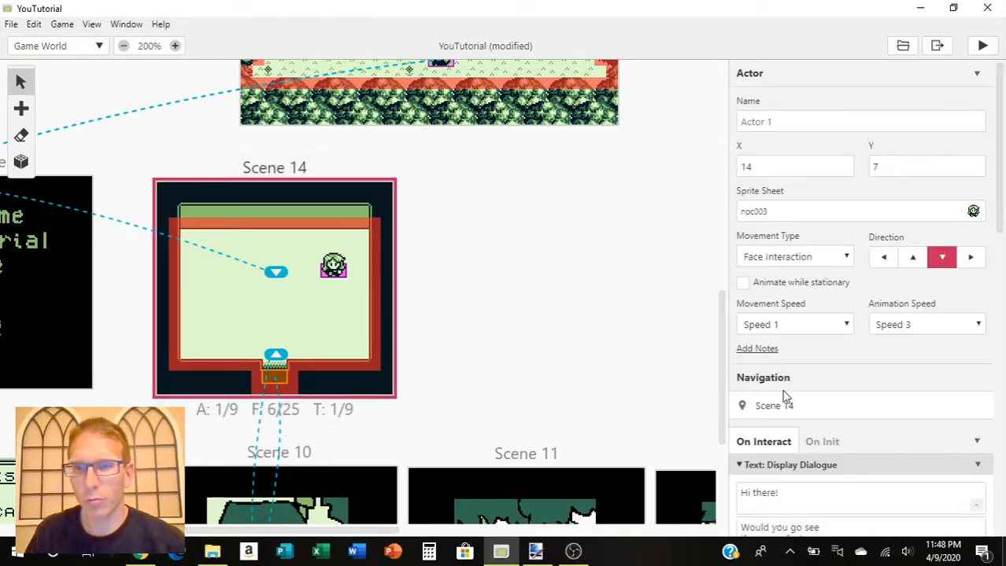
scroll(782, 397, down, 5)
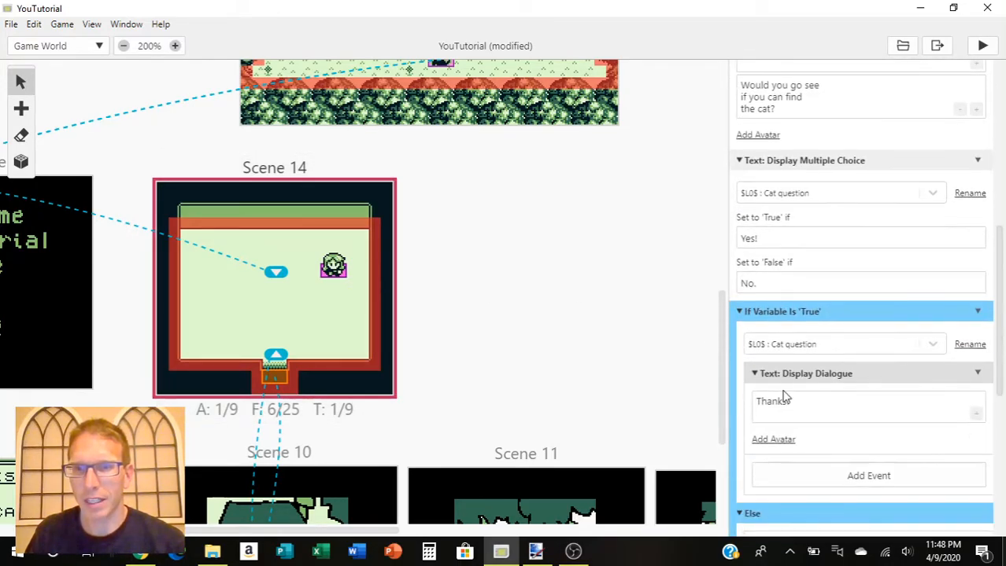
scroll(782, 397, down, 3)
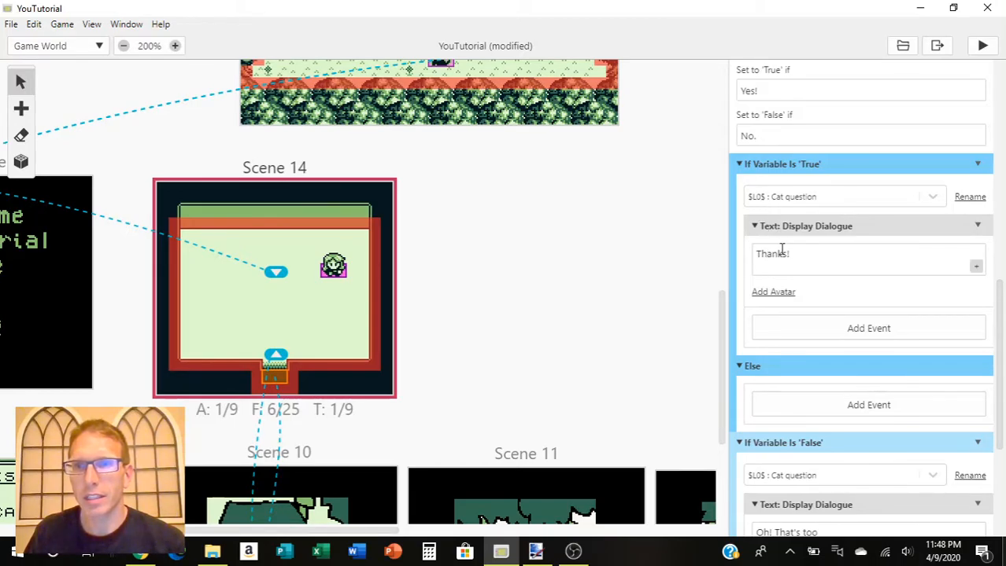
click(790, 331)
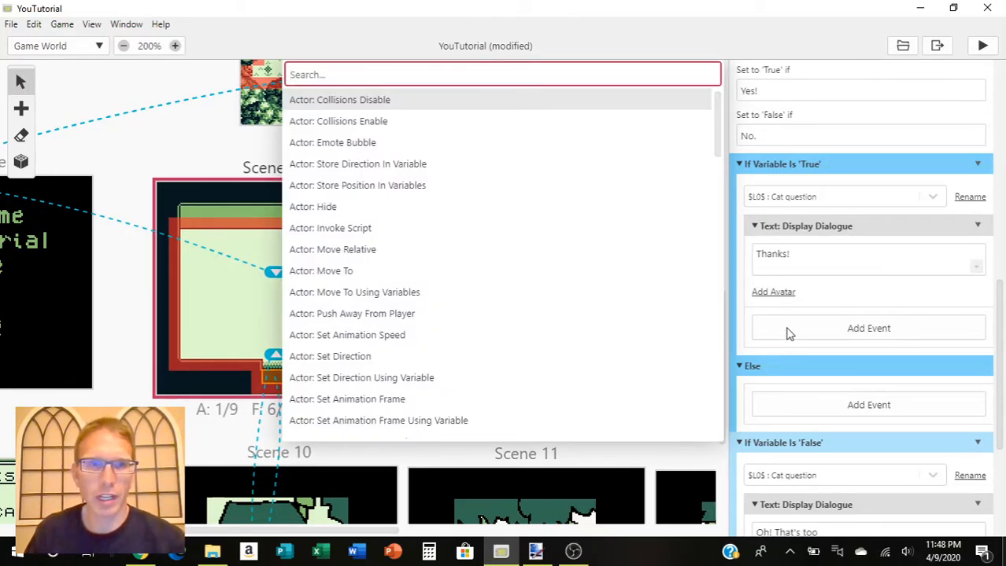
text(set va)
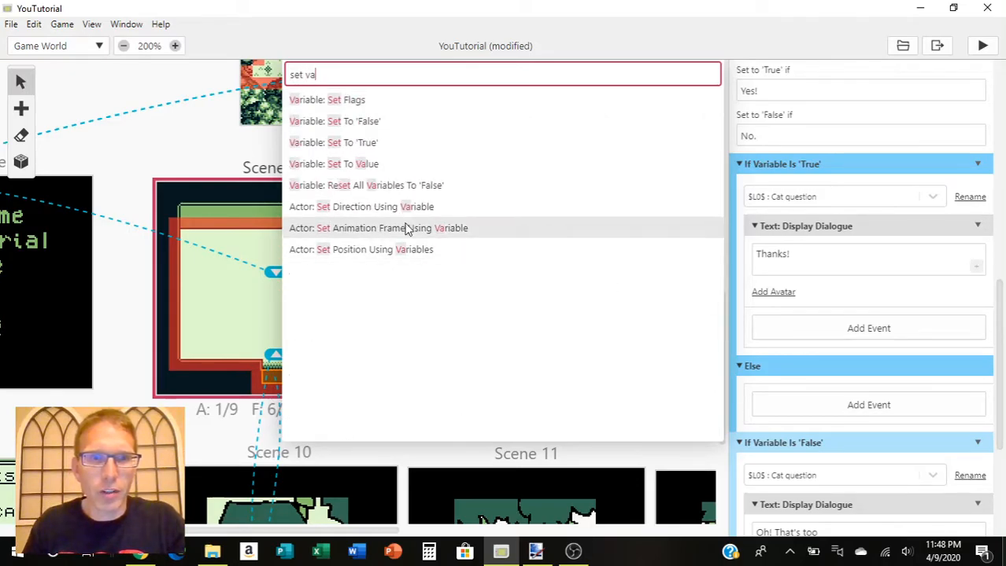
click(343, 146)
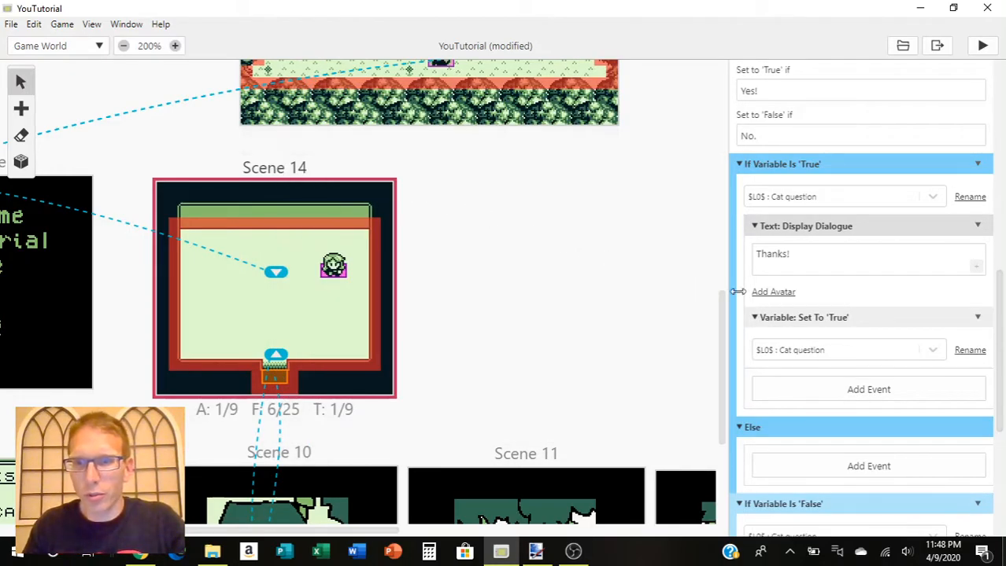
Step: Assign global Variable 014 to the Variable: Set To 'True' event under the "Thanks!" dialogue
click(932, 351)
scroll(844, 391, down, 3)
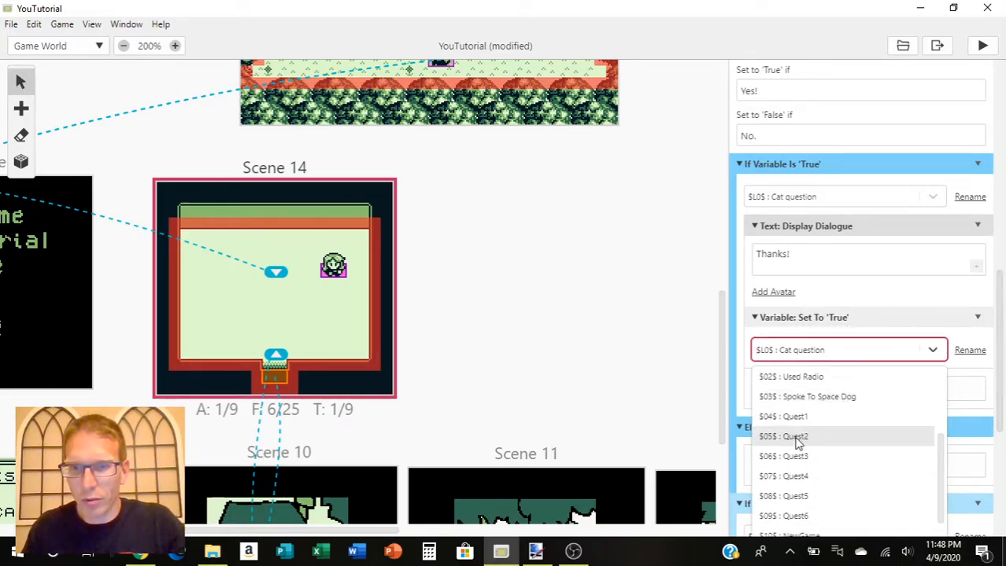
scroll(797, 442, down, 2)
scroll(797, 484, down, 1)
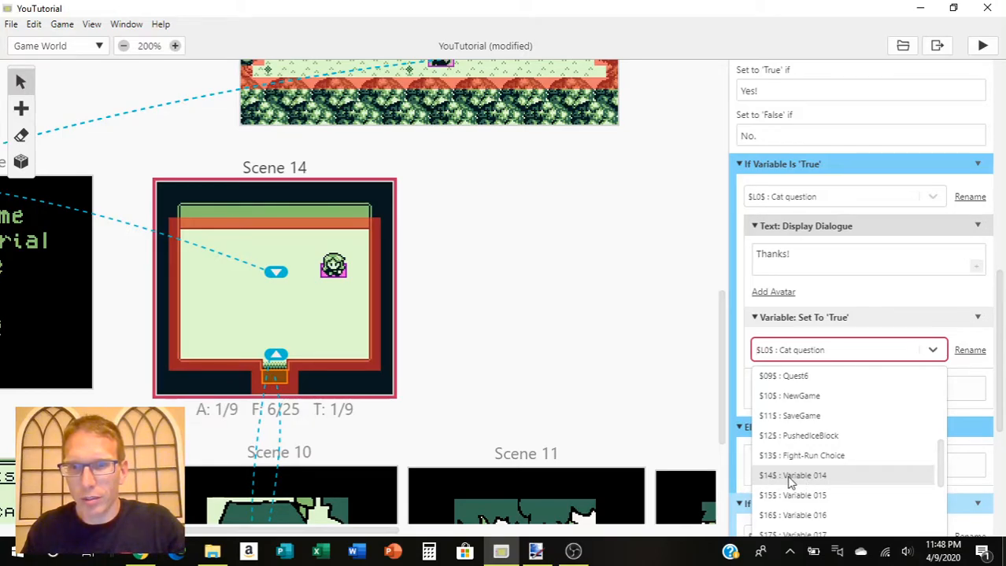
click(815, 477)
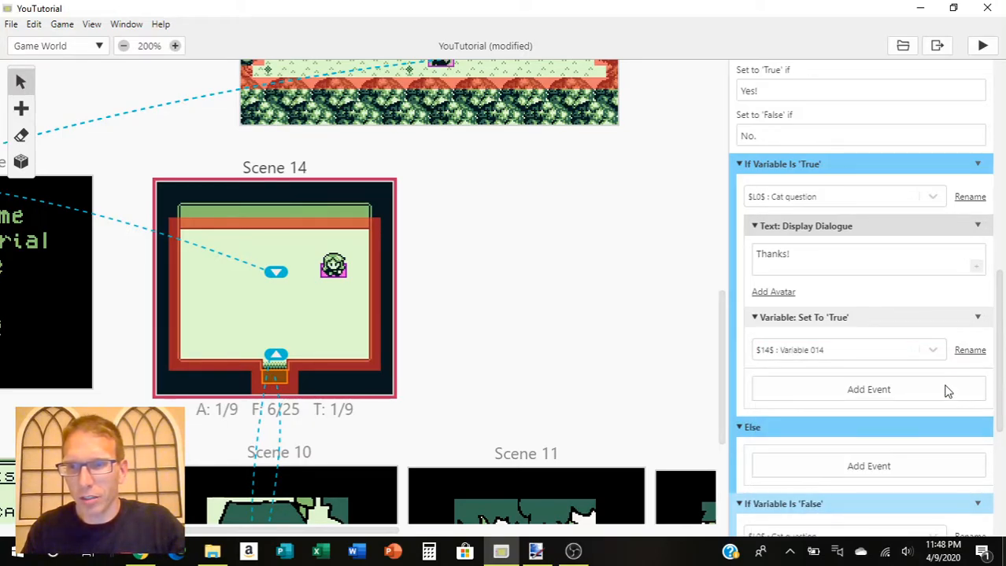
Step: Rename Variable 014 to "Cat Quest" and save the name
click(969, 351)
text(Cat Qu)
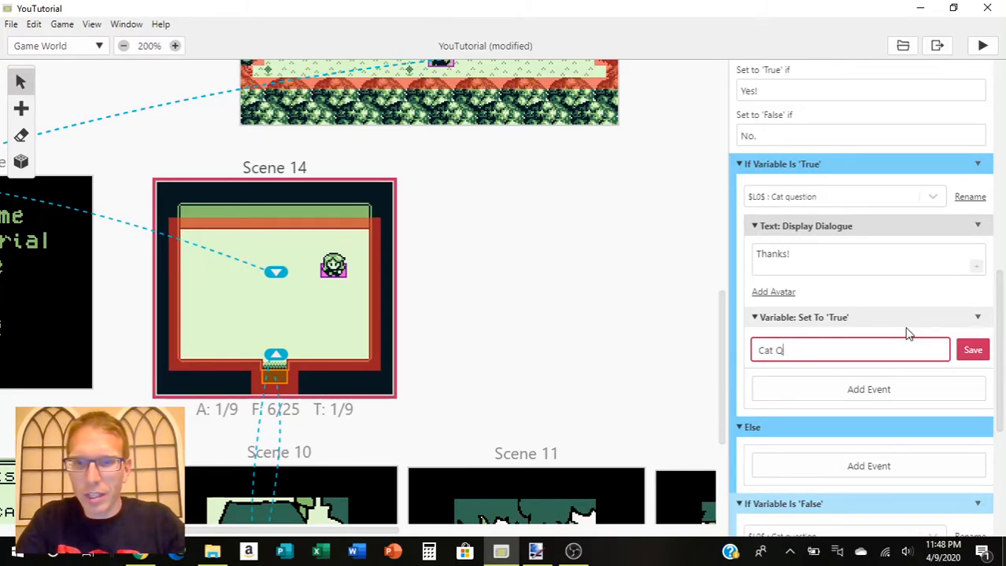
text(est)
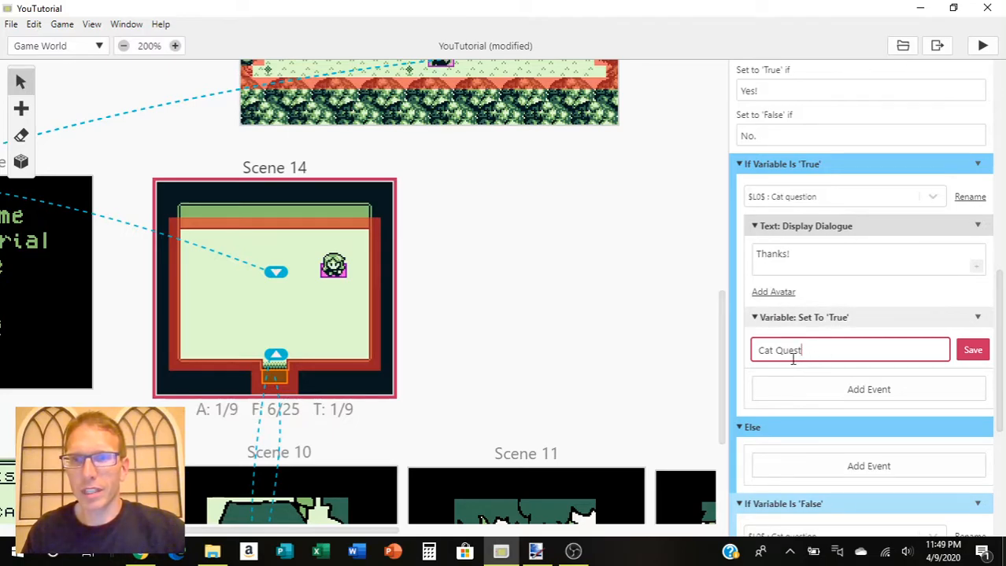
click(972, 353)
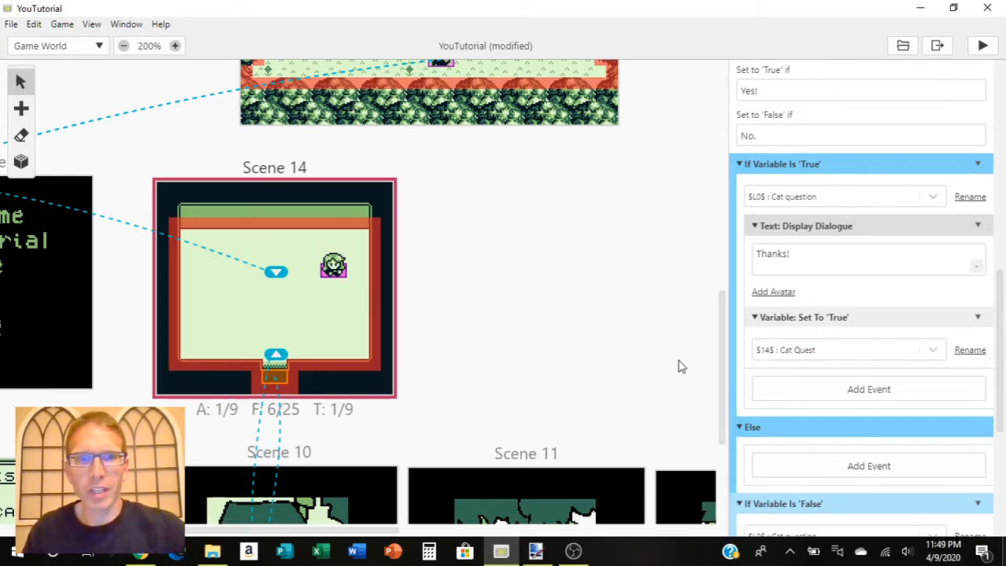
Step: Select the cat actor in Scene 13 and choose cat as its sprite sheet
scroll(622, 368, down, 3)
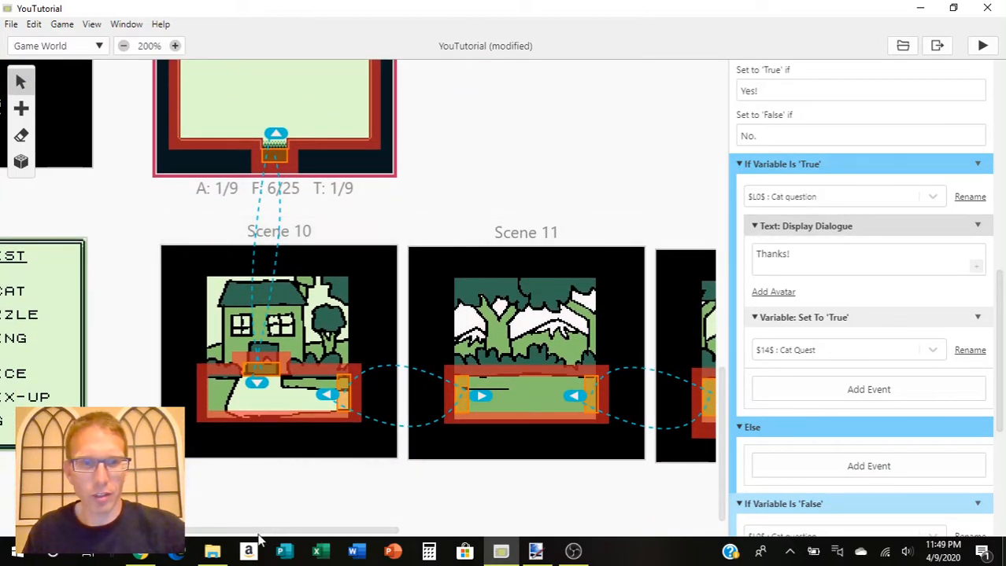
drag(262, 535, 425, 533)
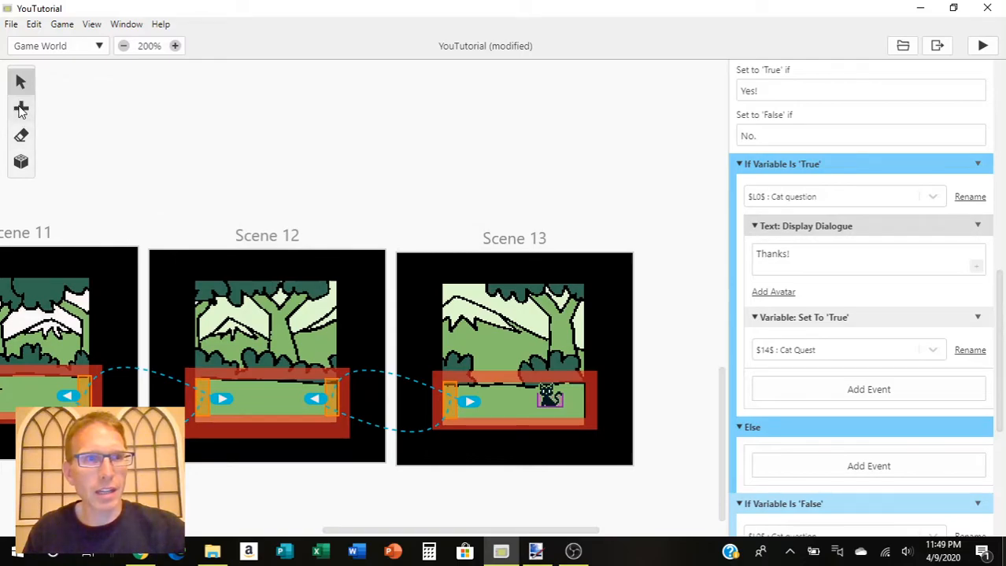
click(50, 113)
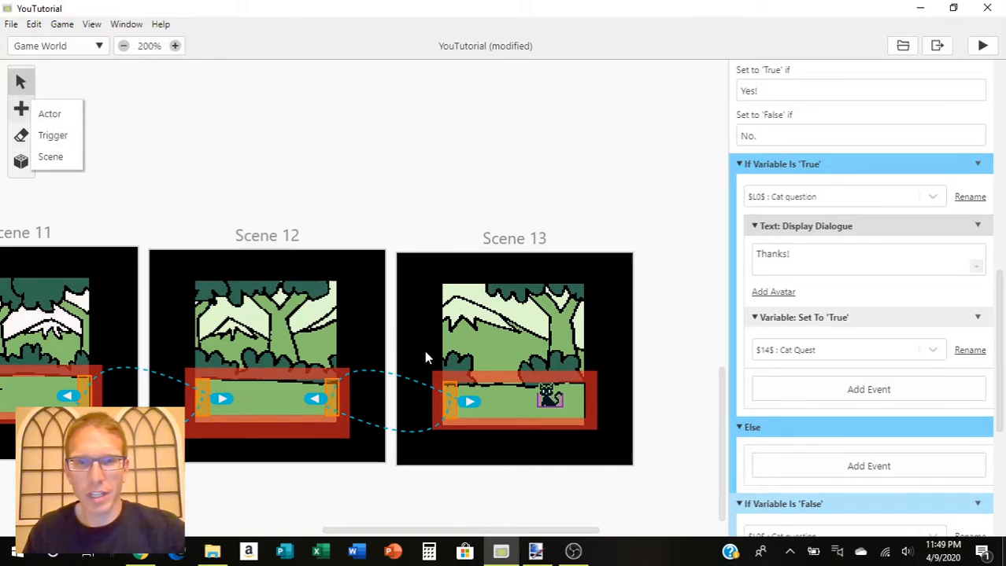
click(548, 399)
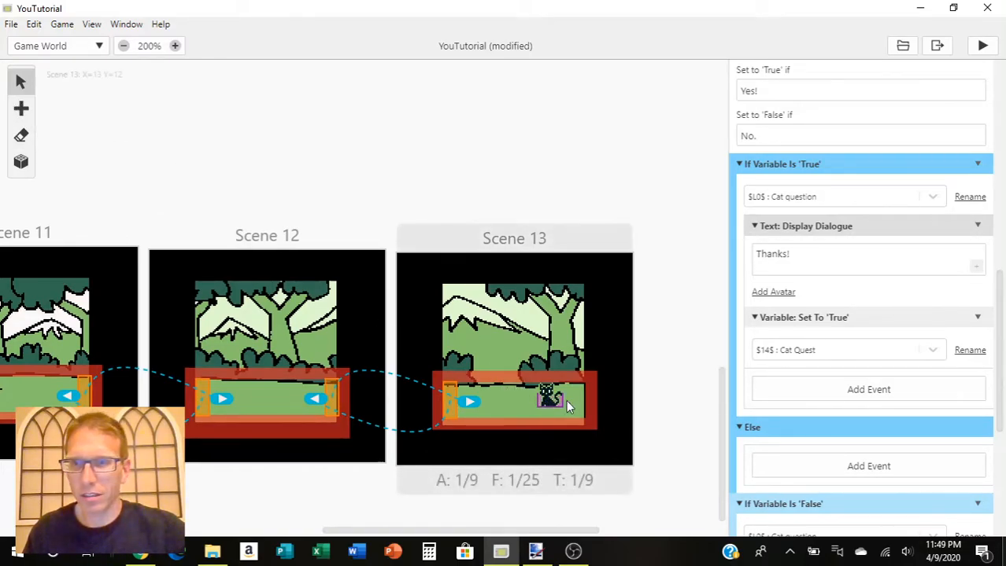
click(543, 403)
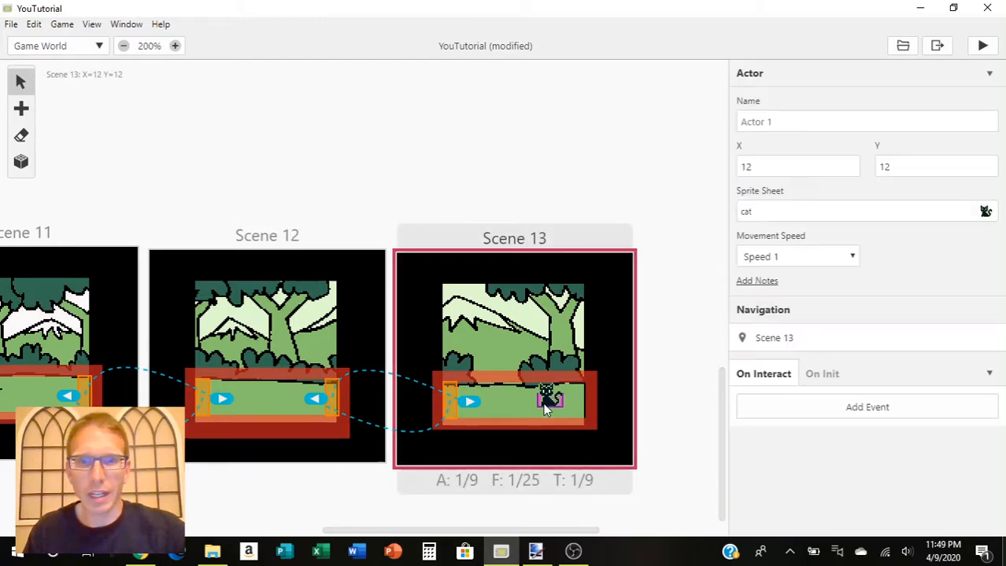
click(984, 212)
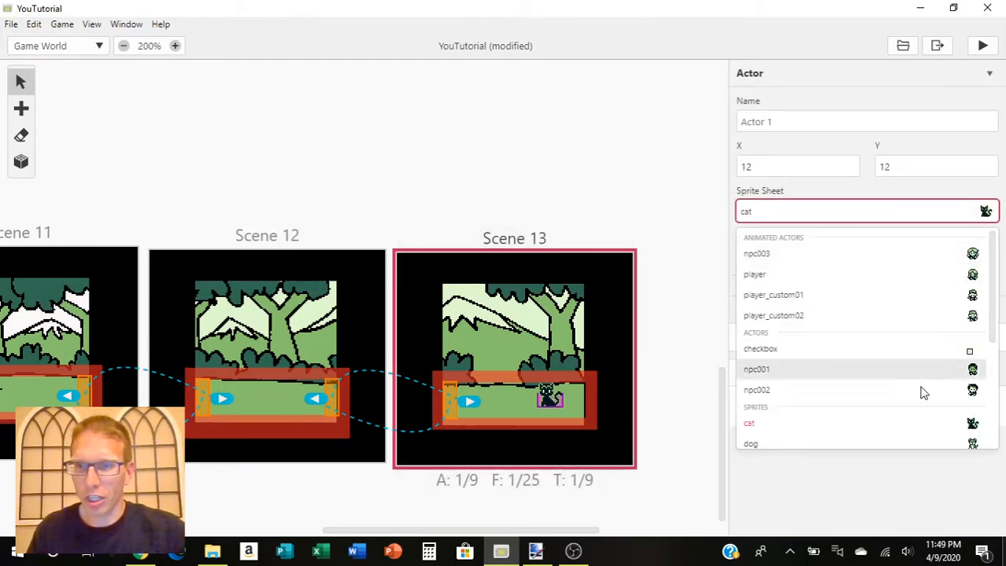
click(972, 426)
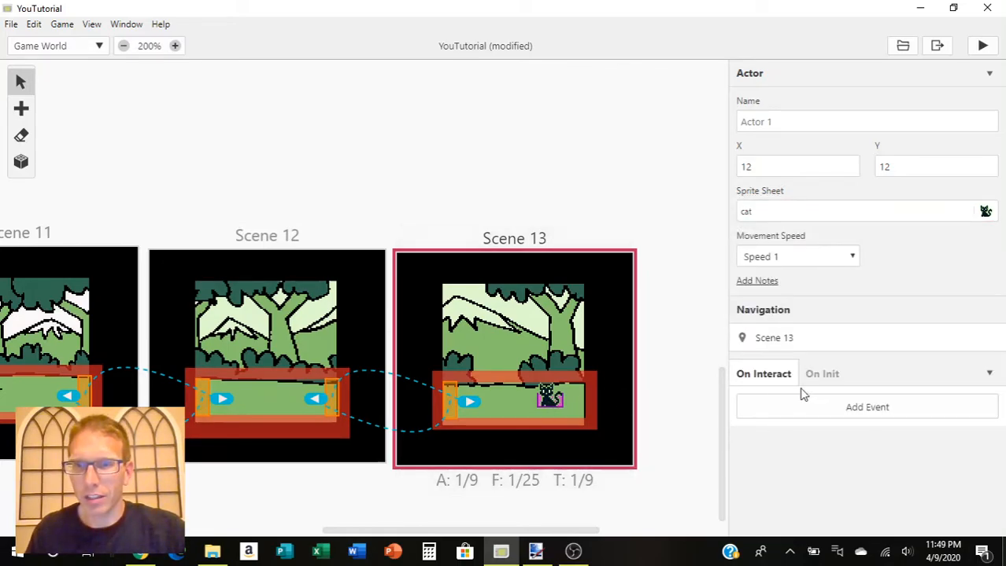
Step: In the cat's On Init script, set the If Variable Is 'True' condition to check $14$ : Cat Quest
click(820, 375)
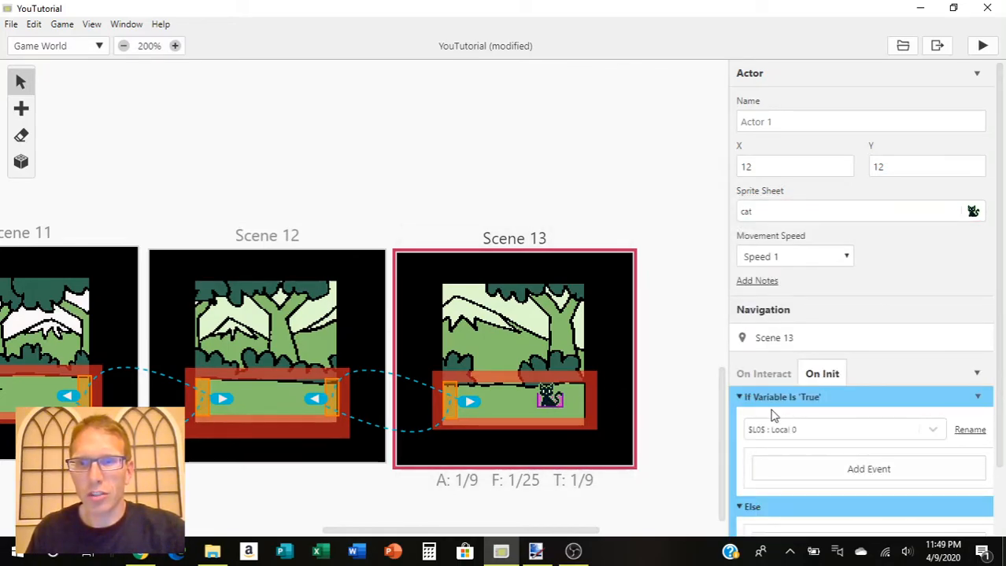
scroll(772, 413, down, 1)
scroll(807, 418, down, 1)
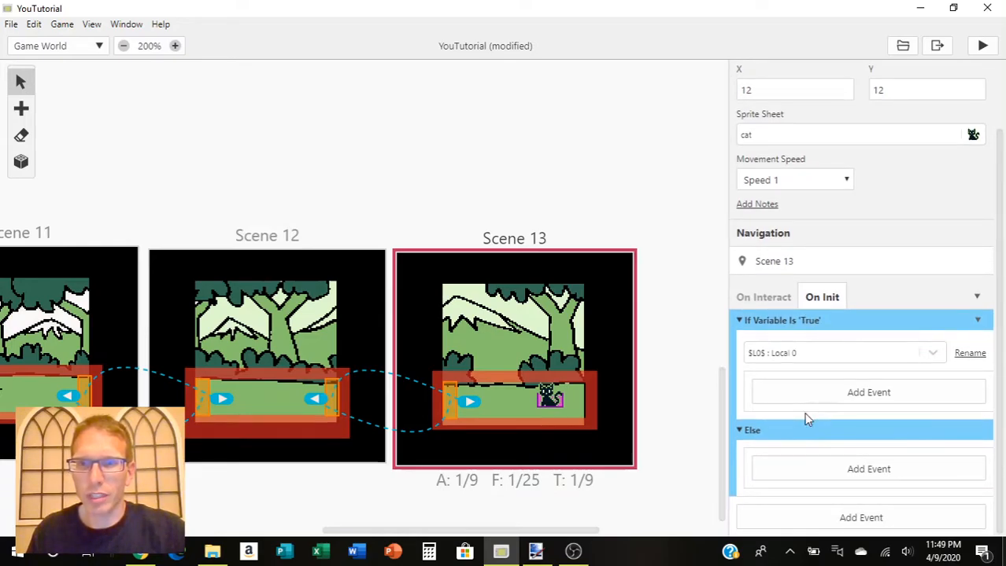
click(933, 355)
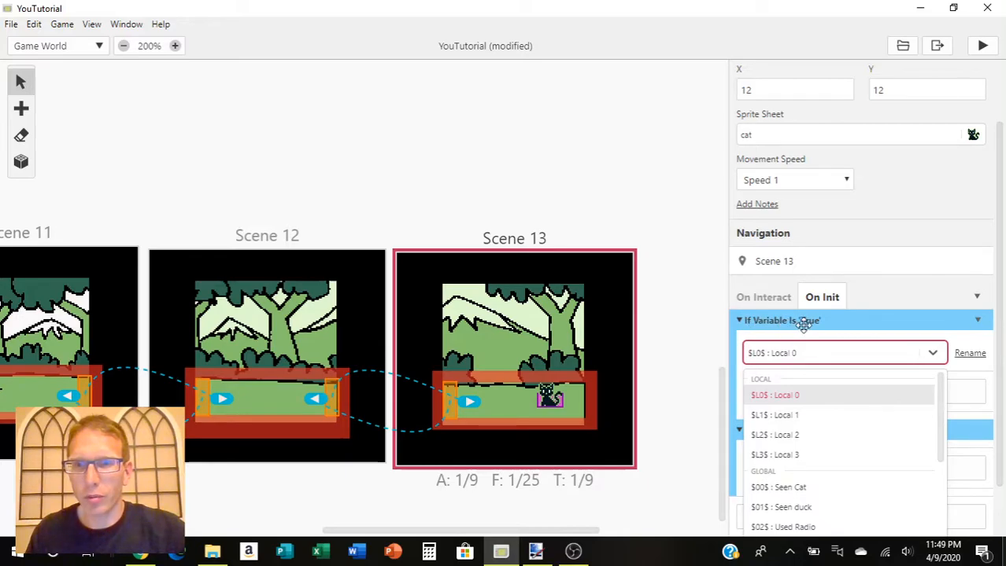
scroll(823, 427, down, 2)
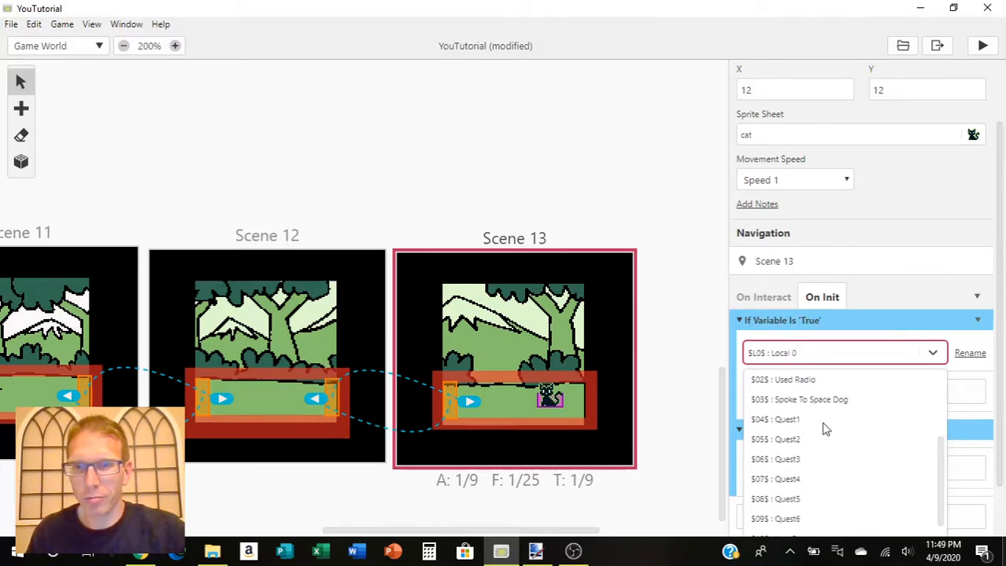
scroll(821, 425, down, 2)
scroll(806, 452, down, 2)
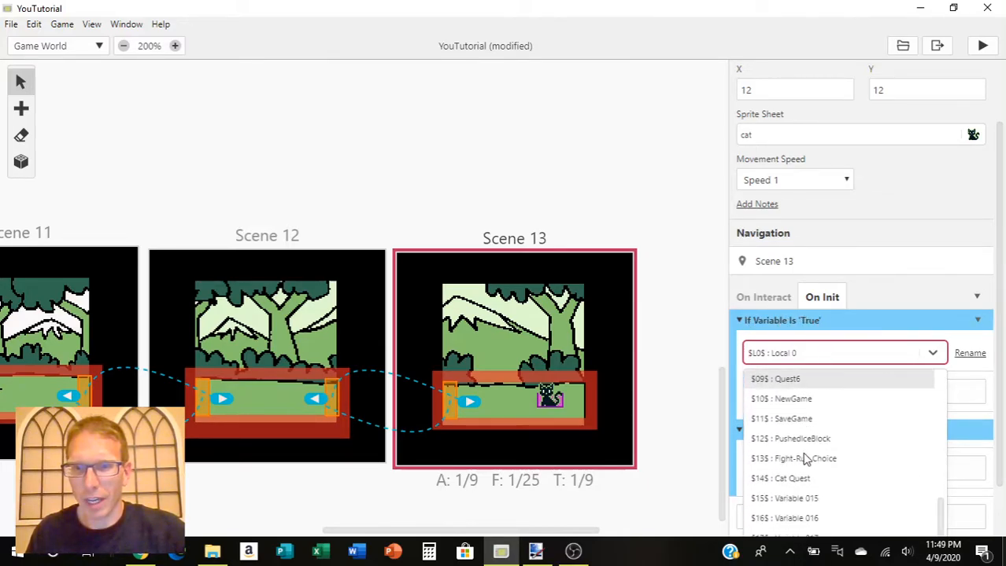
click(796, 479)
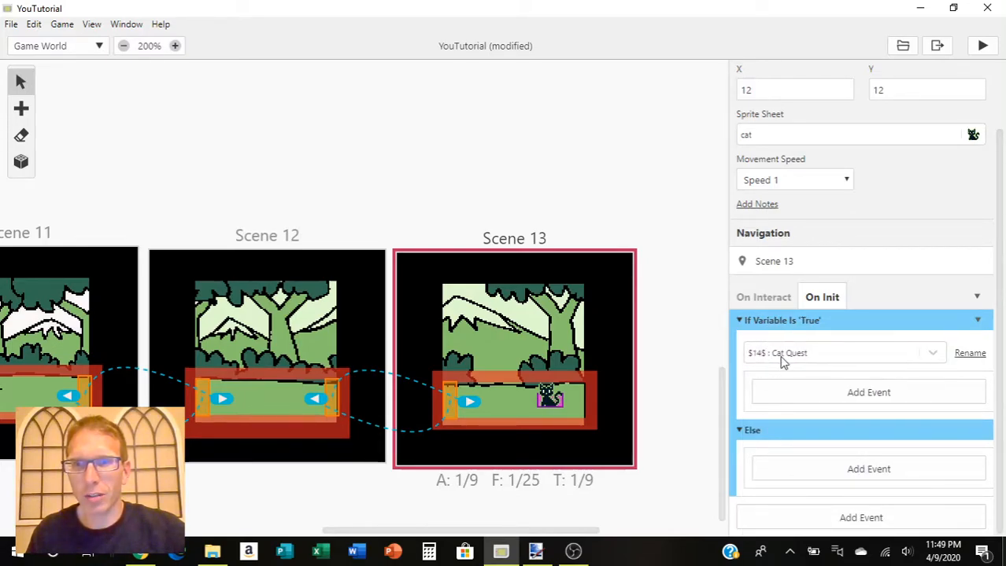
Step: Add an Actor: Show event inside the If Variable Is 'True' branch of the cat's On Init script
click(794, 400)
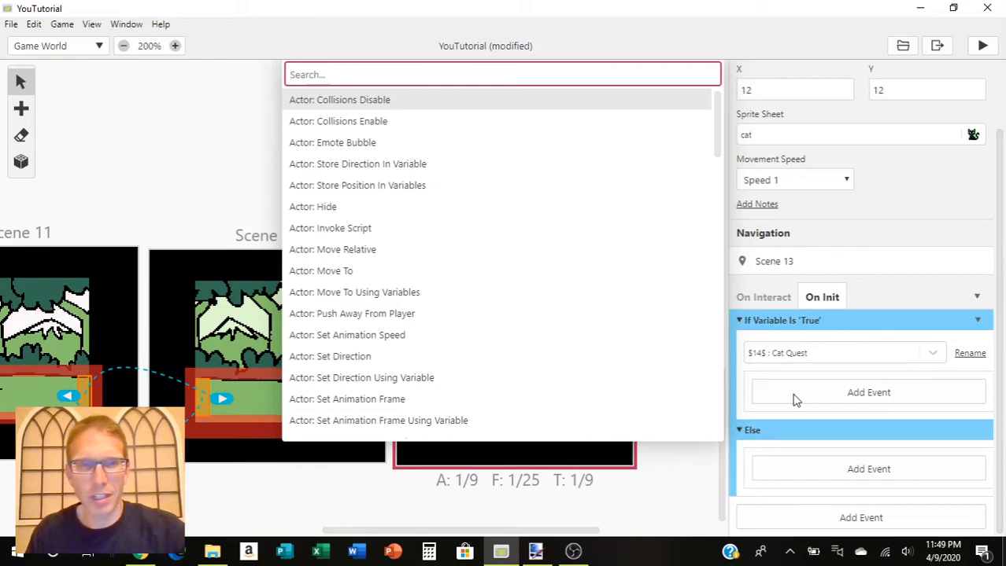
text(s)
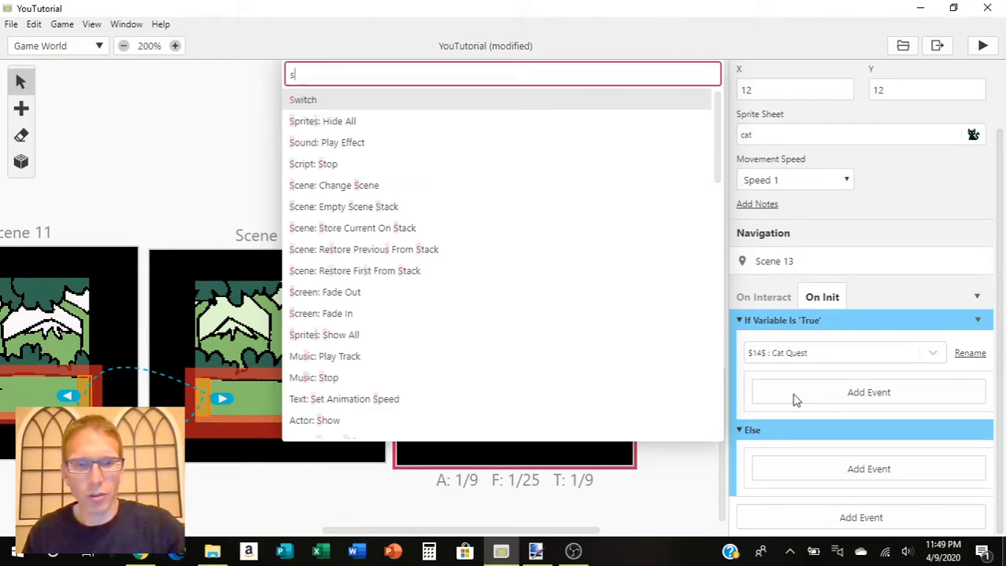
text(g)
key(BackSpace)
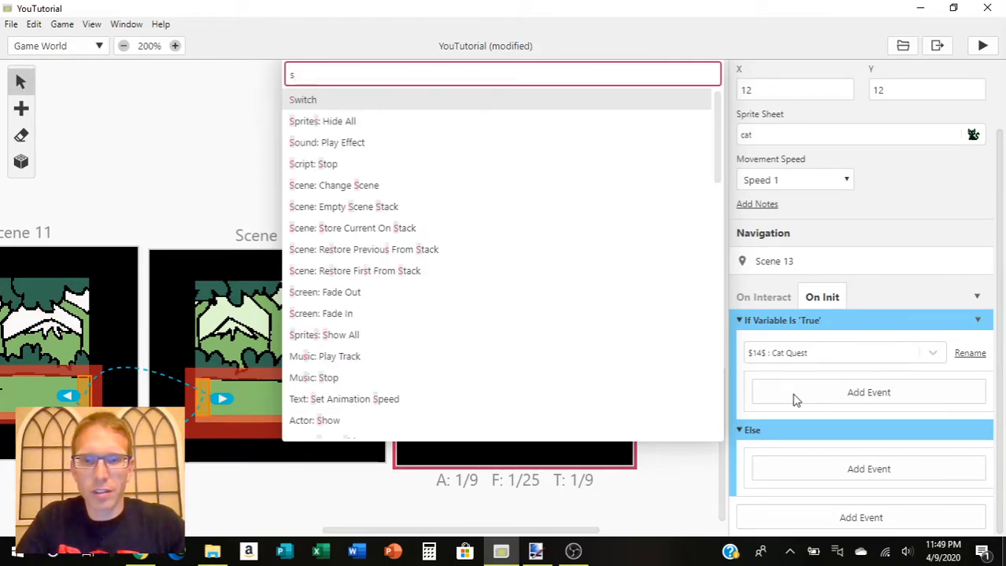
key(BackSpace)
text(sho)
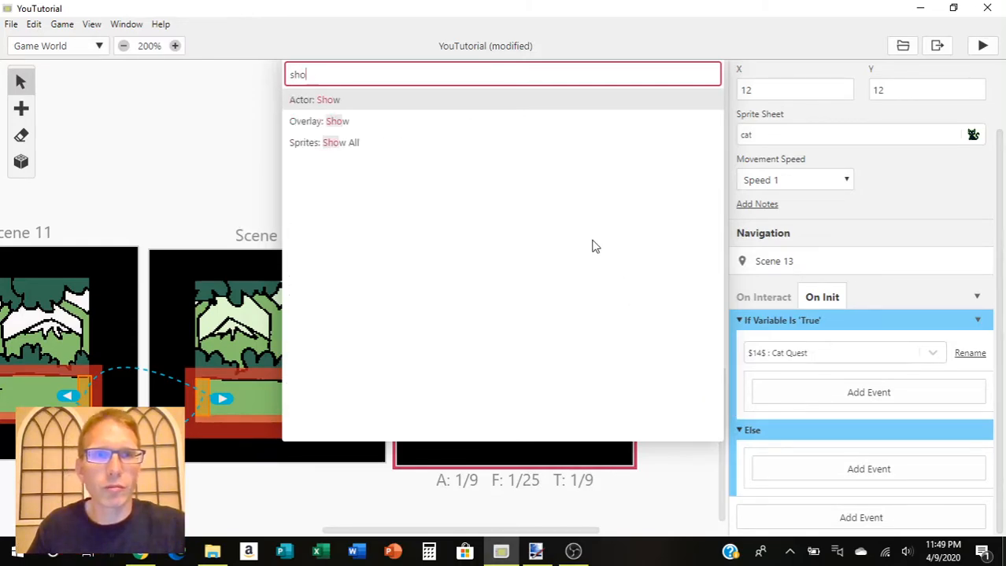
click(330, 103)
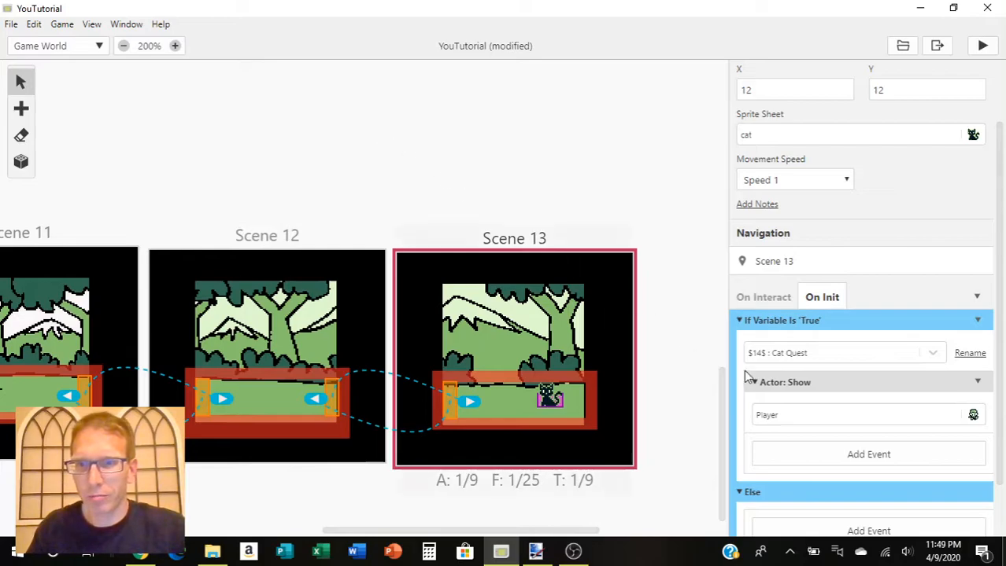
Step: Add an Actor: Hide event to the Else branch of the cat's On Init script
scroll(744, 370, down, 2)
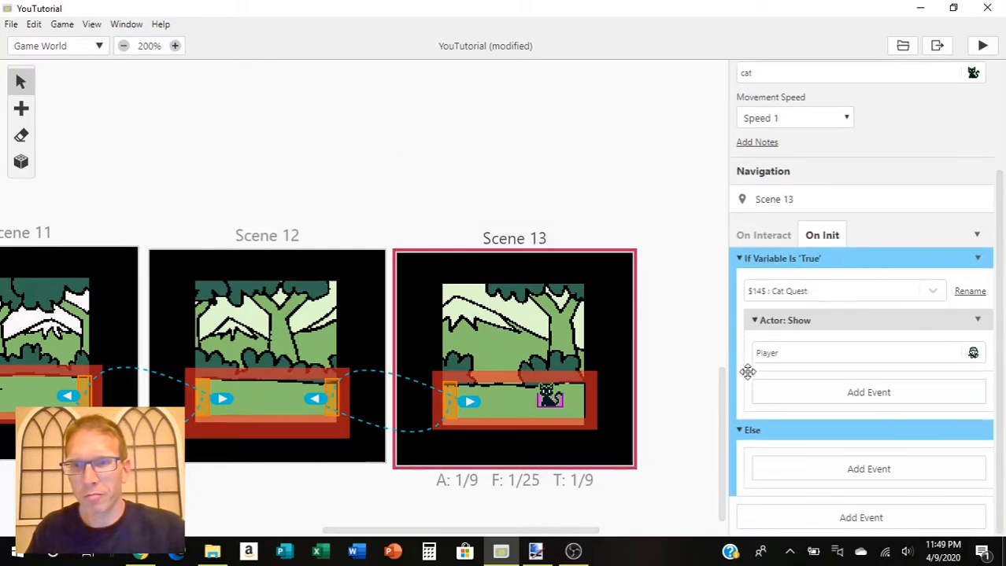
click(797, 476)
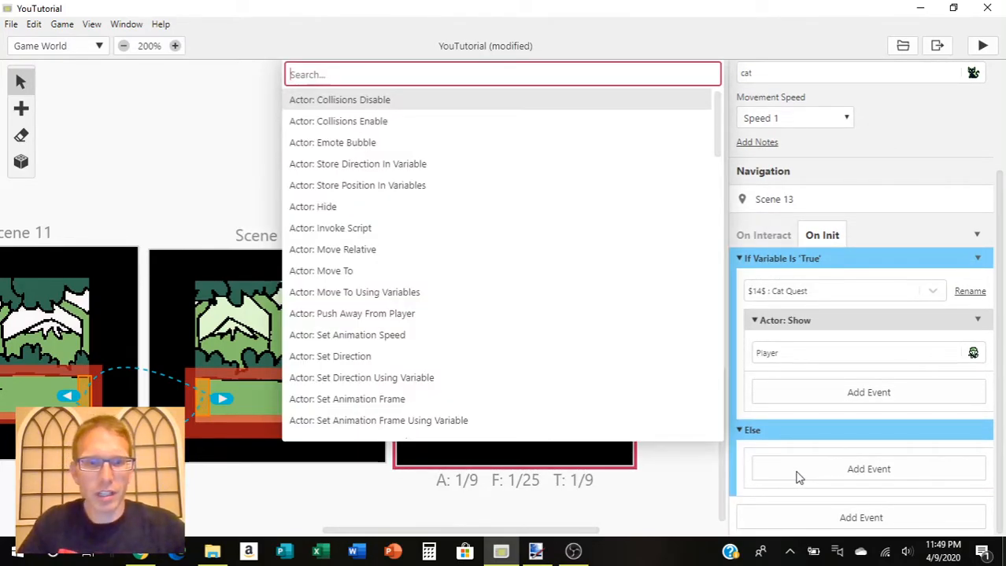
text(hi)
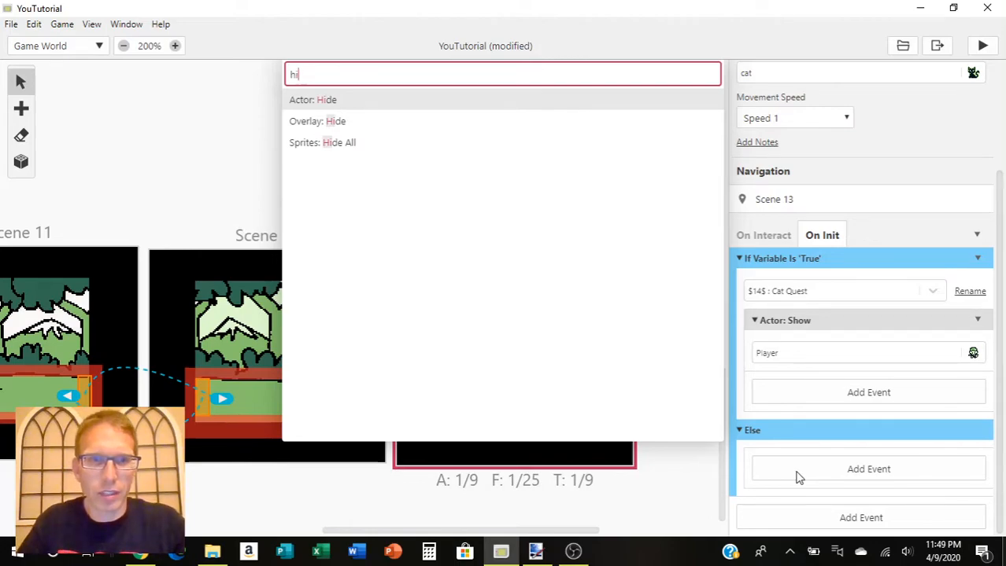
click(319, 106)
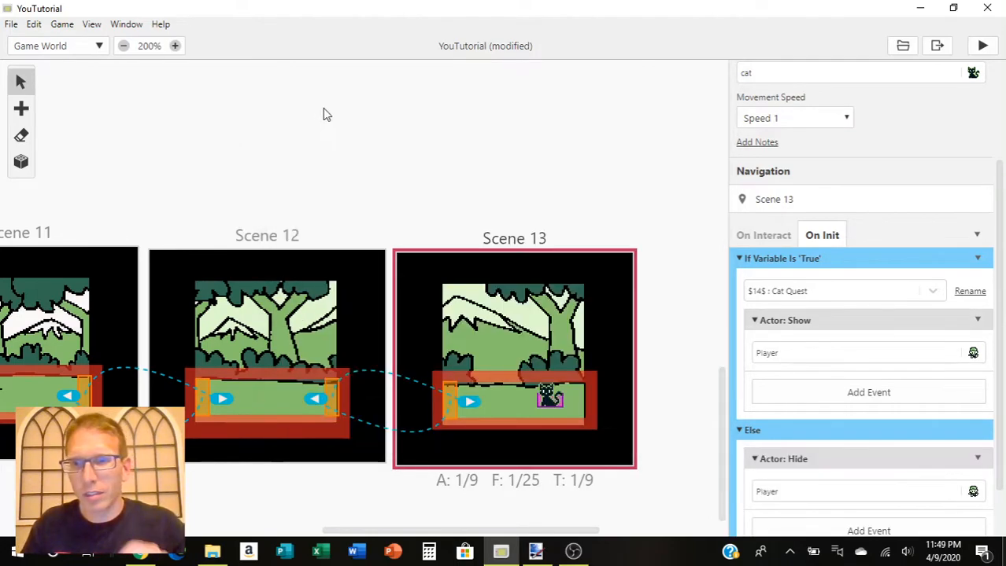
Step: Set the target actor of both the Actor: Show and Actor: Hide events to Self (Actor 1)
scroll(779, 423, down, 1)
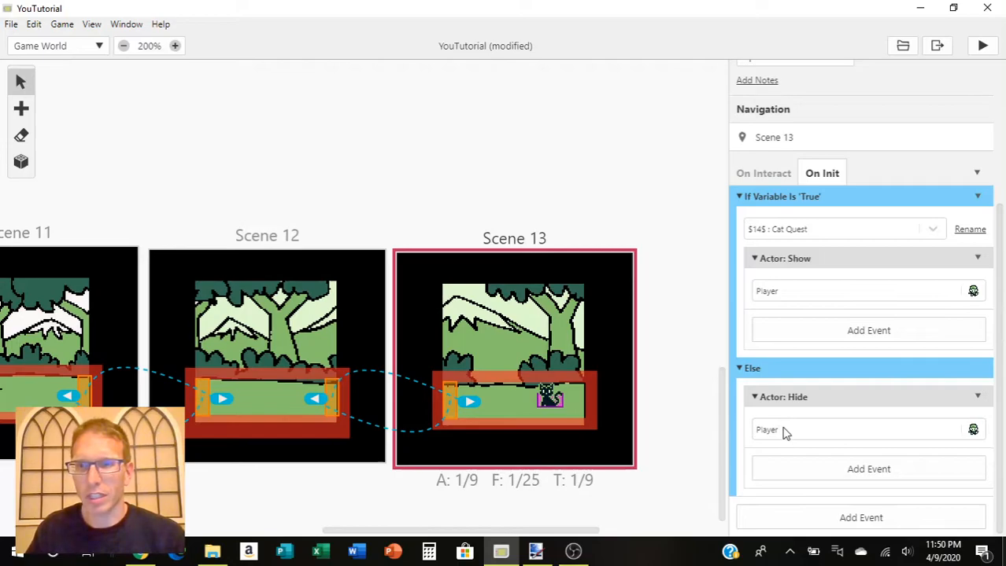
click(973, 292)
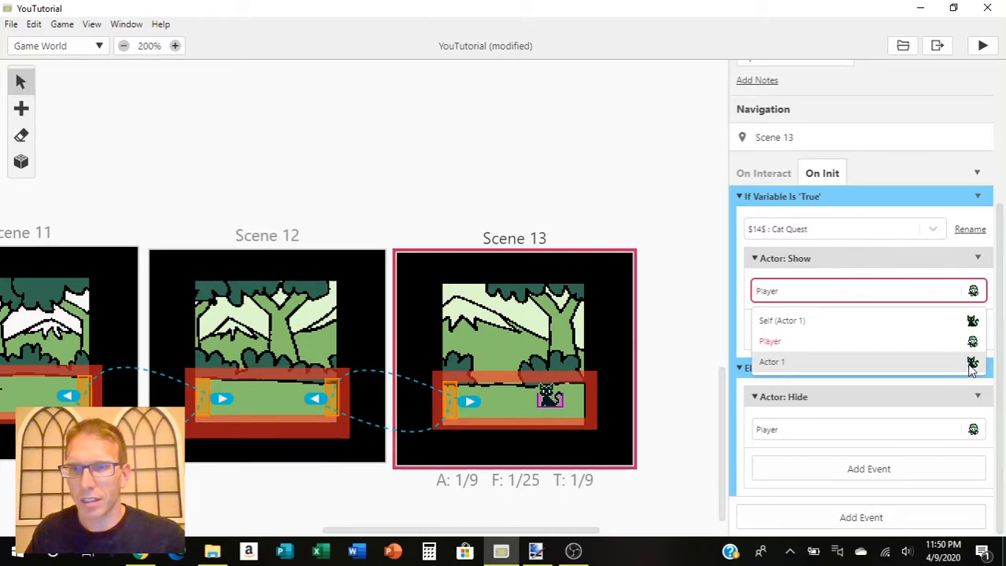
click(975, 321)
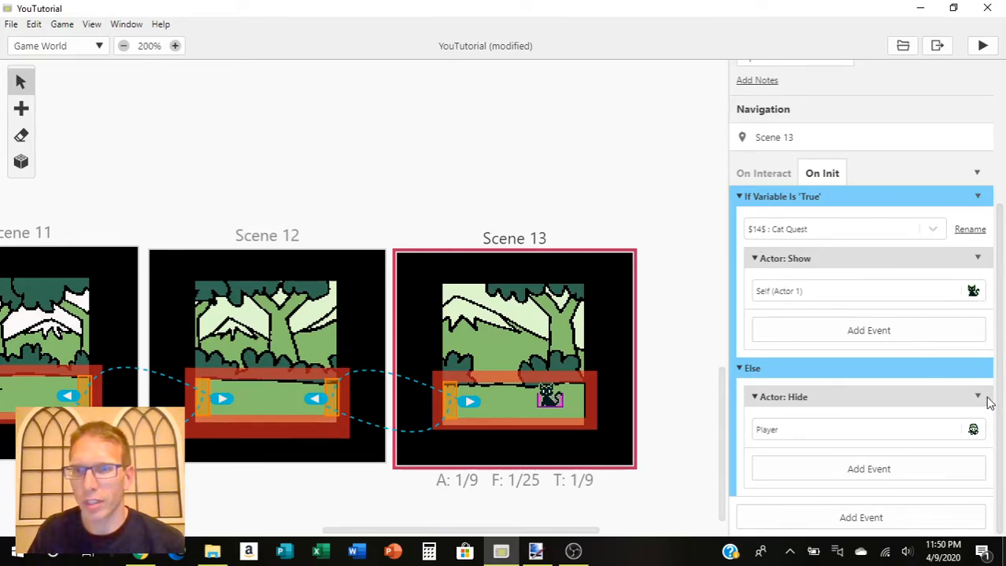
click(972, 431)
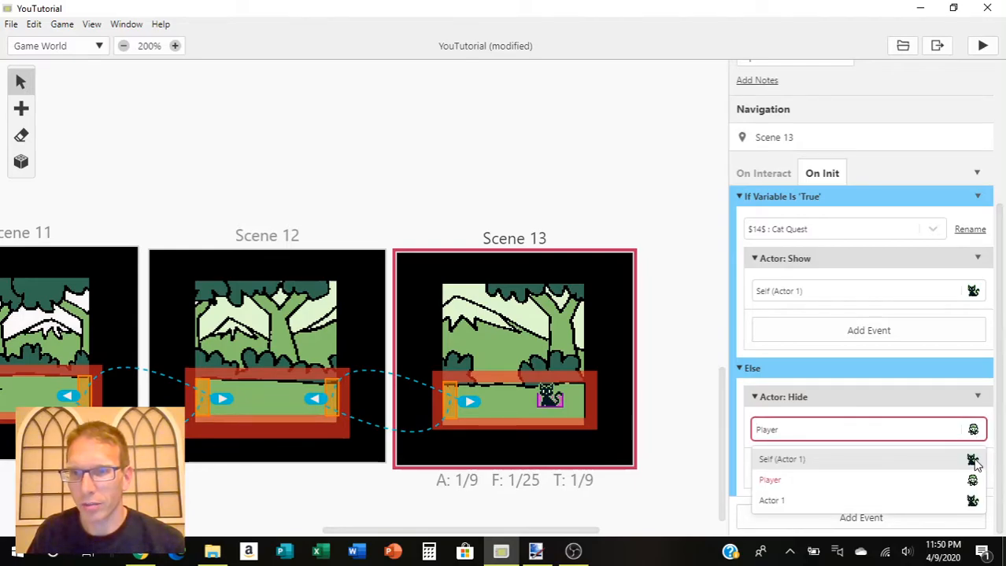
click(973, 461)
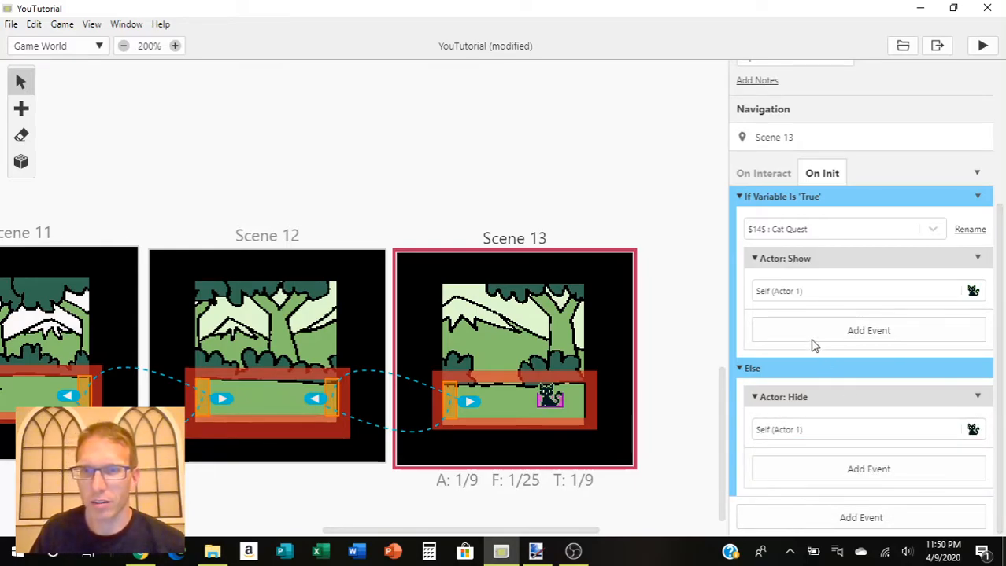
Step: Name the Scene 13 cat actor "Cat"
scroll(783, 318, up, 2)
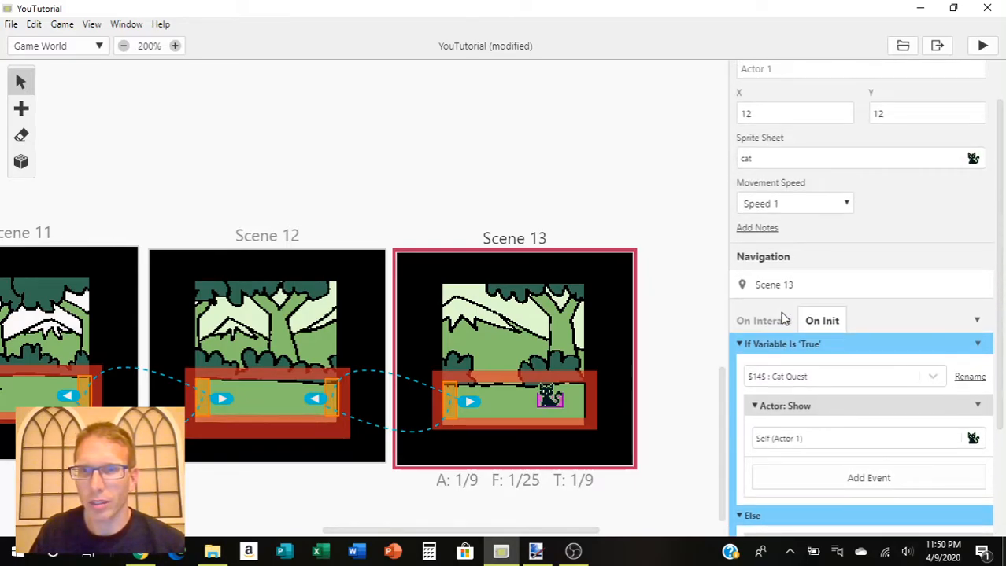
scroll(783, 318, up, 1)
click(772, 123)
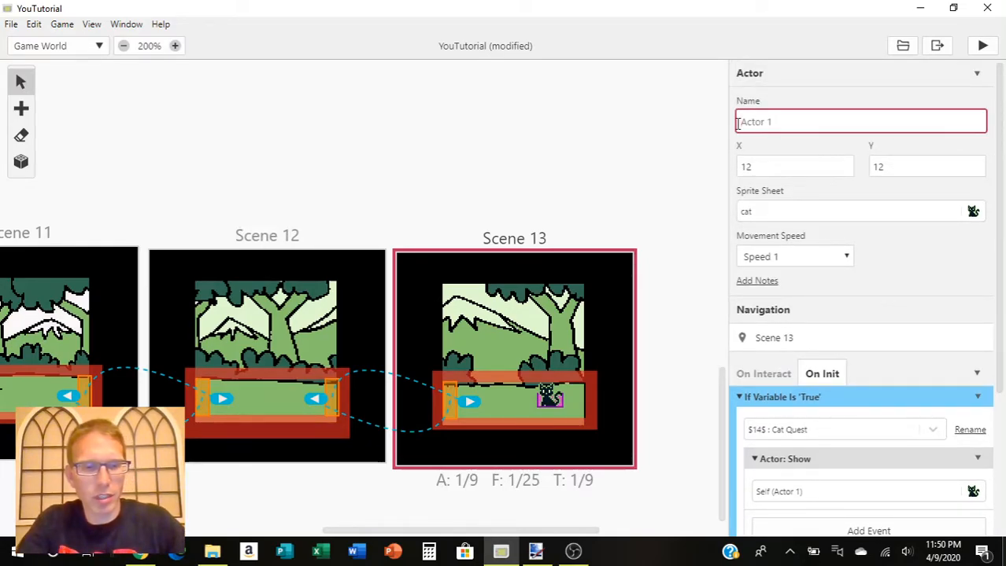
text(Cat)
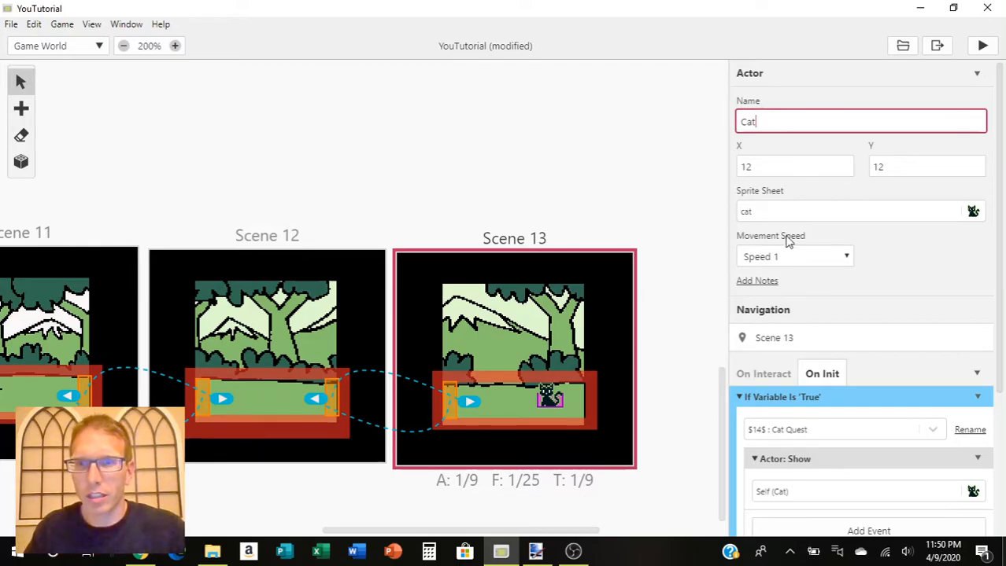
Step: Add a Text: Display Dialogue event reading "Meow! (Thanks!)" to the cat's On Interact script
scroll(789, 239, down, 1)
scroll(773, 259, down, 1)
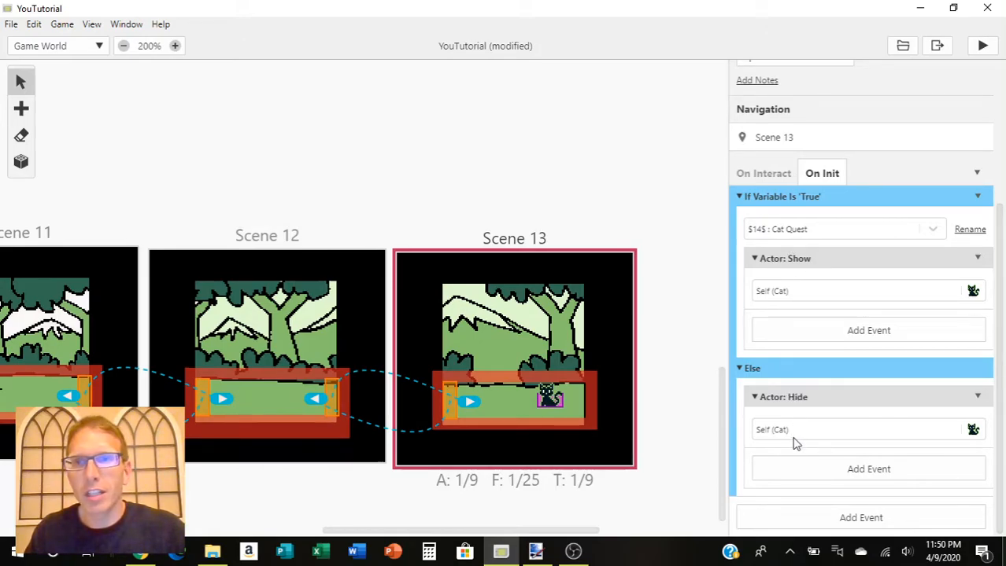
click(764, 174)
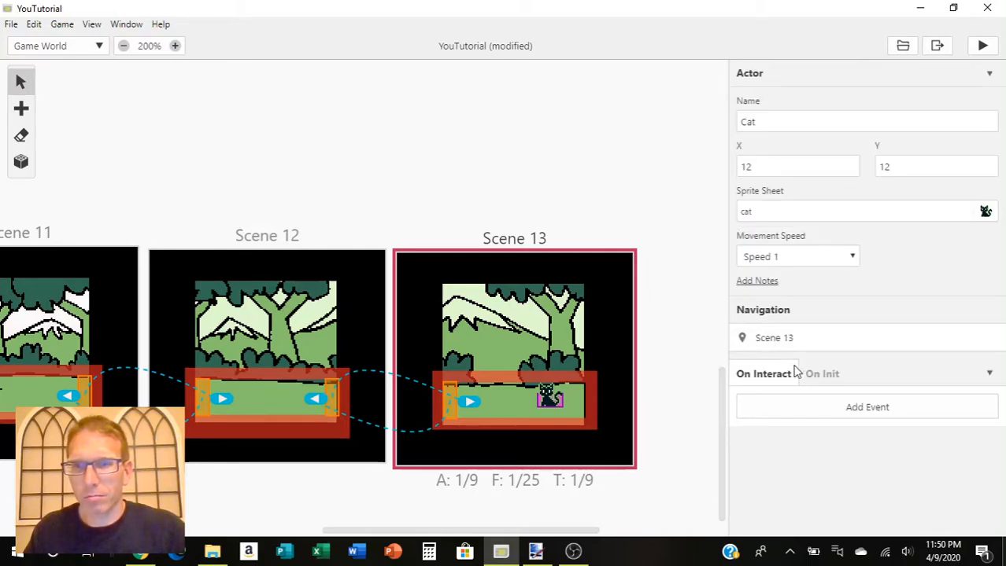
click(843, 418)
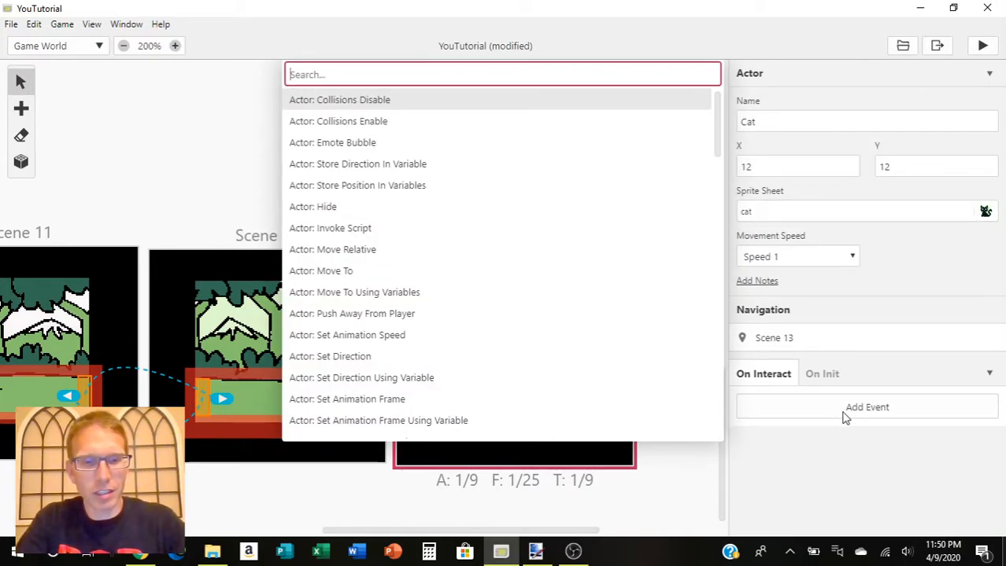
text(di)
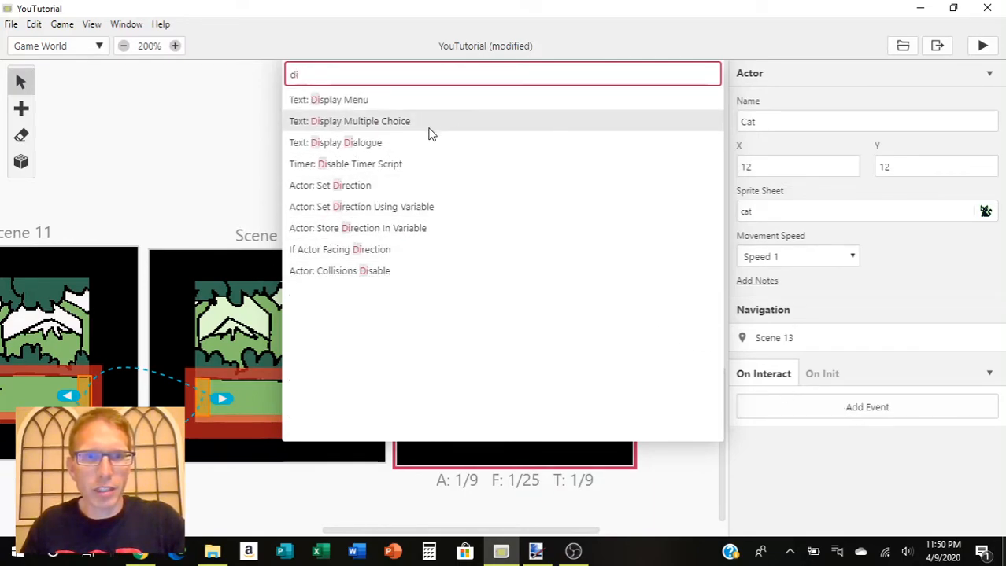
click(373, 144)
click(764, 431)
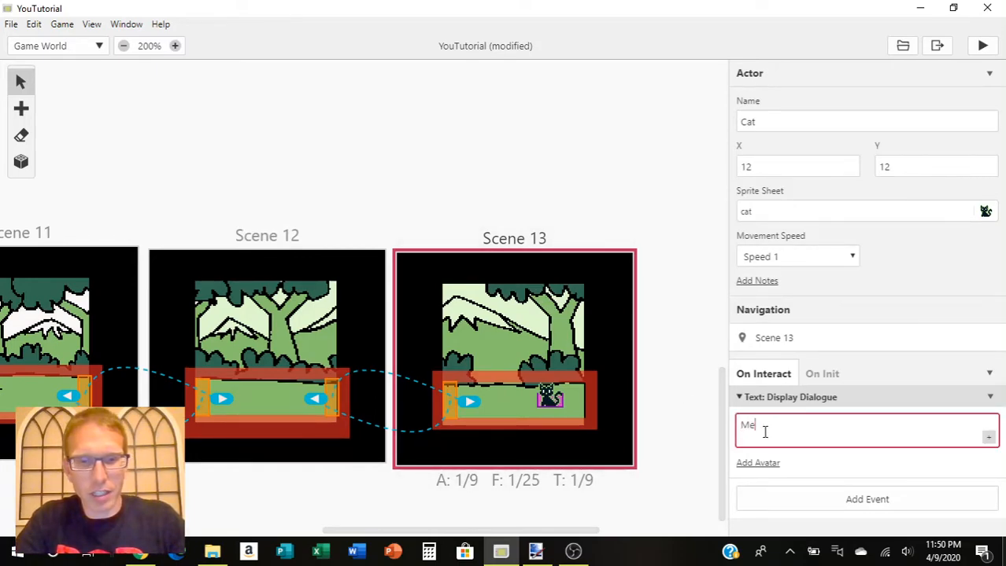
text(Meow! (T)
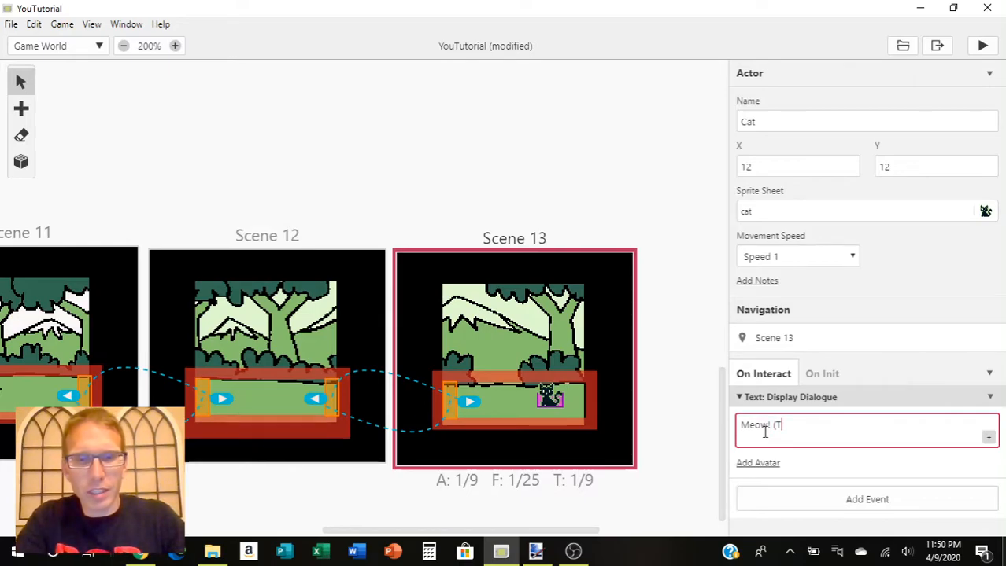
text(hanks)
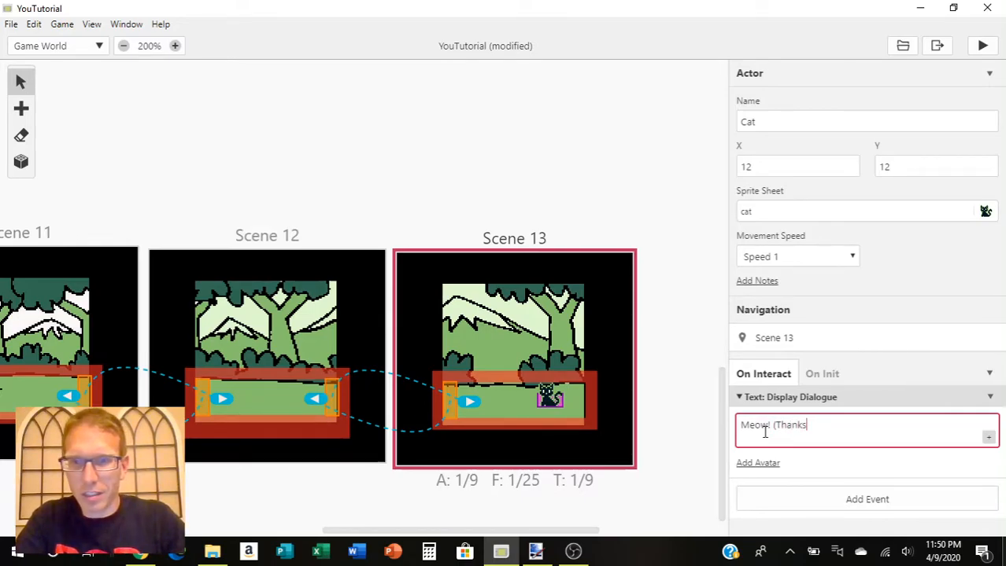
text(!)
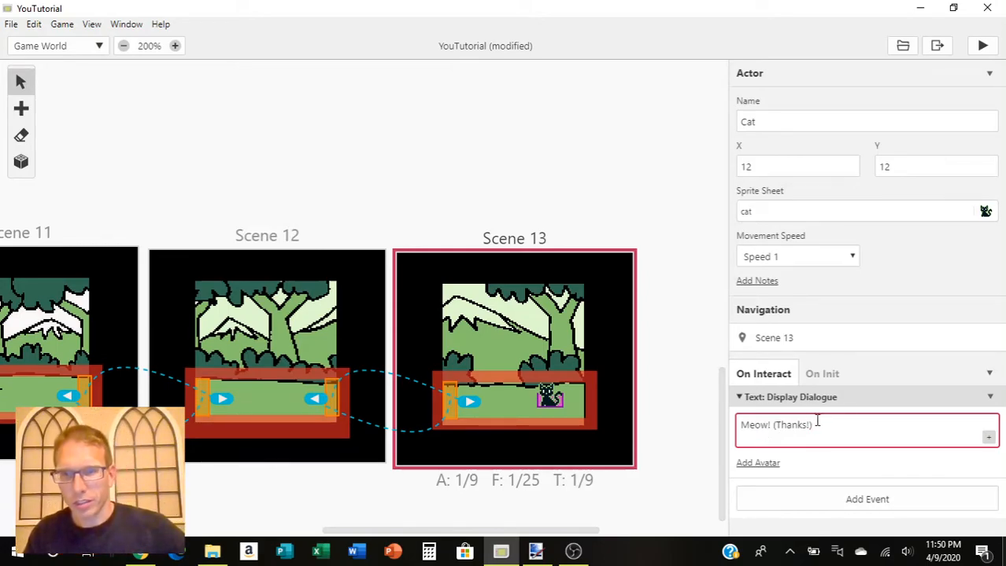
Step: Add an avatar to the "Meow! (Thanks!)" dialogue and choose the cat sprite for it
click(763, 465)
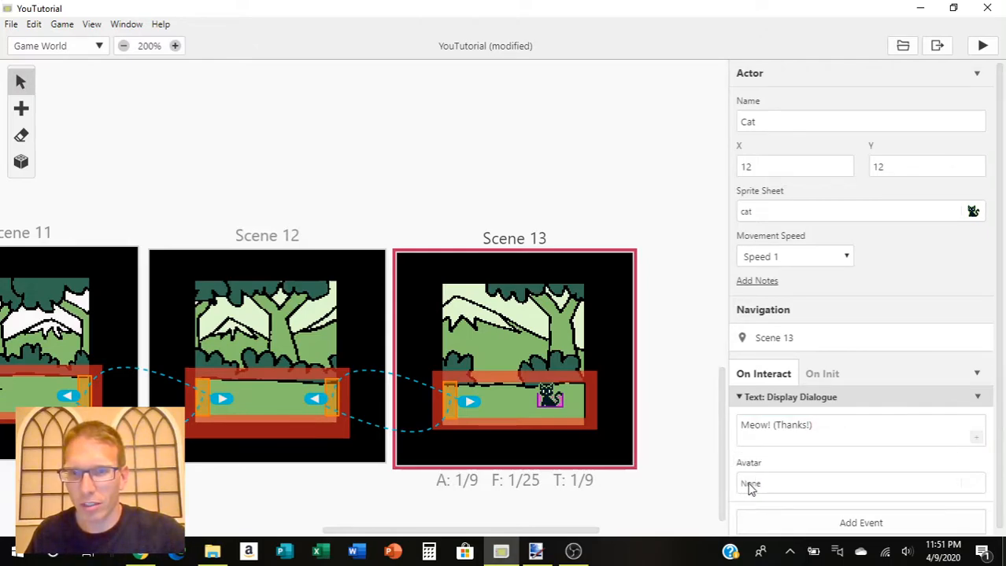
click(753, 485)
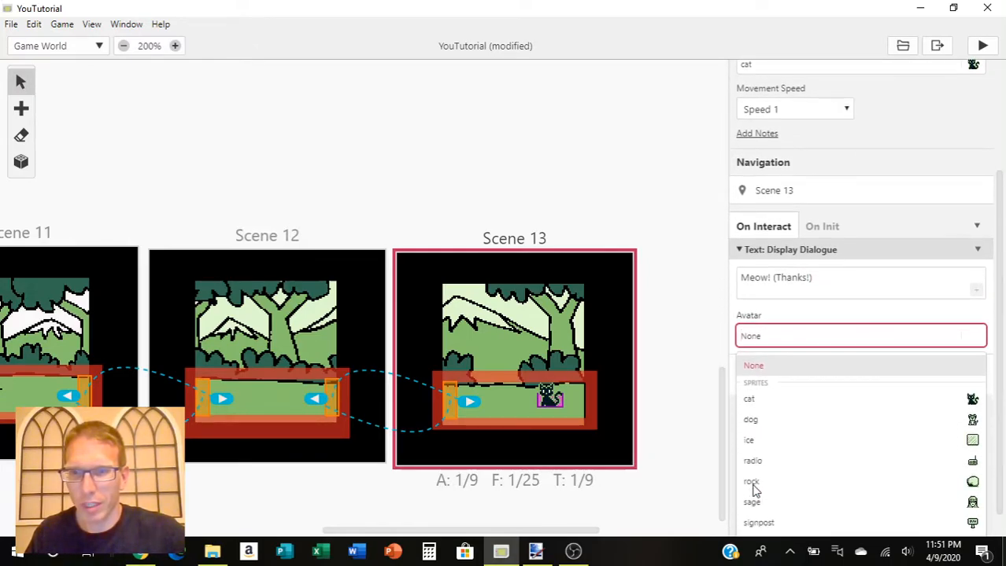
click(969, 399)
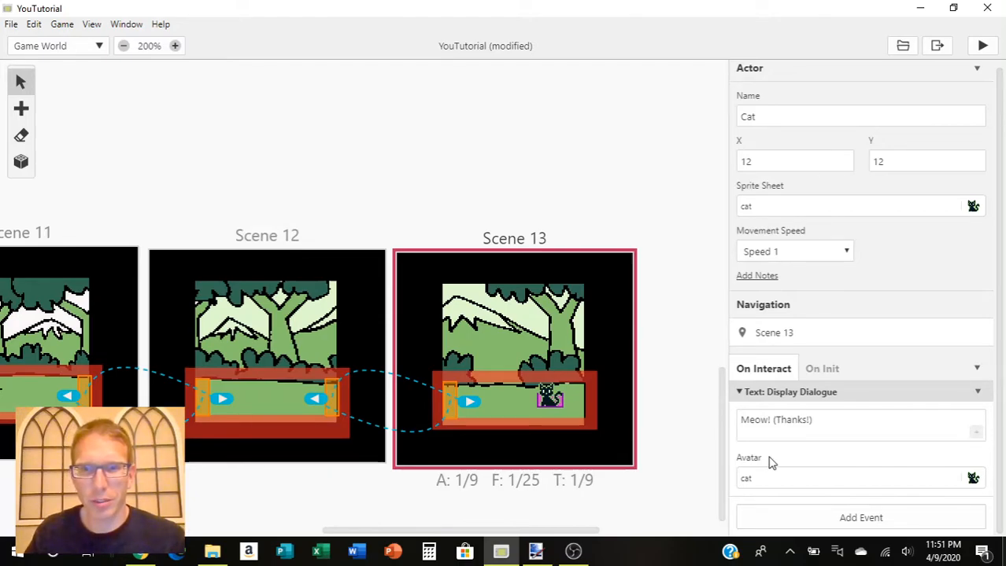
Step: Save the project and run the game
click(9, 26)
click(26, 79)
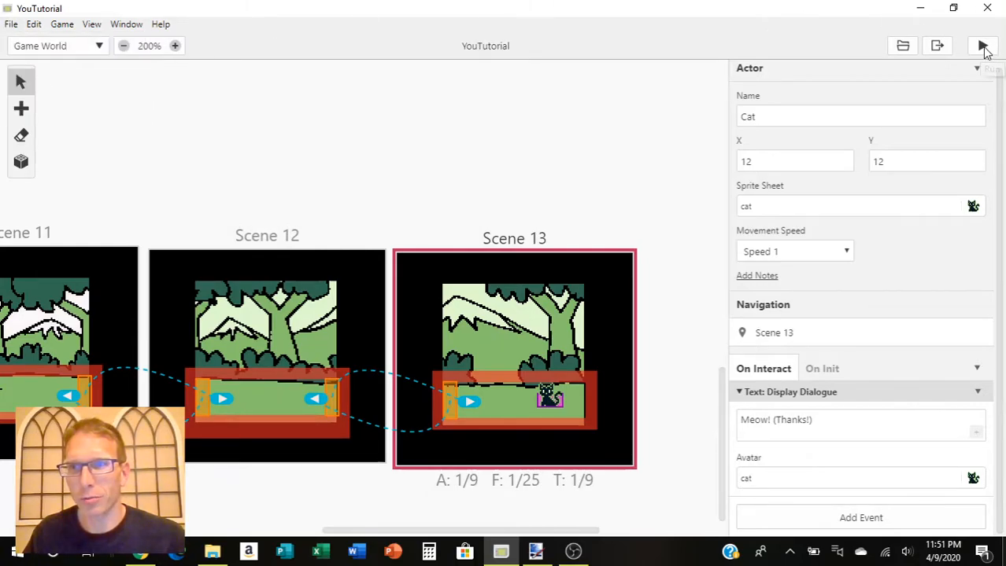
click(983, 48)
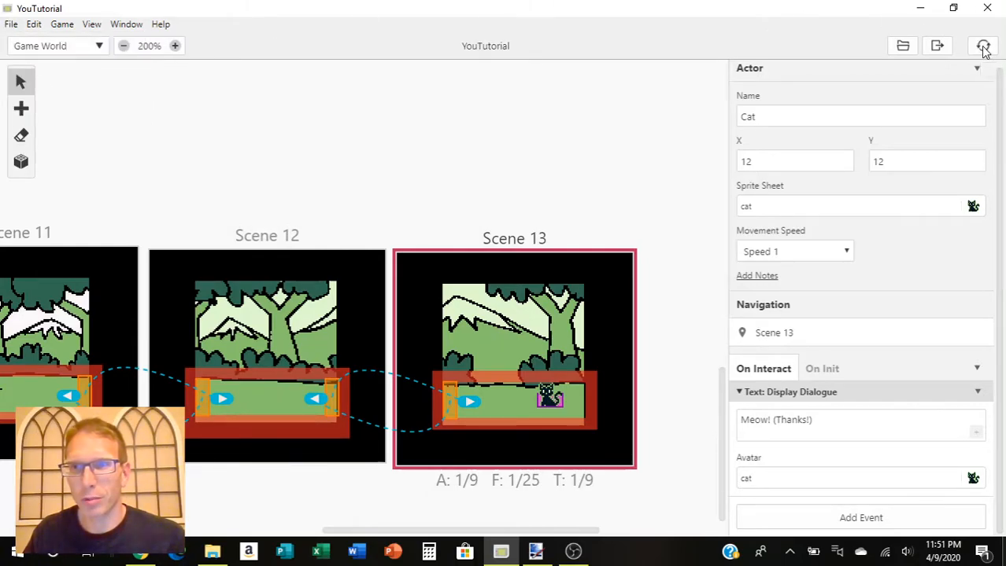
click(573, 553)
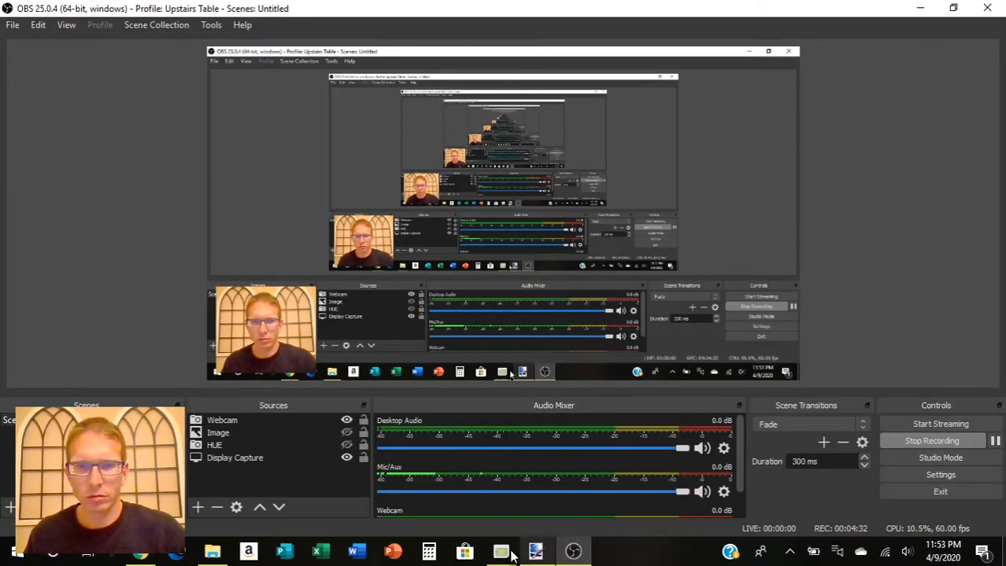
mouse_move(512, 553)
click(505, 485)
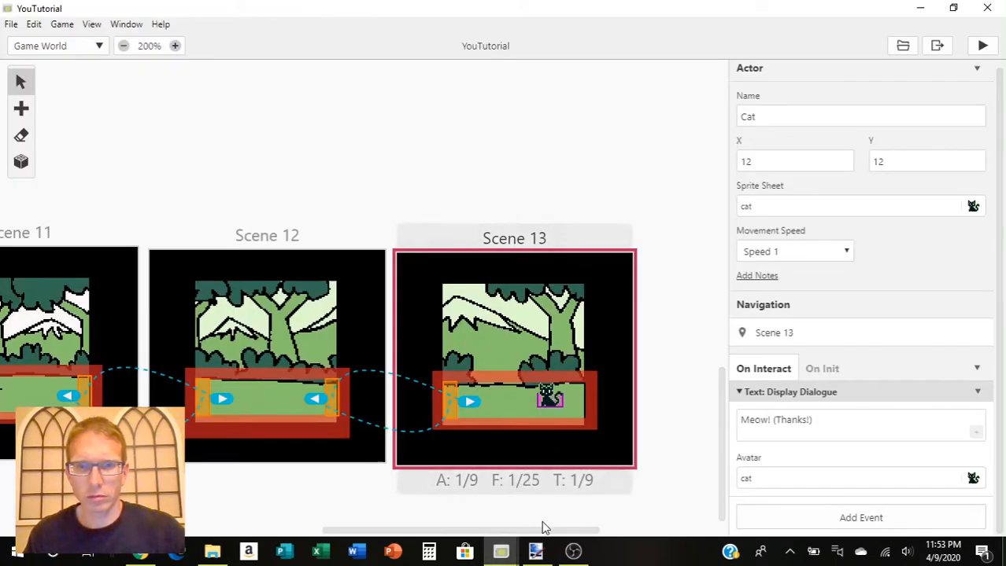
click(507, 555)
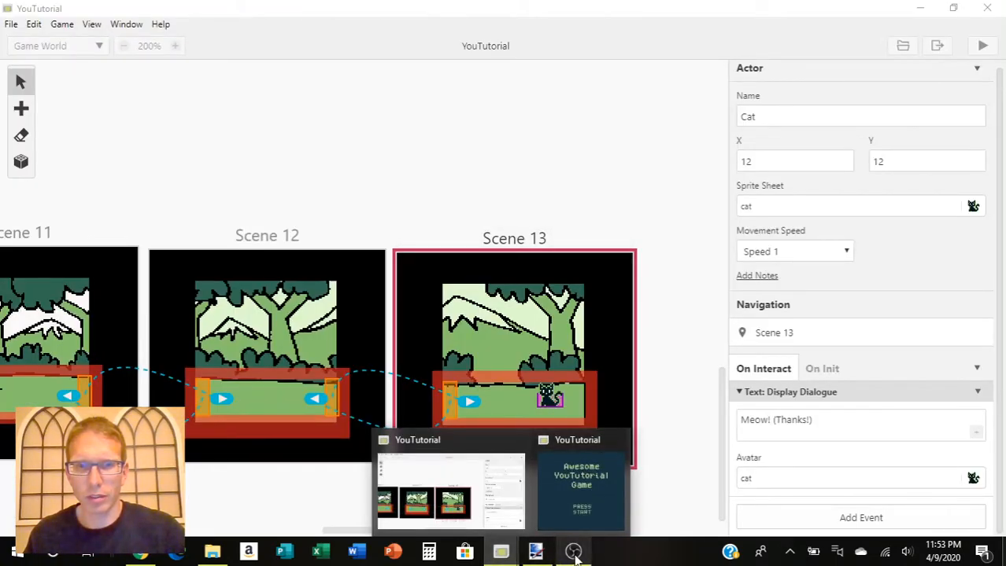
click(573, 555)
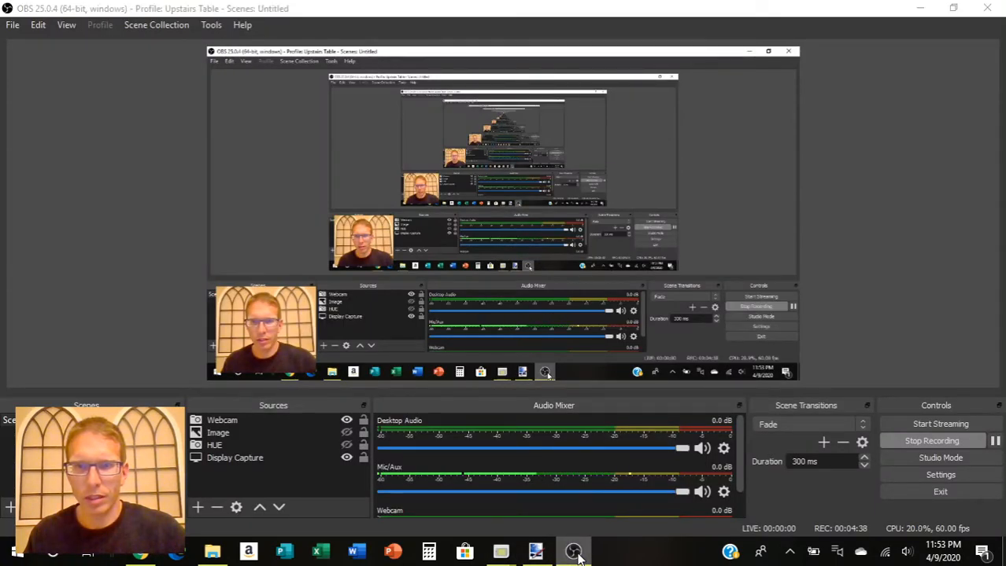
click(573, 554)
Step: Bring the running game's window with the "Awesome YouTutorial Game" title screen to the front
mouse_move(502, 554)
click(571, 510)
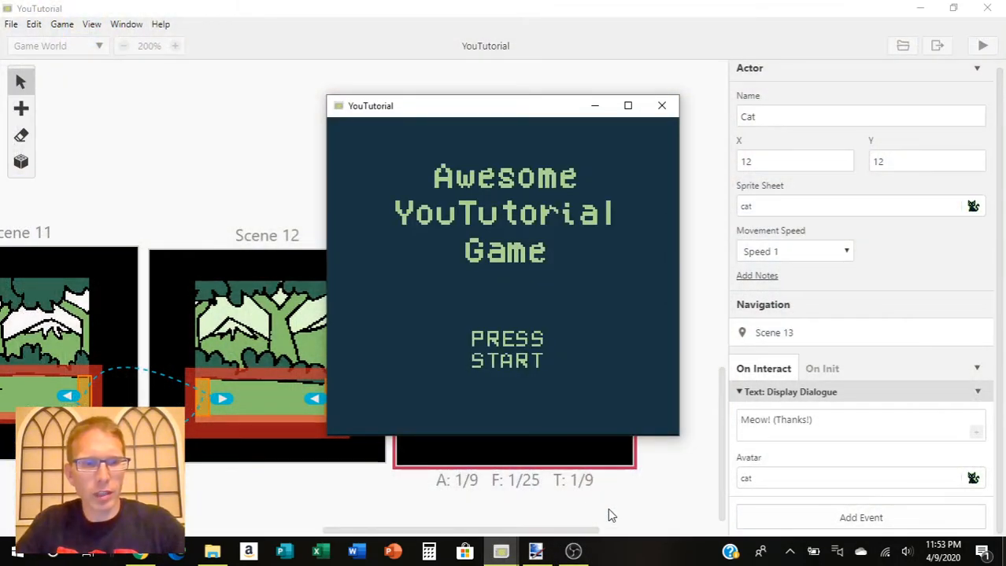
Step: Start the game from the title screen and walk through the forest scenes to Scene 13 to check for the cat before accepting the quest
key(Return)
key(Return)
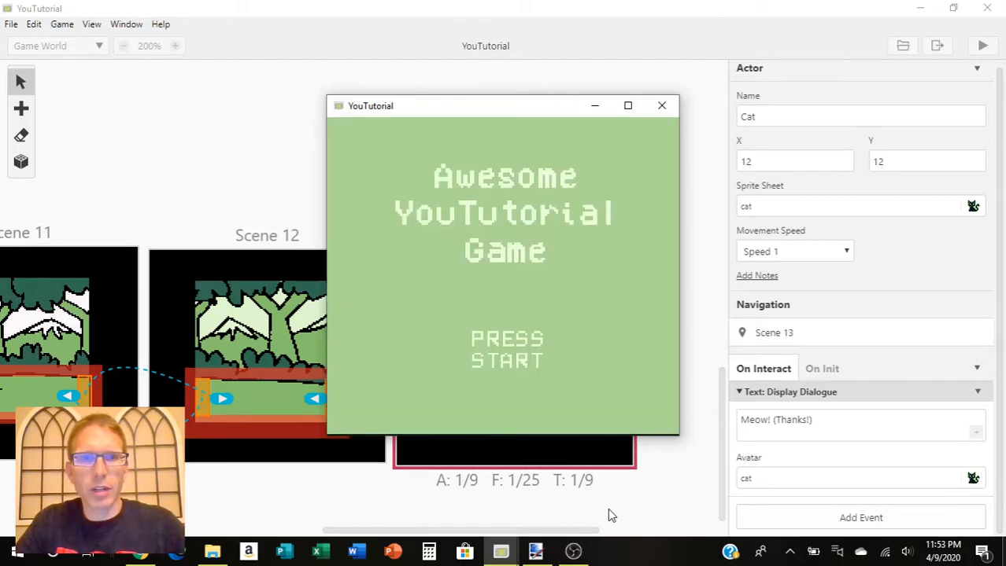
key(Down)
key(Down)
key(Right)
key(Right)
key(Right)
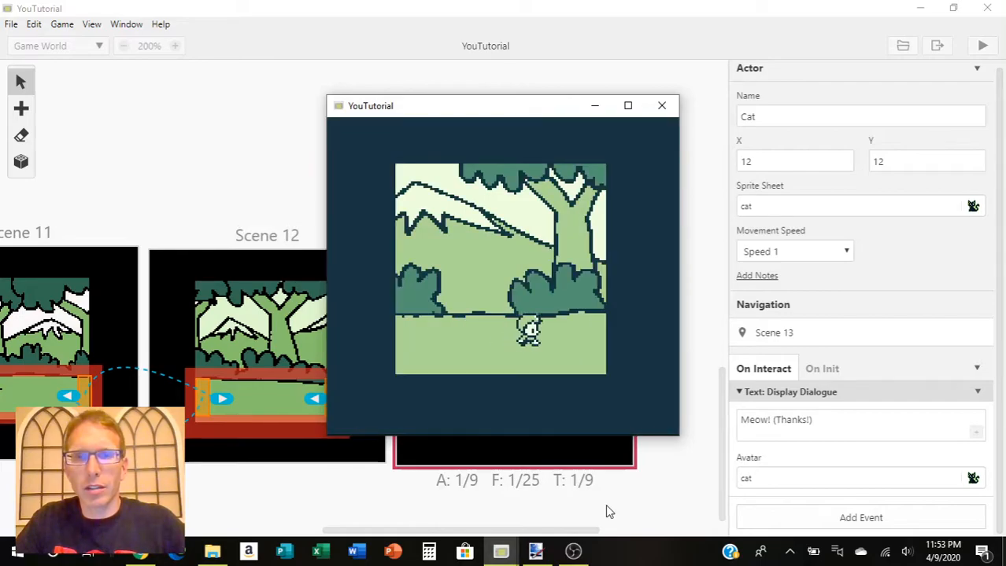
Step: Walk the player back through the forest scenes and enter the quest giver's house
key(Left)
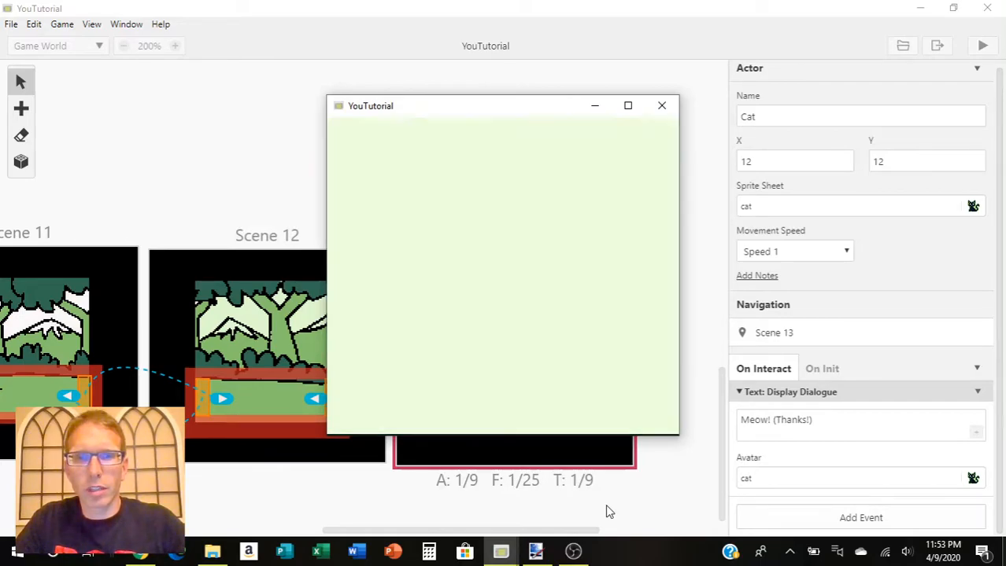
key(Left)
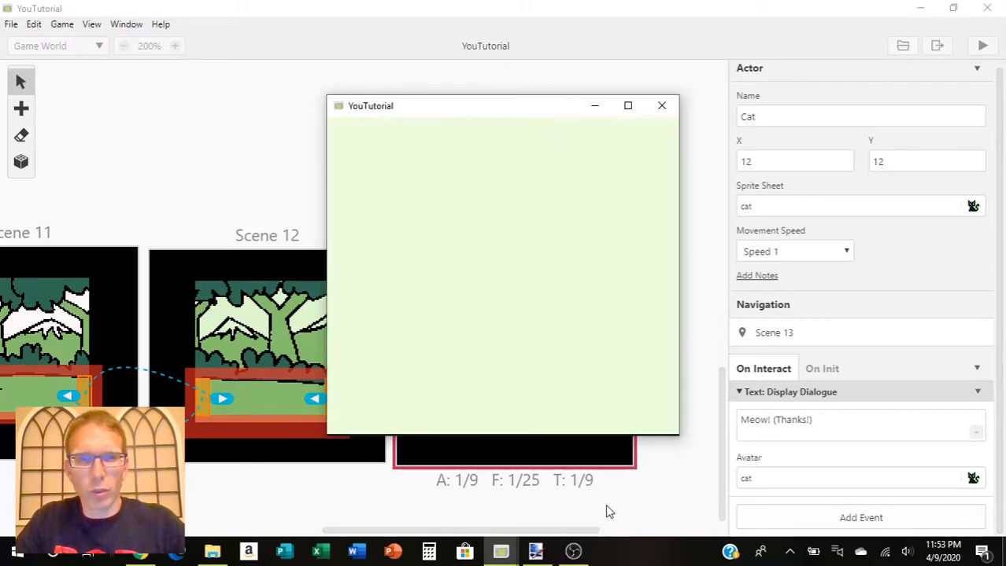
key(Left)
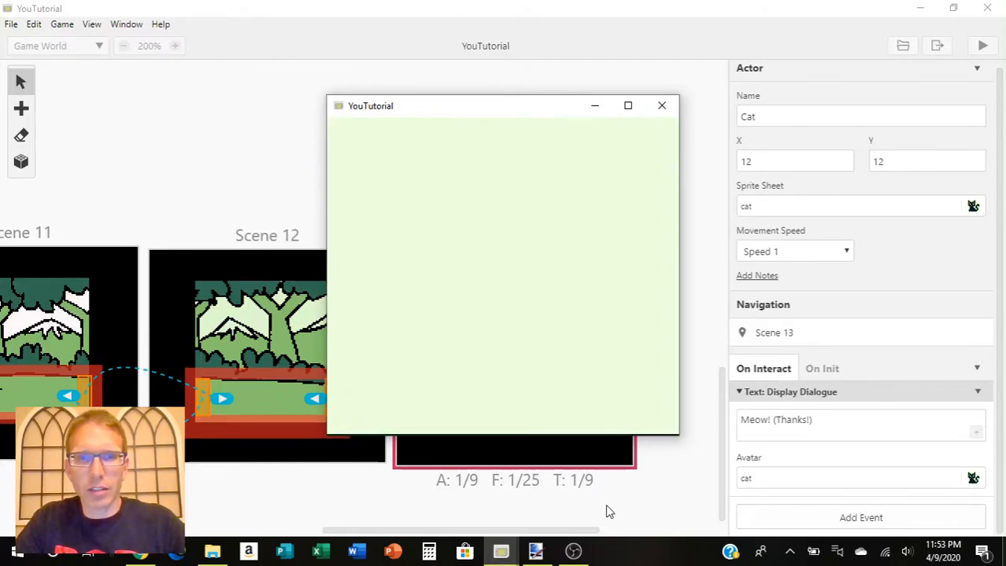
key(Left)
key(Up)
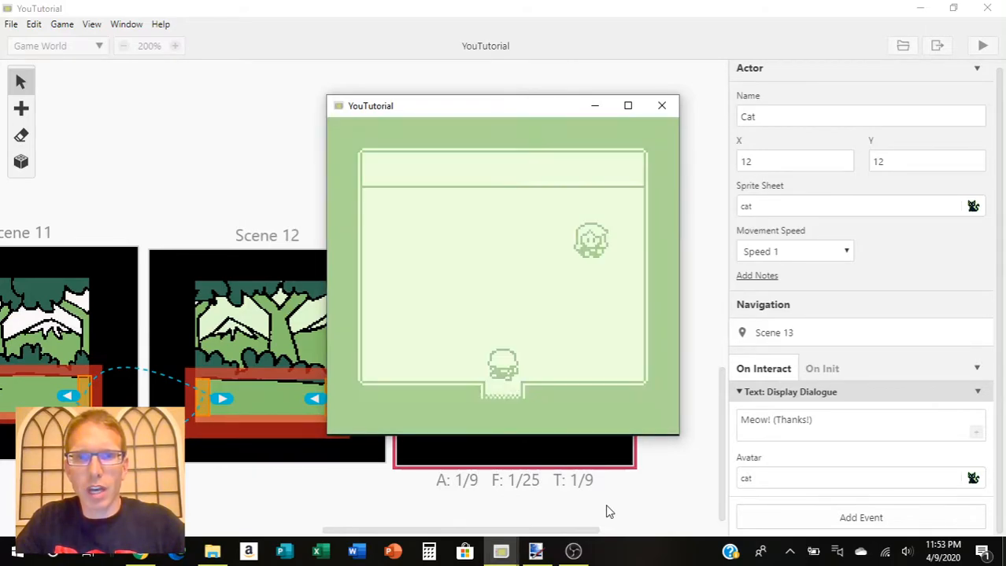
key(Up)
key(Right)
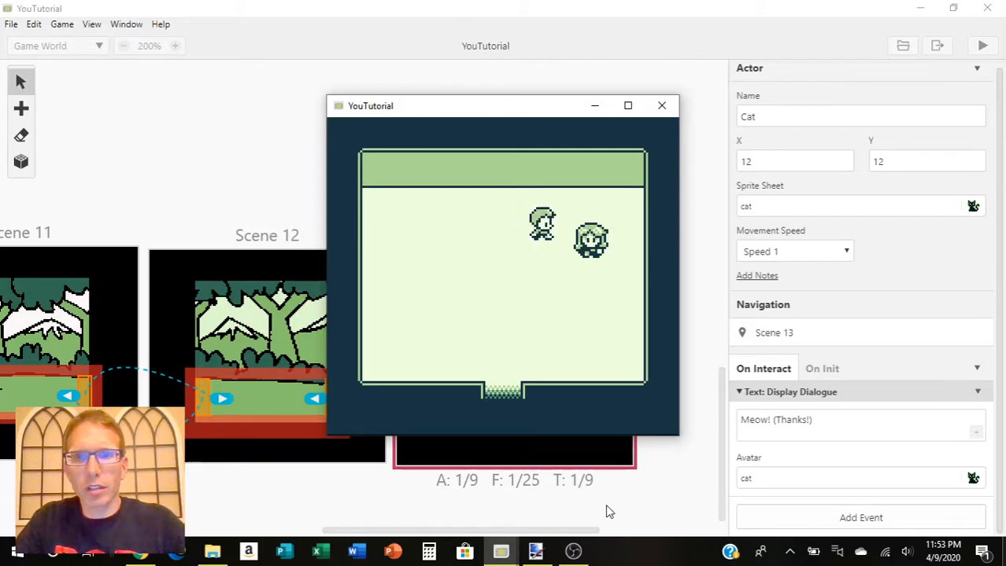
Step: Talk to the quest giver in the house and accept the missing-cat quest
key(Down)
key(Right)
key(z)
key(z)
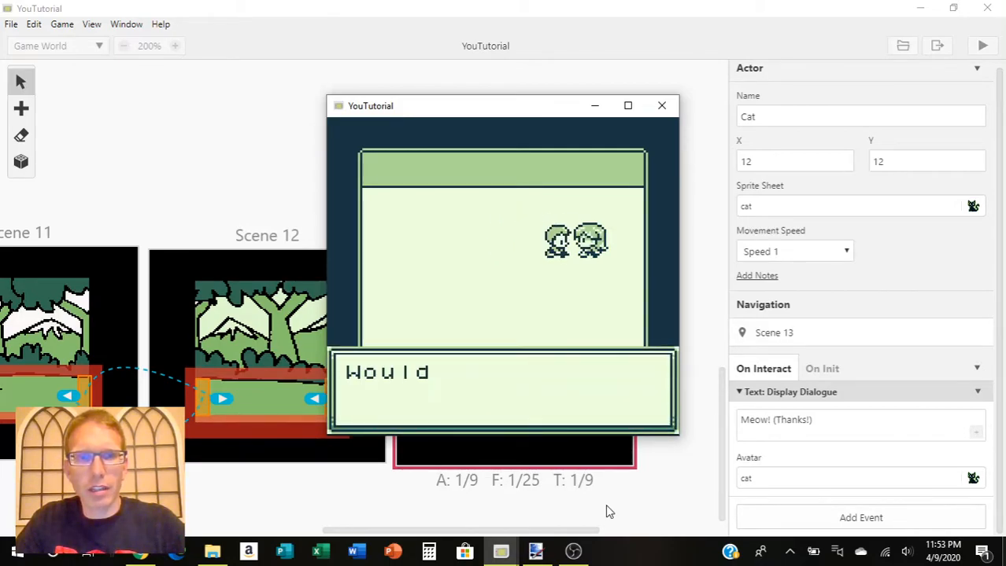
key(z)
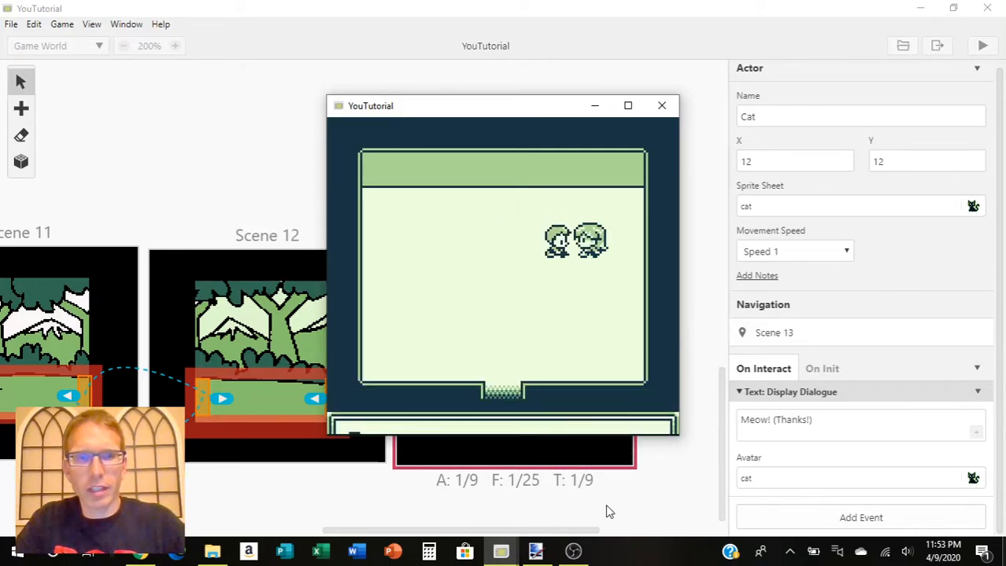
key(z)
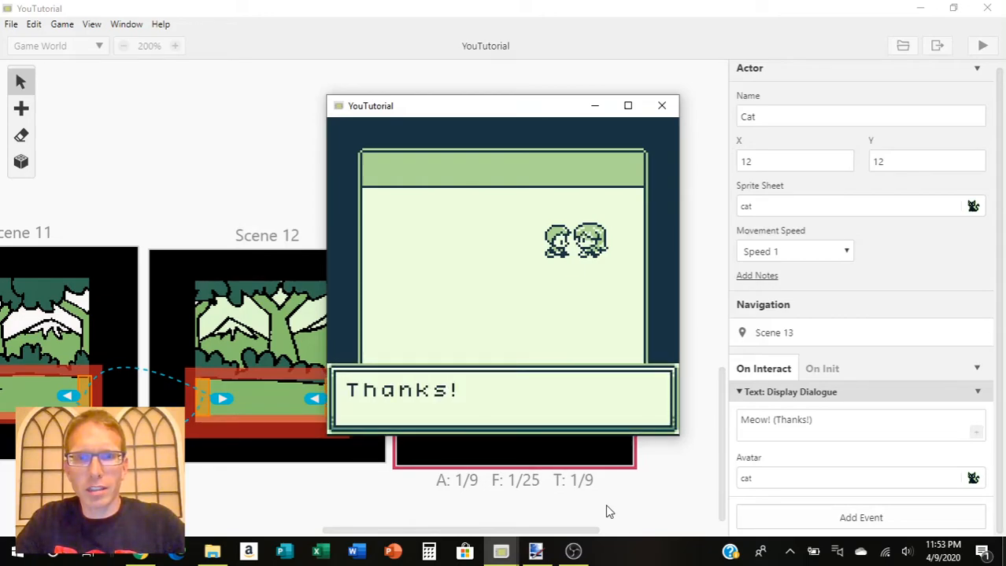
key(z)
Step: Leave the house, walk back to Scene 13 and talk to the cat to test its dialogue
key(Left)
key(Down)
key(Down)
key(Right)
key(Right)
key(Right)
key(Right)
key(z)
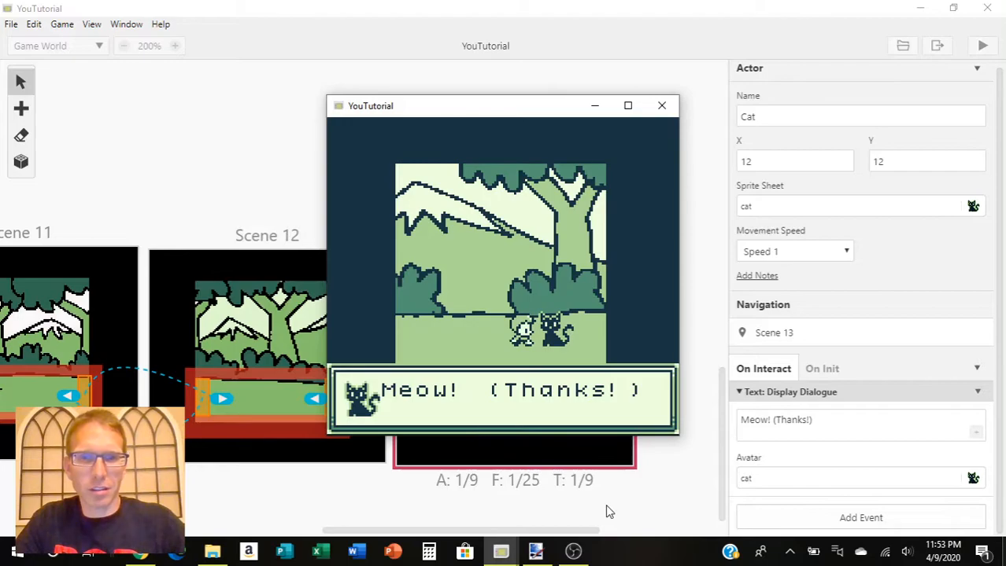
Step: Dismiss the cat's dialogue, step away from the cat and close the running game
key(z)
key(Left)
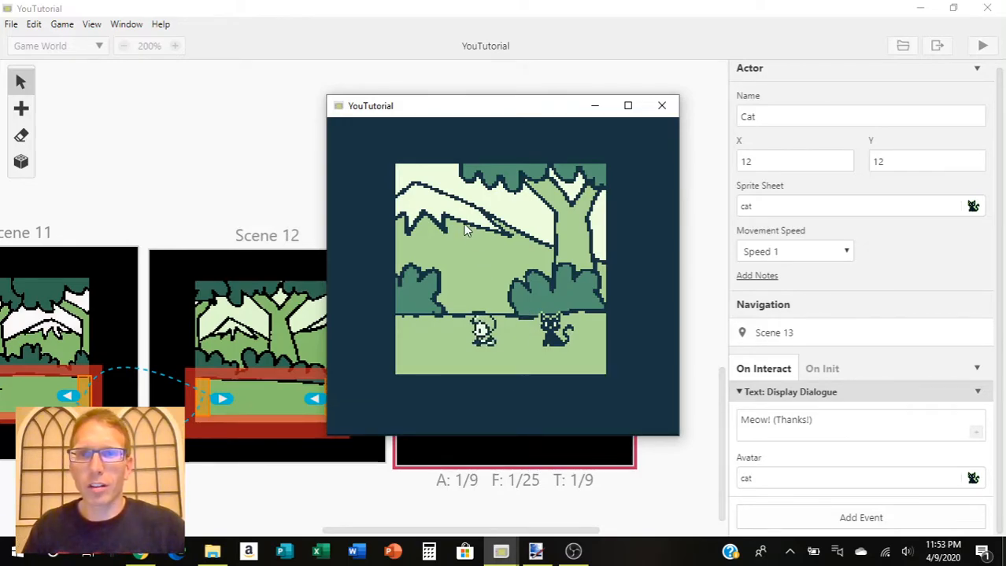
click(661, 107)
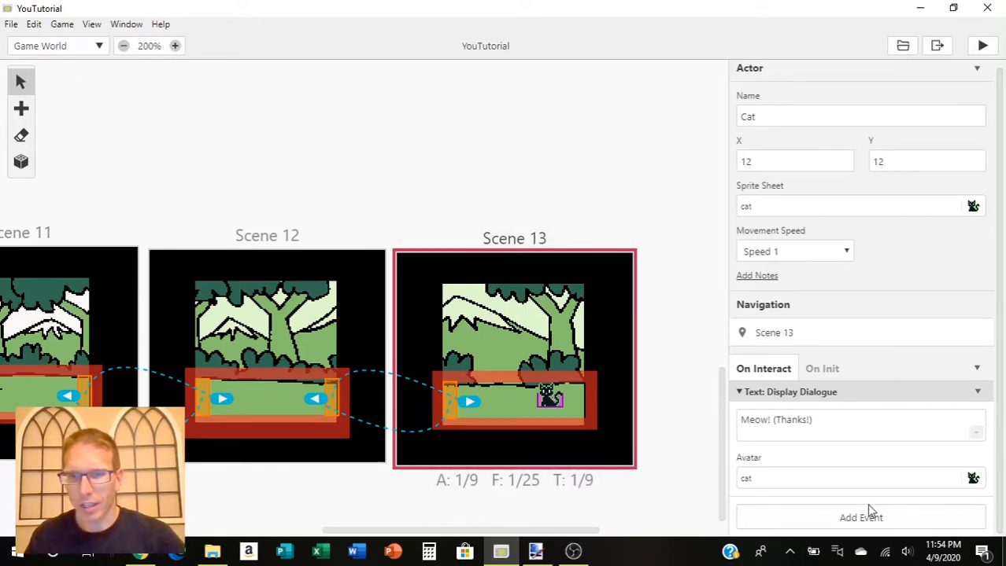
Step: Add a second Text: Display Dialogue event reading "Take cat home with you?" to the cat's On Interact script
click(835, 520)
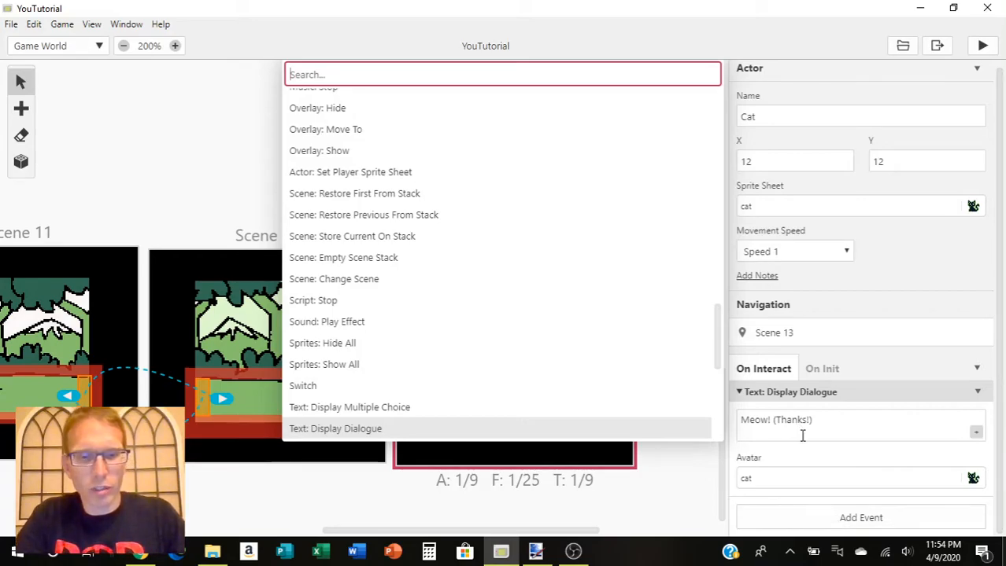
text(di)
click(348, 144)
scroll(944, 440, down, 2)
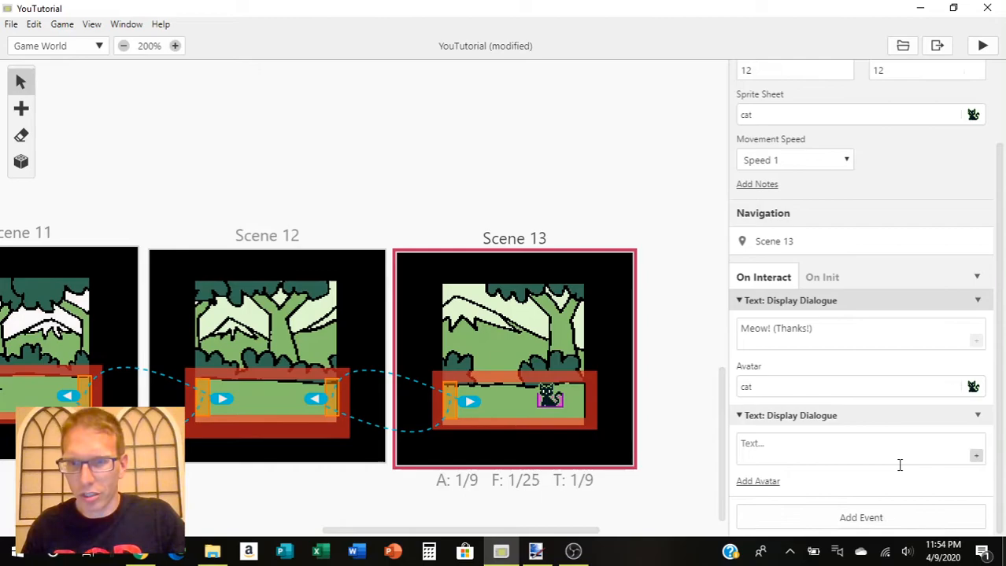
click(768, 443)
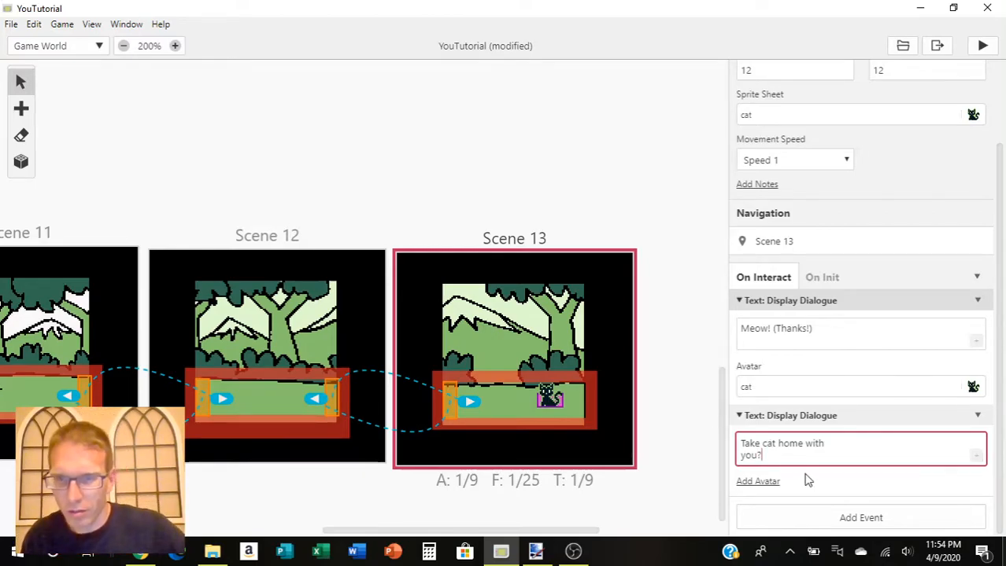
Step: Add a Text: Display Multiple Choice event after the "Take cat home with you?" dialogue
click(795, 525)
click(795, 525)
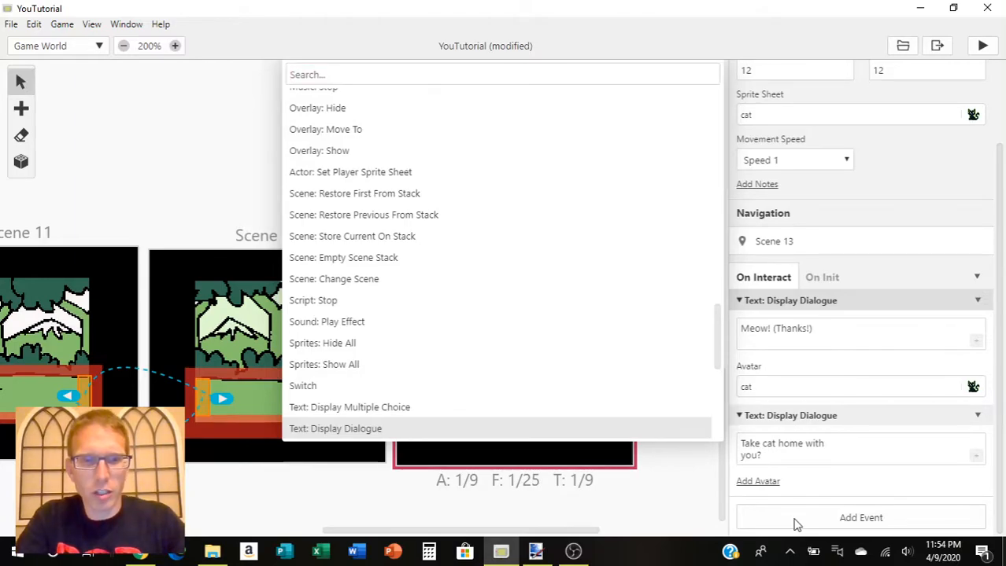
click(793, 523)
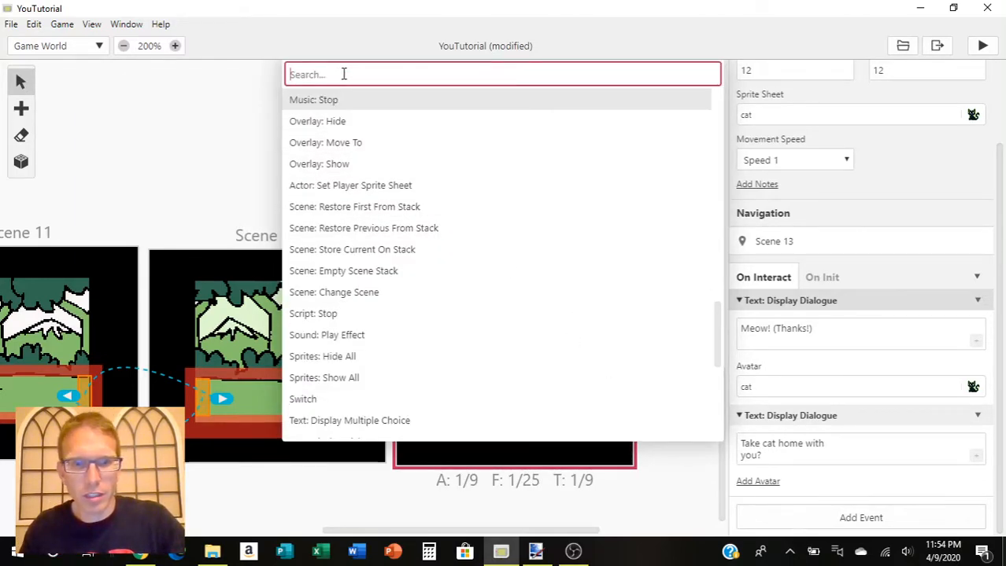
text(mu)
click(333, 145)
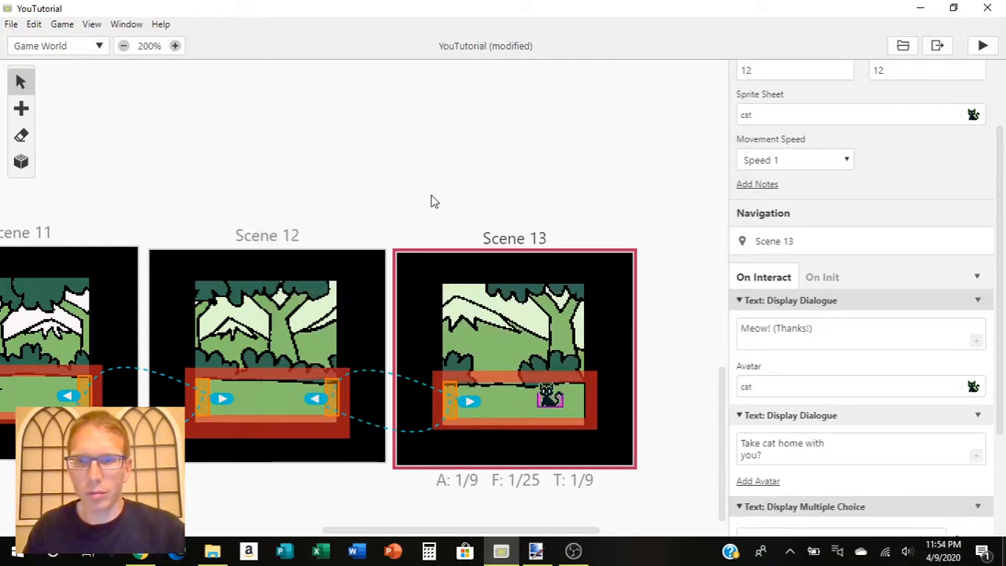
Step: Assign Variable 015 to the multiple choice event and rename that variable "Take cat"
scroll(813, 401, down, 3)
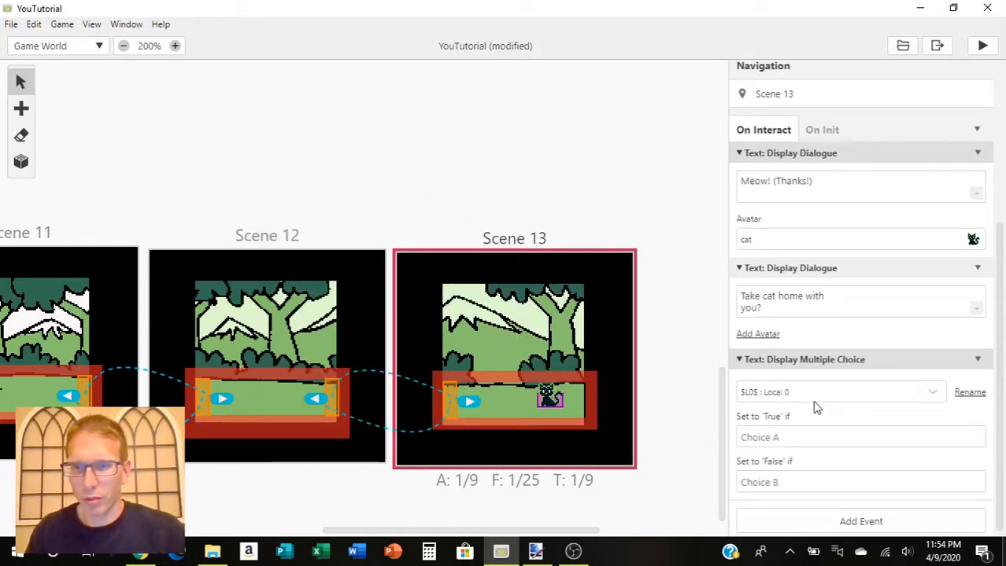
click(933, 391)
scroll(871, 443, down, 3)
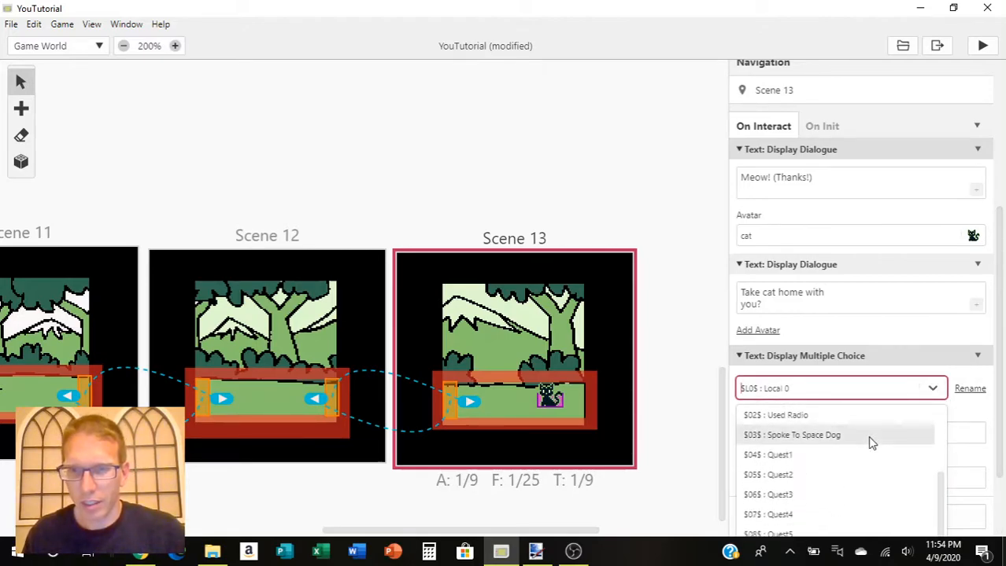
scroll(871, 443, down, 4)
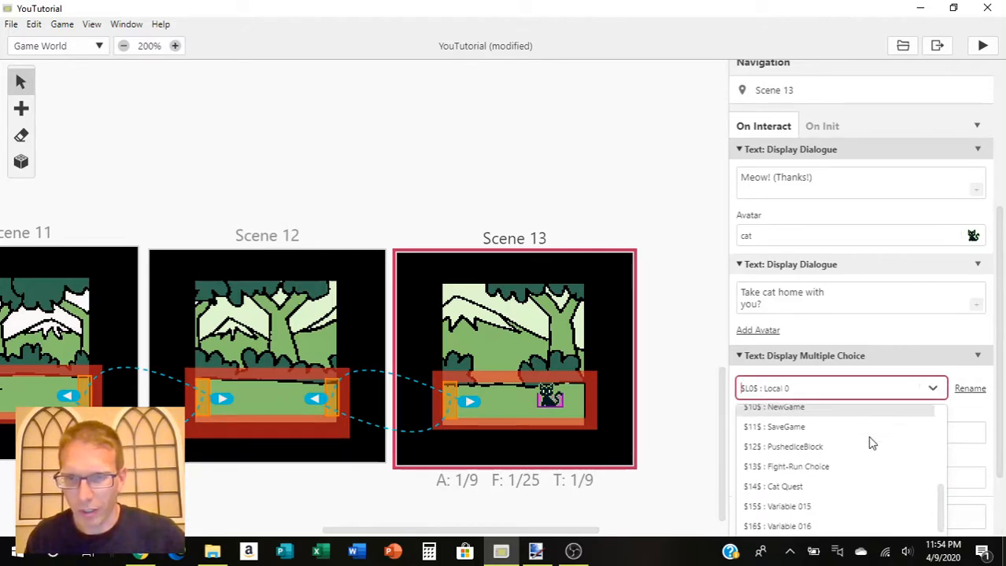
scroll(870, 443, down, 1)
scroll(871, 443, up, 1)
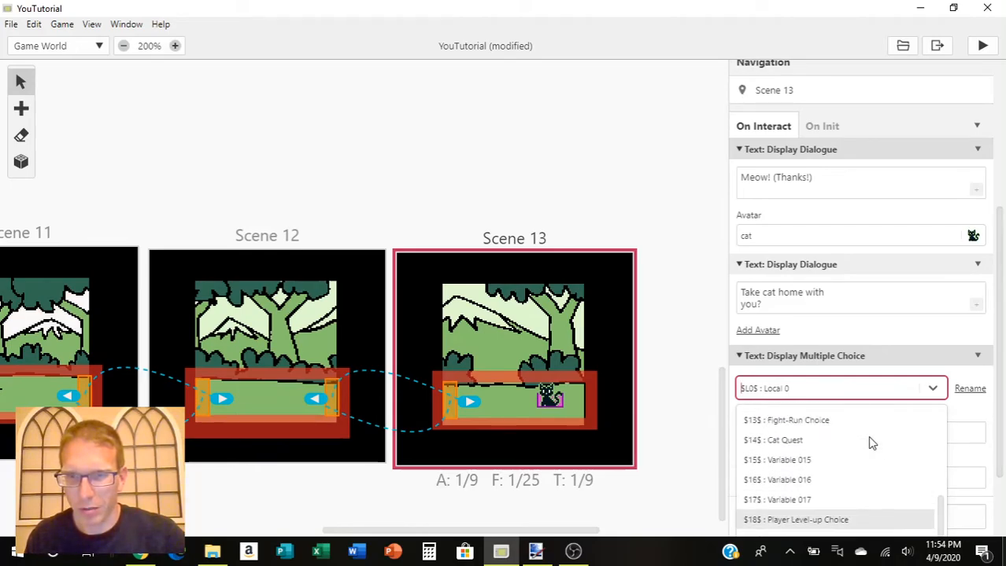
click(804, 460)
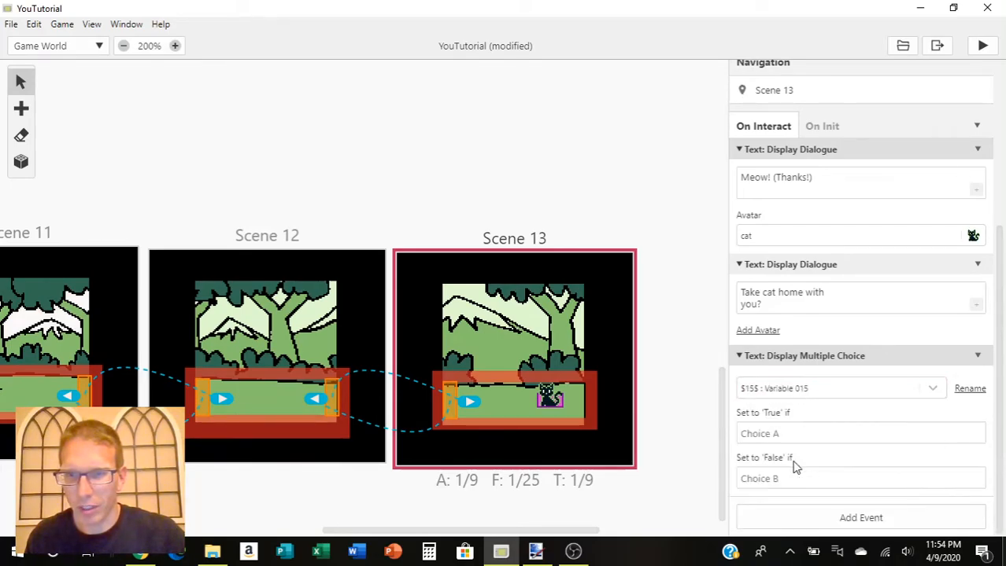
click(961, 393)
text(T)
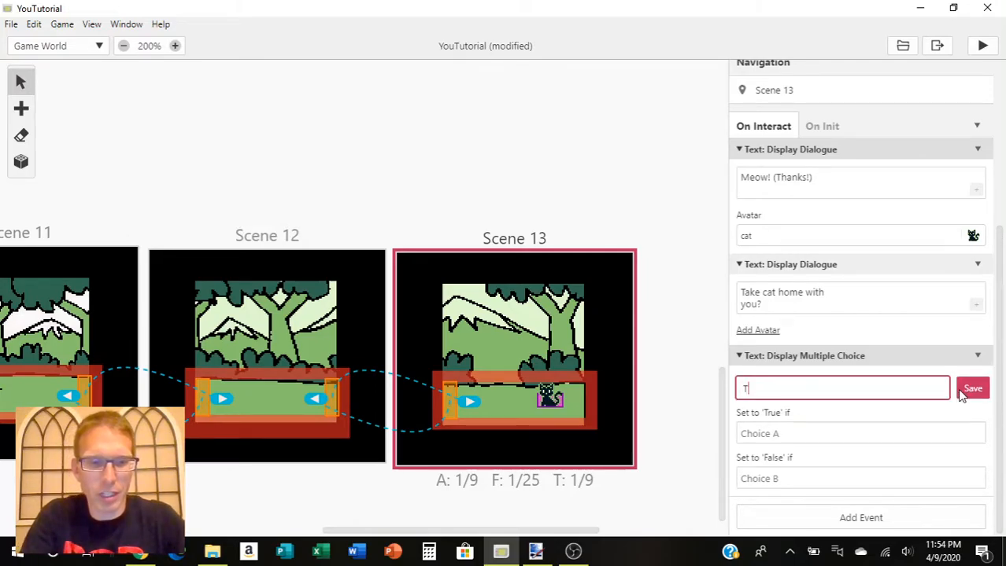
text(ake cat)
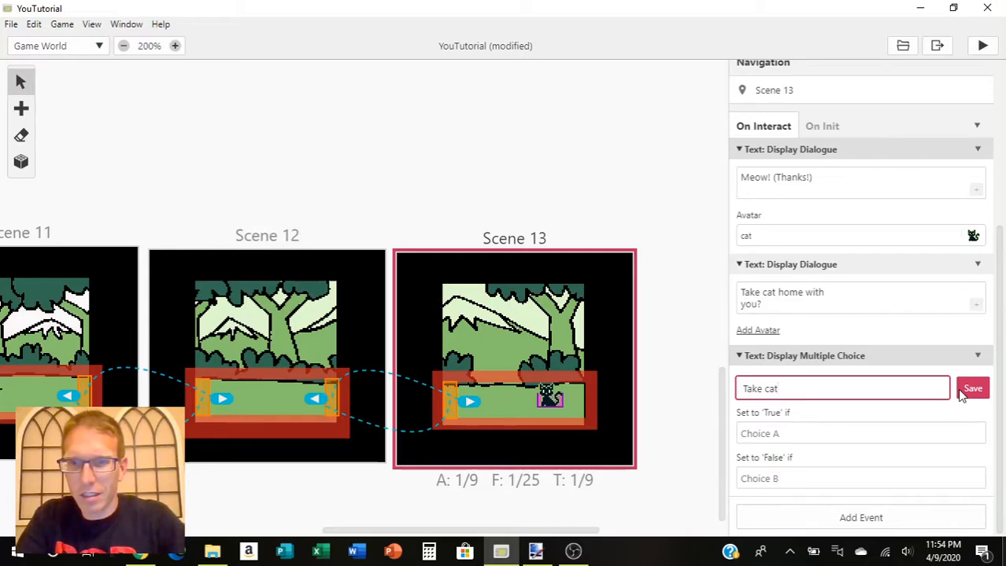
Step: Set the multiple choice's true option to "Yes" and its false option to "No"
click(764, 434)
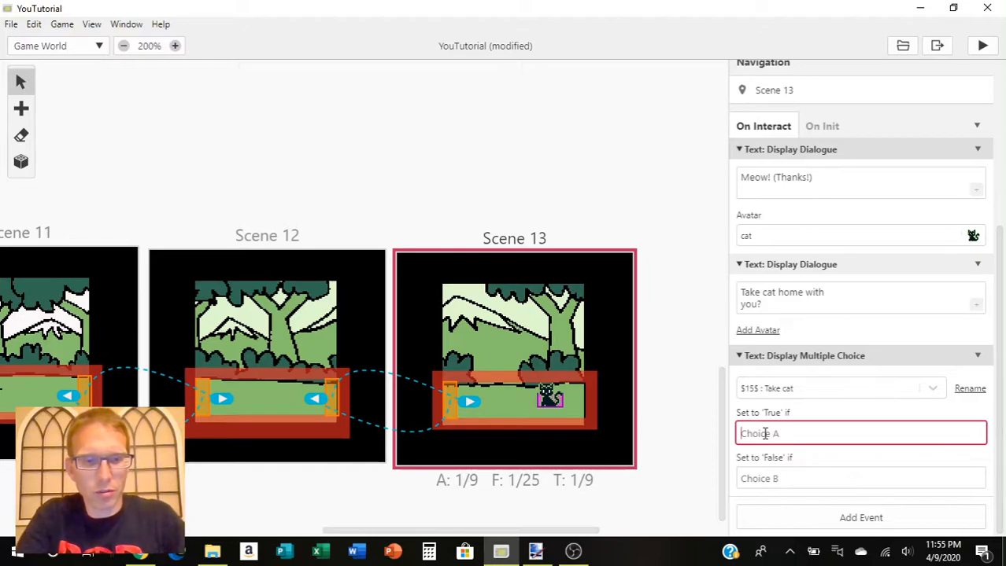
text(Yes)
click(765, 479)
text(No)
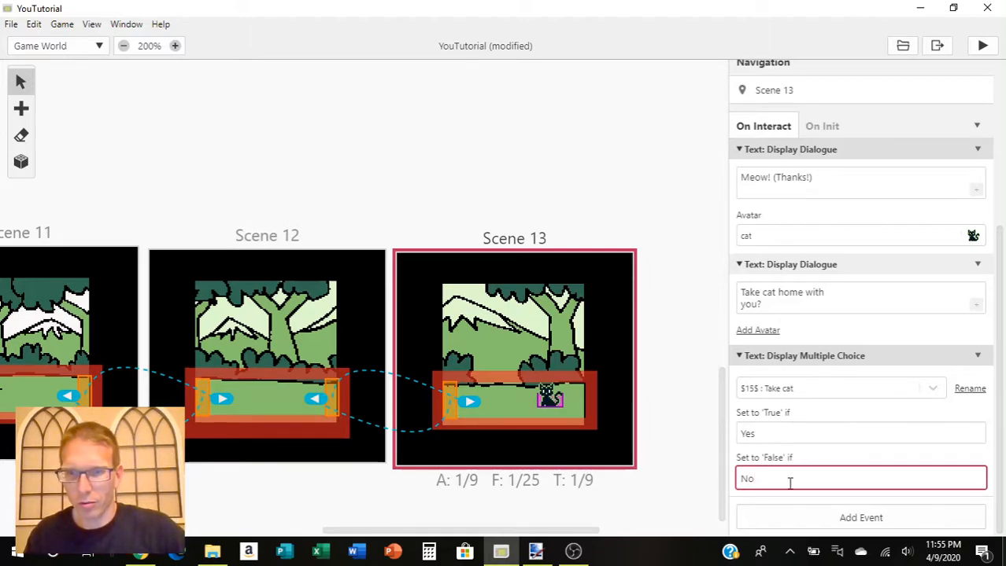
Step: Add an If Variable Is 'True' event below the multiple choice and have it check the Take cat variable
click(784, 525)
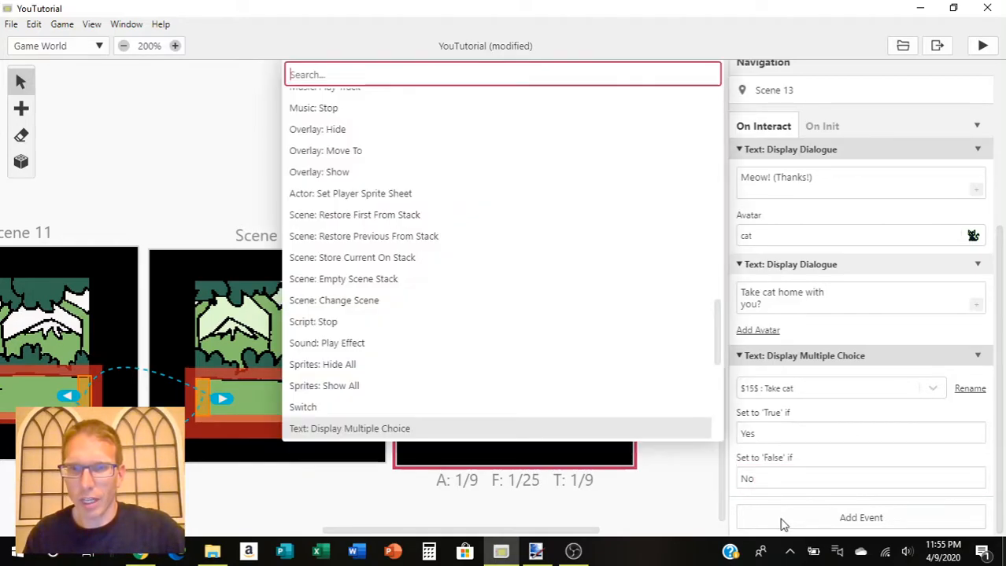
text(if va)
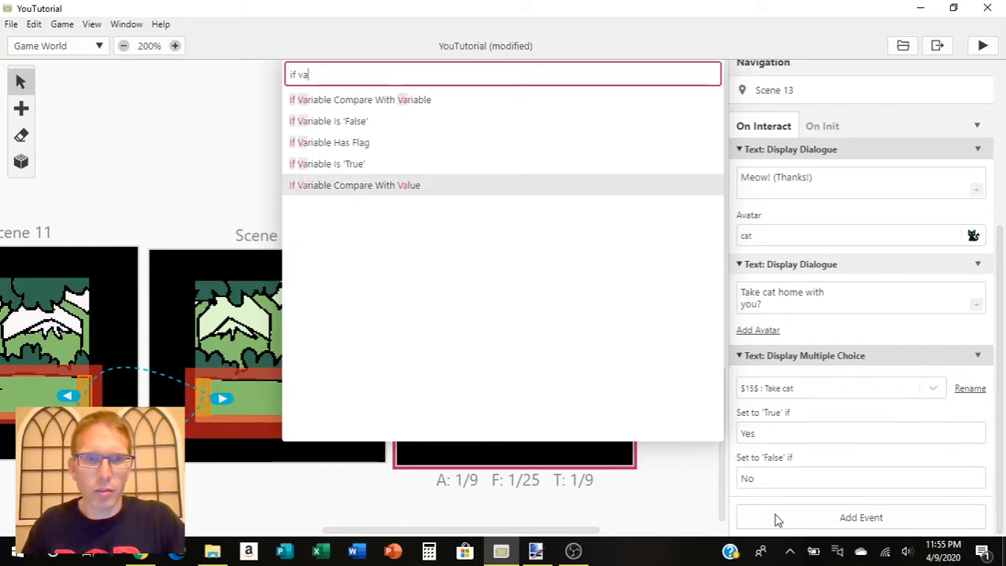
click(337, 165)
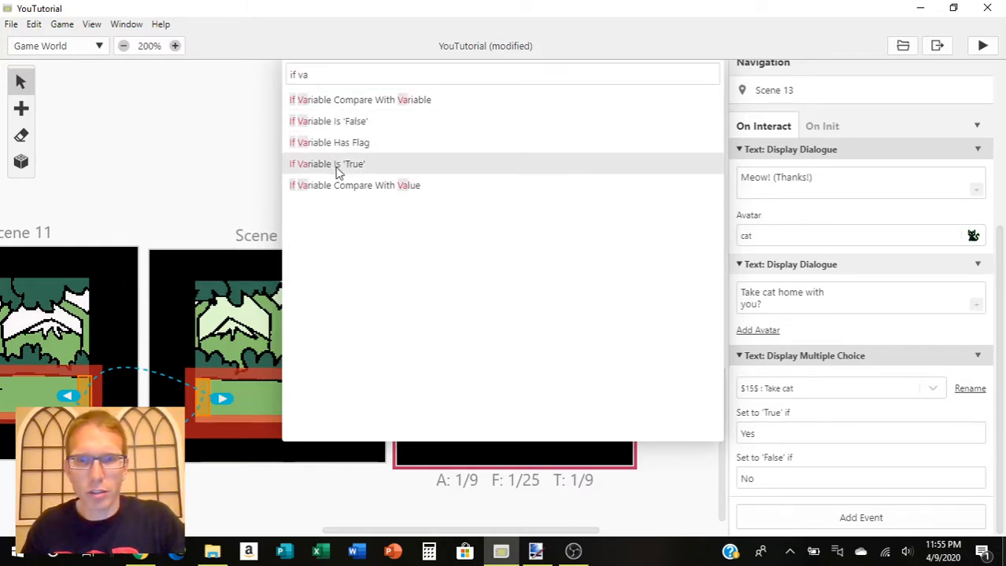
scroll(936, 483, down, 3)
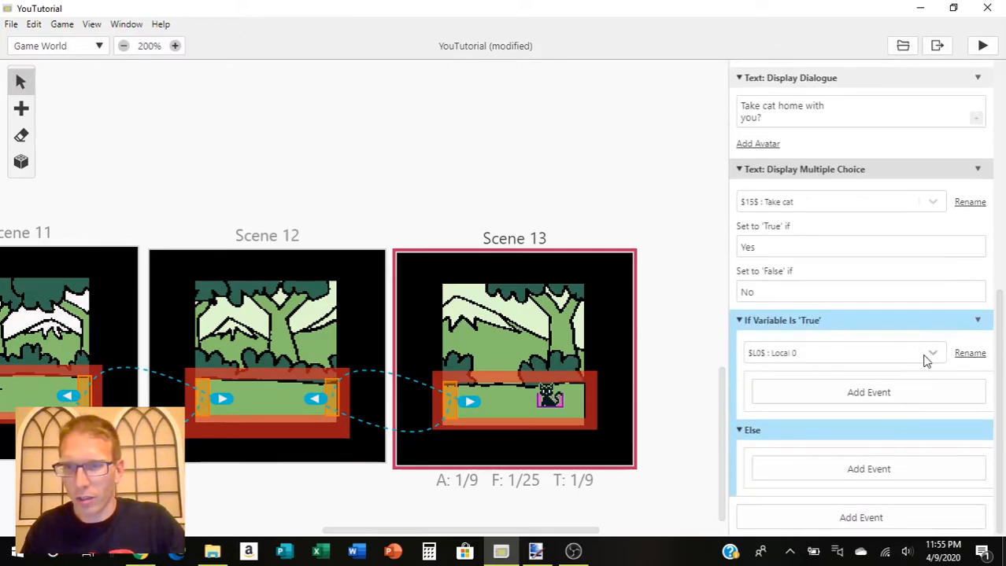
click(925, 361)
scroll(867, 443, down, 5)
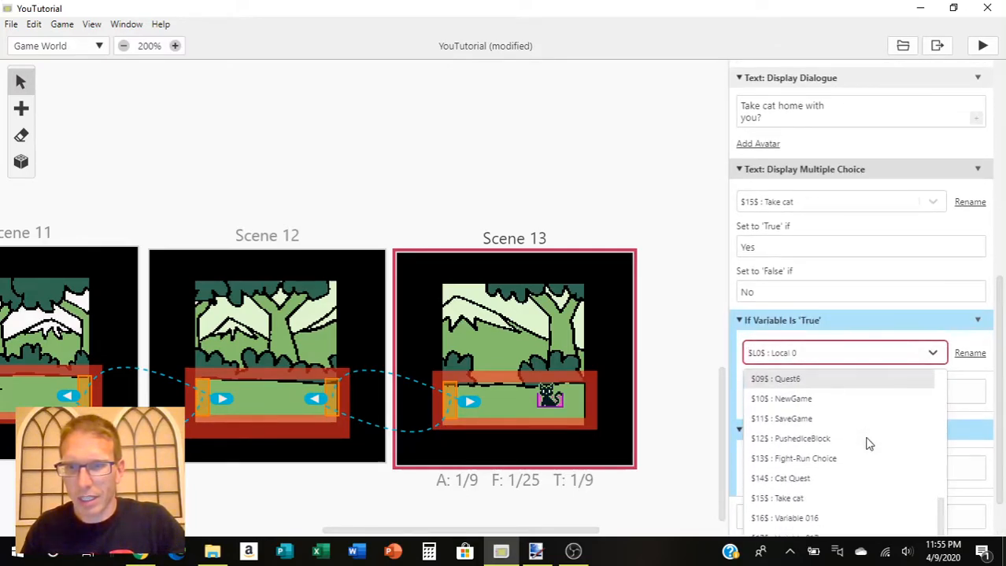
click(780, 499)
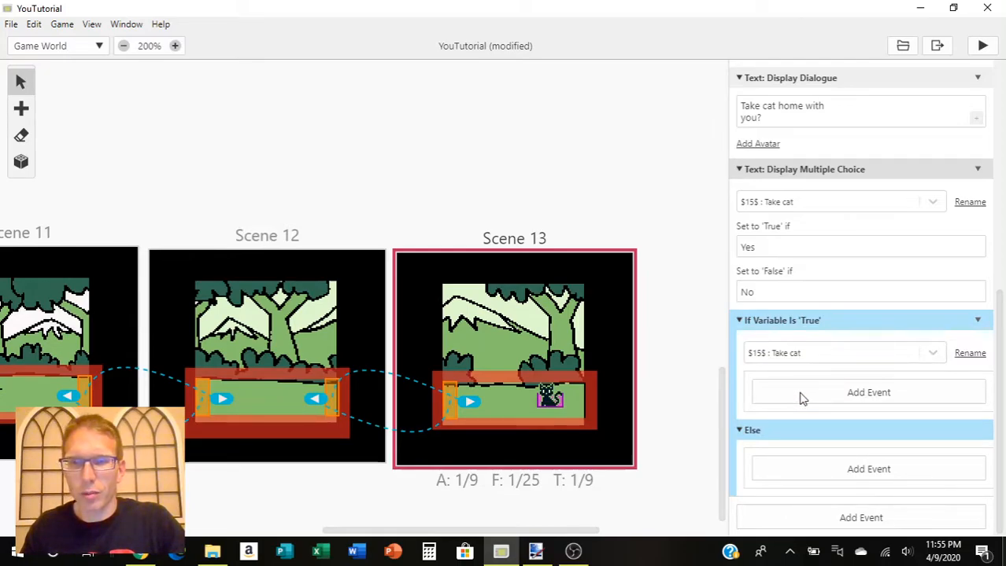
Step: Add an Actor: Hide event to the true branch of the Take cat condition and set its actor to Self (Cat)
click(802, 399)
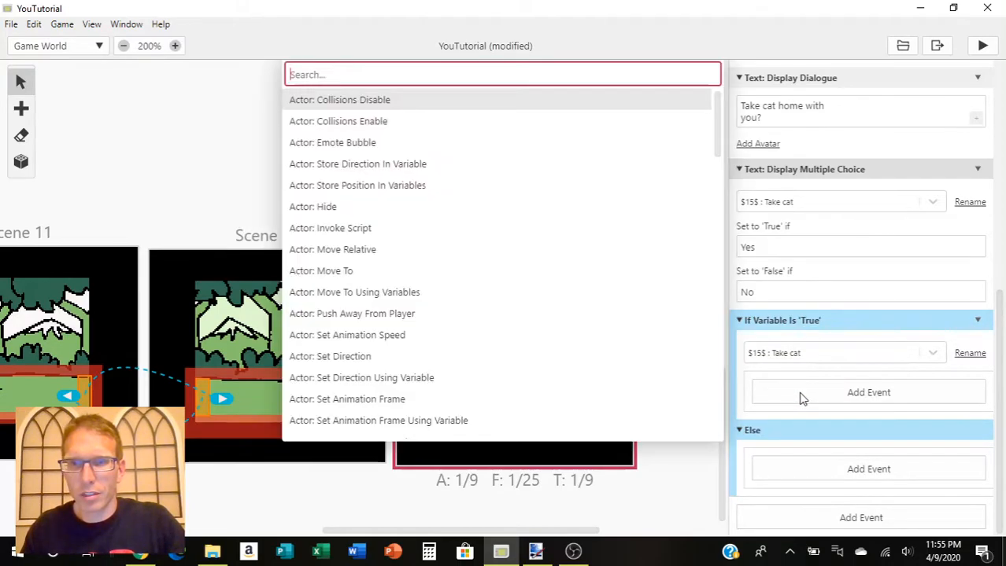
click(801, 394)
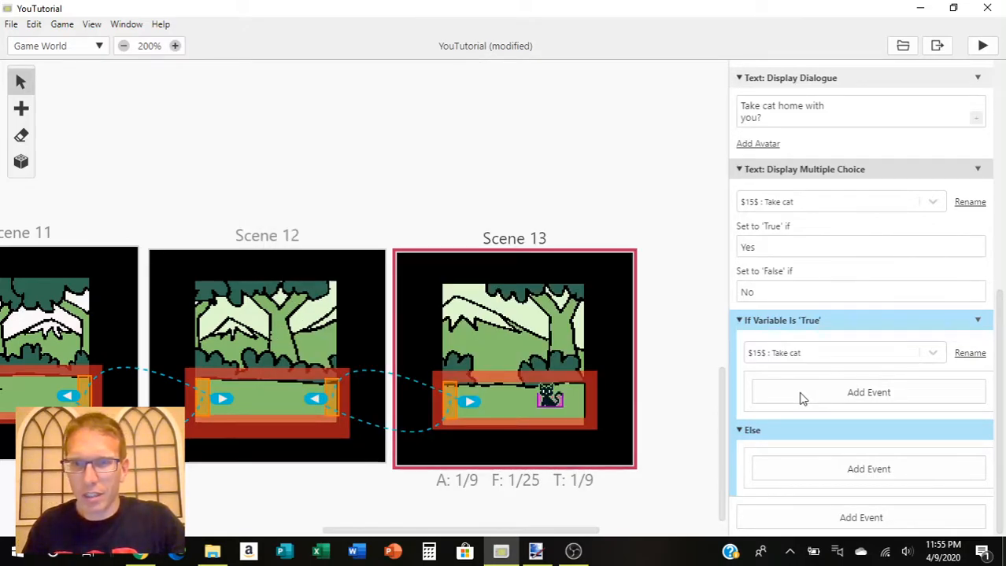
click(801, 399)
text(hi)
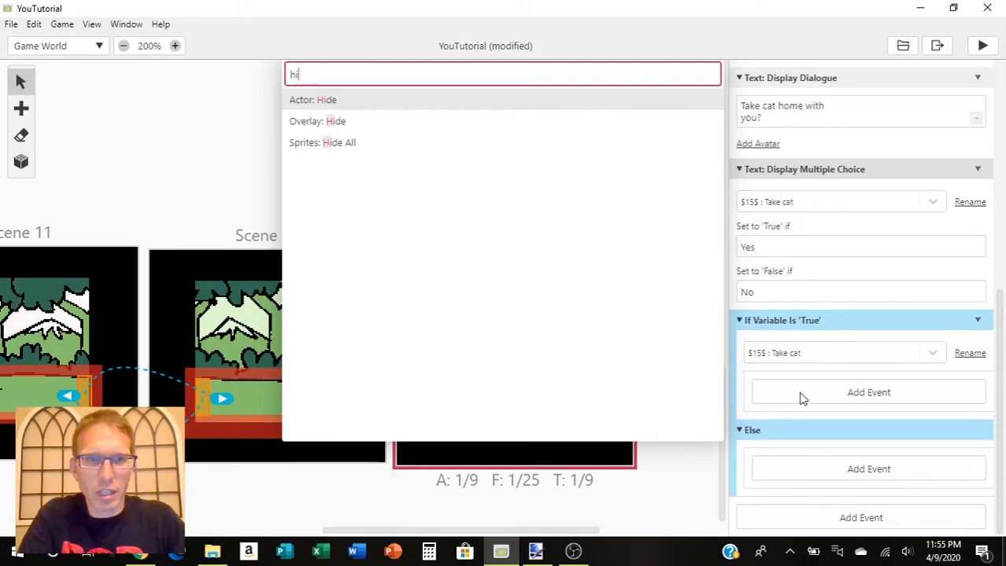
click(311, 103)
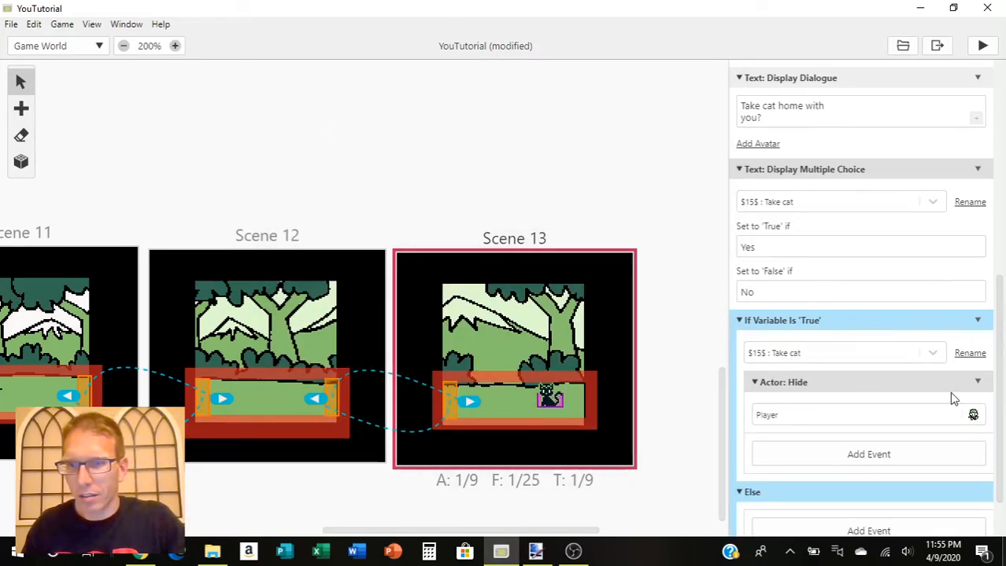
click(973, 416)
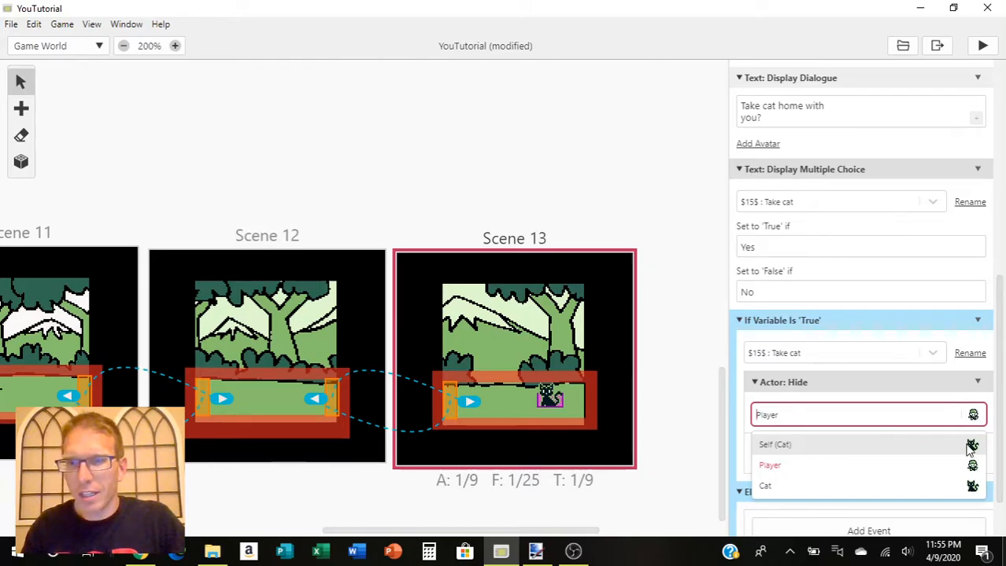
click(971, 446)
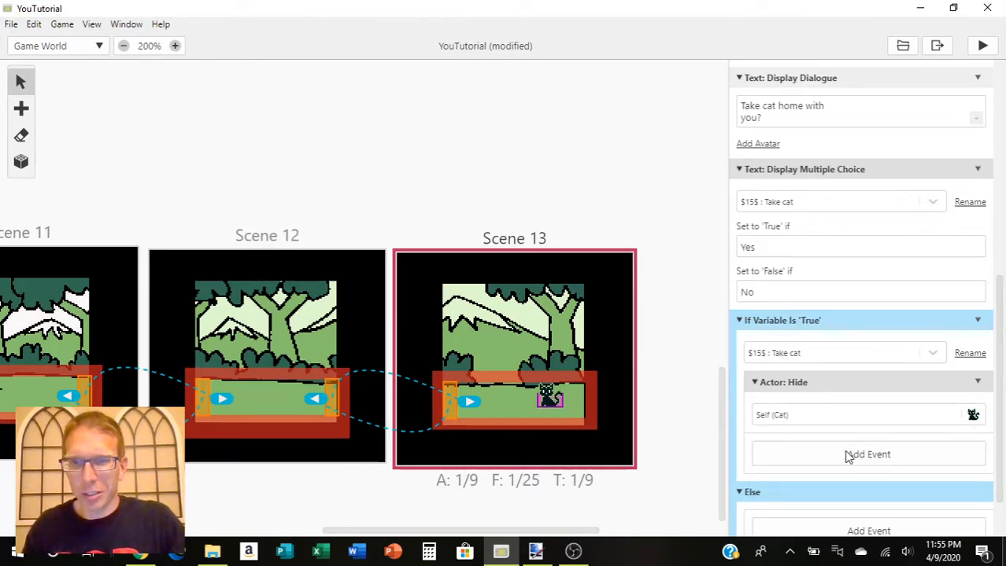
scroll(846, 455, down, 1)
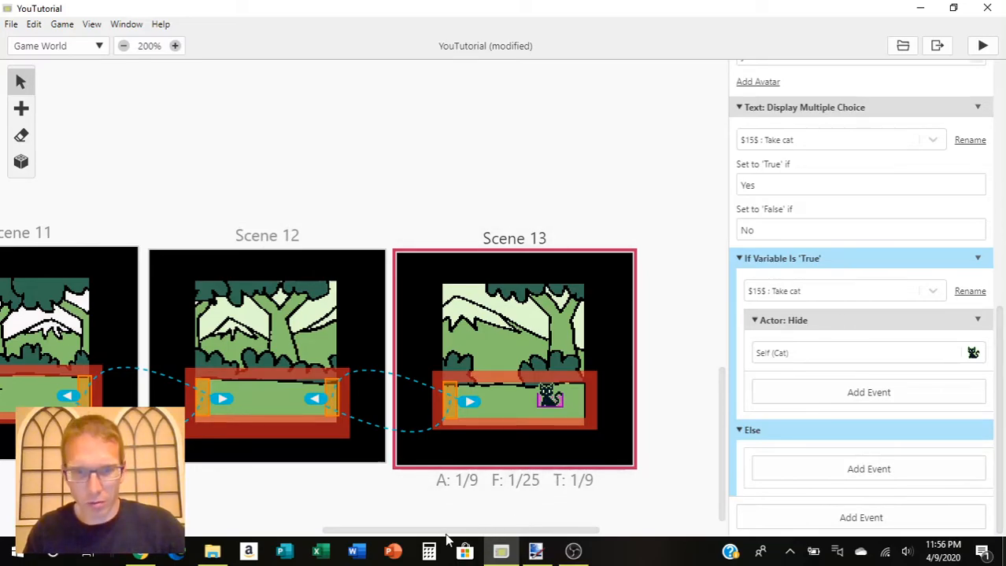
Step: Select the character in Scene 14 and review the dialogue, choice and condition events in its On Interact script
drag(446, 535, 252, 529)
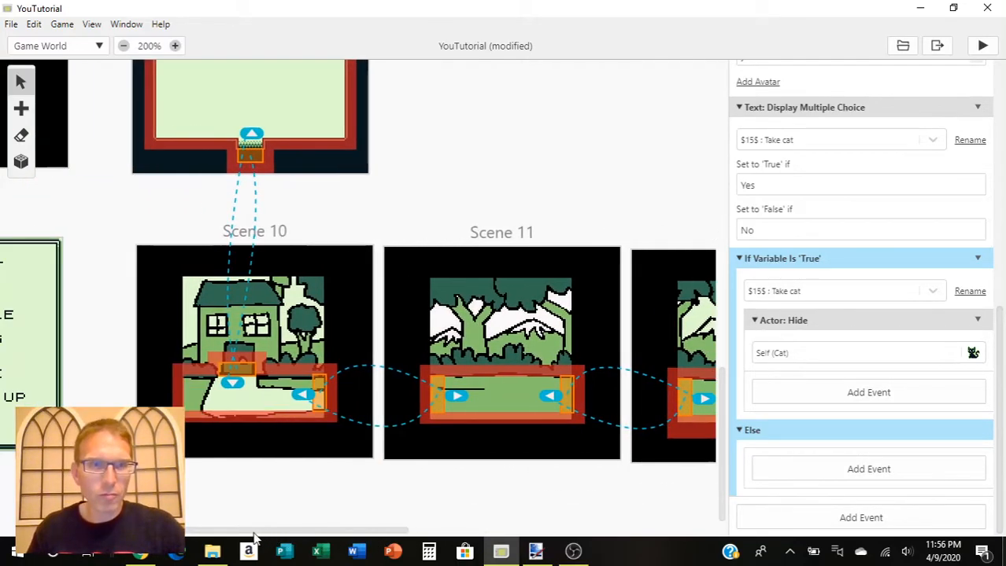
scroll(220, 506, up, 3)
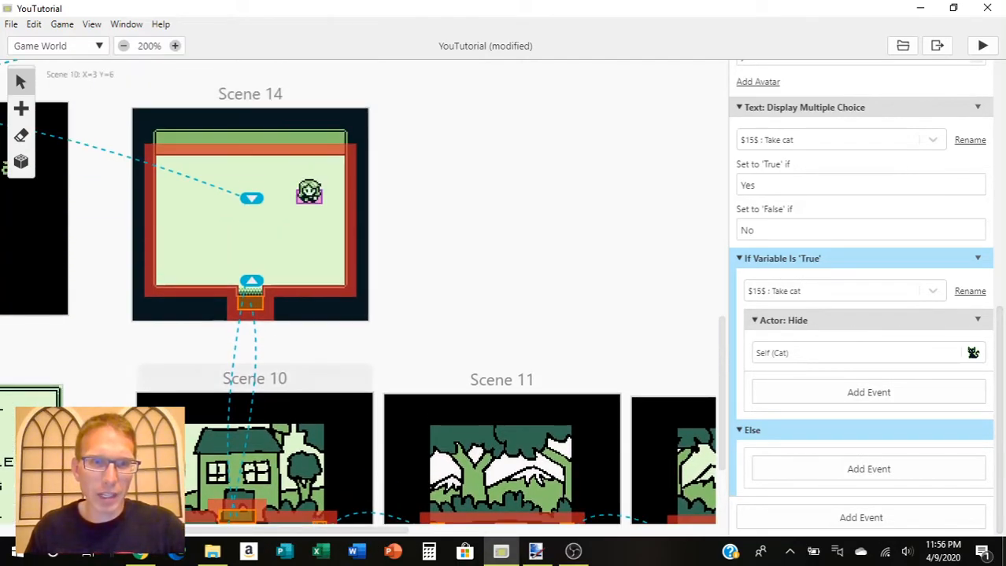
click(308, 202)
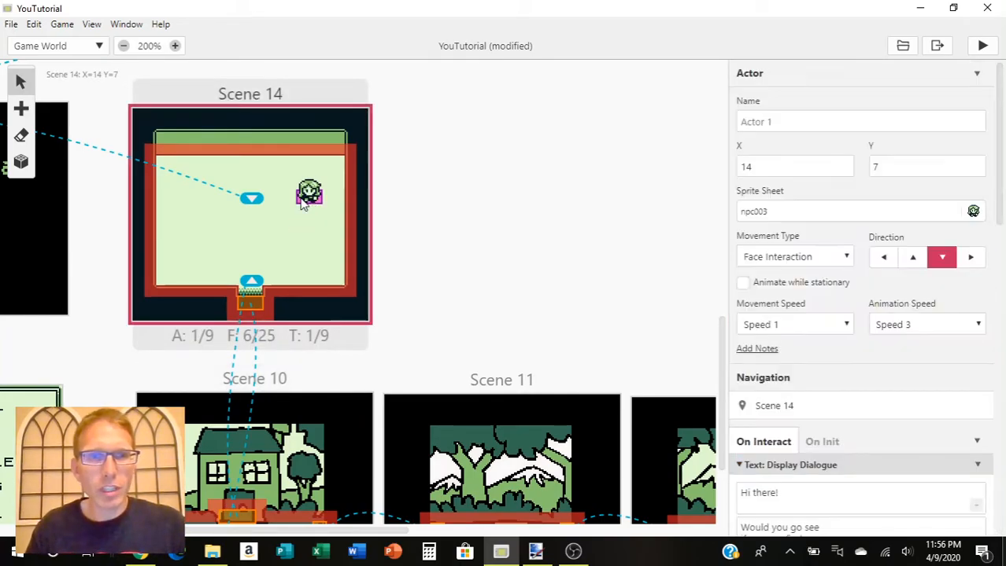
scroll(799, 381, down, 3)
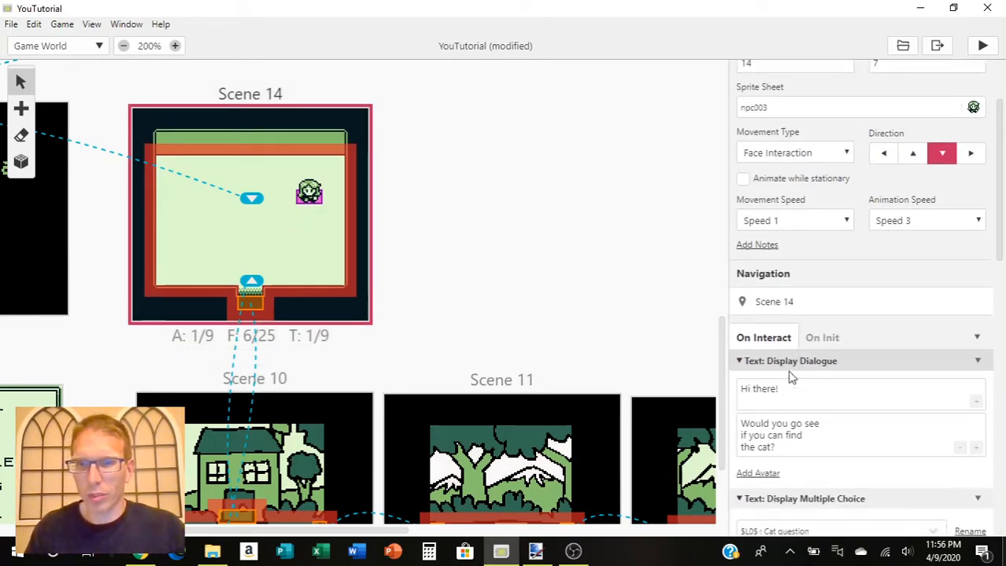
scroll(790, 371, down, 3)
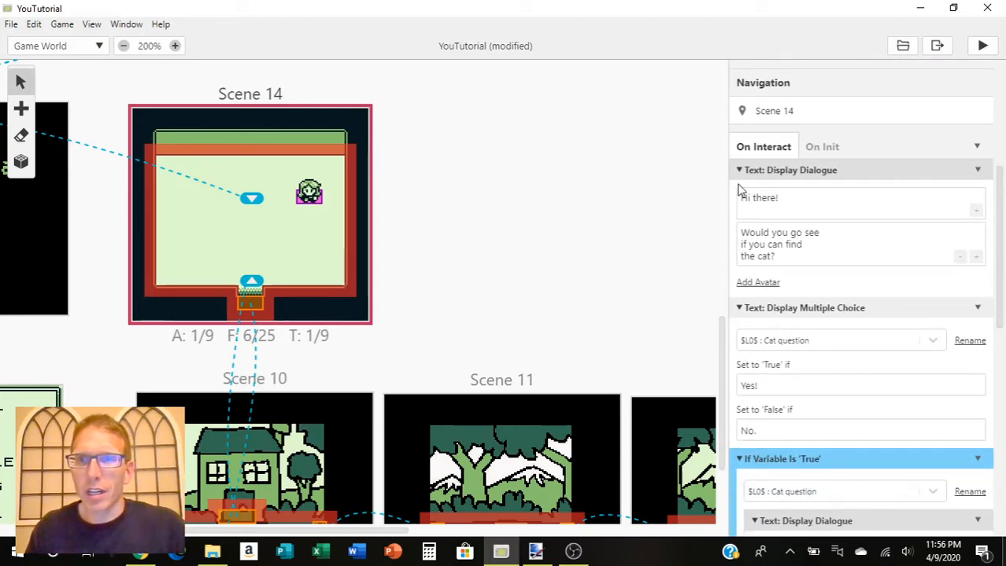
scroll(766, 360, down, 8)
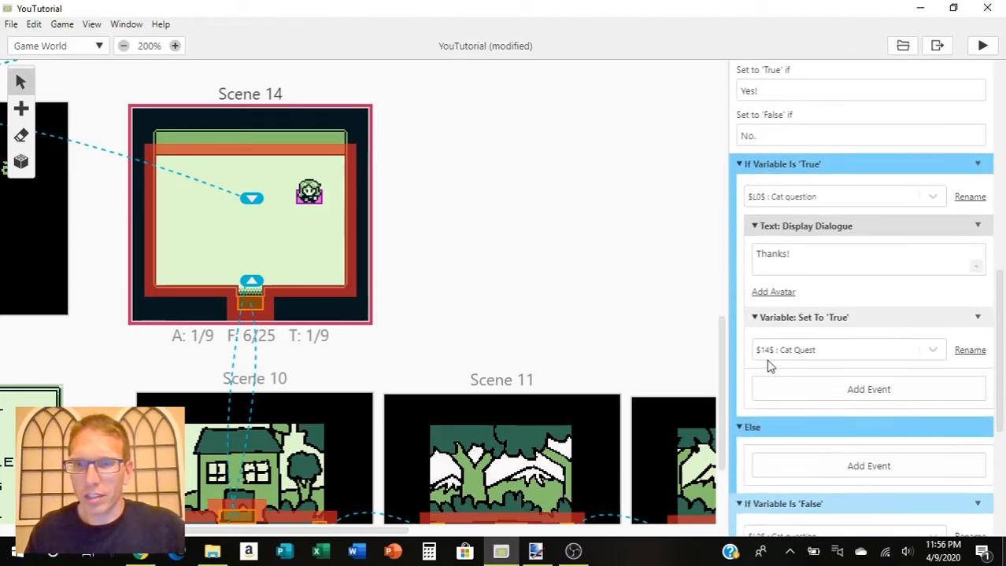
scroll(769, 366, down, 4)
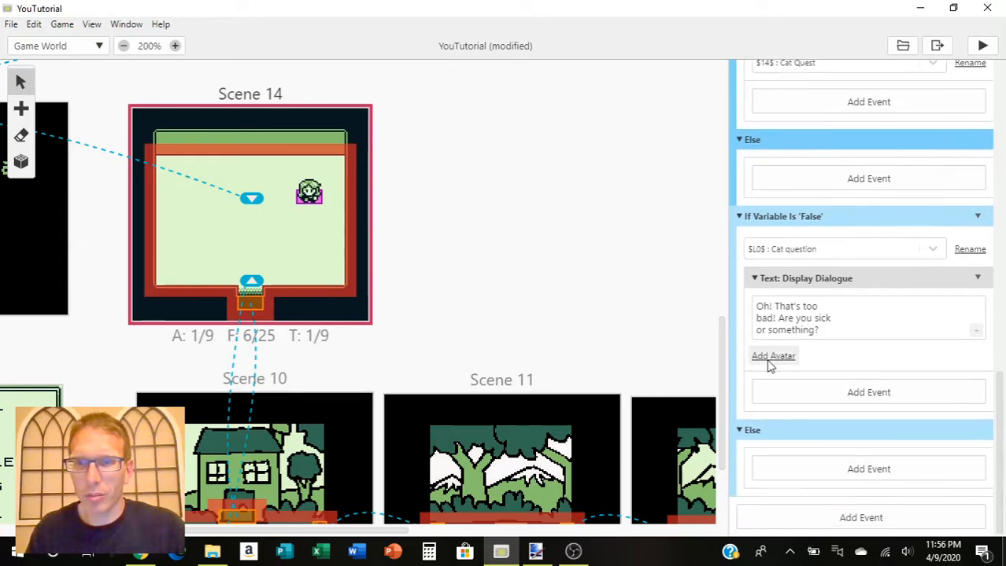
scroll(769, 366, up, 10)
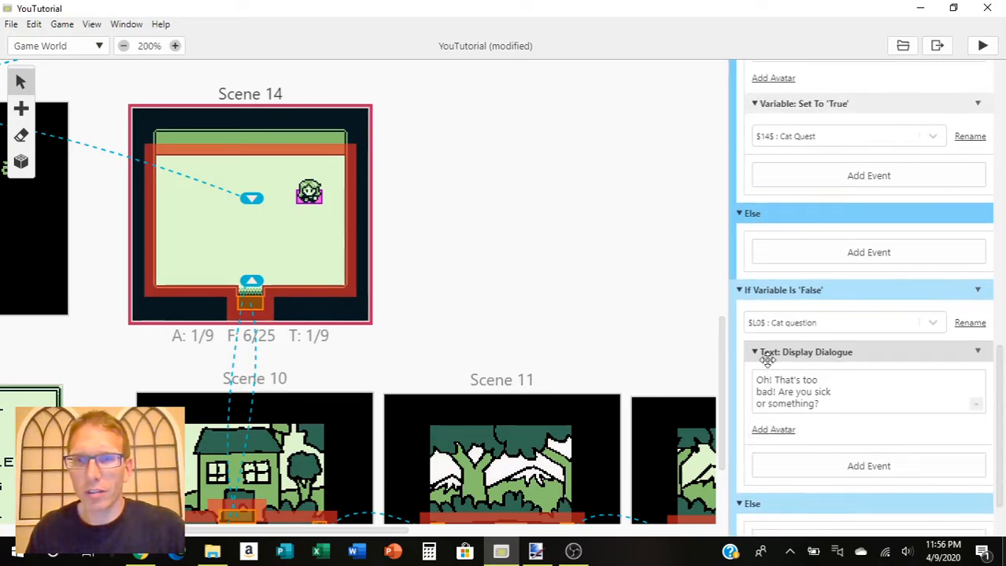
scroll(770, 366, up, 5)
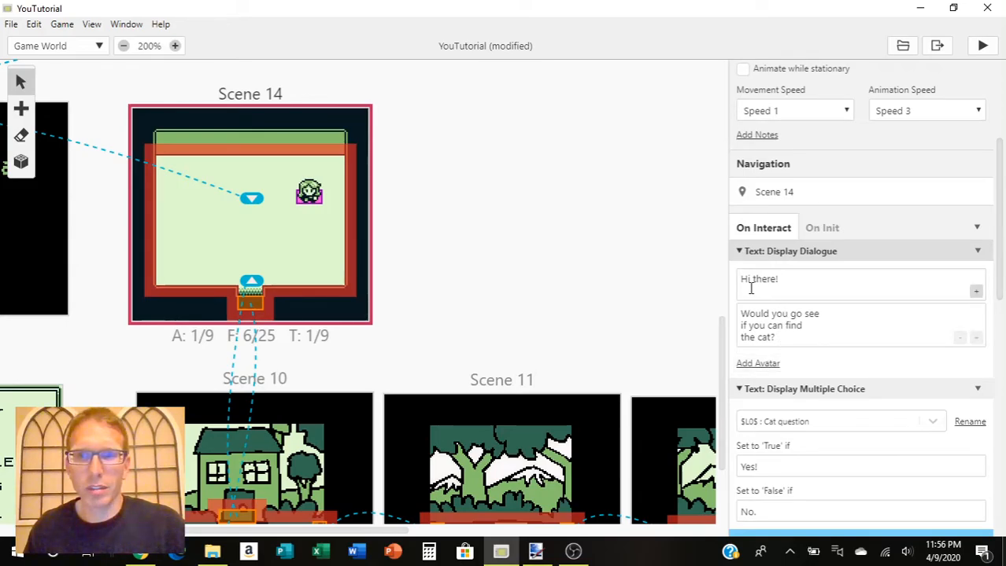
scroll(750, 288, down, 10)
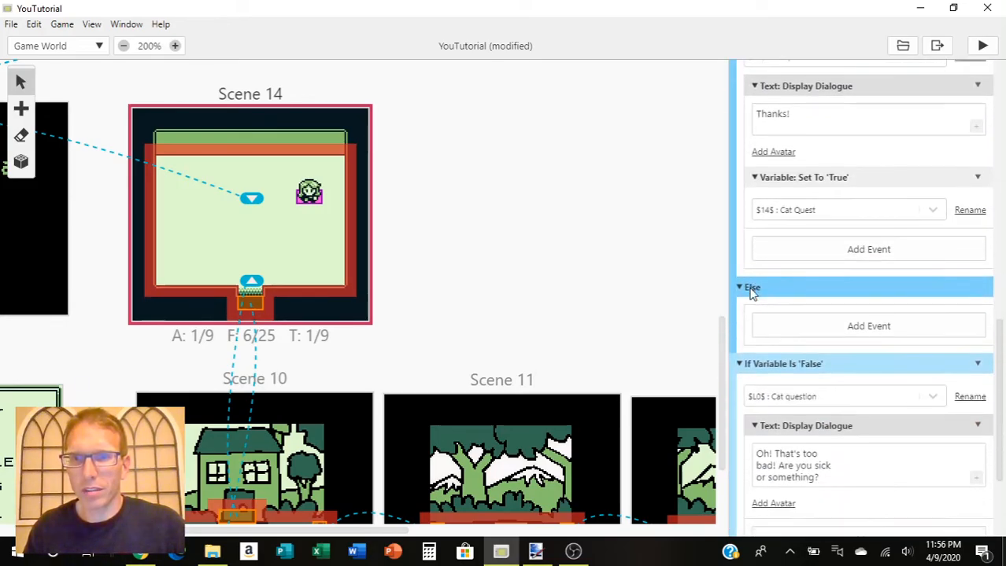
scroll(750, 289, down, 1)
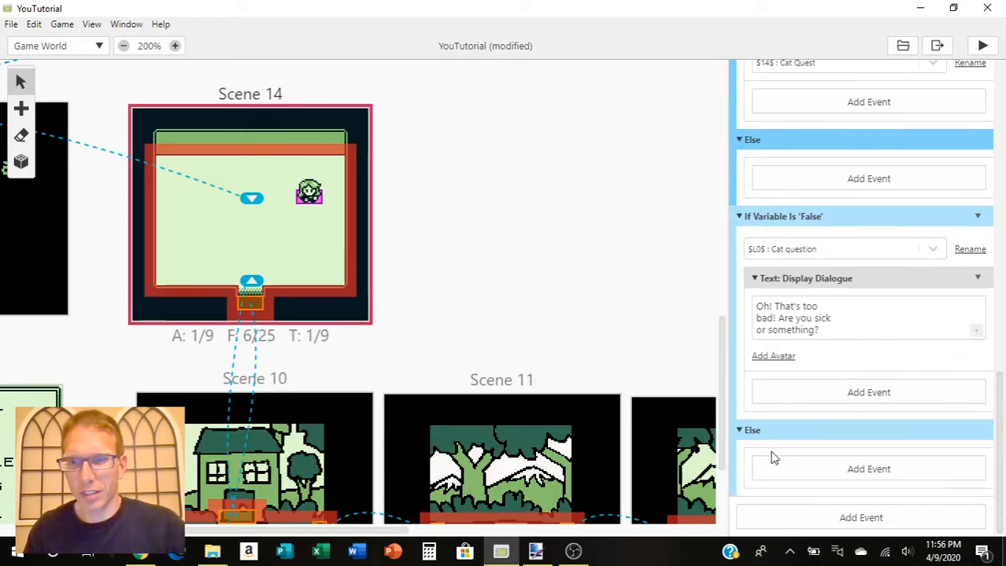
Step: Add an If Variable Is 'True' event at the end of the character's On Interact script and have it check the Take cat variable
click(777, 524)
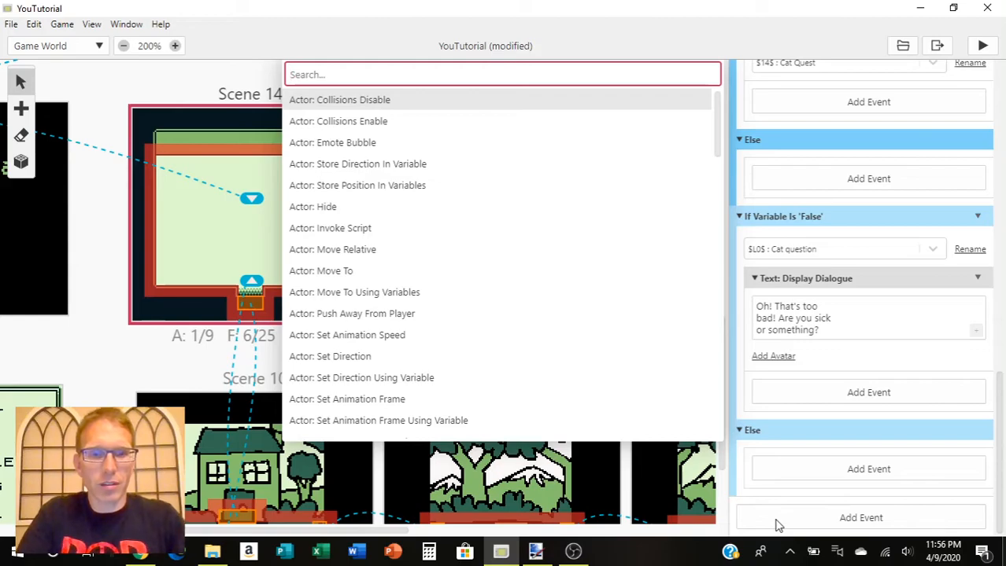
text(if)
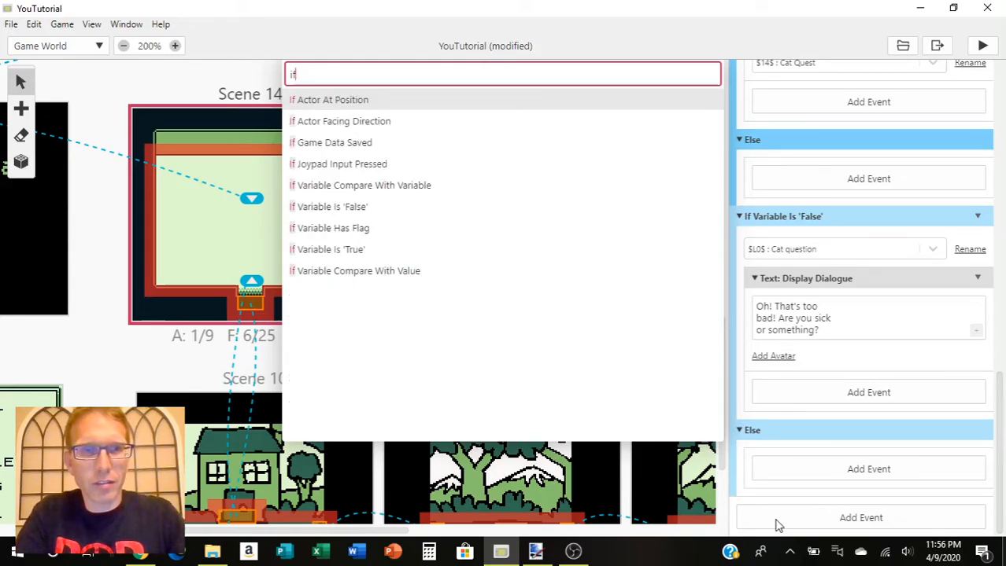
text( va)
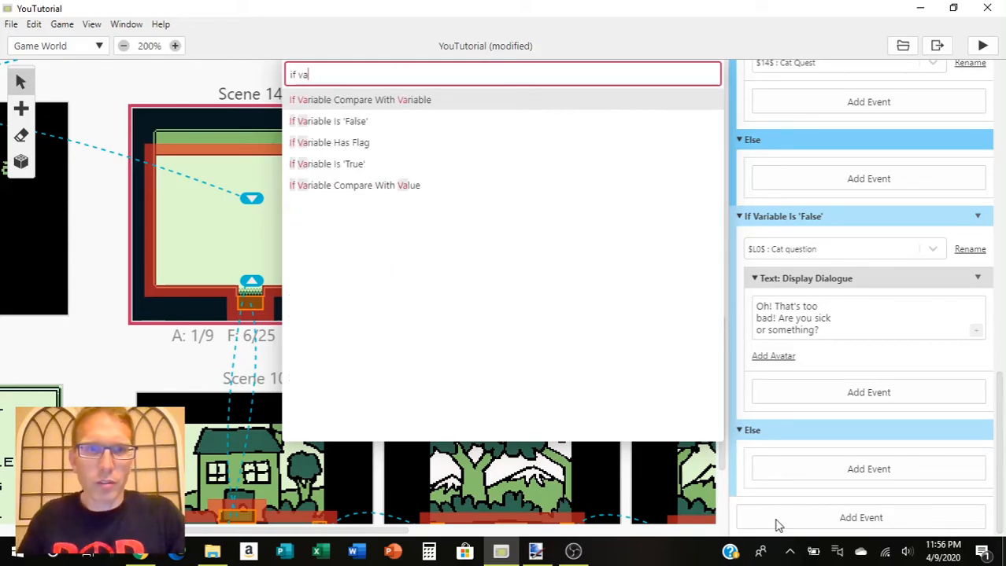
click(331, 168)
scroll(844, 366, down, 3)
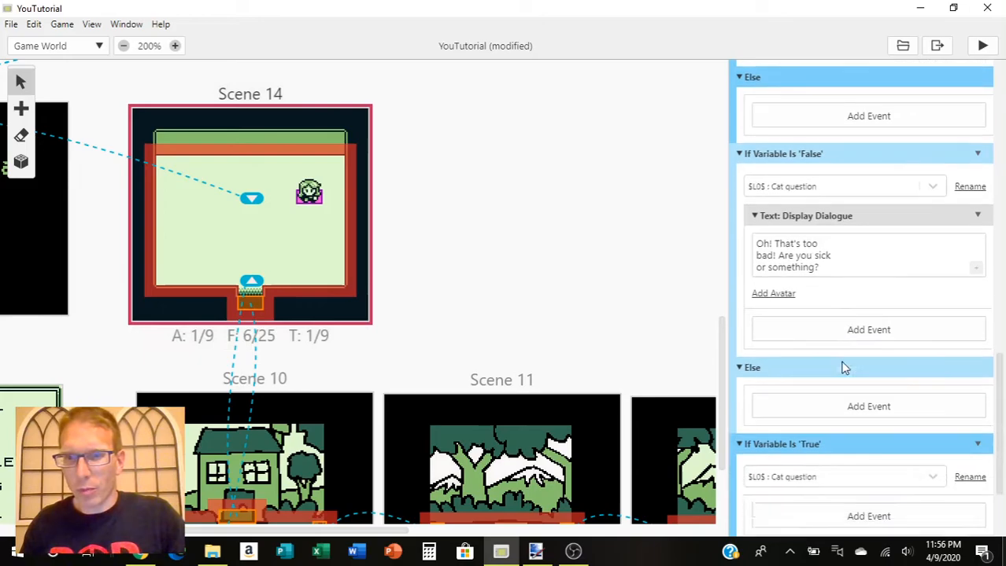
click(932, 353)
scroll(868, 404, down, 1)
scroll(869, 404, down, 1)
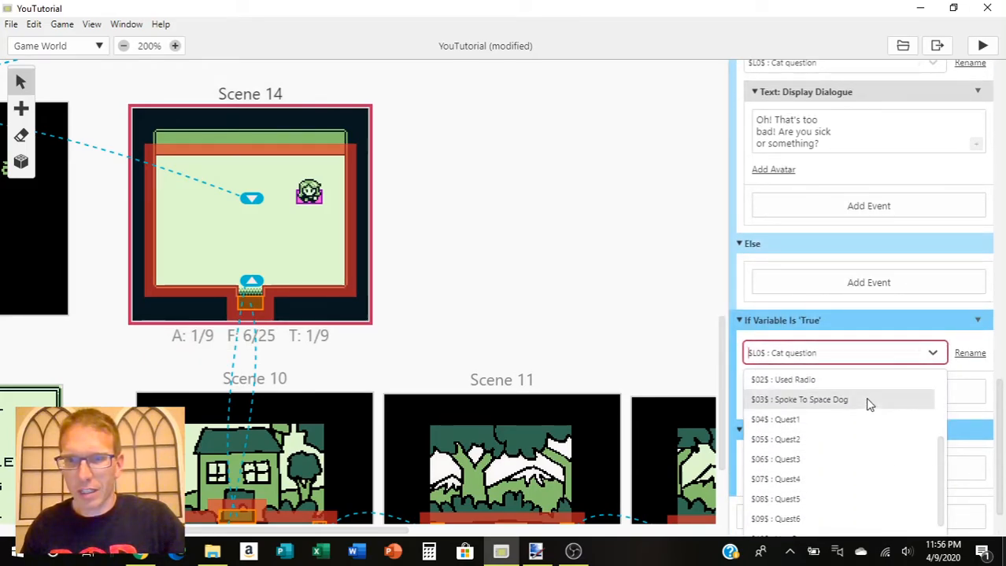
scroll(865, 401, down, 3)
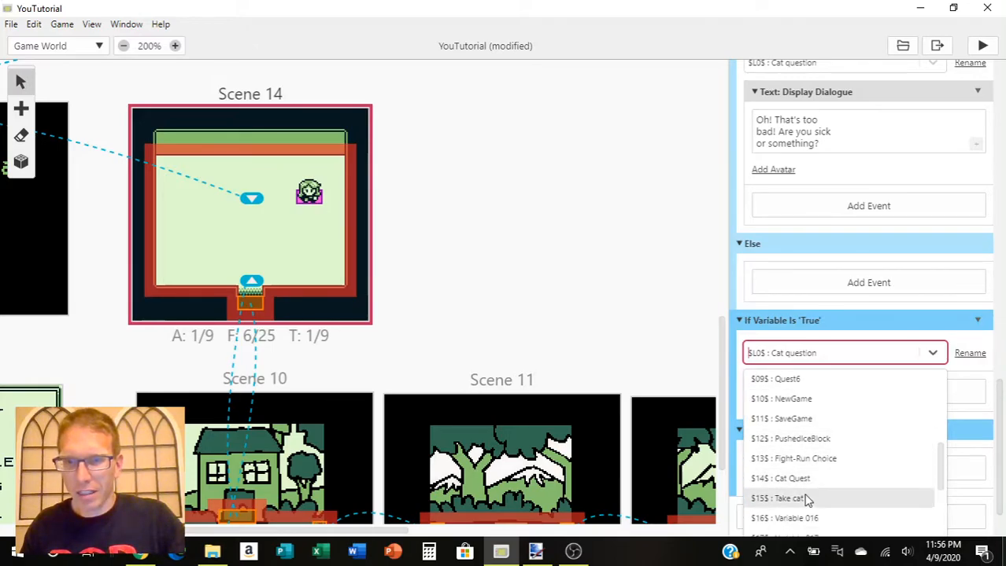
click(800, 501)
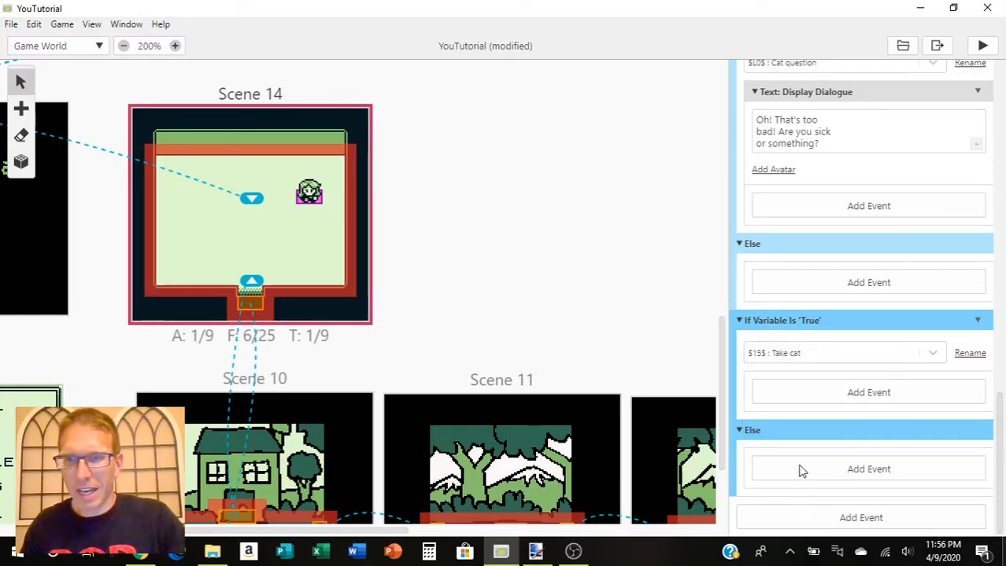
Step: Add a Text: Display Dialogue event inside the true branch of the character's Take cat condition, ready for text entry
click(790, 400)
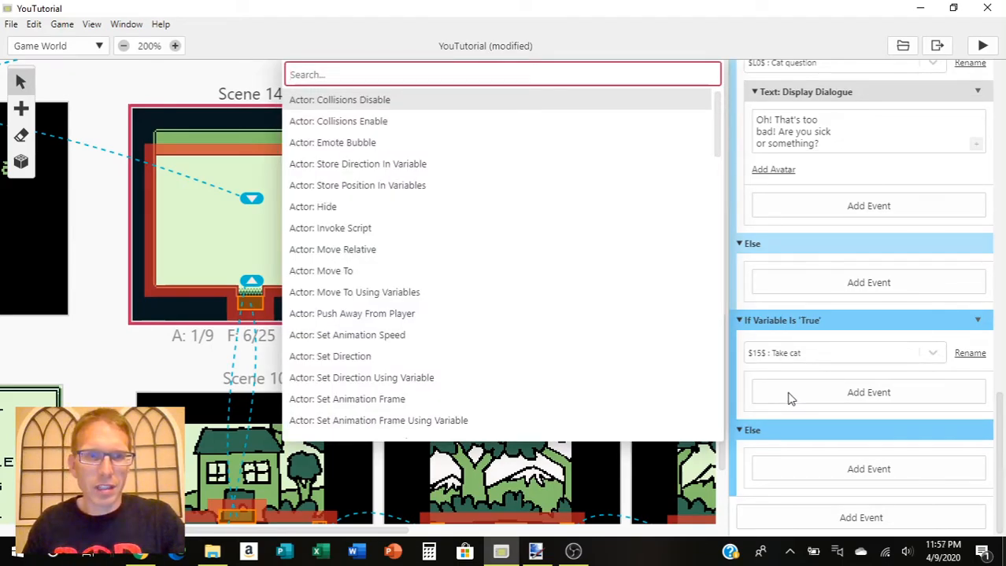
text(di)
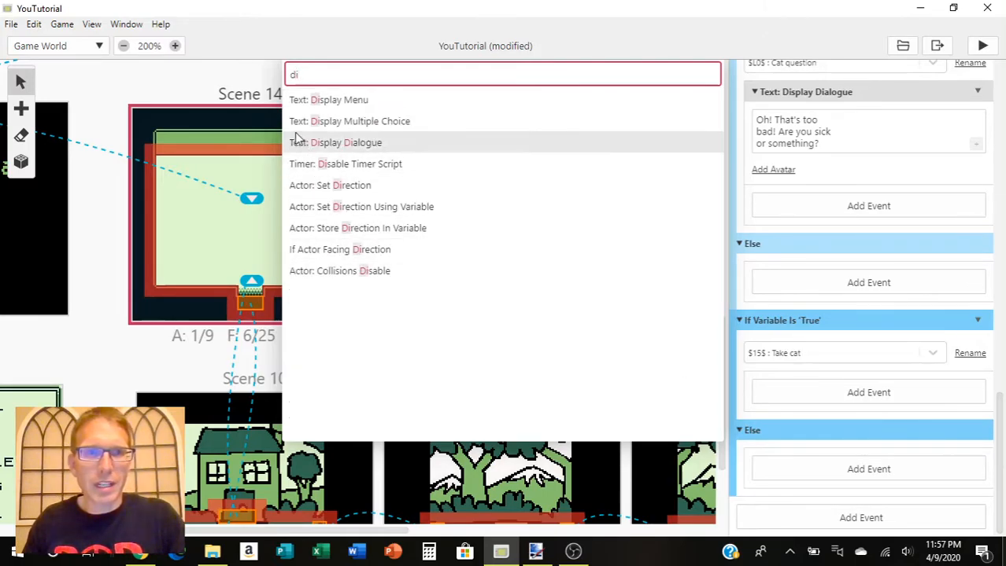
click(317, 143)
click(771, 411)
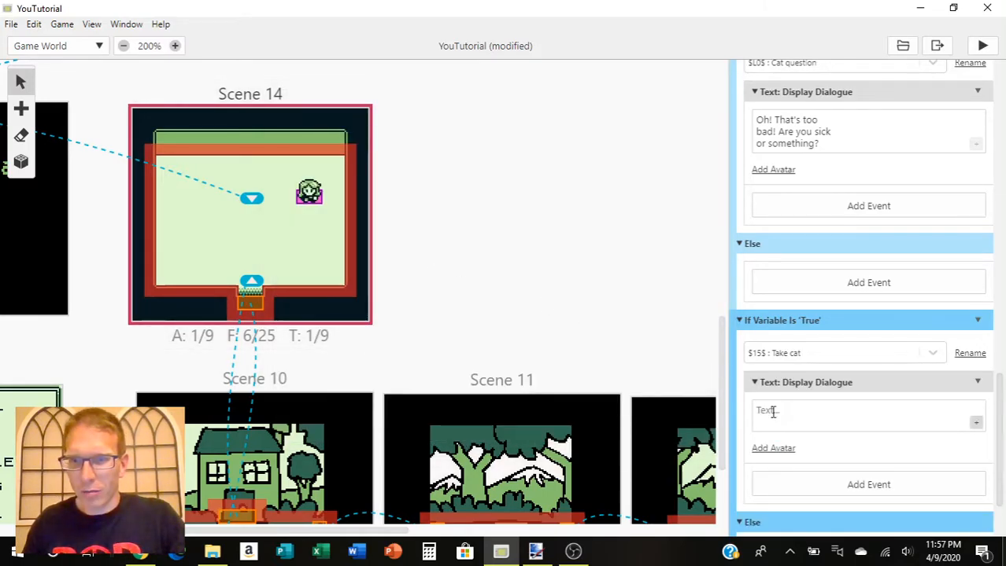
text(Thanks)
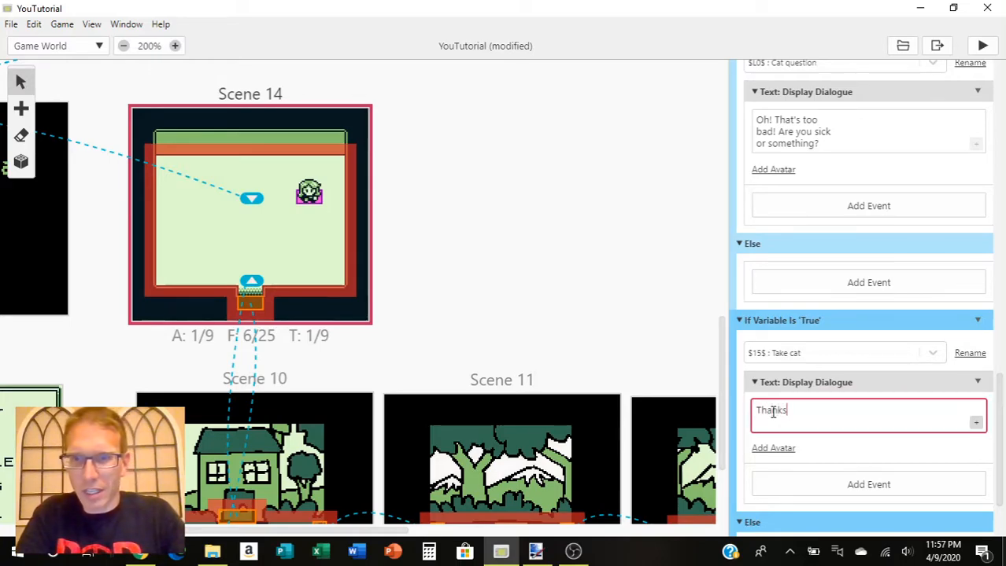
text( for bringin)
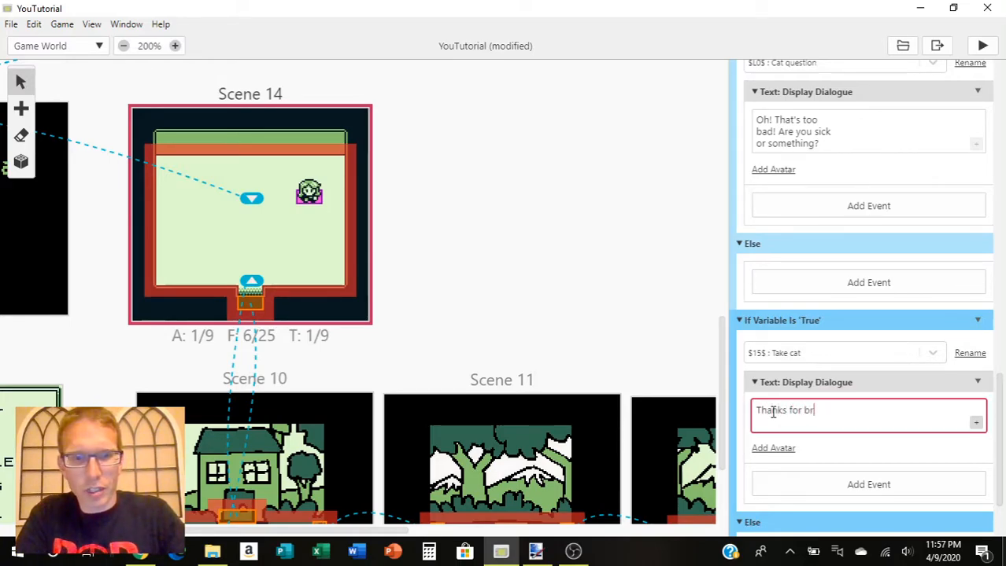
key(BackSpace)
key(BackSpace)
key(BackSpace)
key(BackSpace)
key(BackSpace)
key(BackSpace)
key(BackSpace)
key(BackSpace)
key(BackSpace)
key(BackSpace)
key(BackSpace)
key(BackSpace)
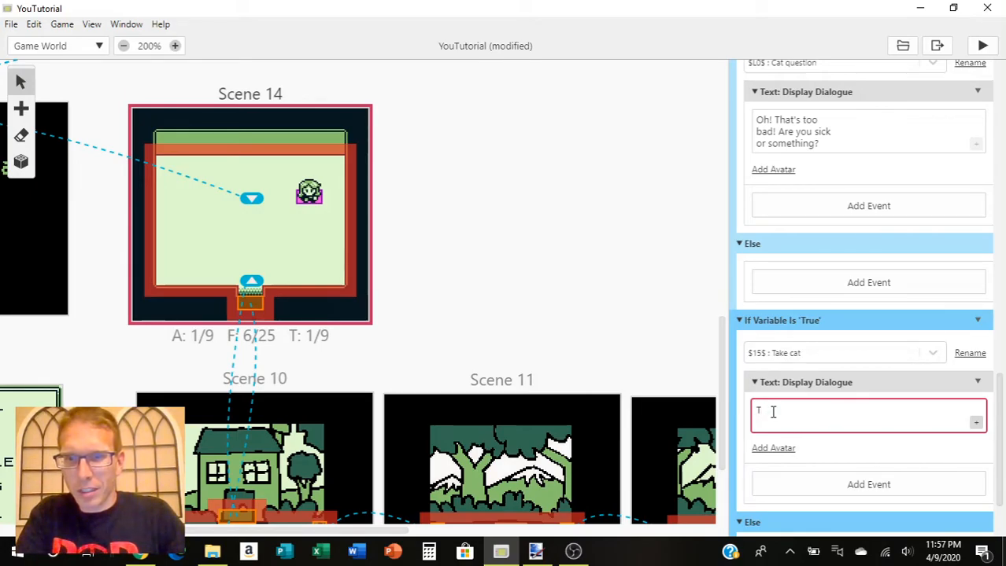
Step: Enter "Thanks for finding the cat!" as the text of the new dialogue event
text(T)
key(BackSpace)
text(hanks)
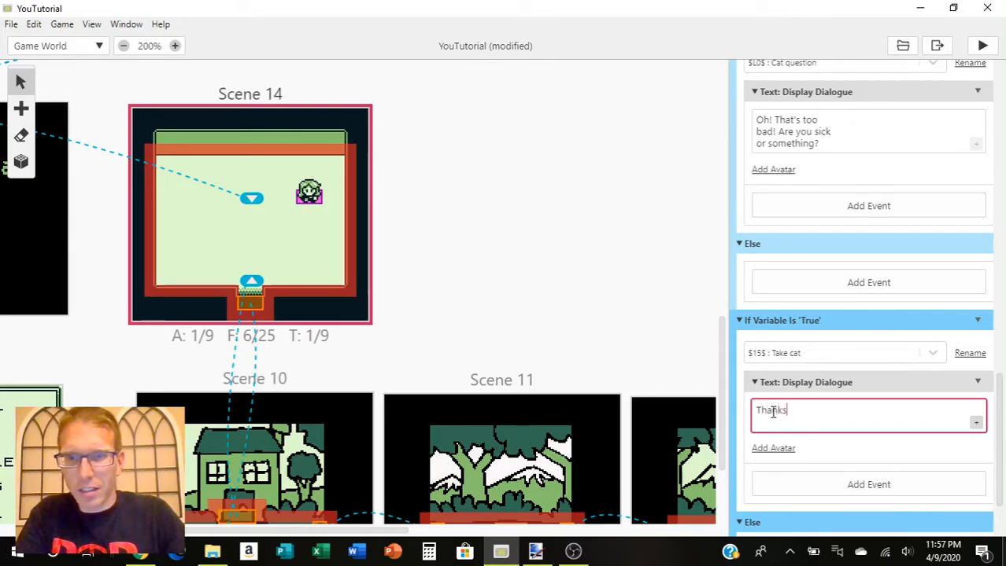
text( for finding the cat!)
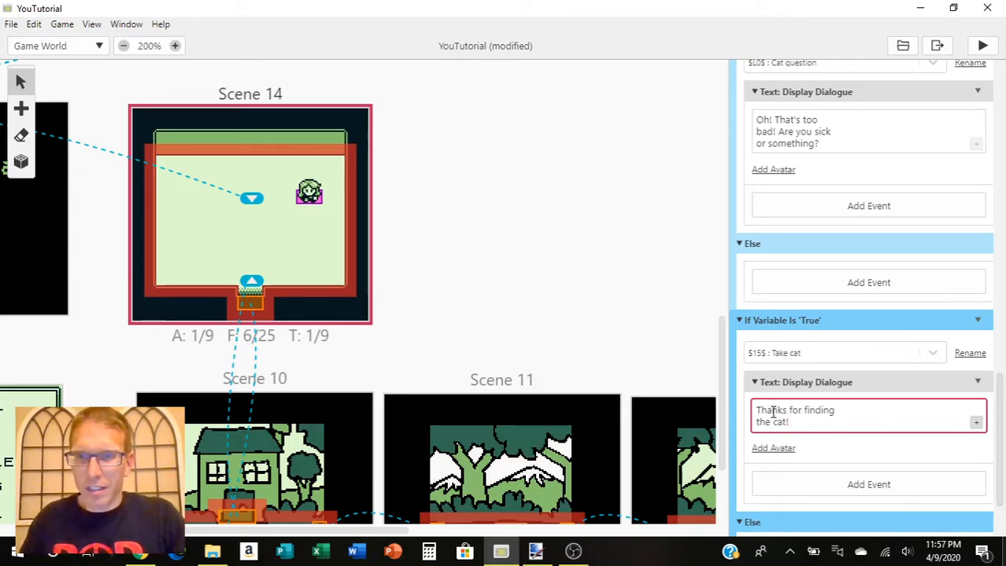
Step: Add an Actor: Show event below the "Thanks for finding the cat!" dialogue in the true branch of the Take cat condition
scroll(815, 440, down, 1)
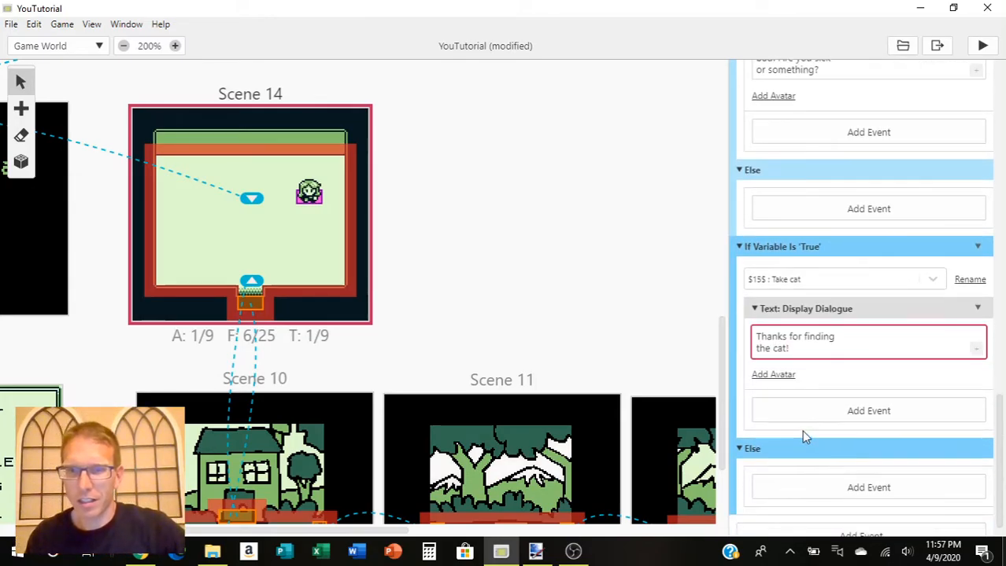
click(775, 416)
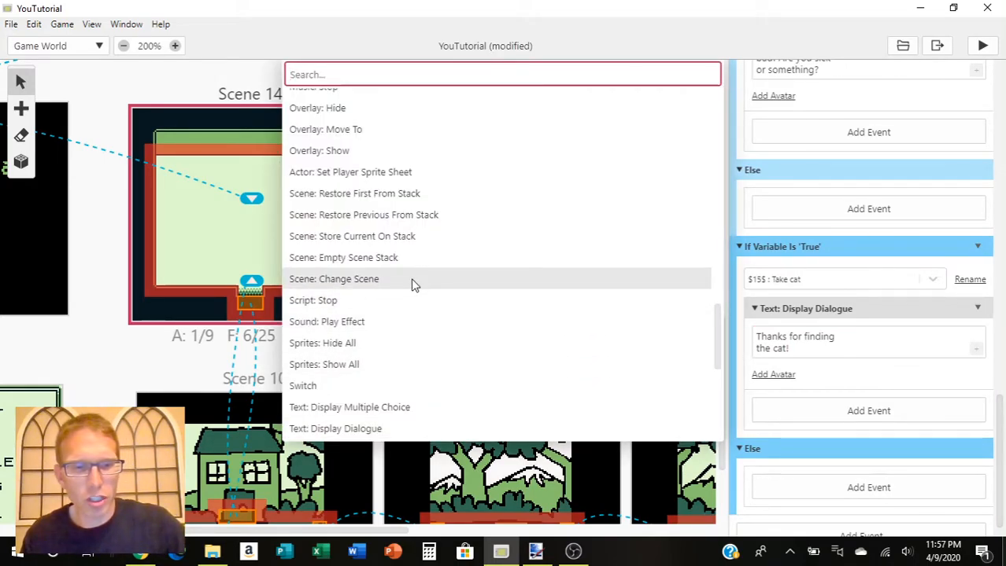
text(sh)
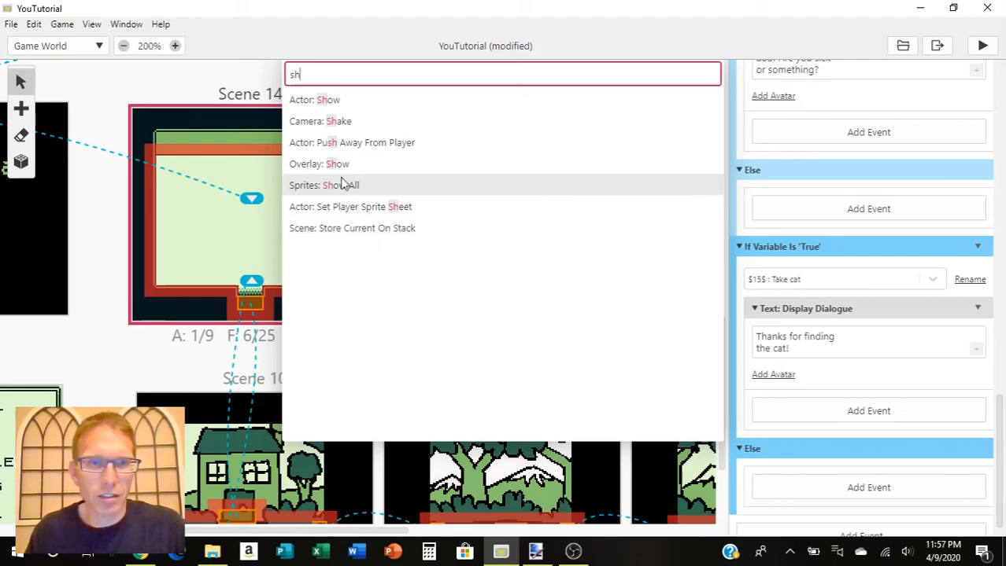
click(307, 100)
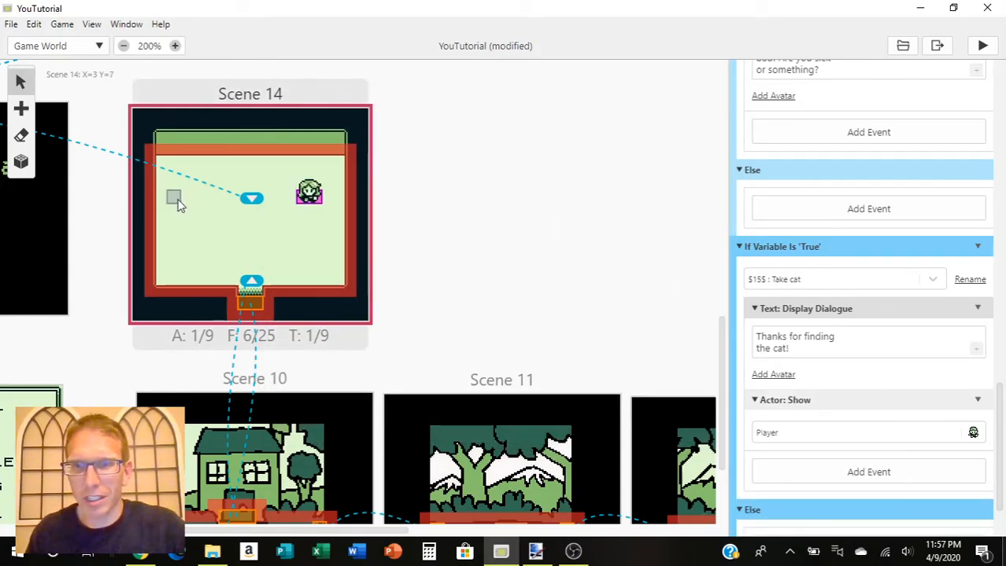
Step: Place a new actor in Scene 14 at X 4, Y 7, across from the character, using the cat sprite sheet
mouse_move(21, 108)
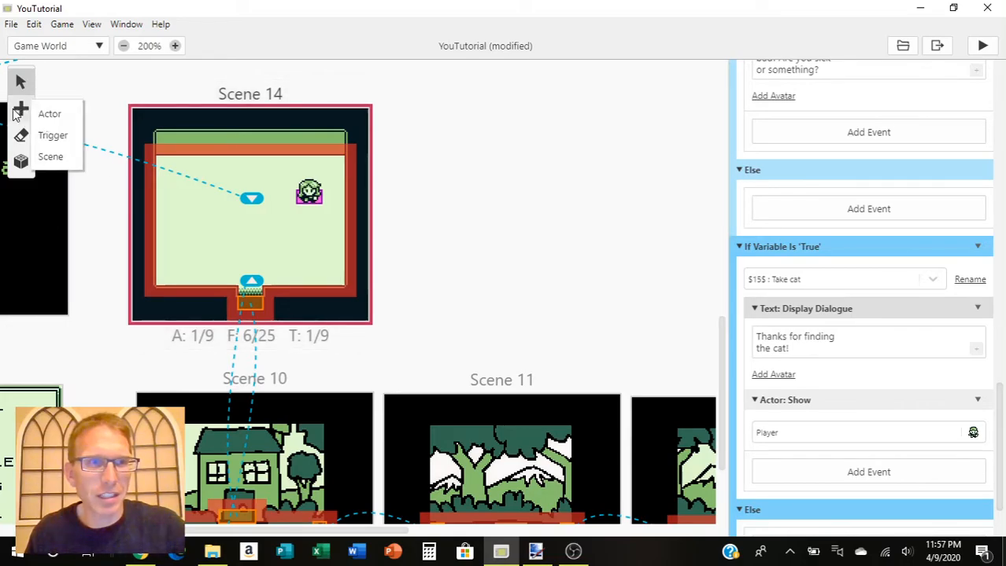
click(50, 132)
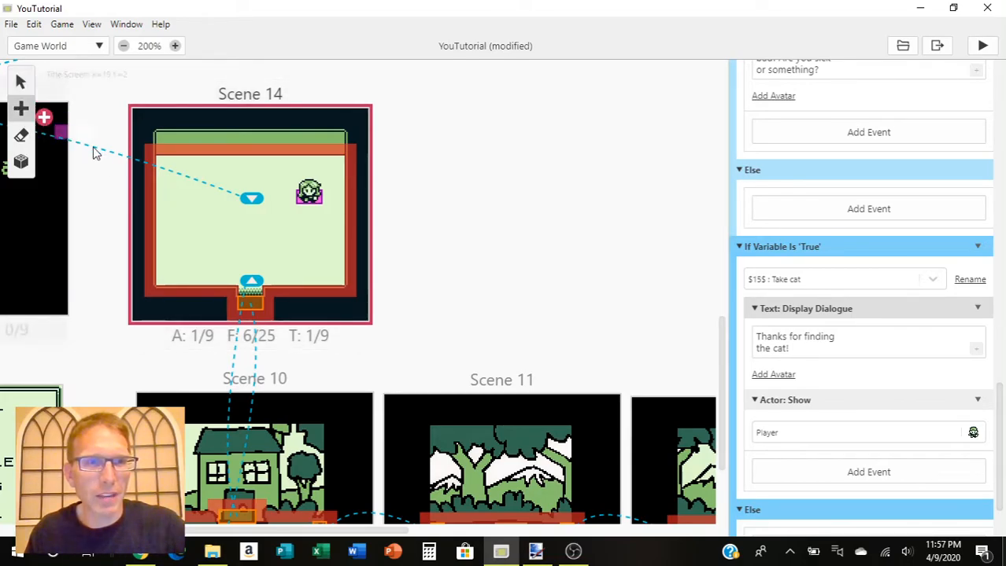
click(182, 206)
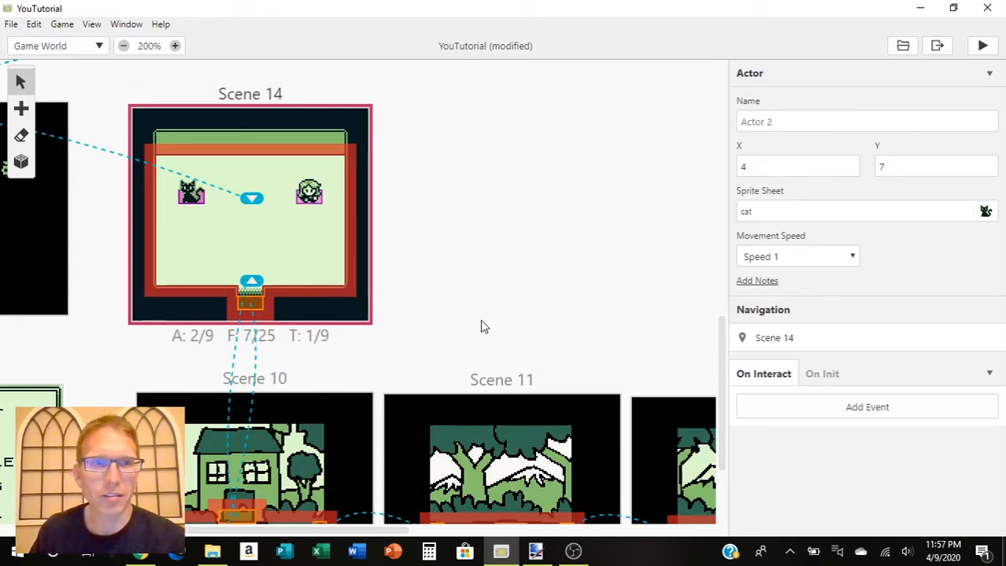
Step: In the character's On Interact script, set the Actor: Show event under the Take cat condition to the cat, Actor 2
click(311, 201)
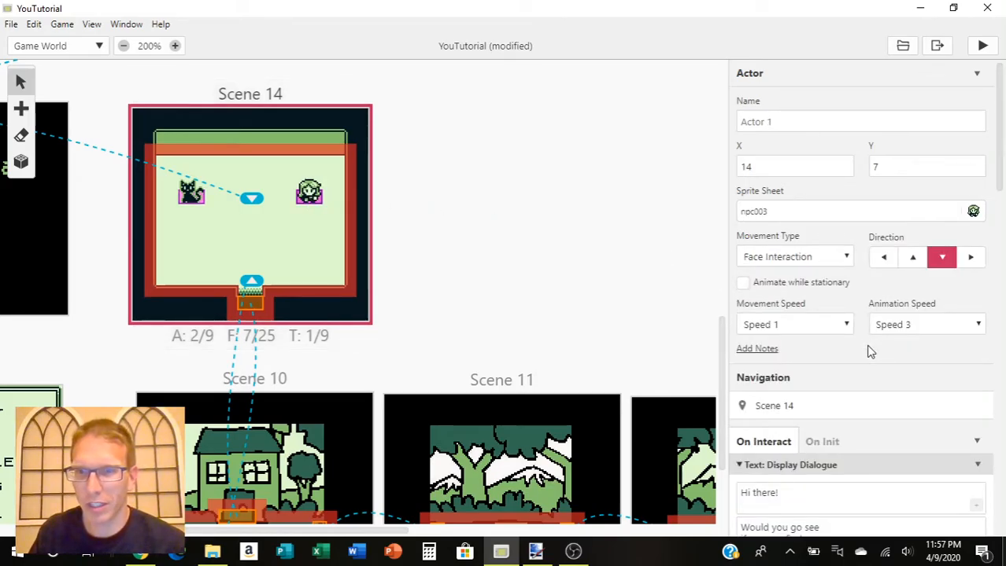
scroll(869, 348, down, 3)
scroll(869, 346, down, 9)
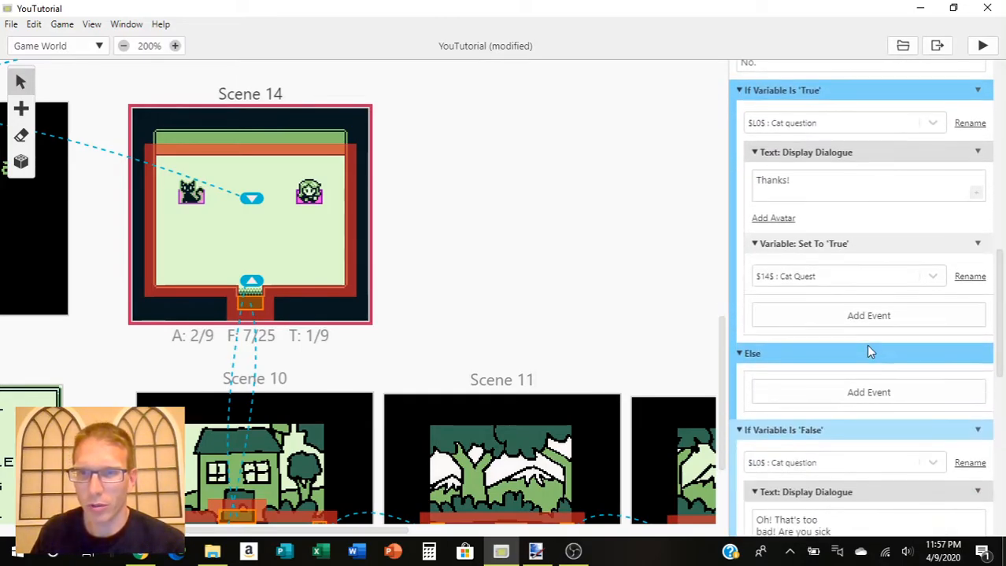
scroll(869, 350, down, 5)
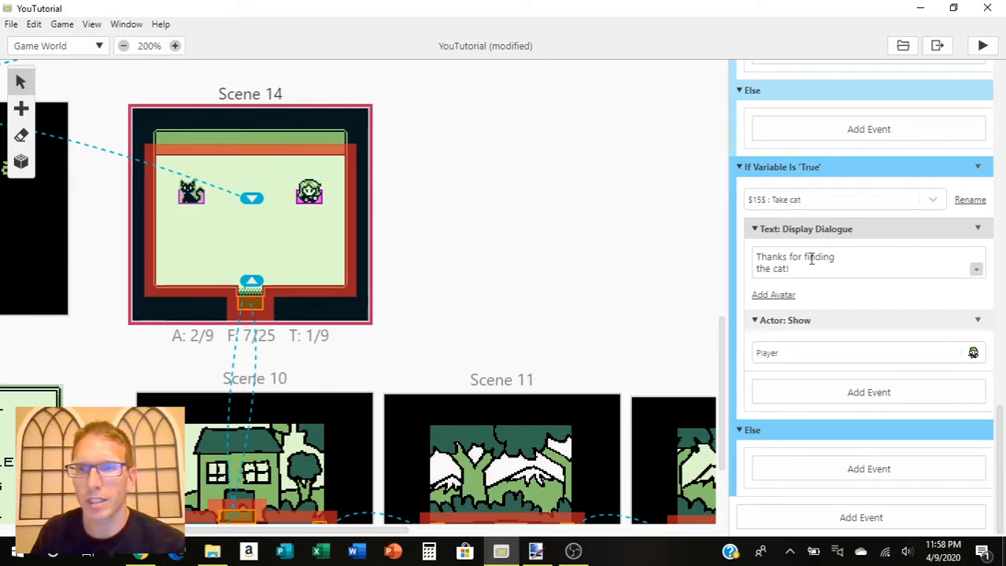
click(972, 354)
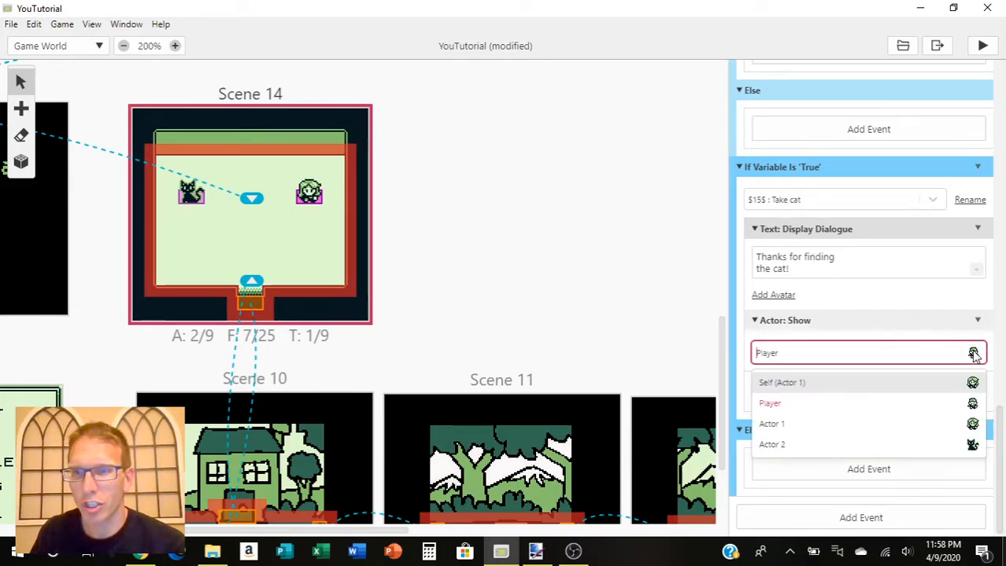
click(970, 444)
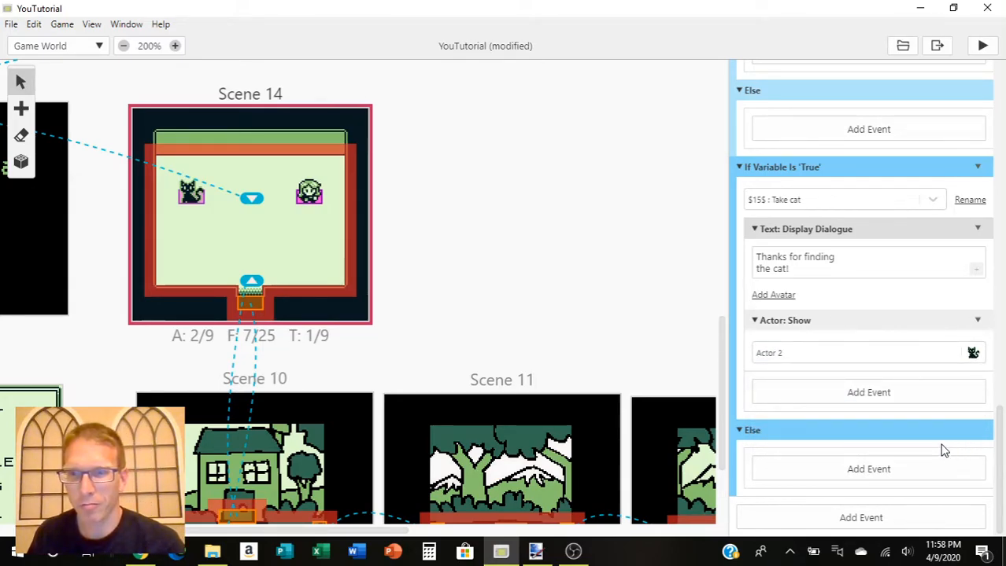
click(850, 471)
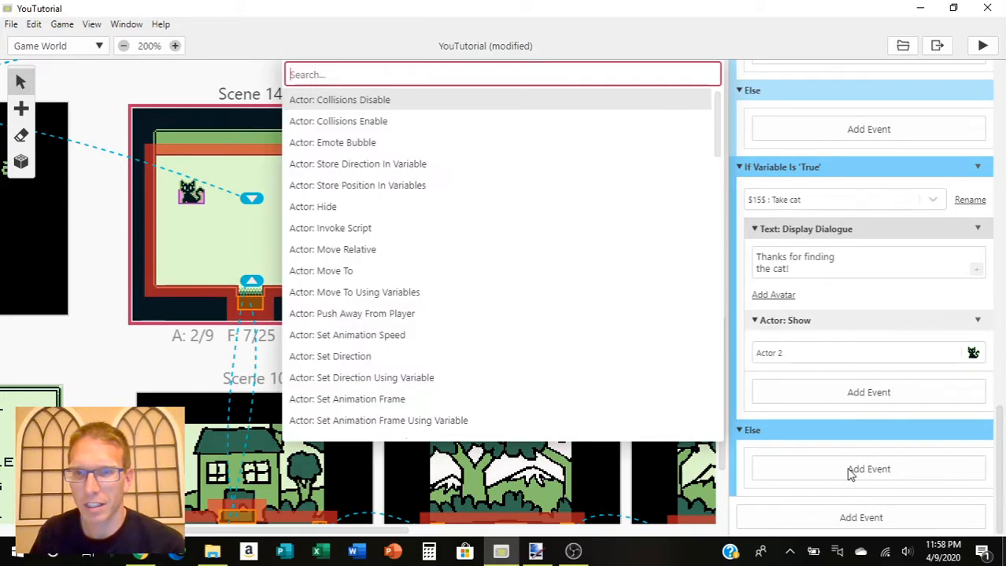
click(329, 209)
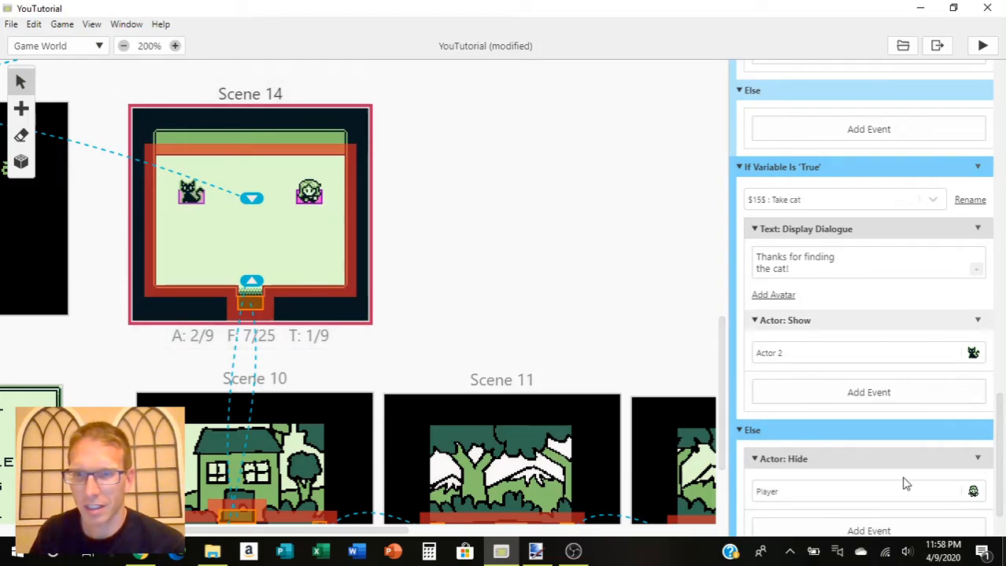
scroll(973, 491, down, 1)
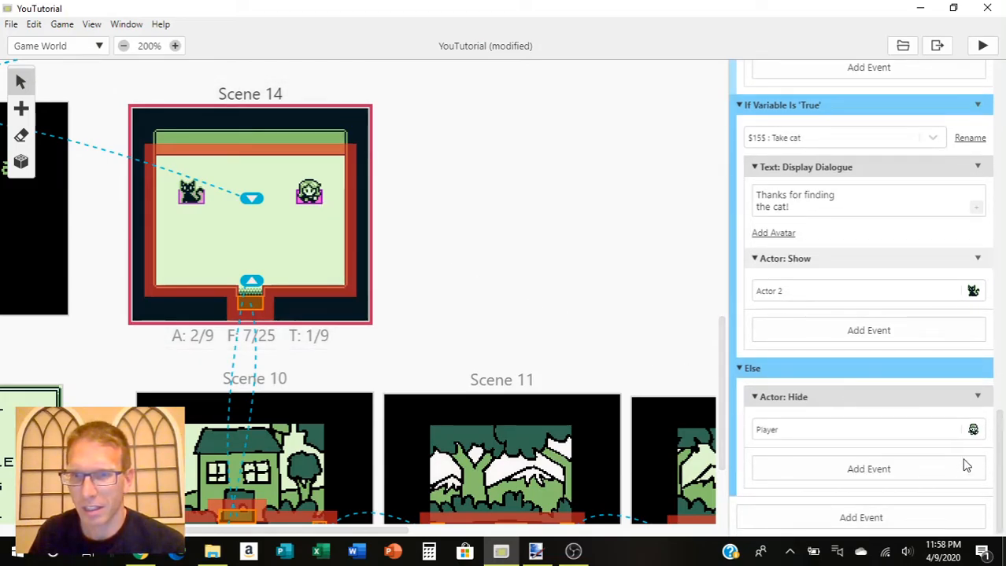
click(978, 396)
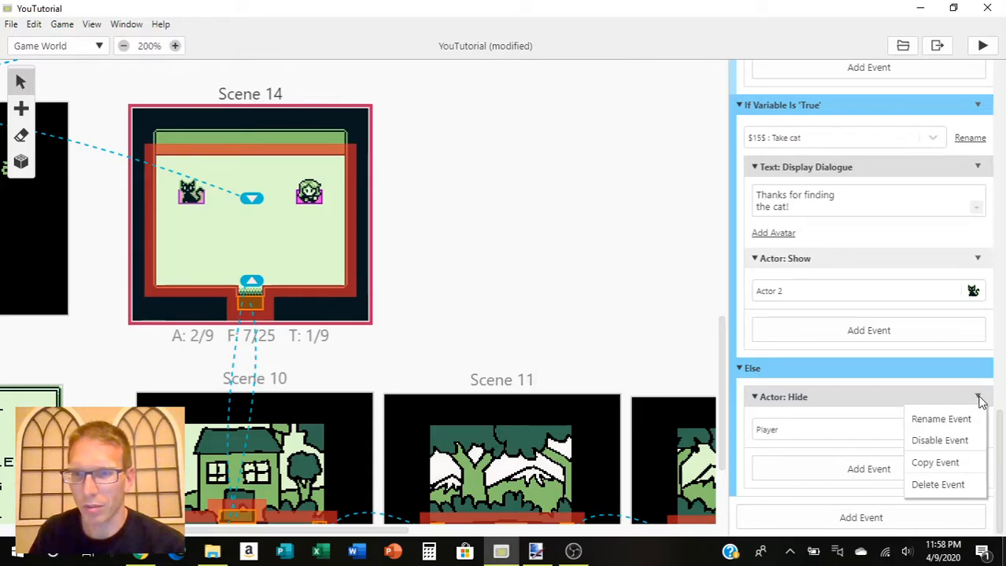
click(936, 485)
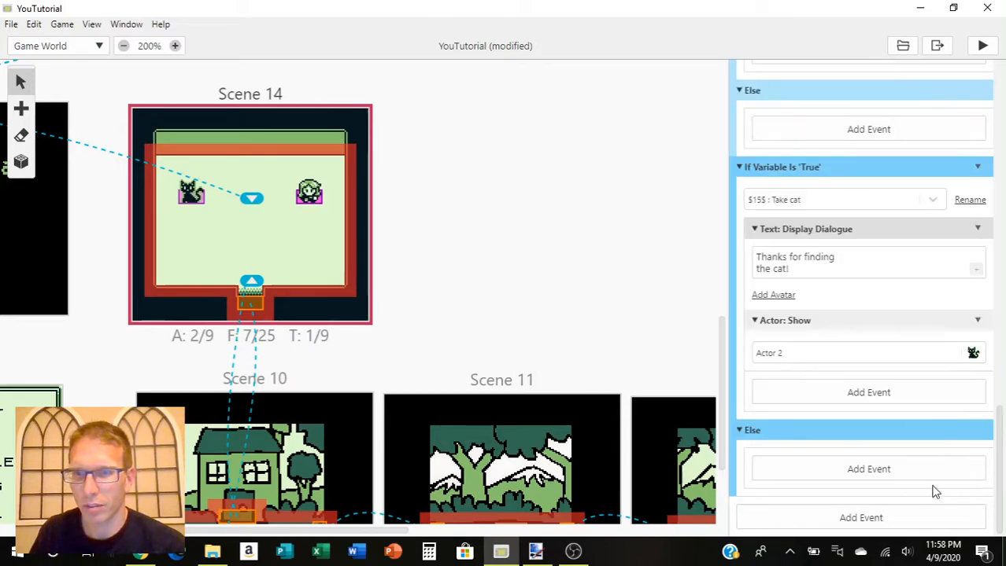
Step: Add an Actor: Hide event to the Scene 14 cat's On Init script and target it at Self (Actor 2)
scroll(868, 461, up, 5)
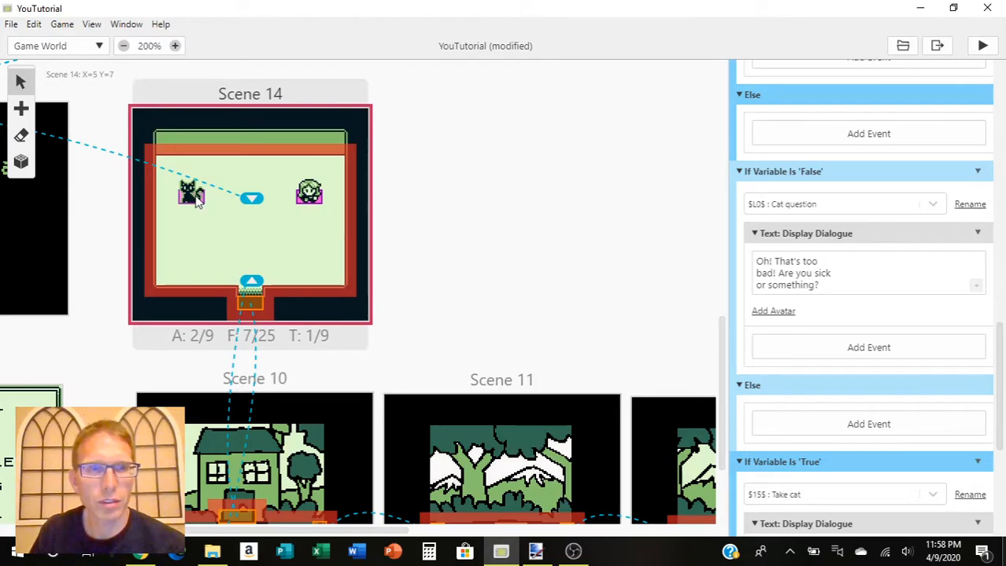
click(199, 202)
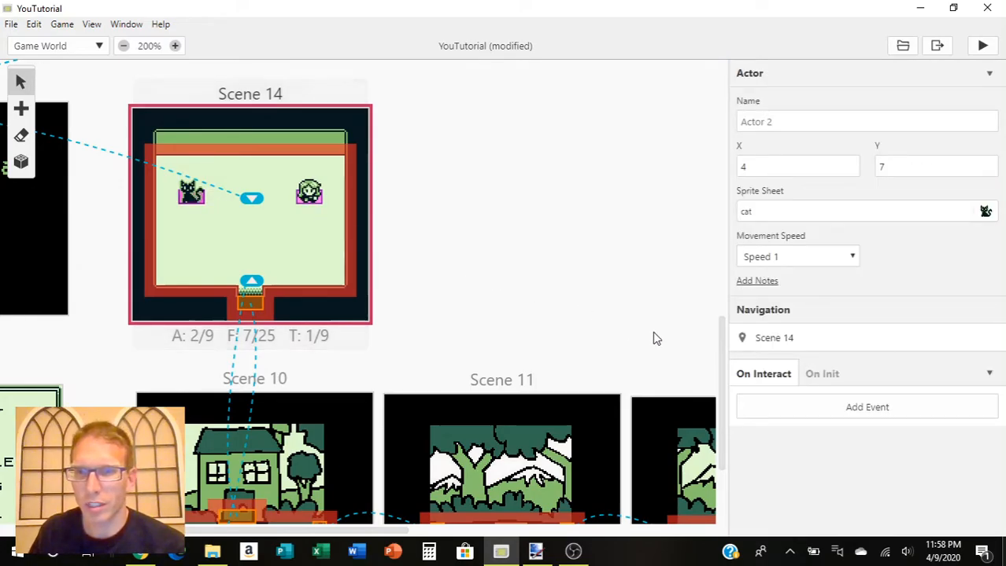
click(819, 374)
click(817, 408)
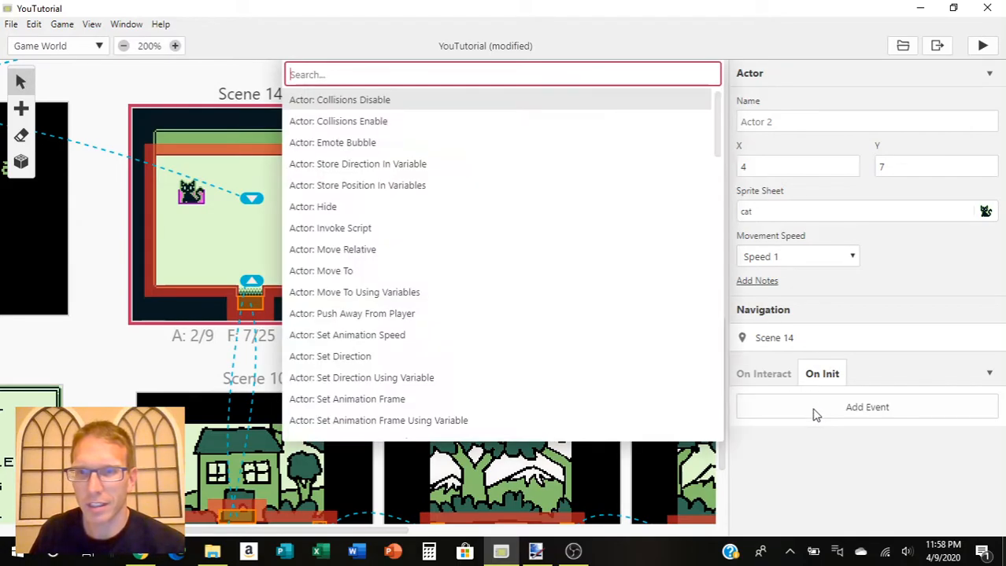
text(hi)
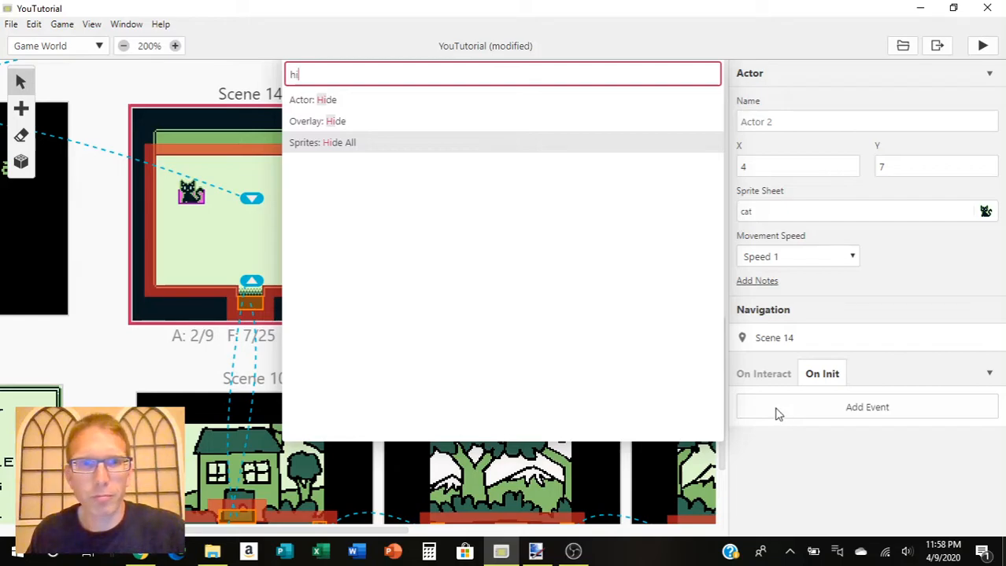
click(312, 103)
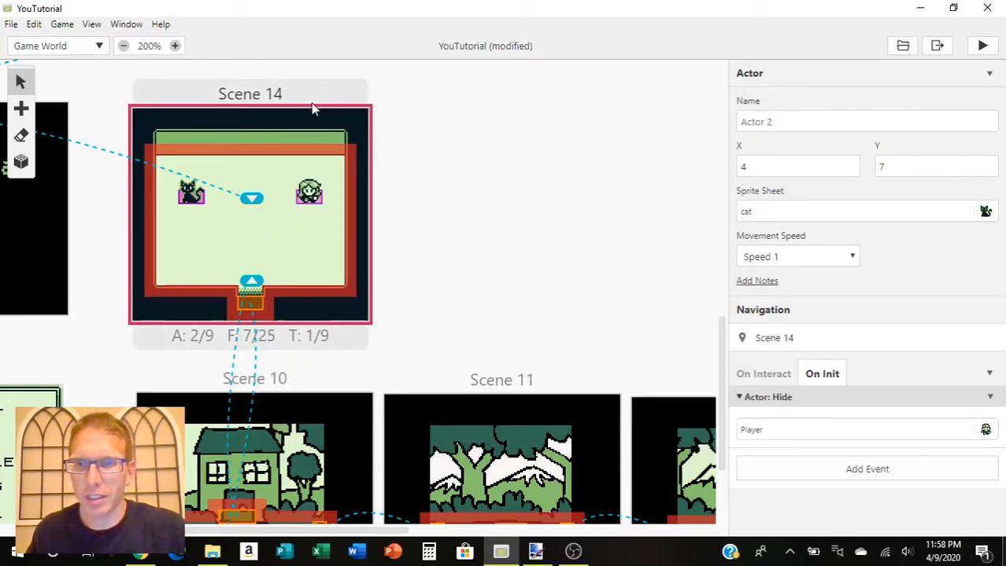
click(985, 431)
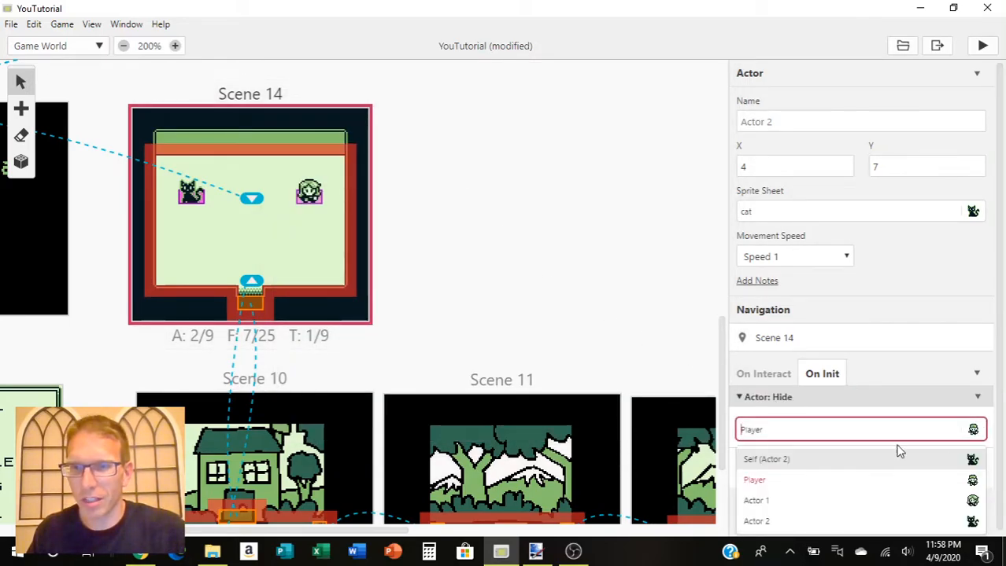
click(973, 461)
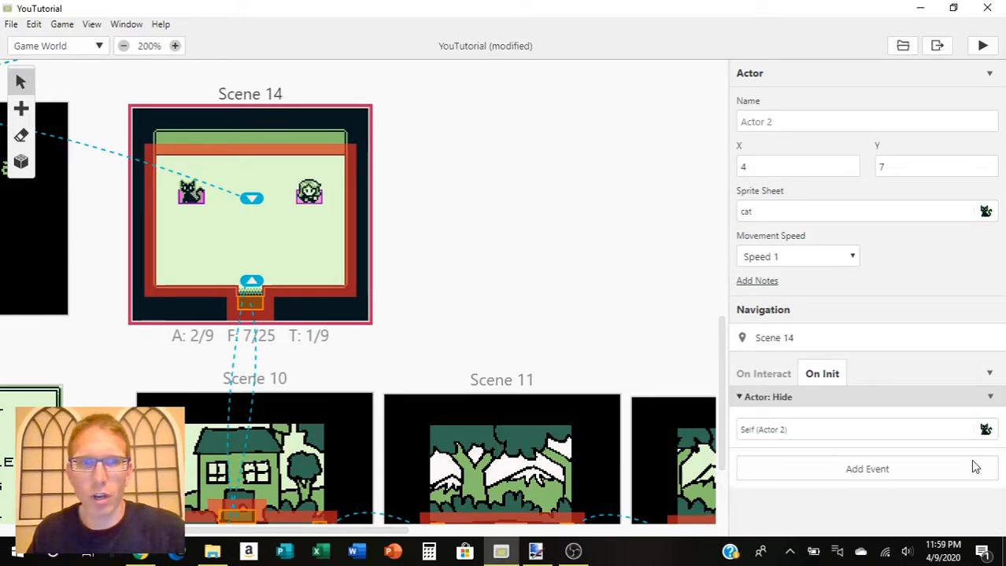
Step: Add a Text: Display Dialogue event reading "Meow! (Thanks!)" to the cat's On Interact script
click(754, 378)
click(814, 418)
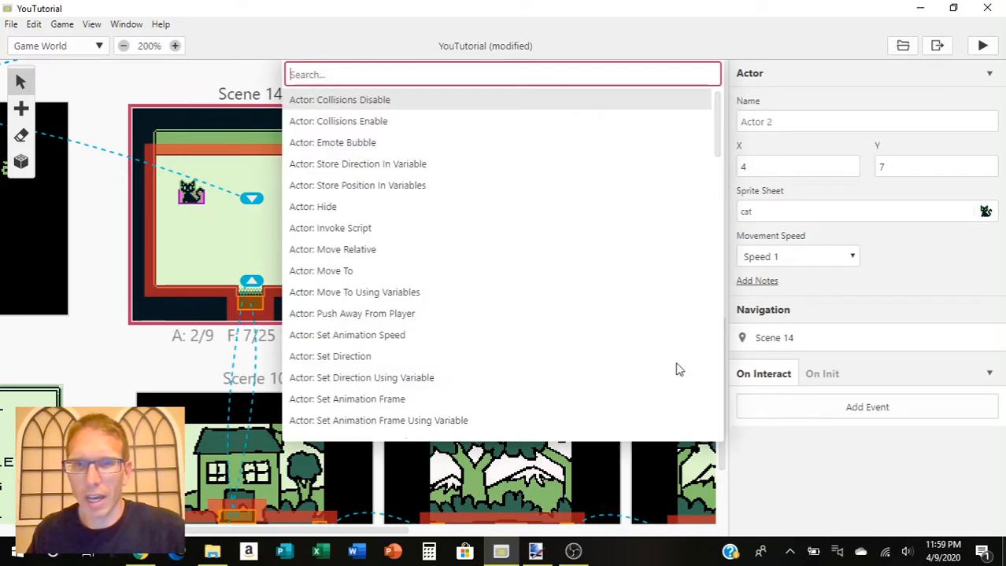
text(di)
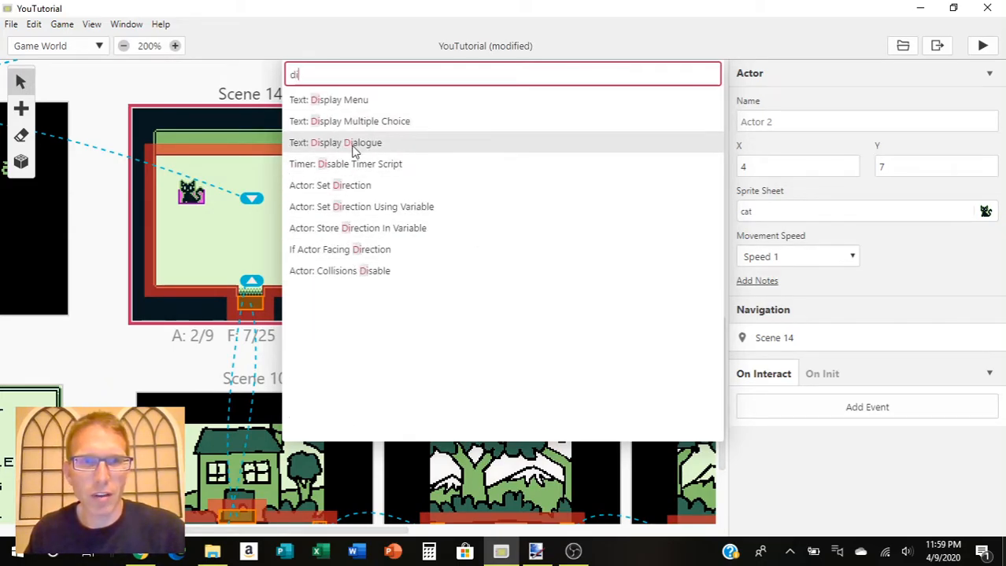
click(351, 145)
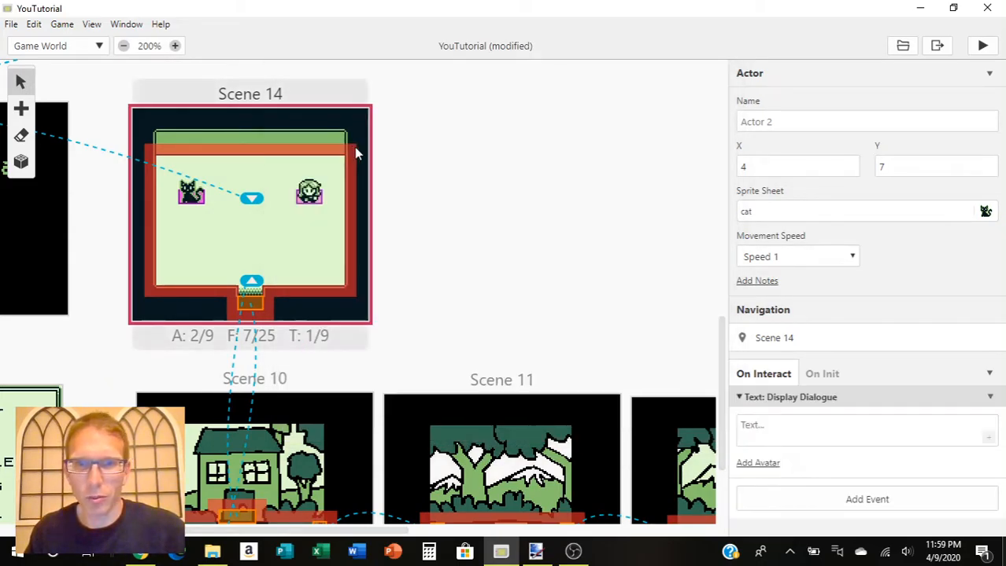
click(759, 428)
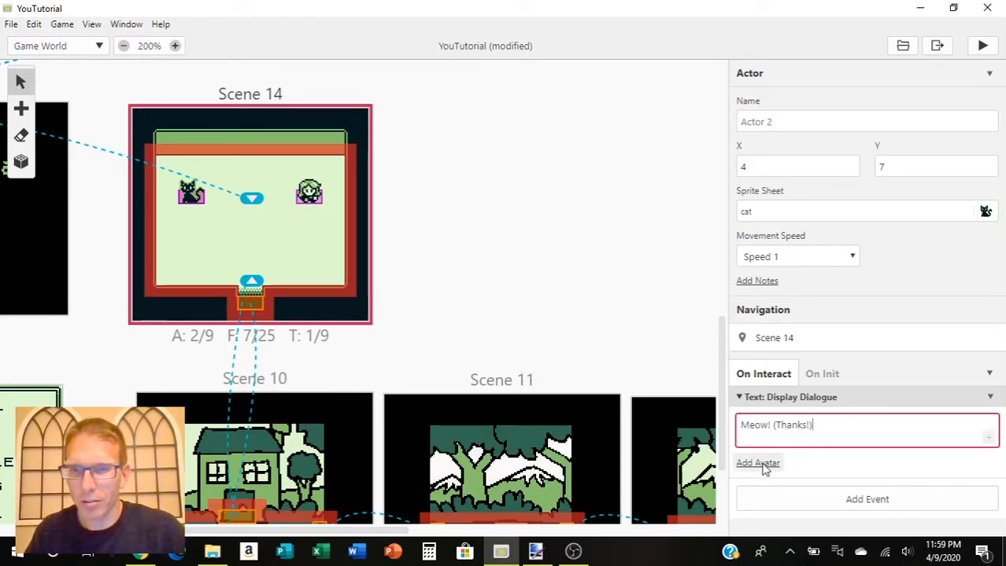
Step: Add an avatar to the cat's "Meow! (Thanks!)" dialogue using the cat sprite
click(762, 465)
click(949, 487)
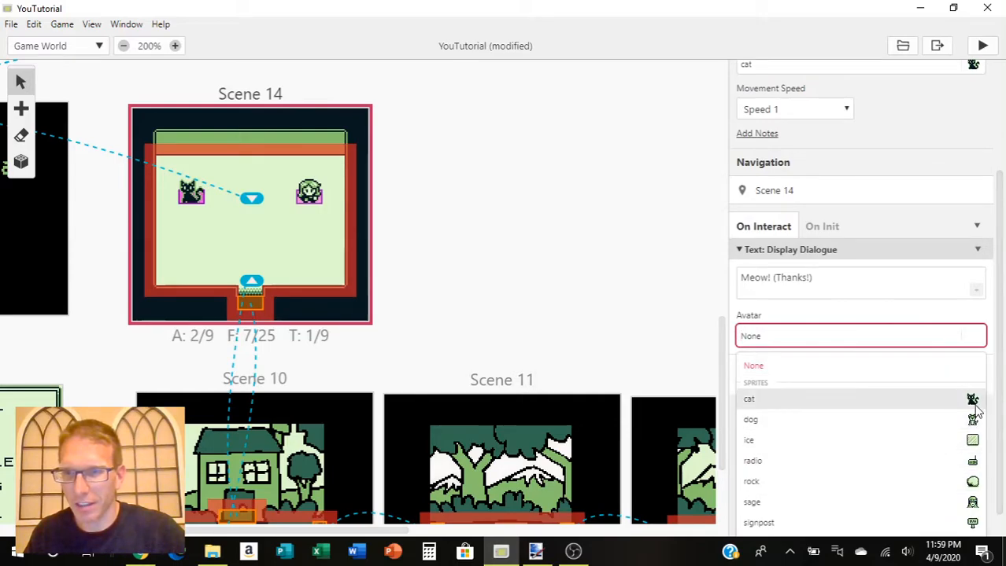
click(976, 404)
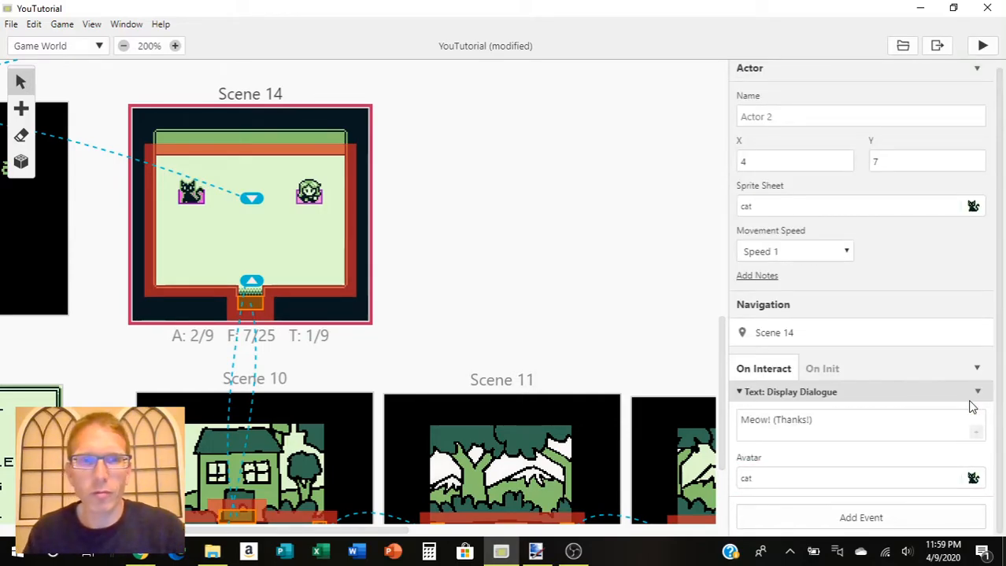
Step: Select the character in Scene 14 and review the order of the dialogue, choice and condition events in its On Interact script
click(309, 199)
scroll(848, 369, down, 4)
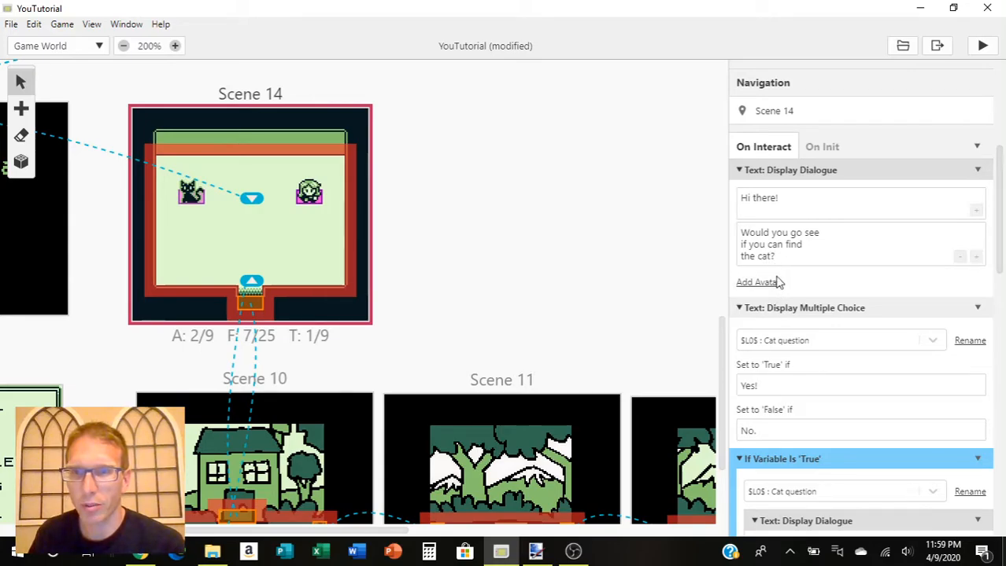
scroll(788, 299, down, 3)
scroll(788, 301, up, 1)
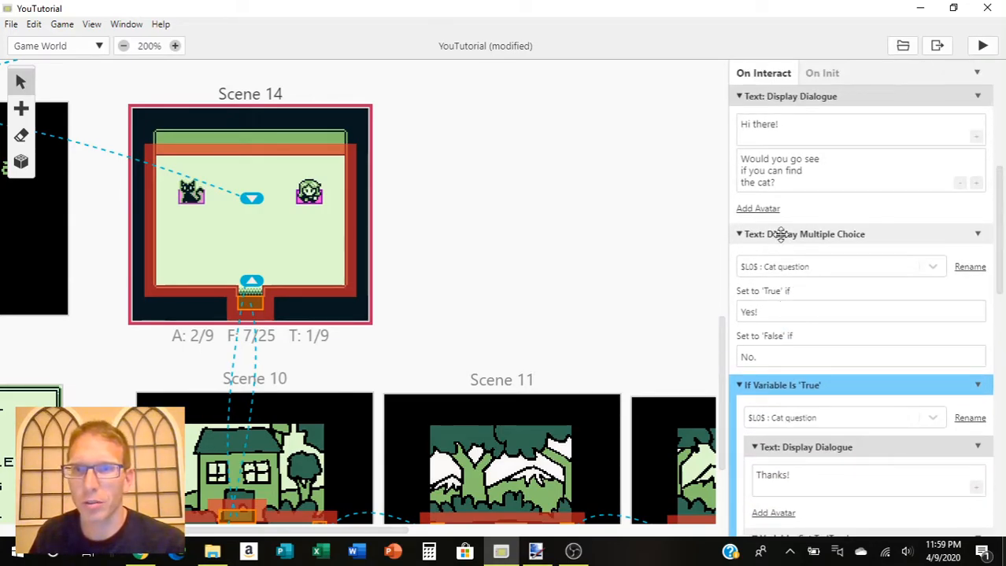
scroll(797, 338, down, 1)
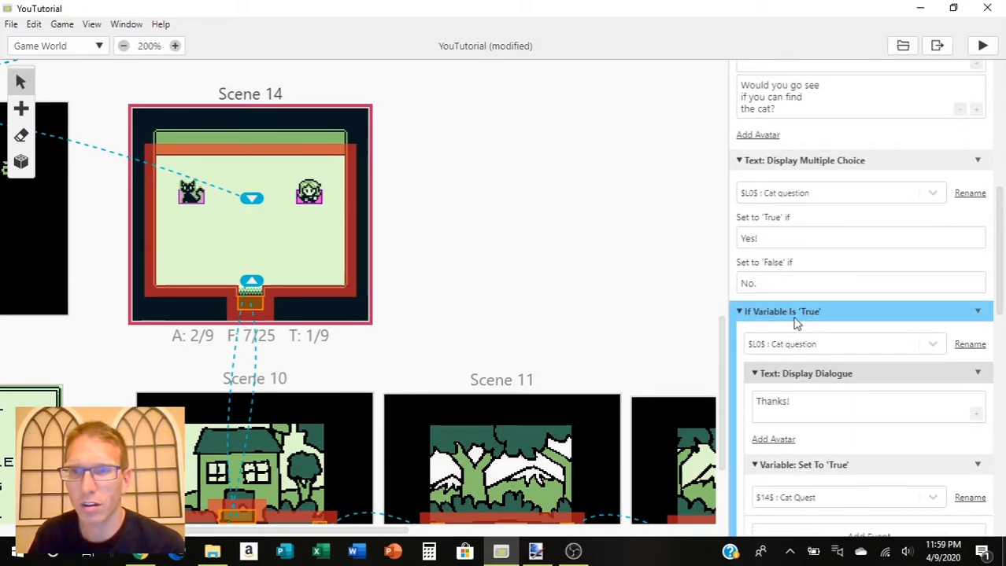
scroll(781, 270, up, 2)
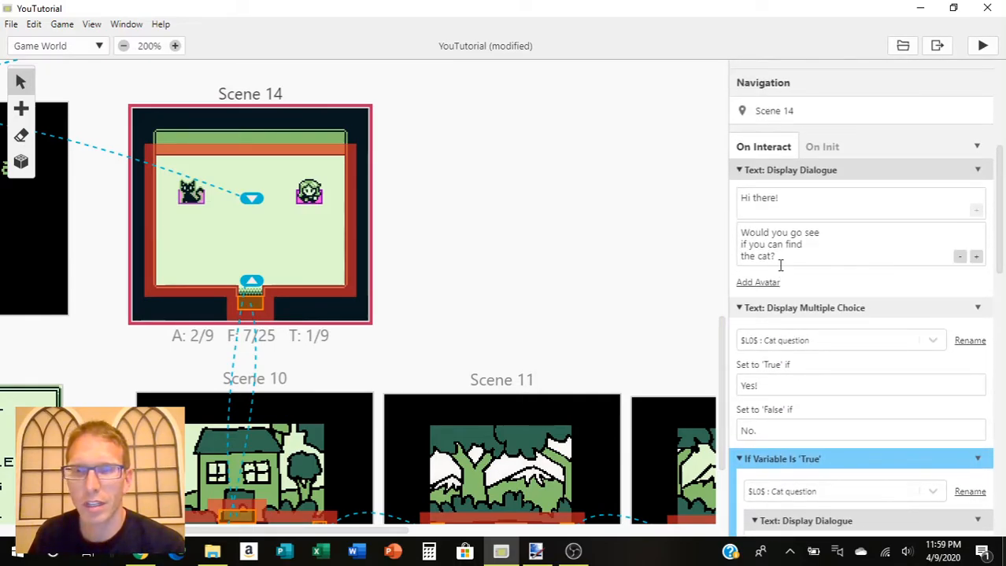
scroll(780, 265, down, 7)
scroll(779, 270, down, 2)
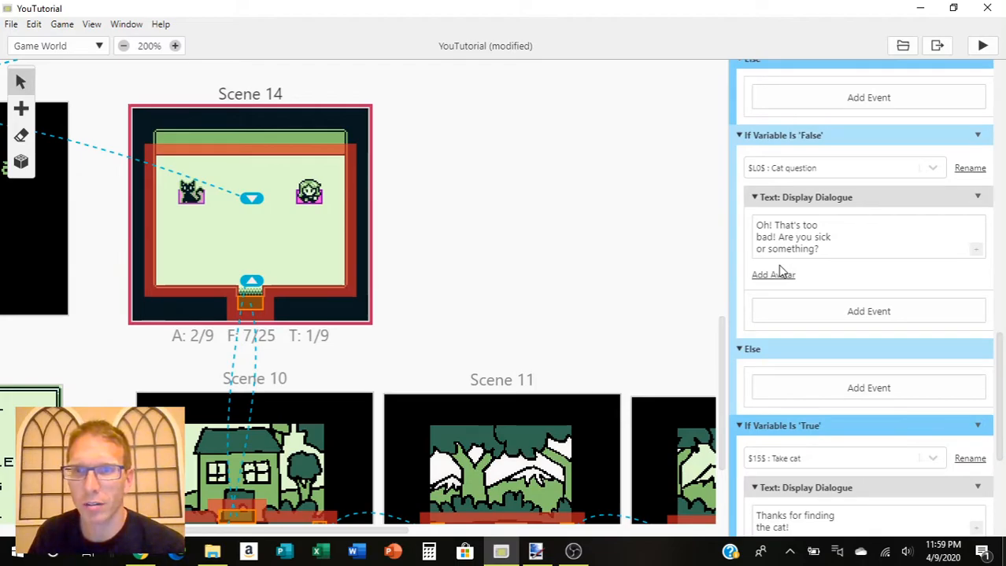
Step: Move the condition checking whether Take cat is True to the start of the character's On Interact script
scroll(779, 270, down, 3)
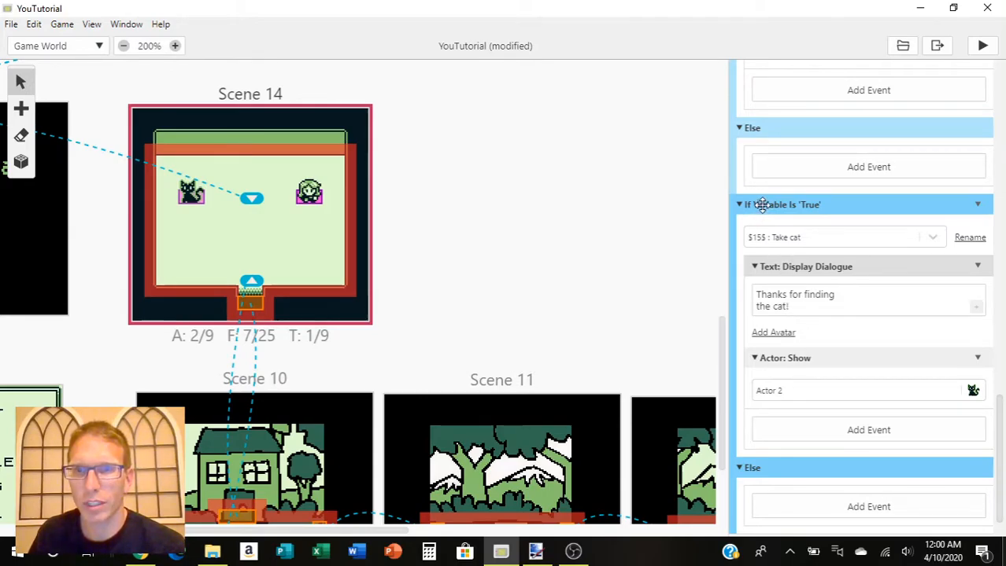
drag(761, 204, 767, 476)
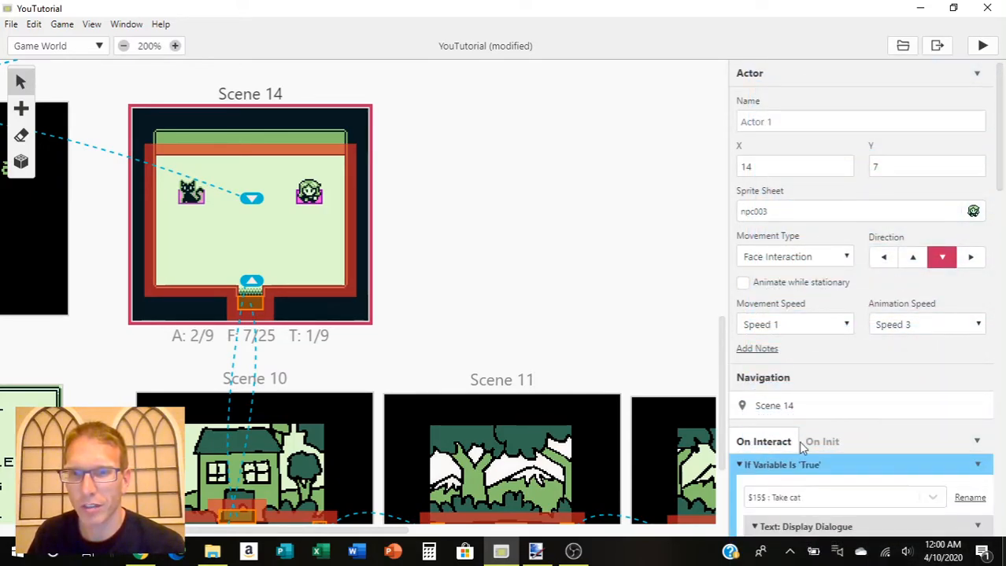
scroll(801, 445, down, 3)
scroll(802, 446, down, 3)
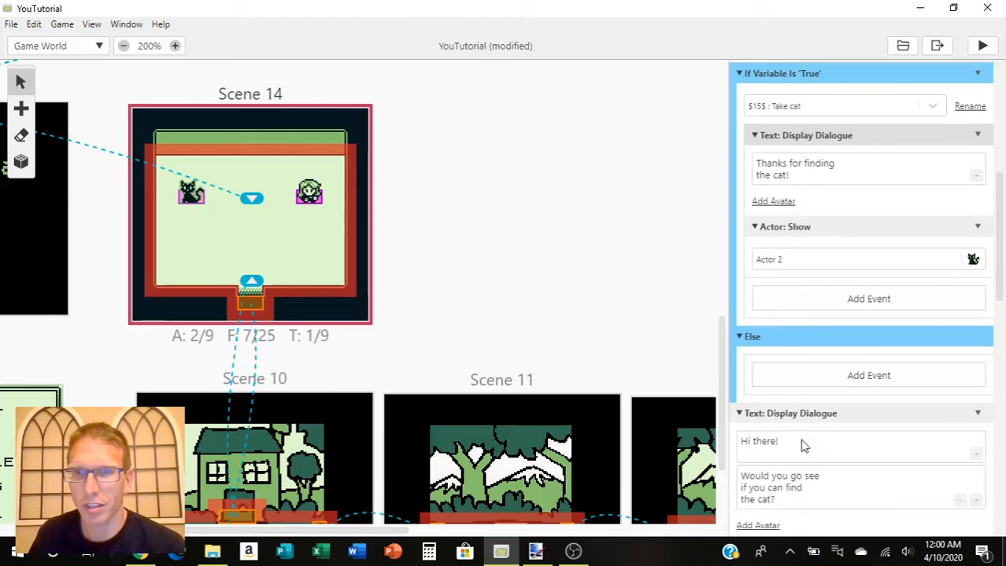
scroll(803, 445, up, 2)
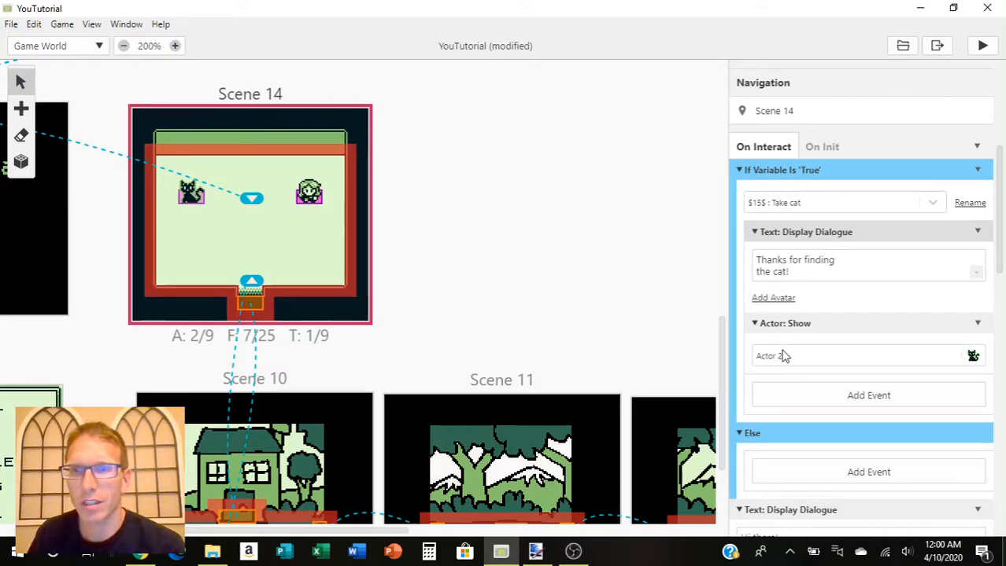
scroll(758, 359, down, 2)
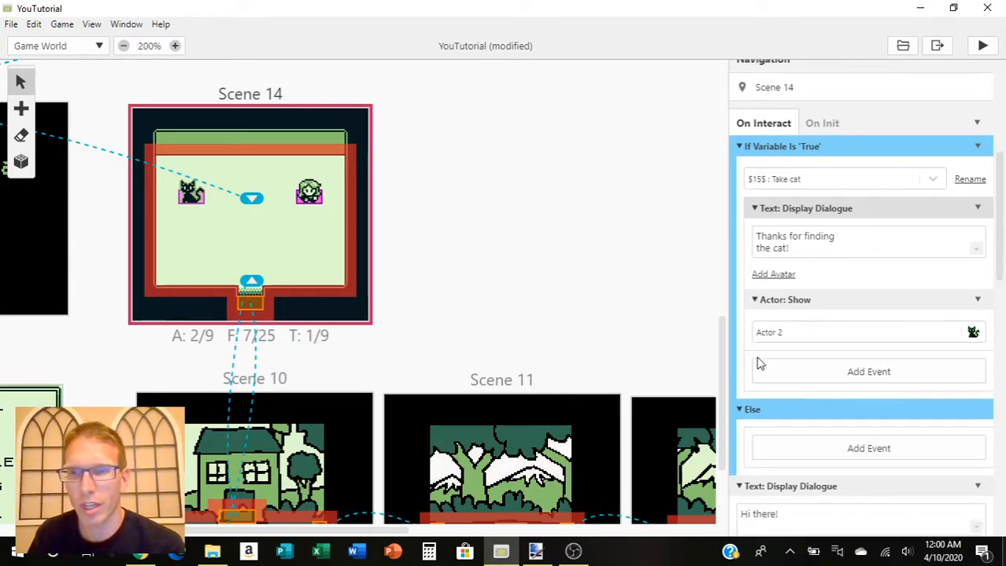
Step: Move the "Hi there!" dialogue and the Cat question multiple choice into the Else branch of the Take cat condition
scroll(758, 359, down, 2)
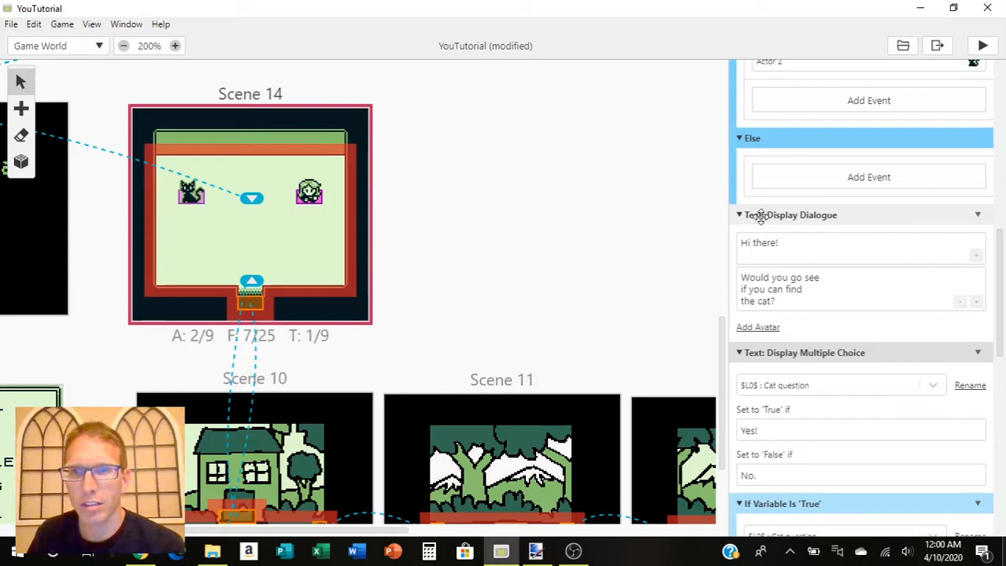
drag(762, 217, 787, 186)
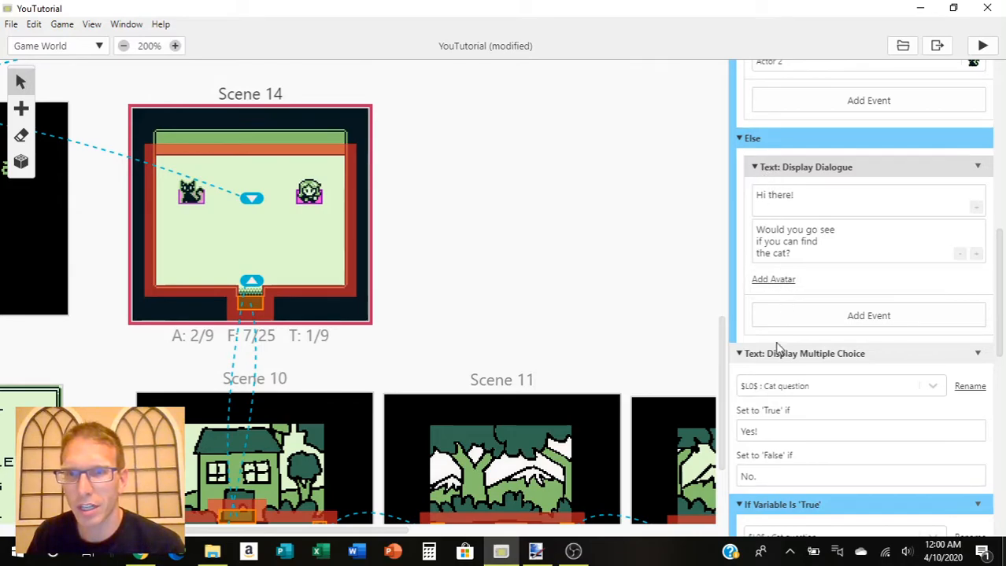
drag(772, 356, 810, 323)
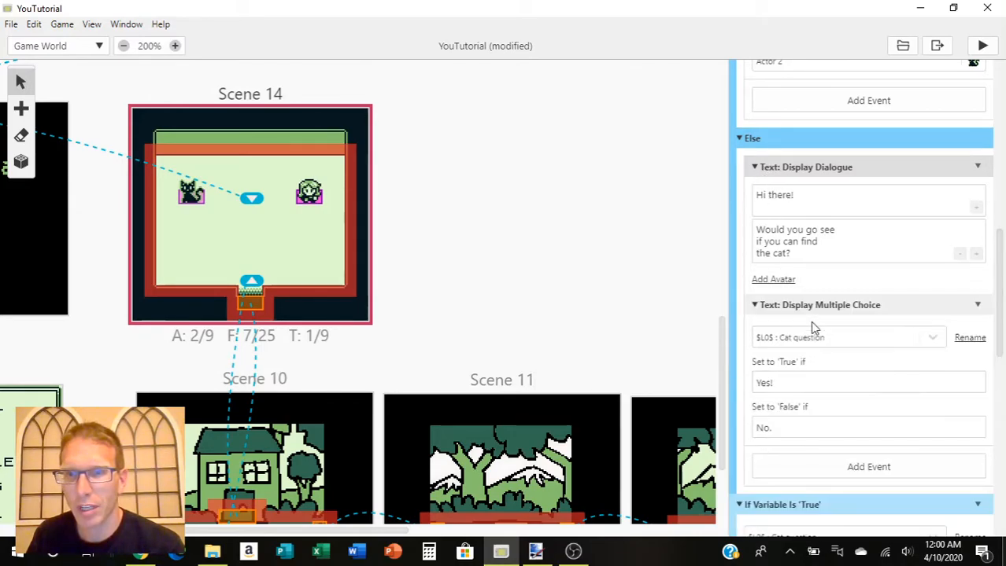
Step: Nest the Cat question True and False conditions in the Take cat Else branch after the multiple choice, and check the resulting order
scroll(813, 327, down, 2)
drag(780, 358, 806, 336)
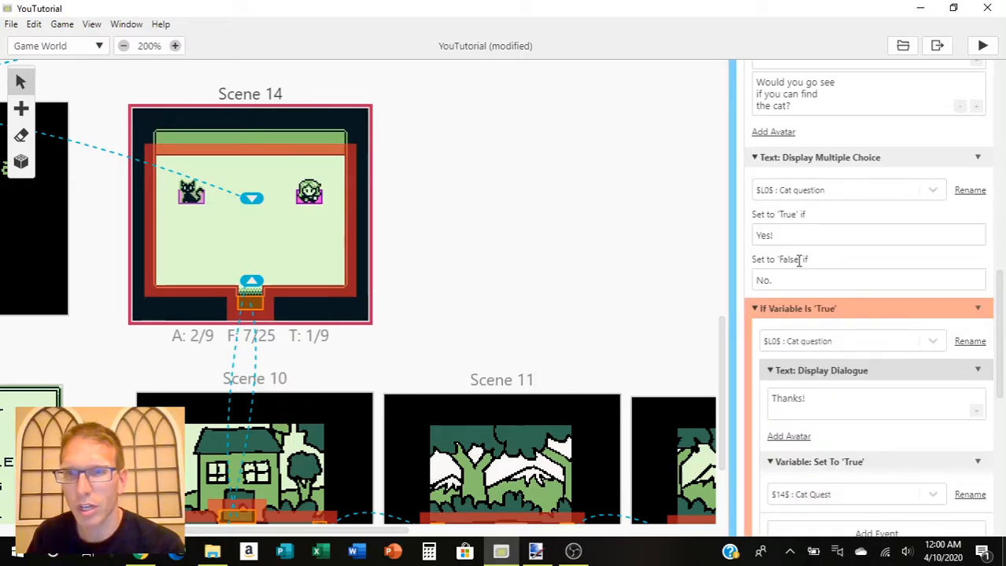
scroll(797, 227, up, 2)
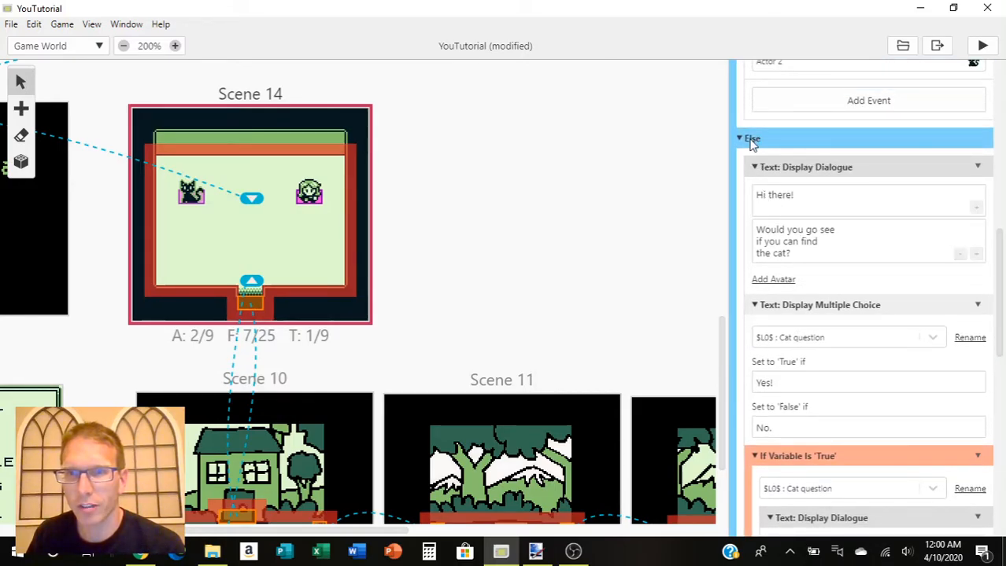
scroll(800, 366, down, 3)
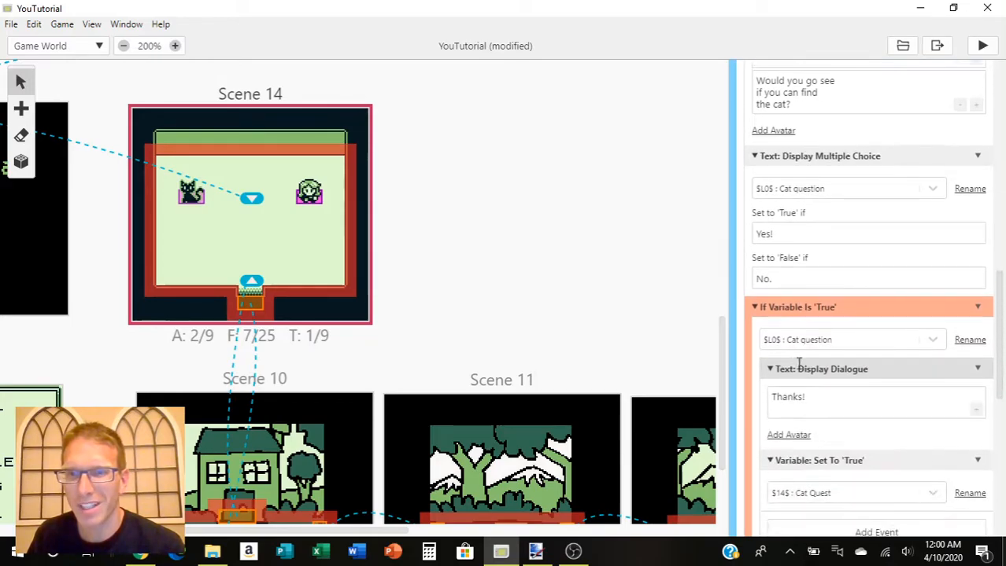
scroll(799, 368, down, 3)
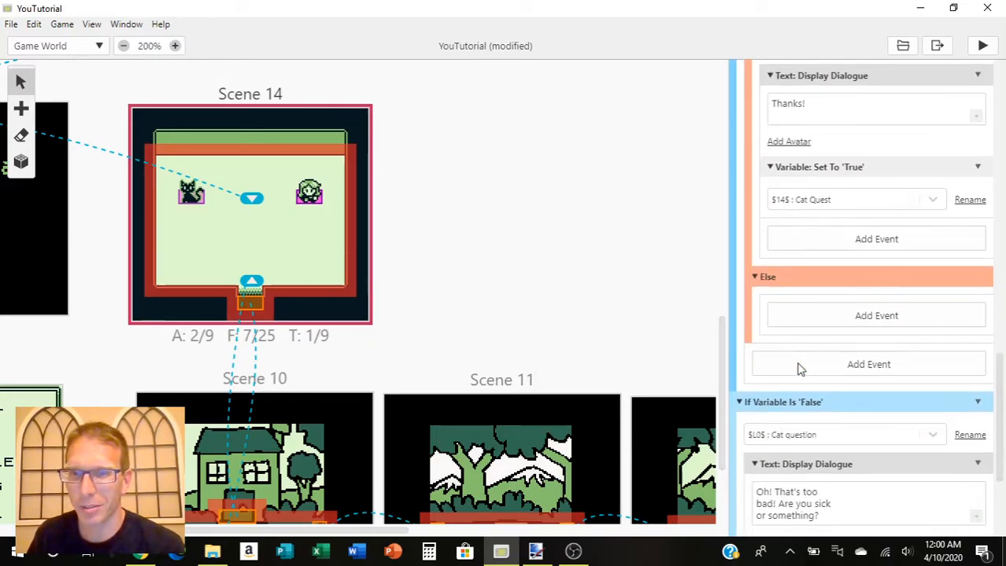
scroll(797, 368, down, 1)
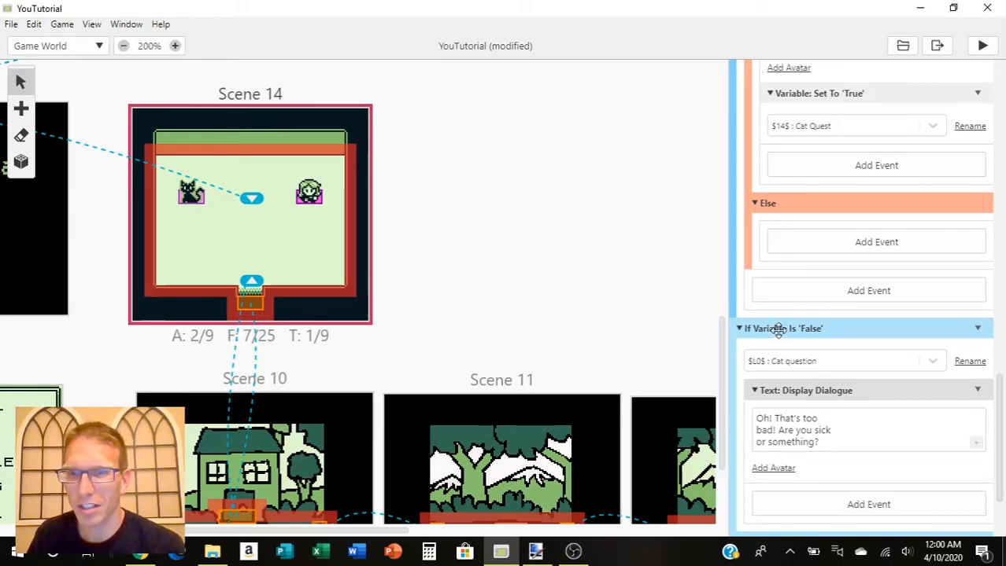
drag(778, 331, 808, 448)
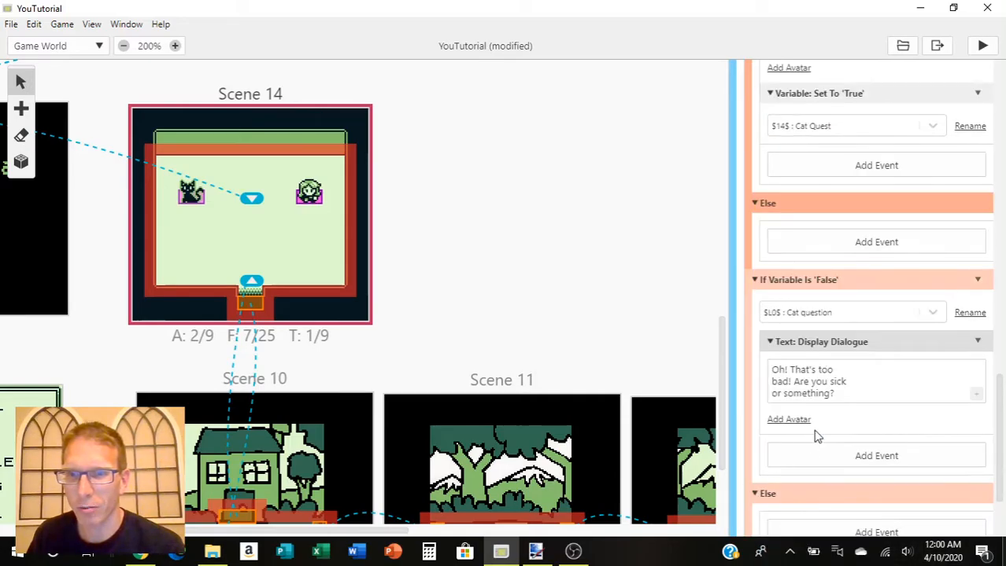
scroll(816, 438, down, 3)
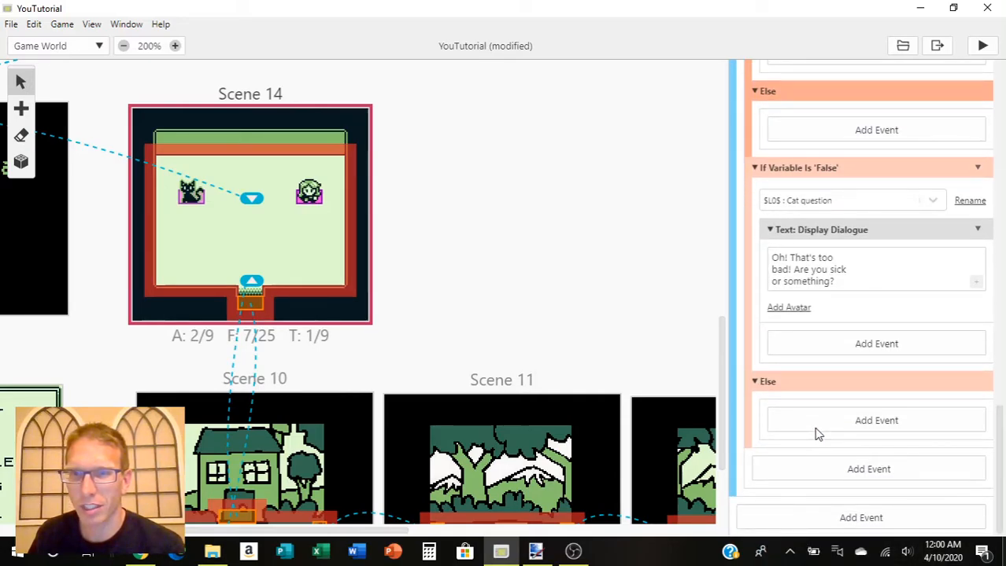
scroll(818, 401, up, 15)
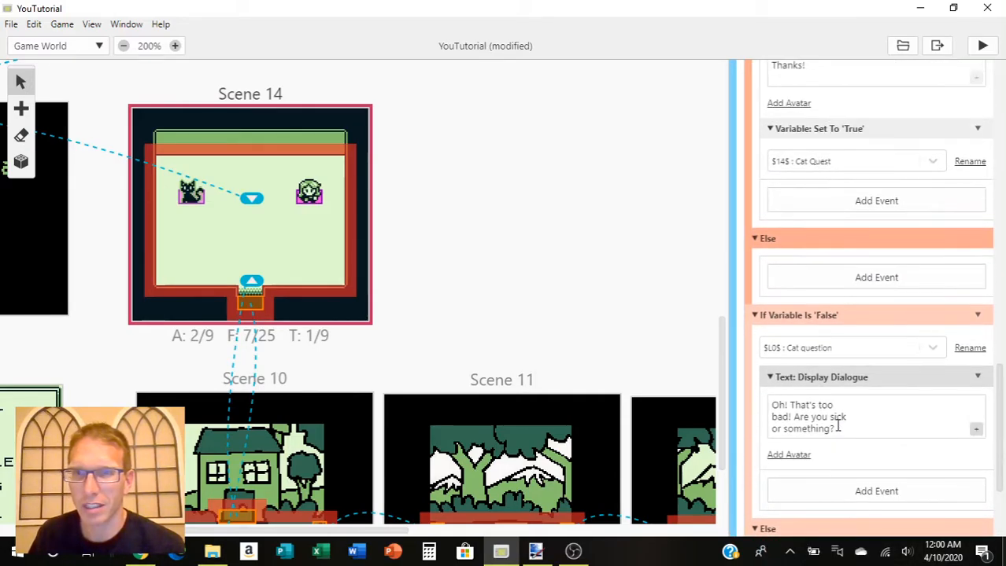
scroll(792, 370, up, 10)
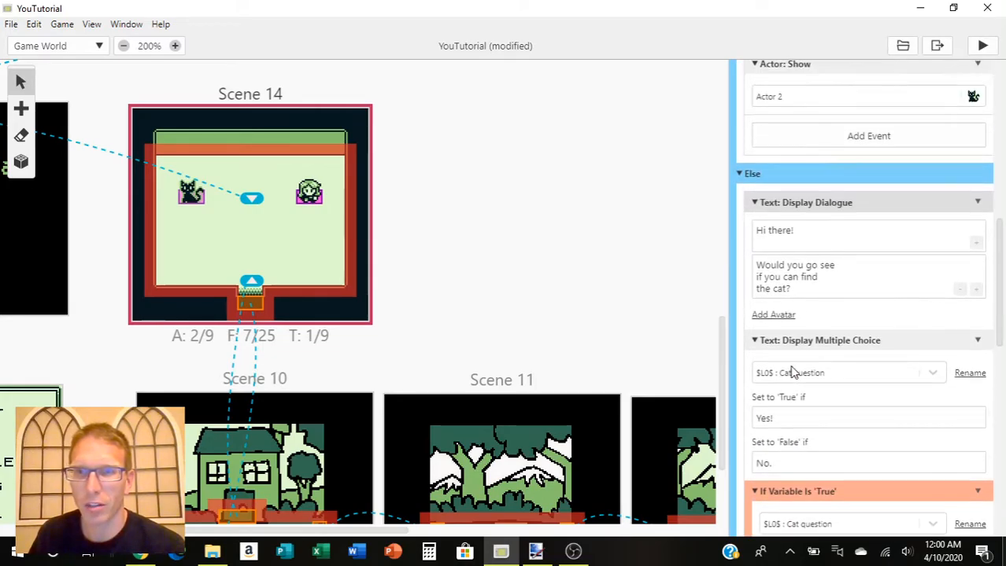
scroll(790, 366, up, 6)
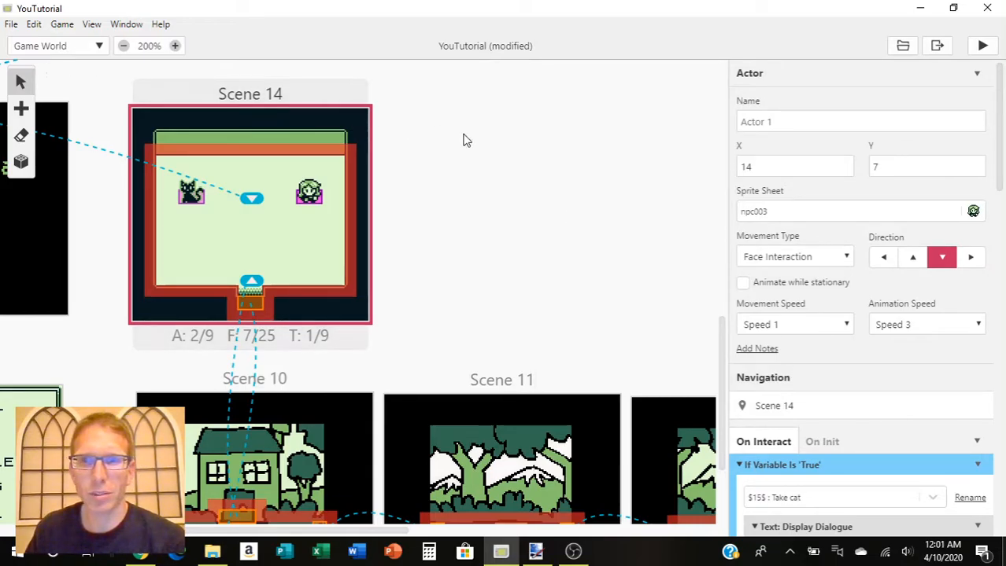
Step: Save the project and run the game
scroll(790, 336, down, 2)
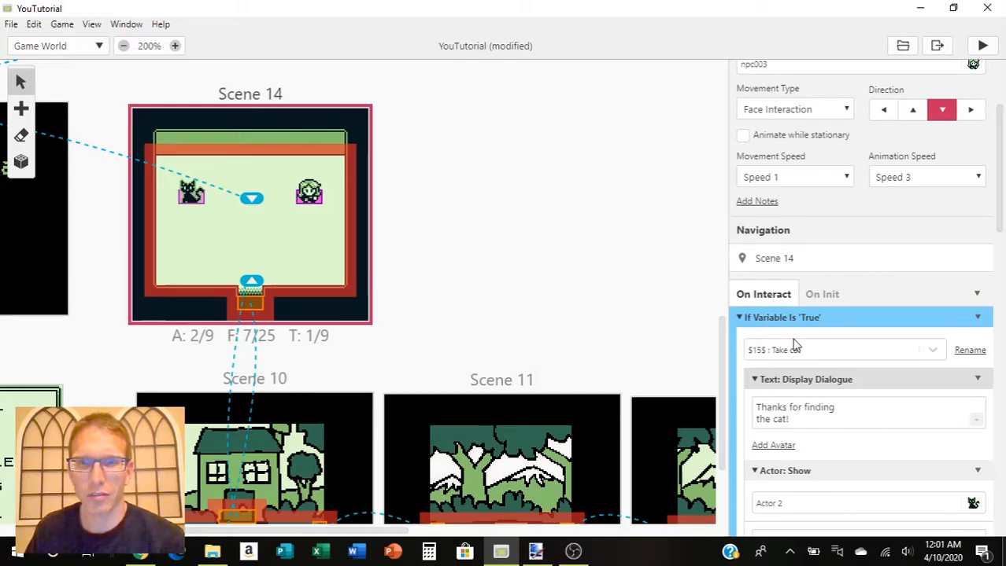
click(11, 24)
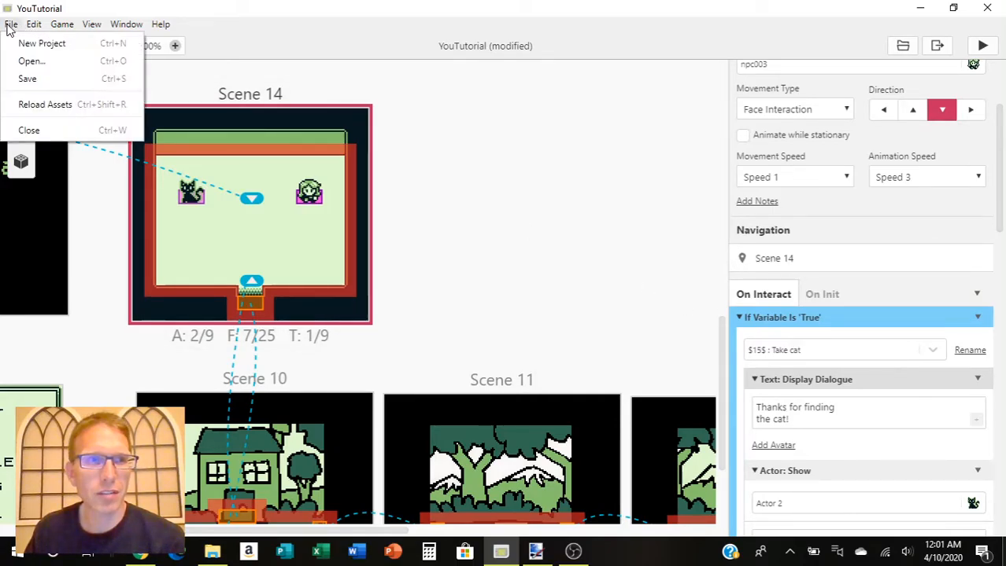
click(36, 82)
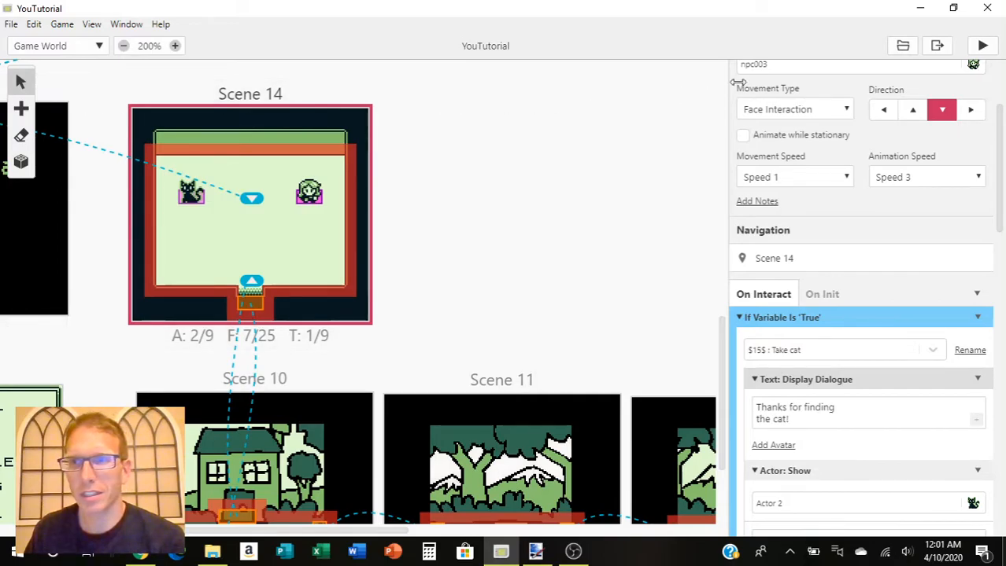
click(983, 48)
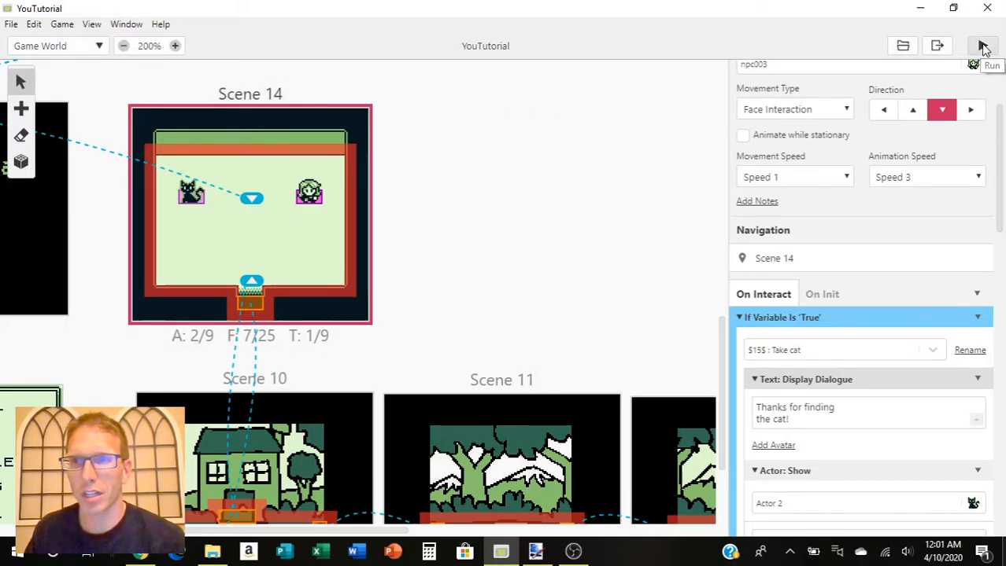
Step: Bring the running game's window to the front and start the game from its title screen
click(573, 552)
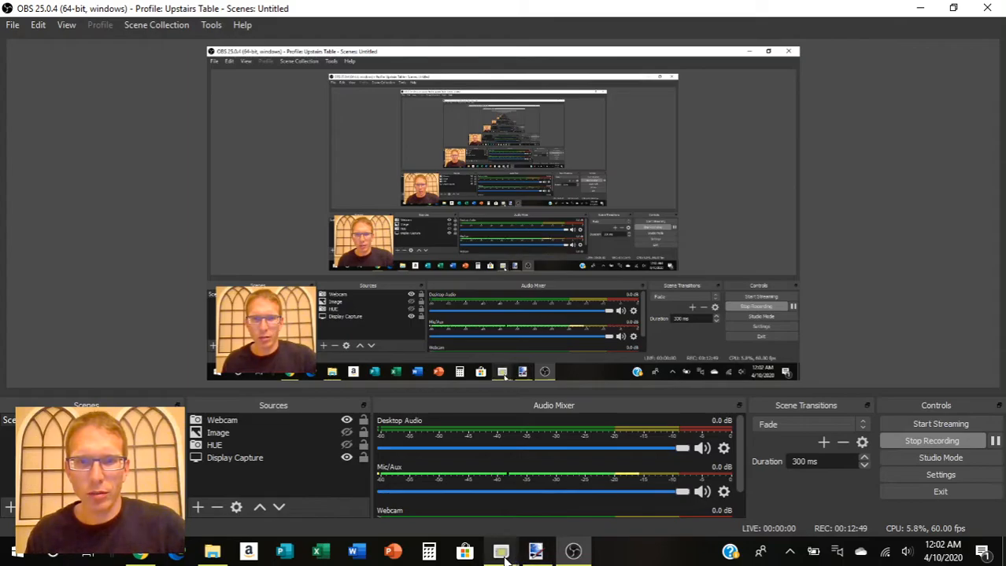
mouse_move(501, 552)
click(475, 447)
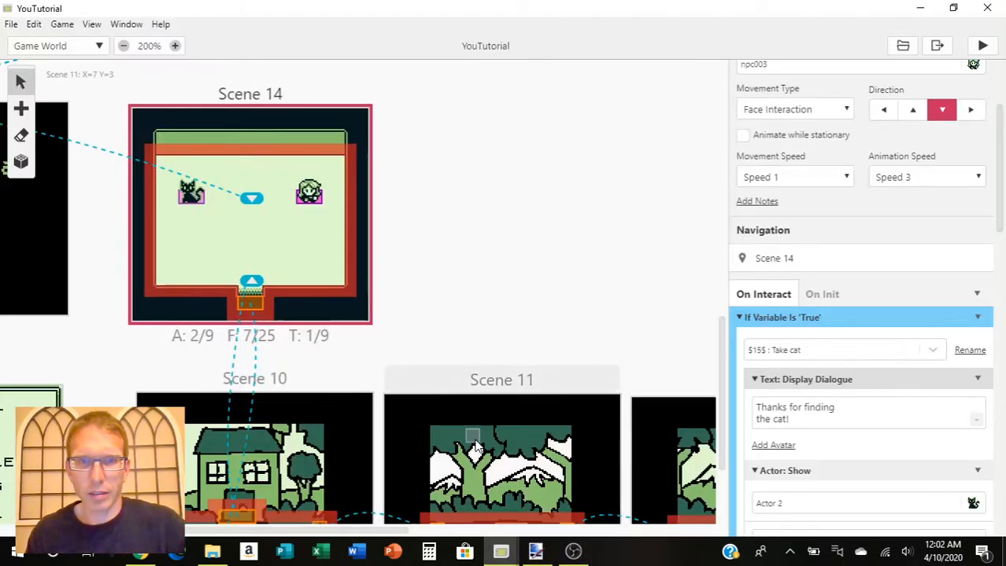
mouse_move(500, 551)
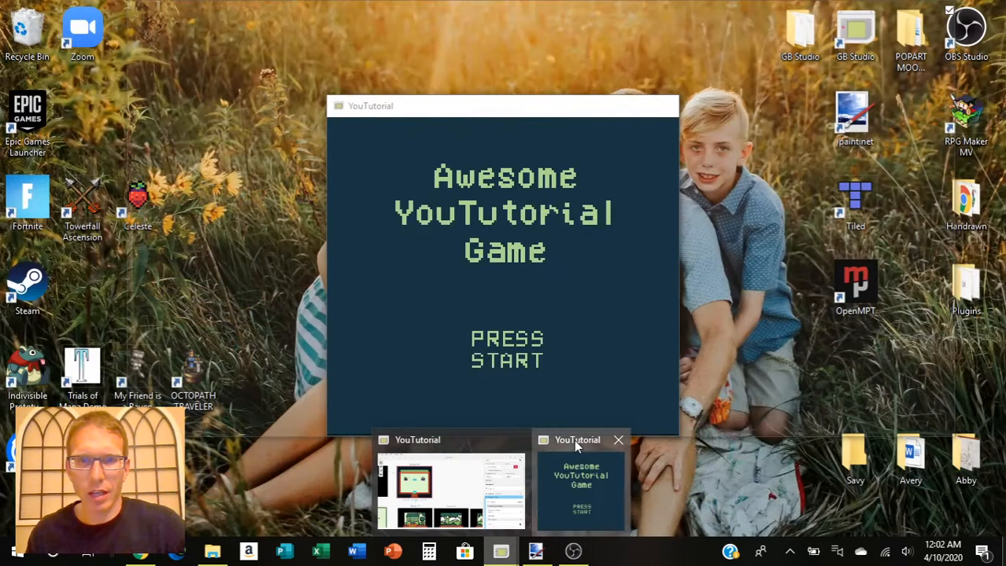
click(579, 464)
key(Return)
key(z)
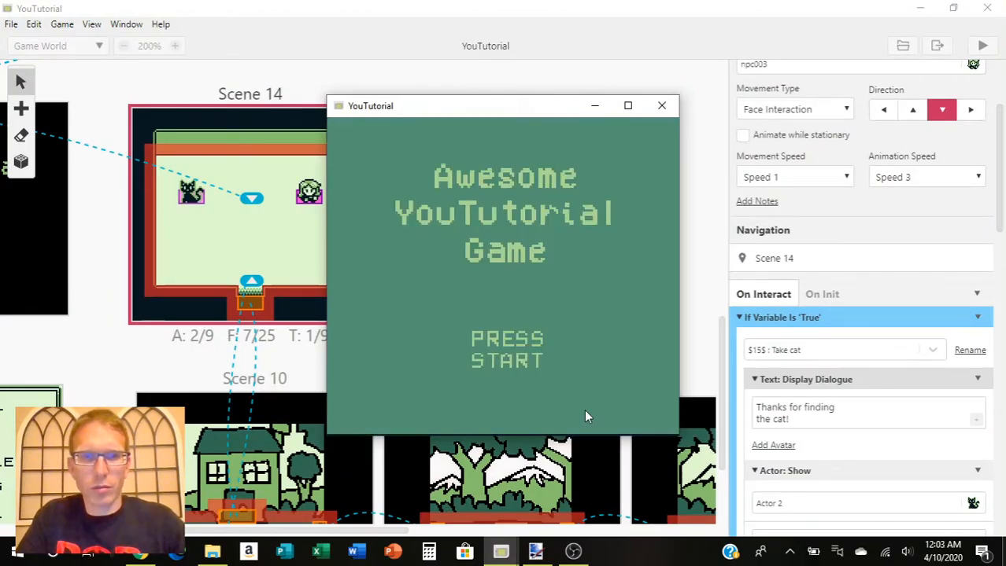
Step: Talk to the quest giver in the playtest and answer "Yes!" to the request to find the cat
key(Right)
key(z)
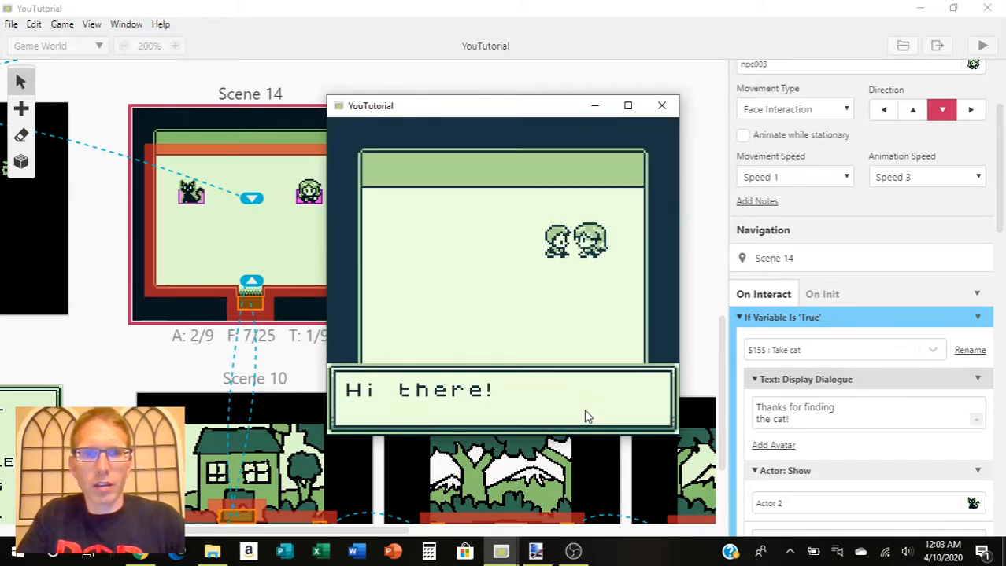
key(z)
key(z)
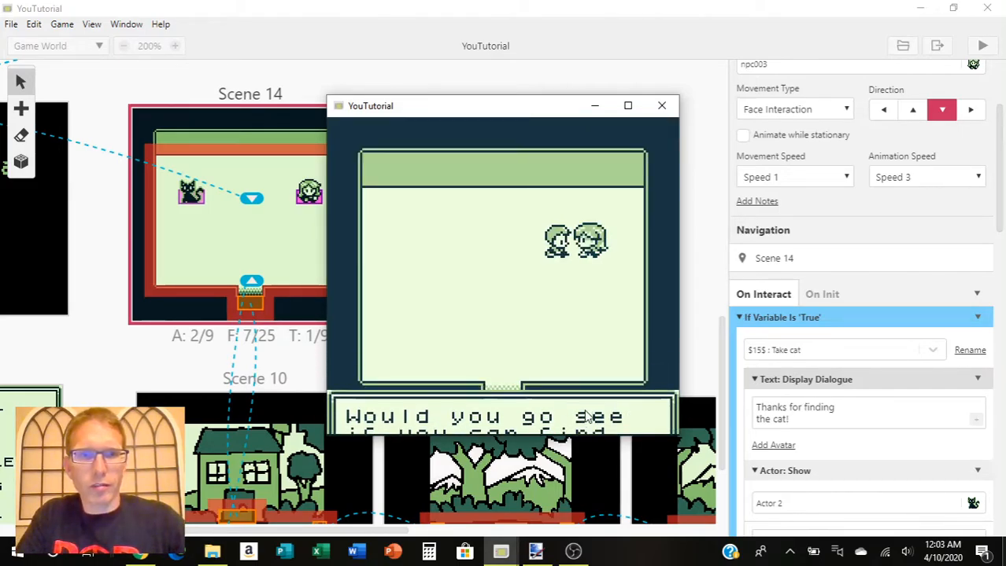
key(z)
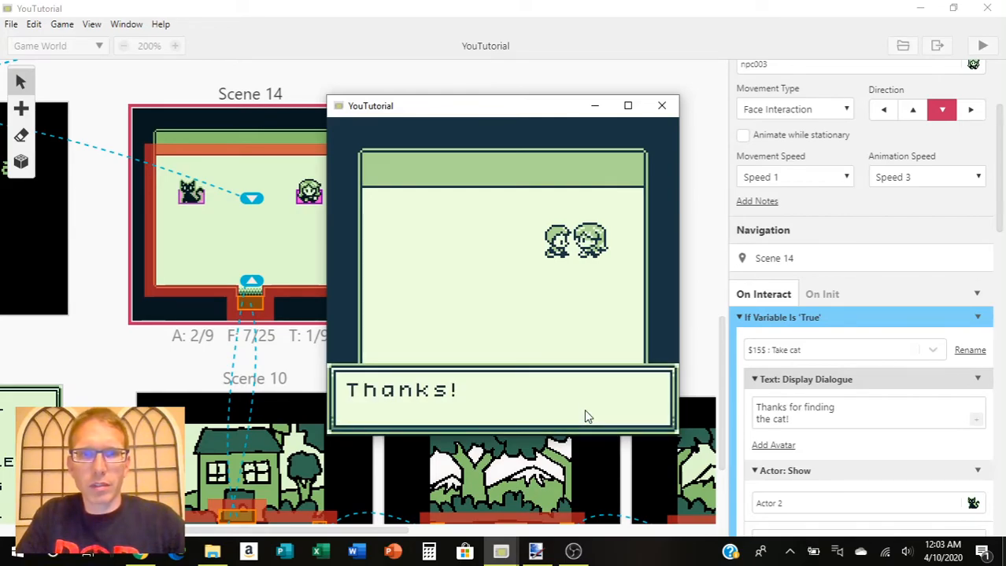
key(z)
Step: Leave the house and walk through the outdoor scenes to the cat
key(Left)
key(Down)
key(Down)
key(Right)
key(Right)
key(Right)
key(Right)
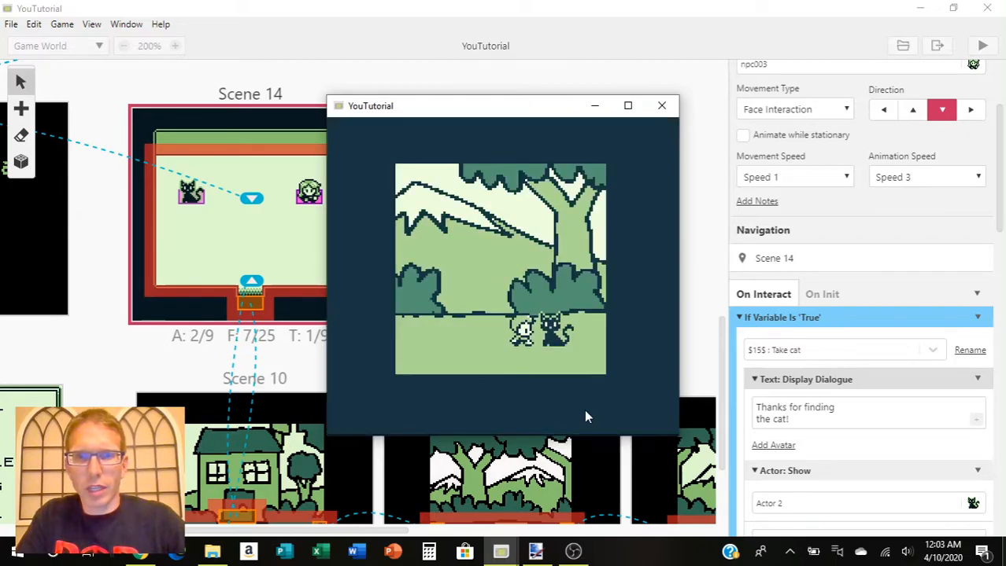
Step: Talk to the cat and choose the second answer to test declining to take it home
key(z)
key(z)
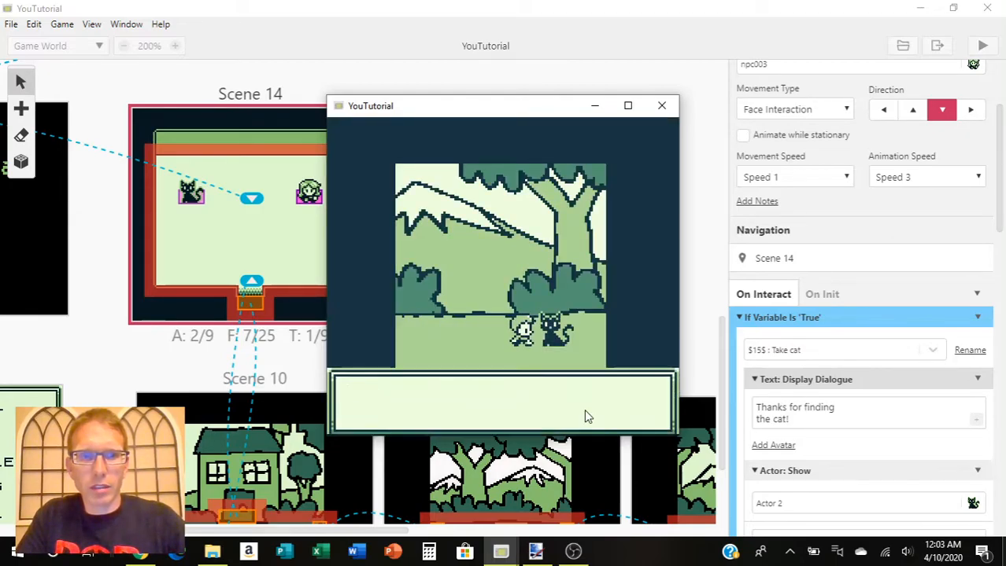
key(z)
key(Down)
key(z)
Step: Walk around beside the cat, talk to it again and agree to take it home
key(Left)
key(Right)
key(Down)
key(Right)
key(Left)
key(Up)
key(Right)
key(z)
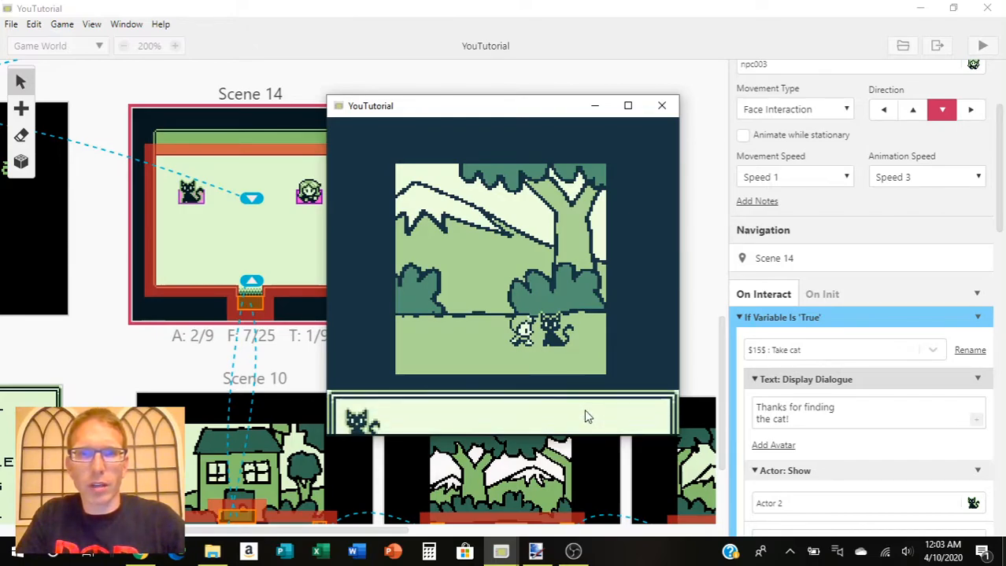
key(z)
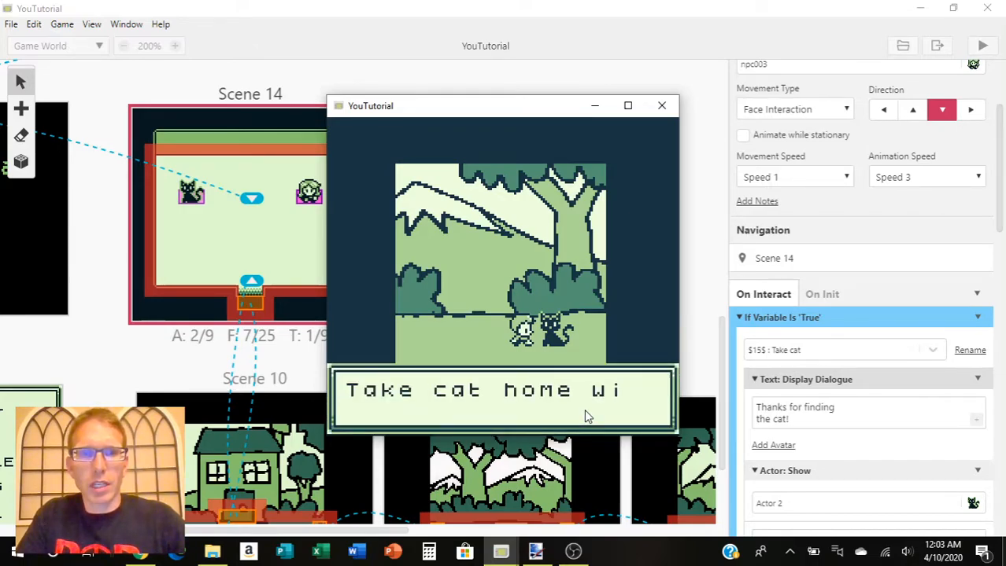
key(z)
key(z)
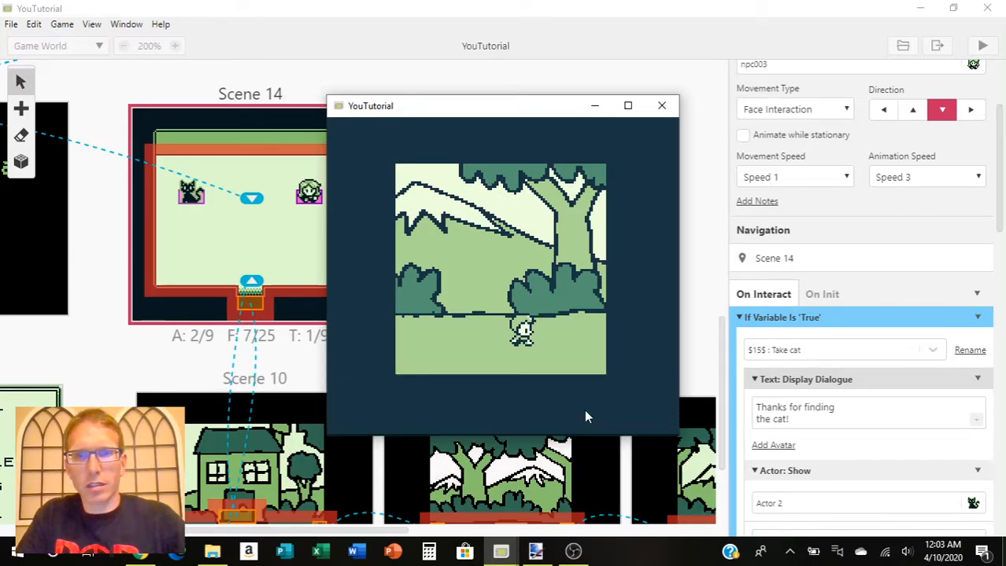
Step: Walk back through the outdoor scenes in the playtest and enter the house
key(Left)
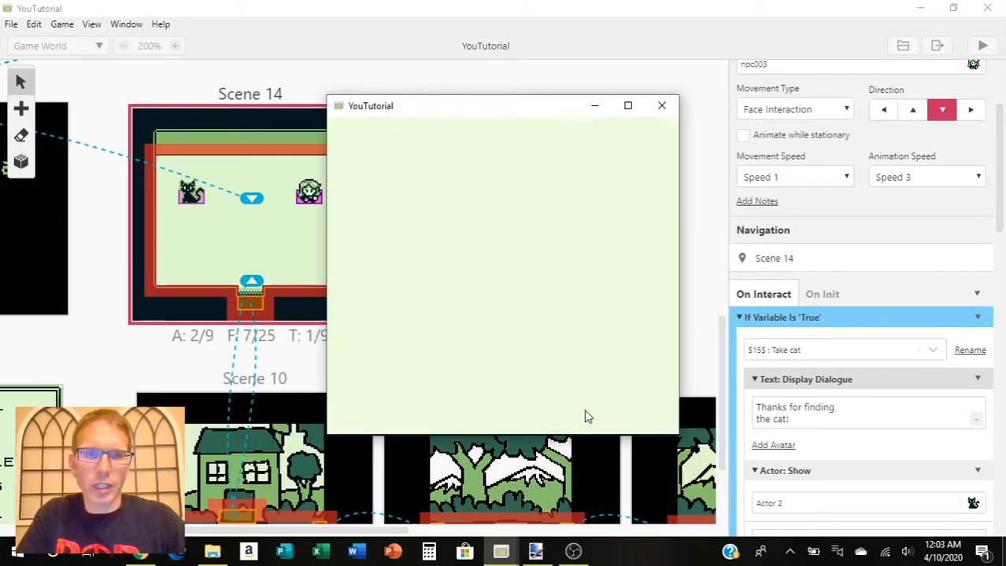
key(Left)
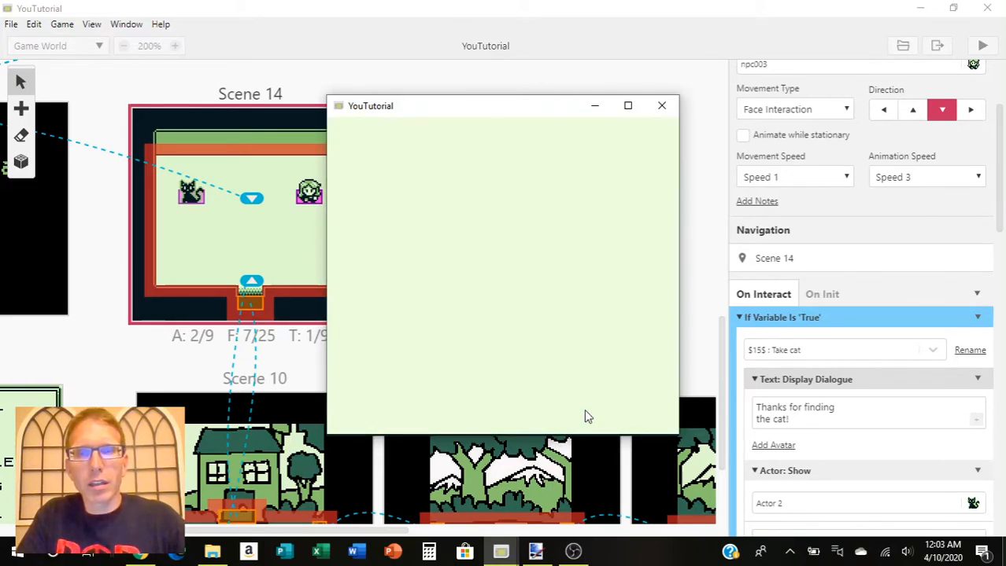
key(Left)
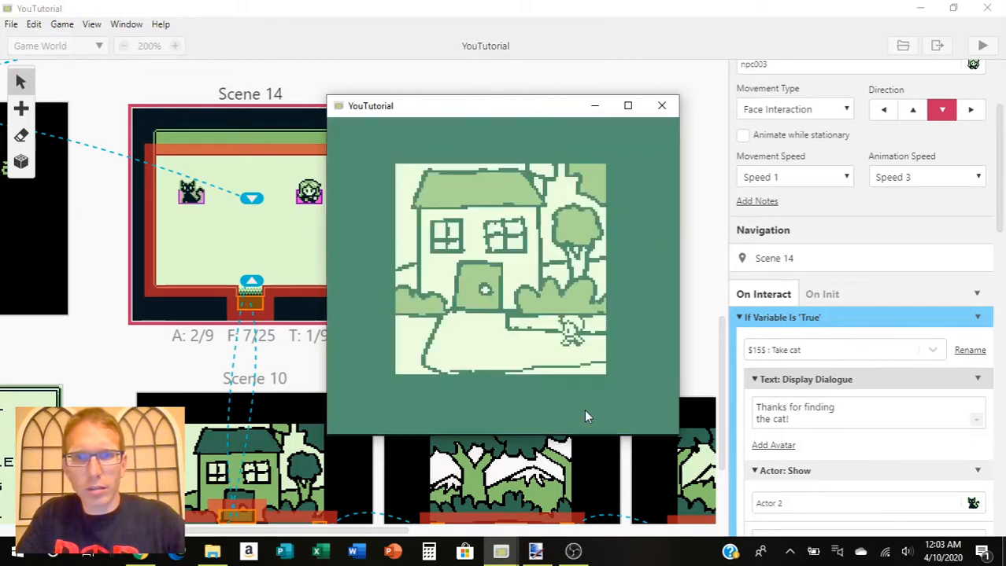
key(Up)
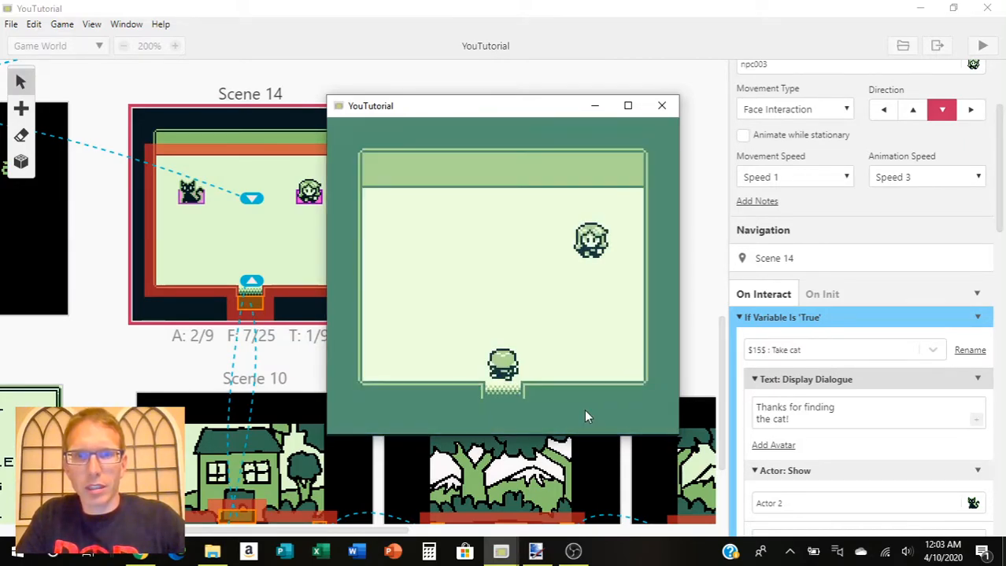
Step: Walk up to the quest giver and talk to her to test the dialogue for returning the cat
key(Up)
key(Right)
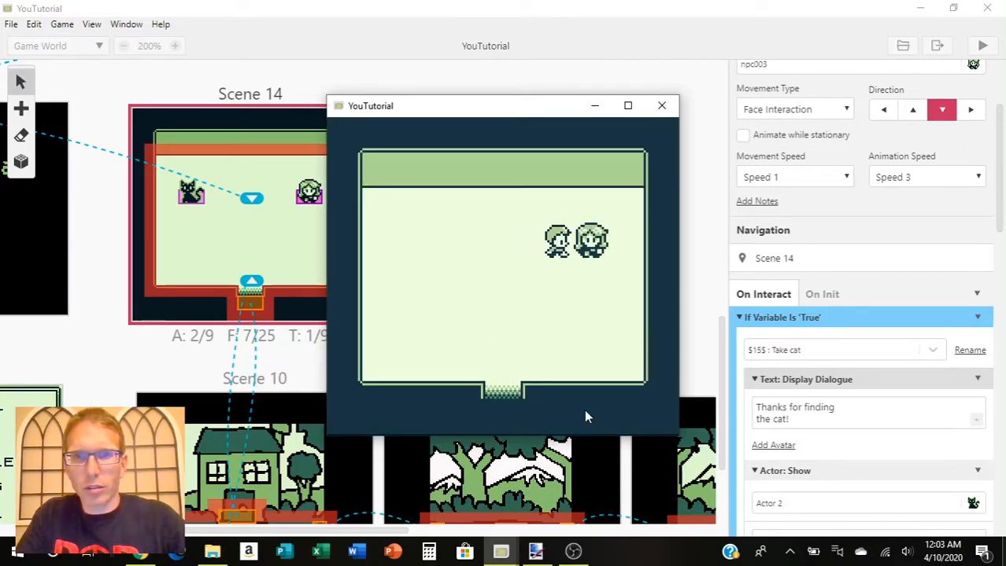
key(z)
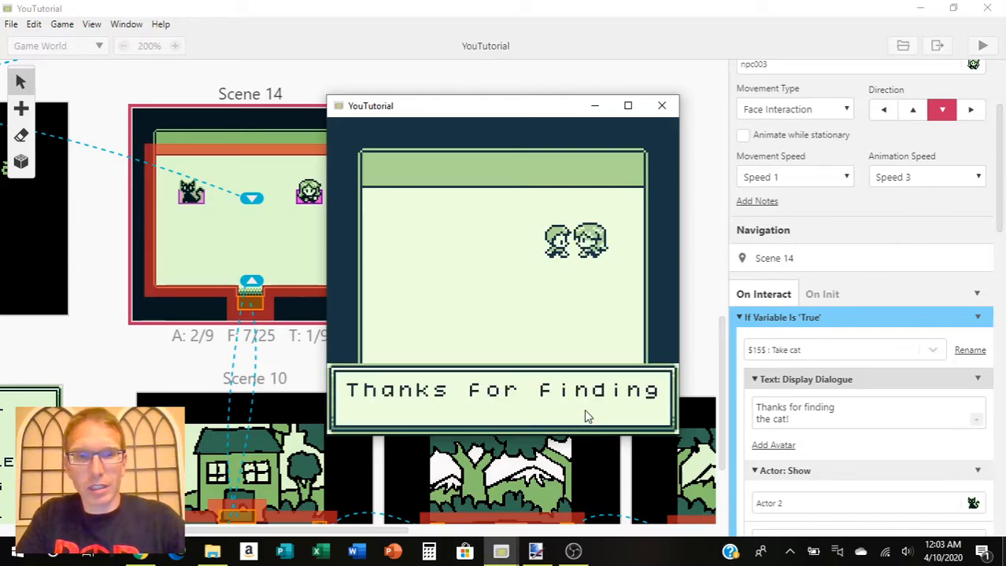
key(z)
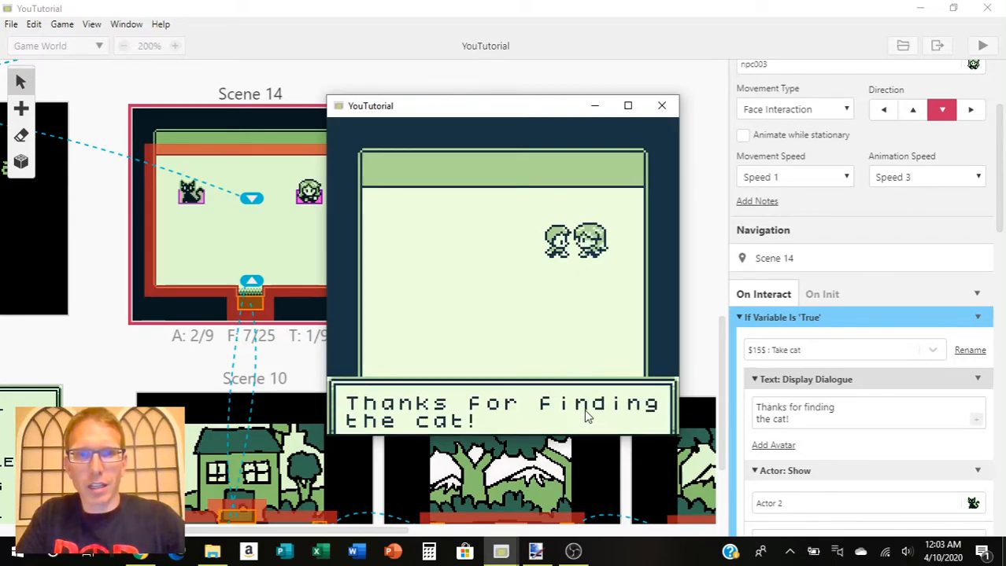
Step: Walk over to the cat in the house, interact with it, and close the playtest
key(Left)
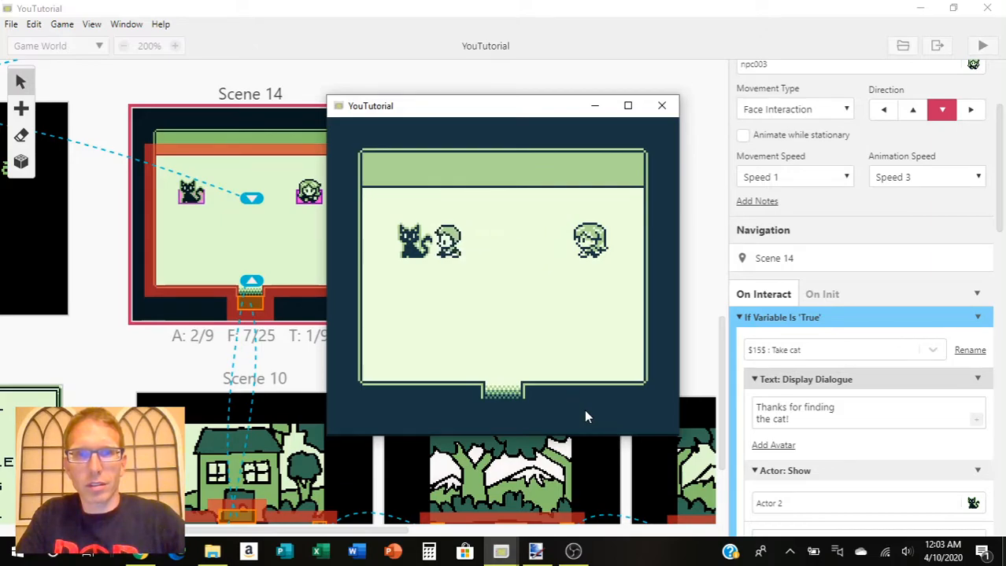
key(z)
key(z)
key(Right)
key(Down)
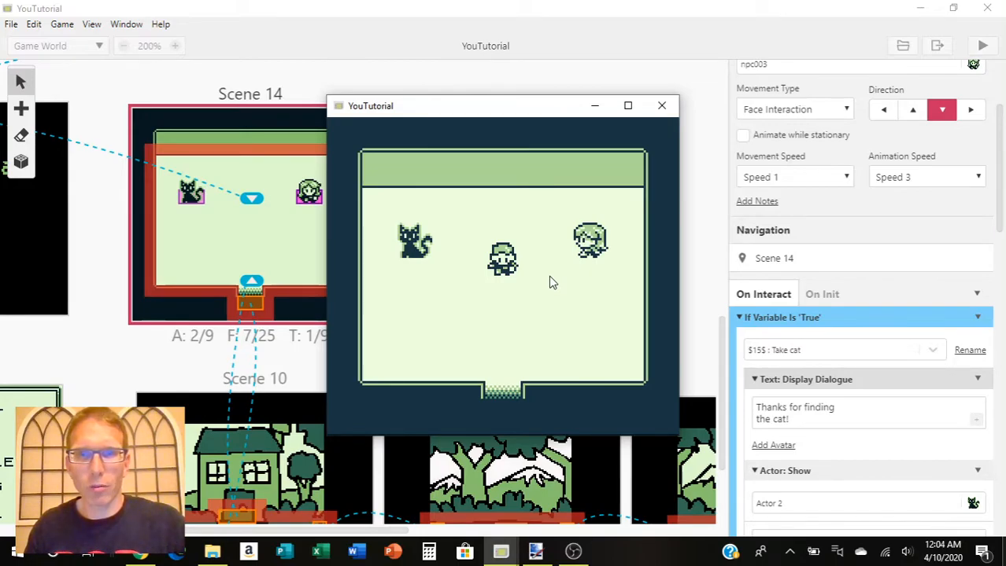
click(661, 108)
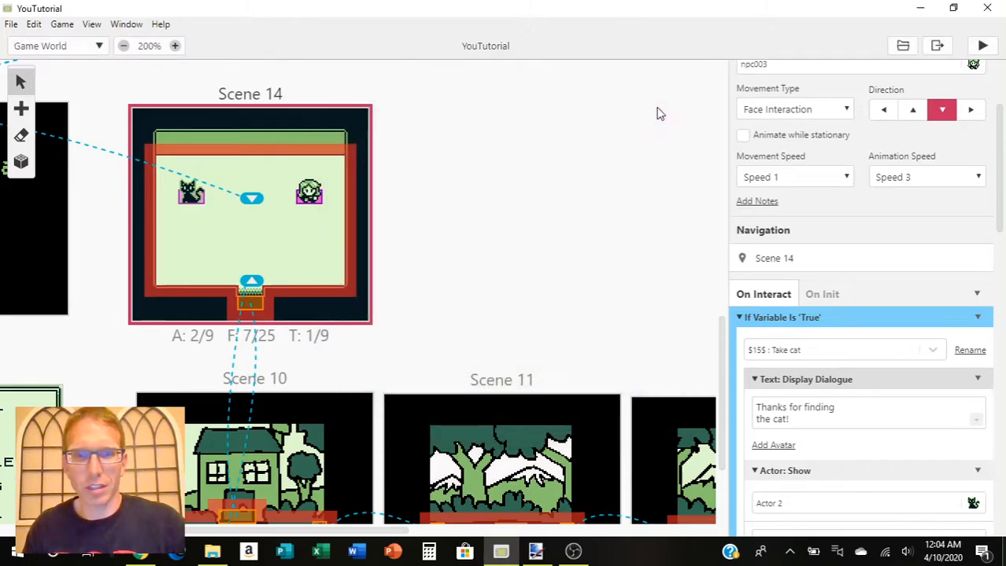
click(573, 553)
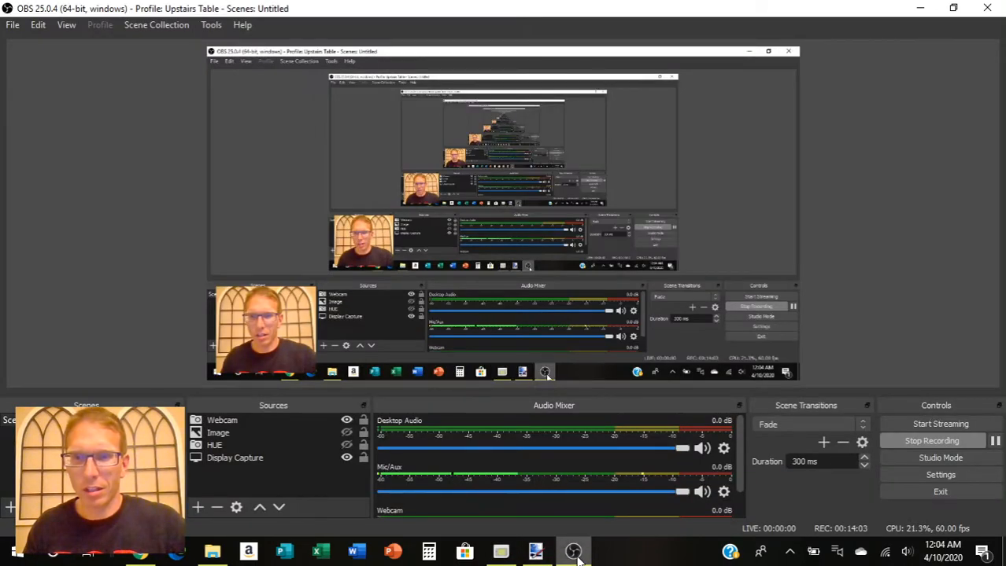
click(573, 553)
scroll(429, 427, down, 1)
scroll(429, 427, up, 1)
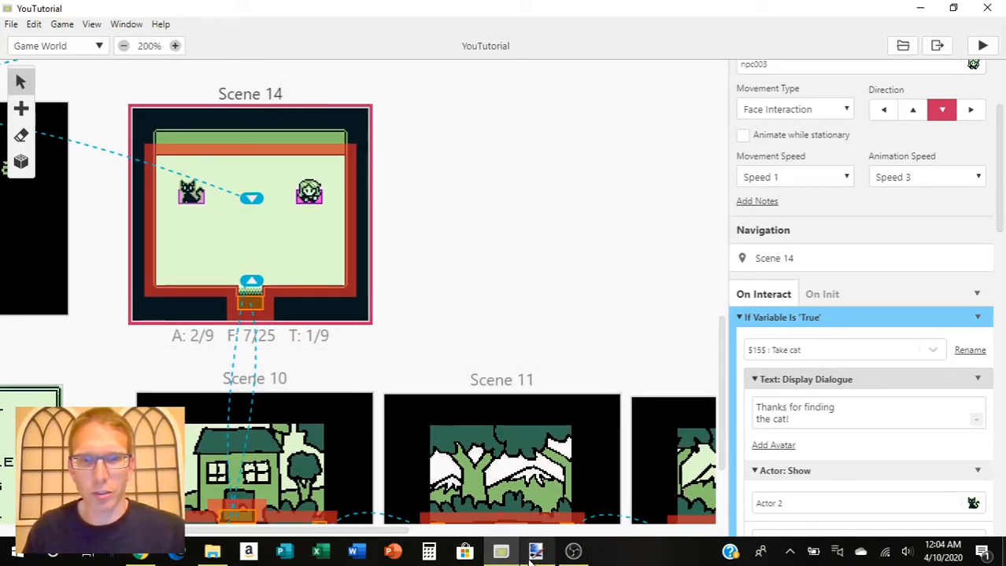
Step: Switch to paint.net and make the Text layer of the Title Screen image active
mouse_move(535, 555)
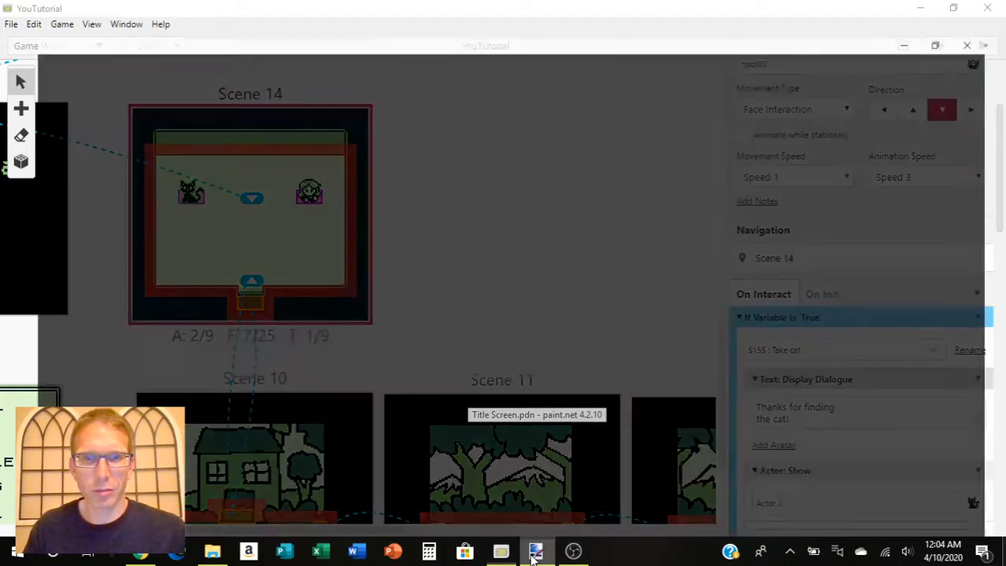
click(535, 555)
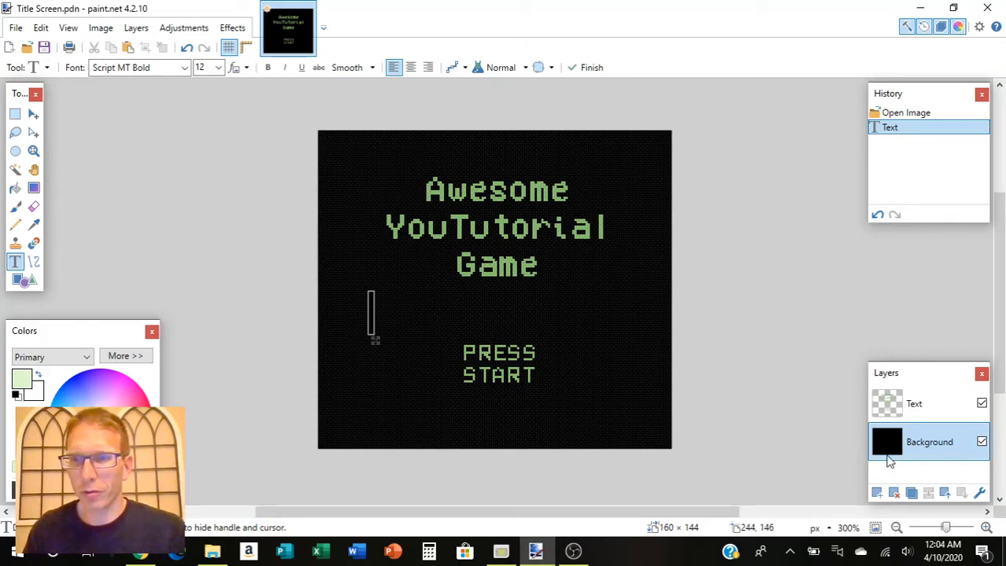
click(886, 404)
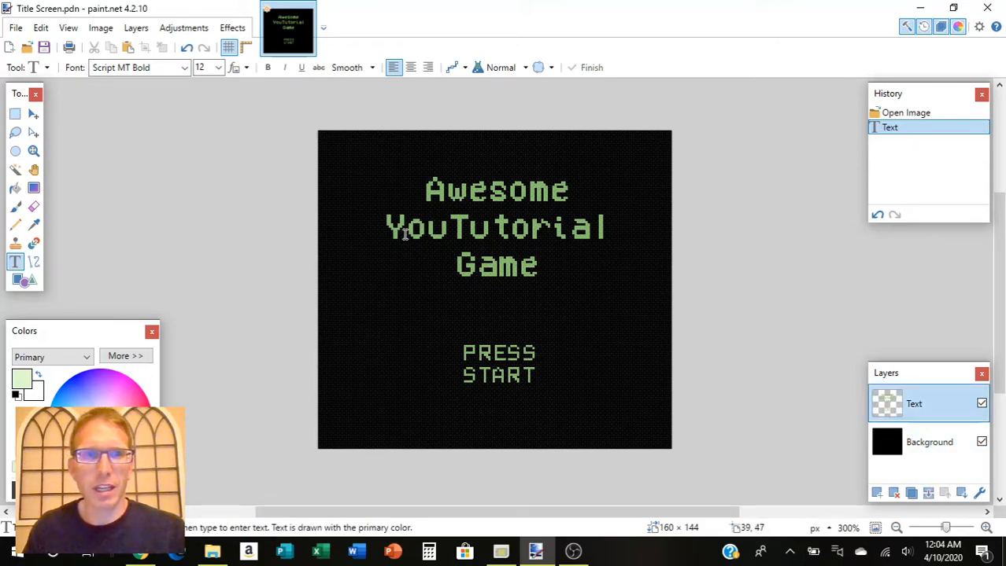
Step: Save a copy of the title screen image as The End.pdn in the YouTutorial folder
click(15, 27)
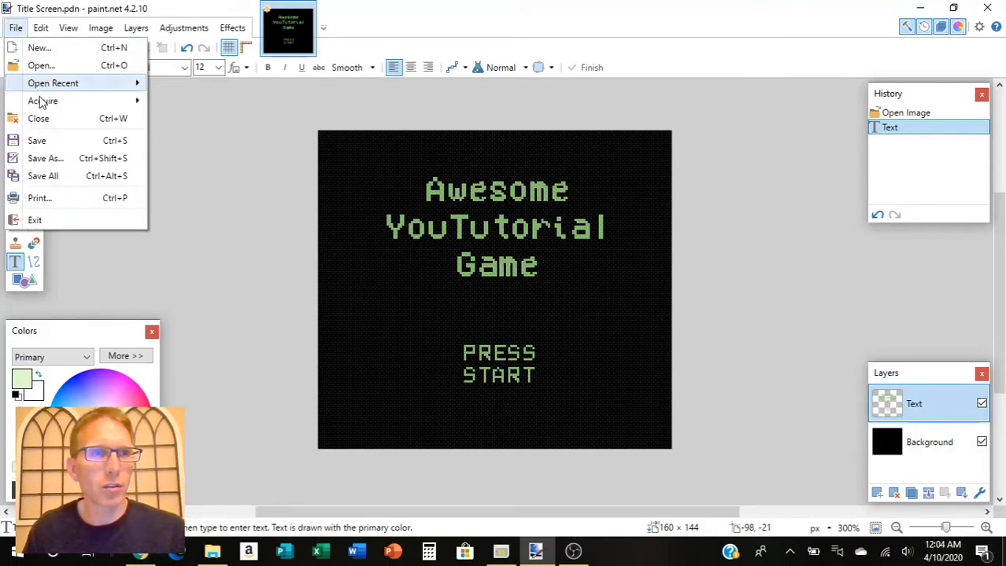
click(48, 157)
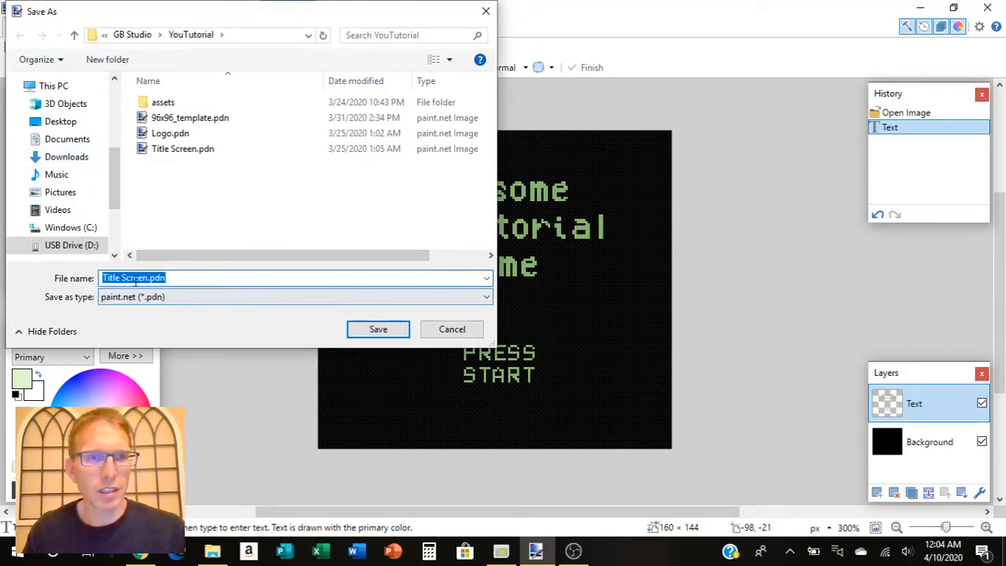
click(146, 278)
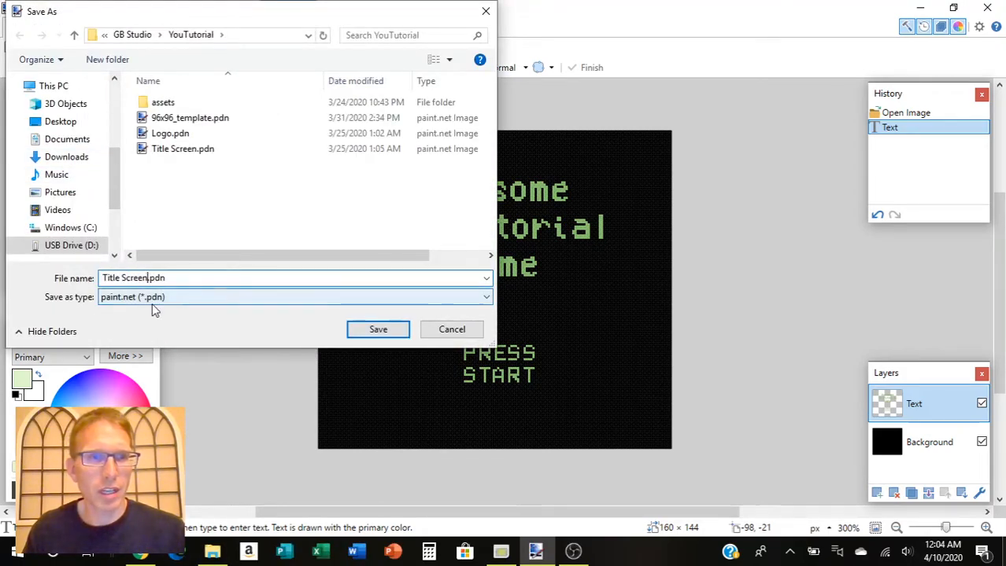
key(BackSpace)
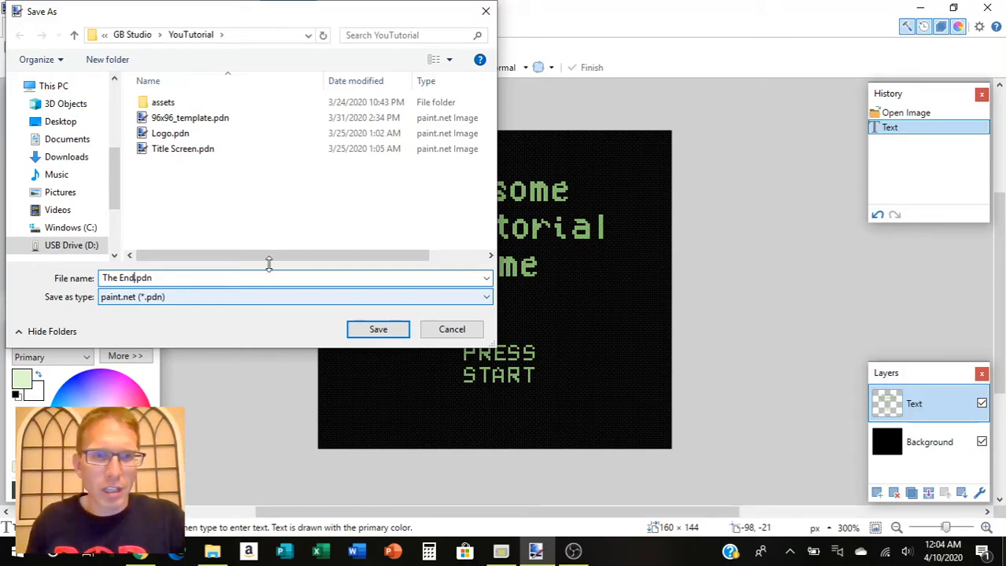
click(368, 328)
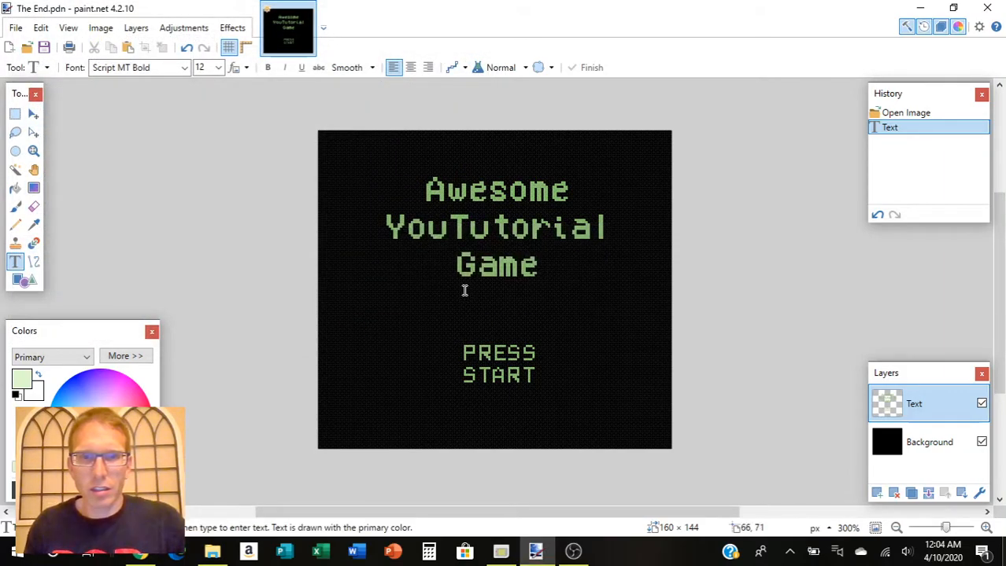
Step: Select the area containing the game title and PRESS START with a rectangle and erase that text from the Text layer
click(15, 114)
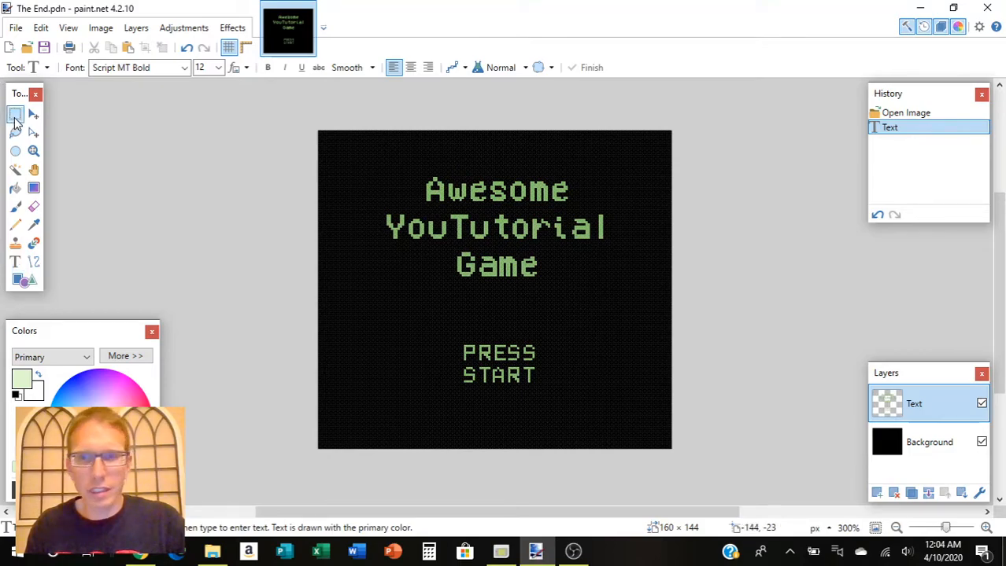
drag(369, 167, 625, 405)
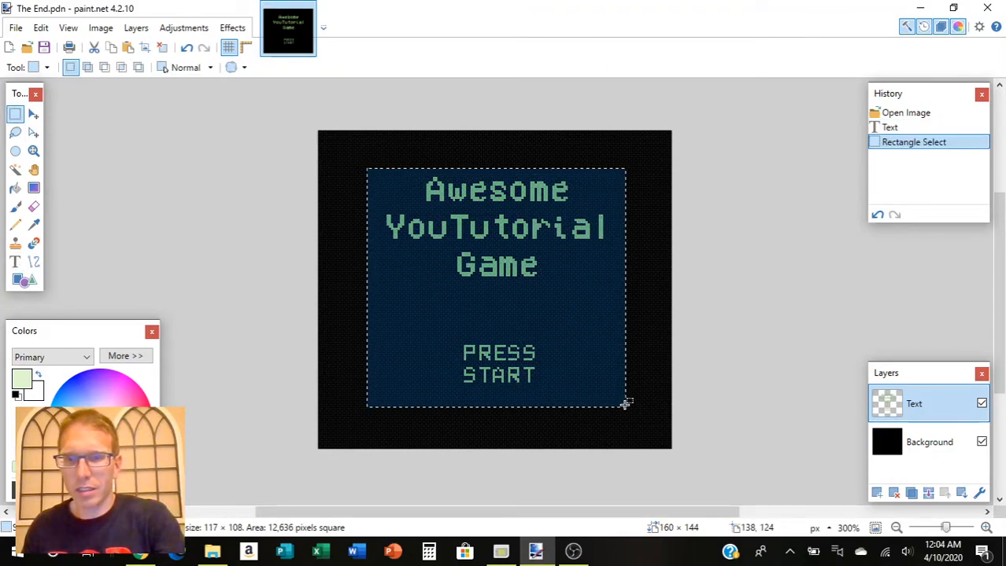
key(Delete)
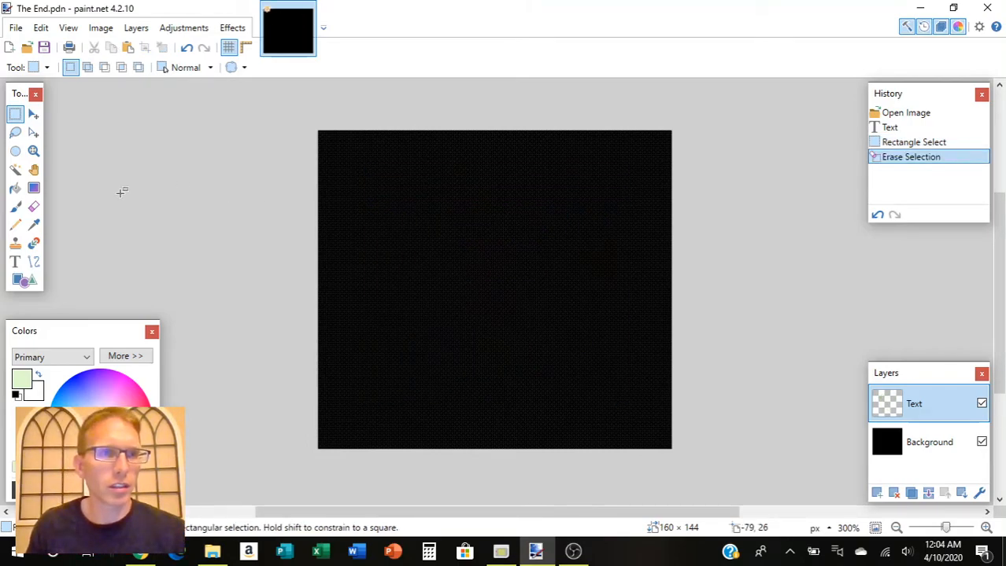
Step: Activate the Text tool and set its font to Old English Text MT
click(15, 262)
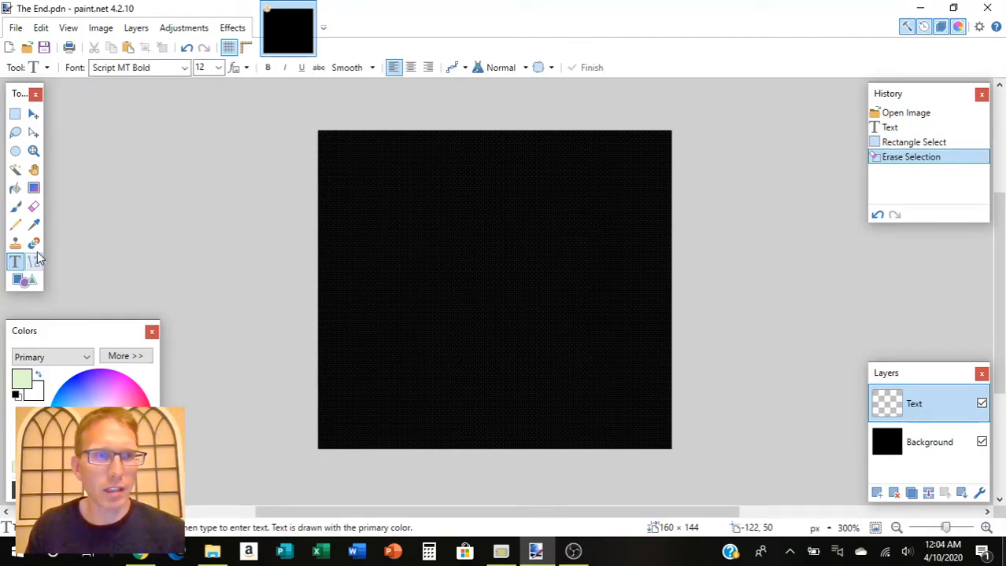
click(184, 68)
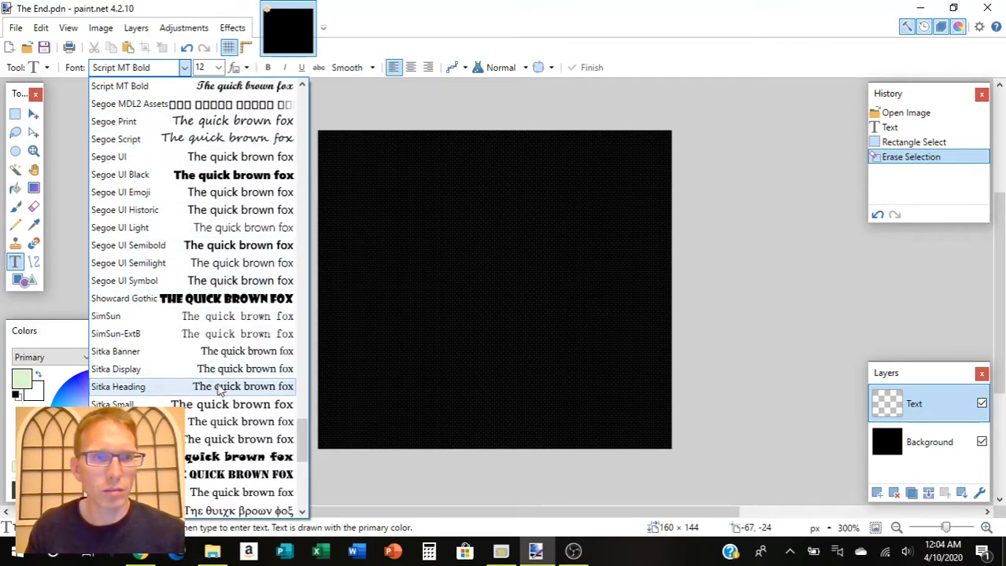
scroll(219, 389, down, 1)
scroll(222, 394, up, 3)
scroll(221, 394, up, 3)
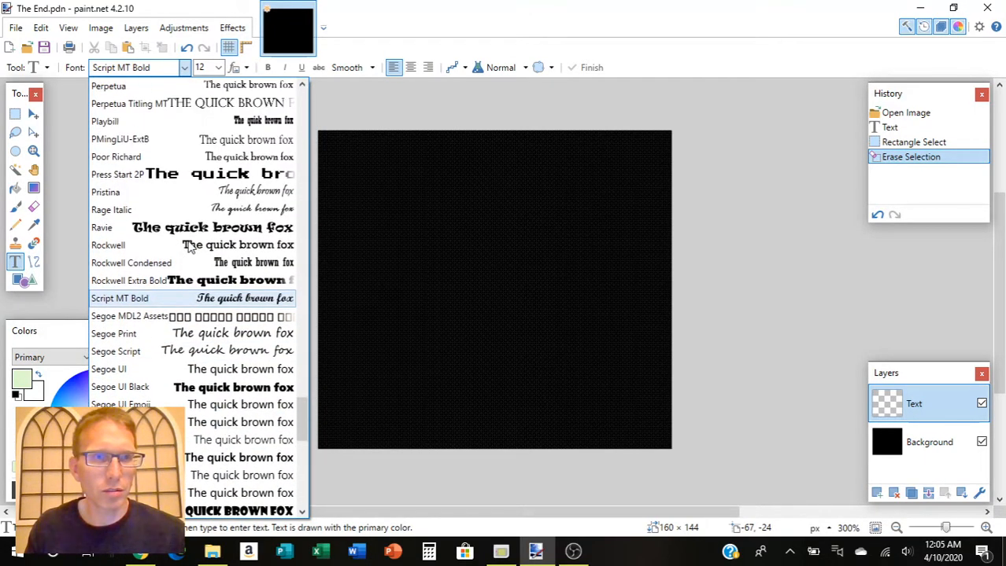
scroll(163, 189, up, 3)
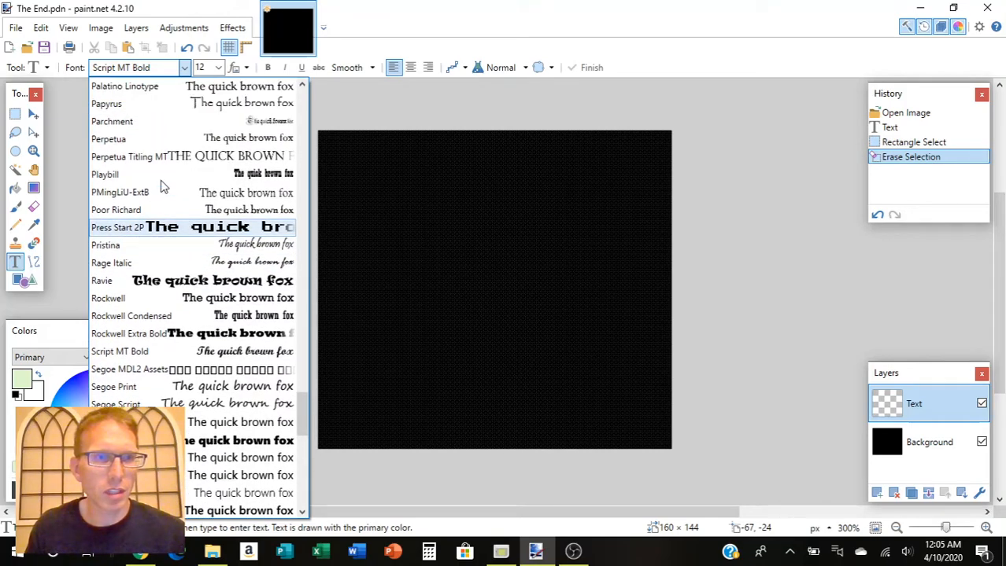
scroll(164, 186, up, 5)
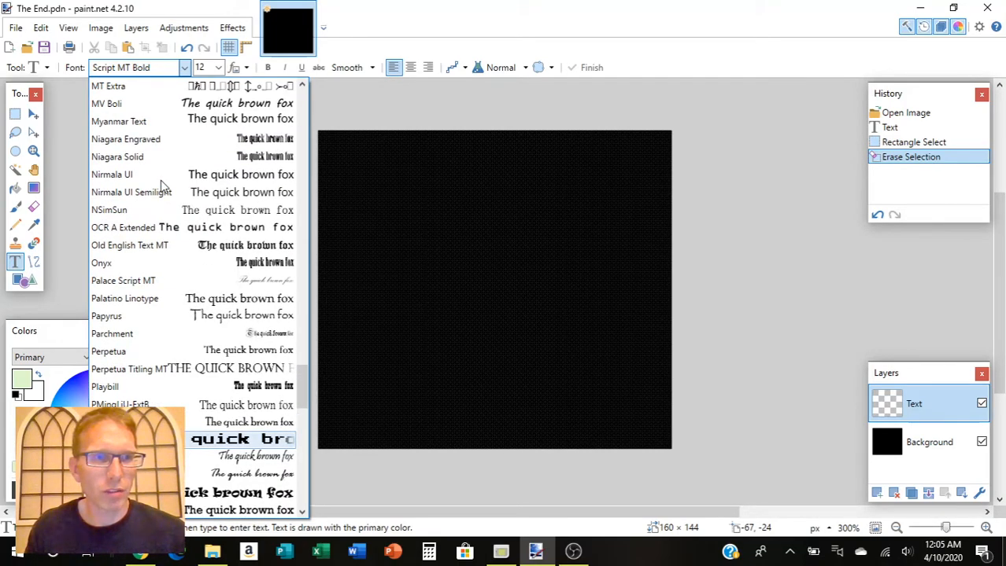
scroll(164, 186, up, 2)
scroll(164, 186, up, 4)
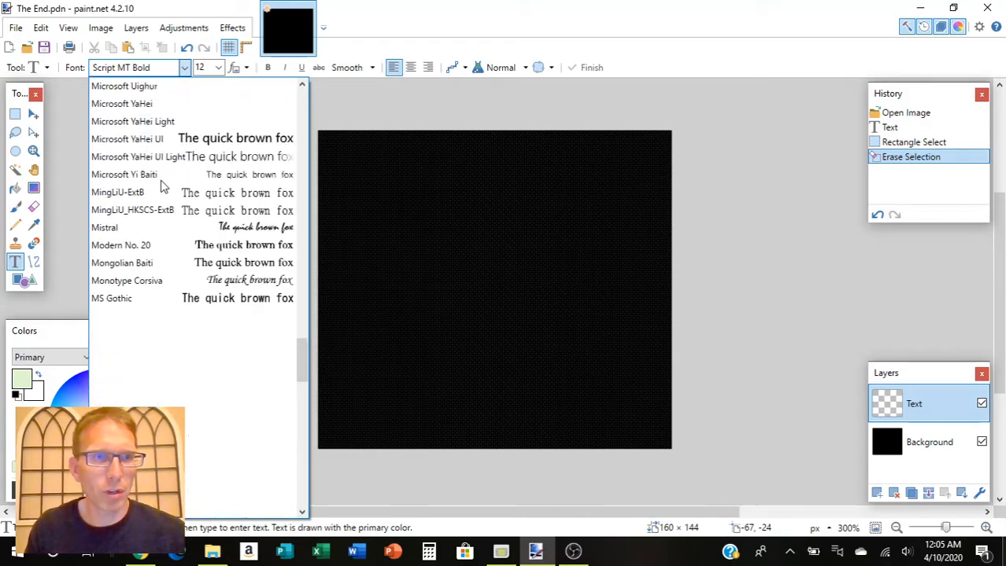
scroll(150, 165, up, 6)
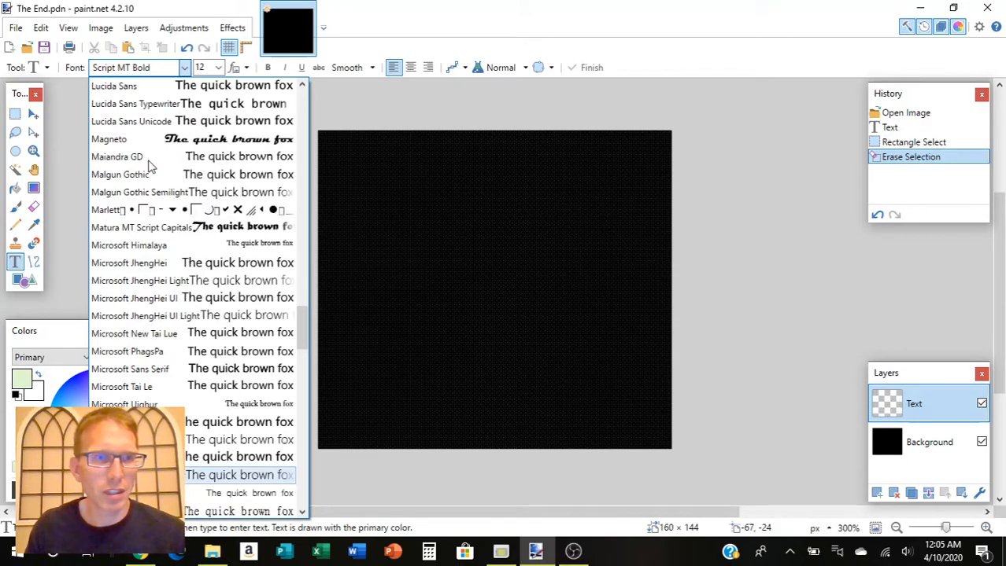
scroll(149, 166, down, 13)
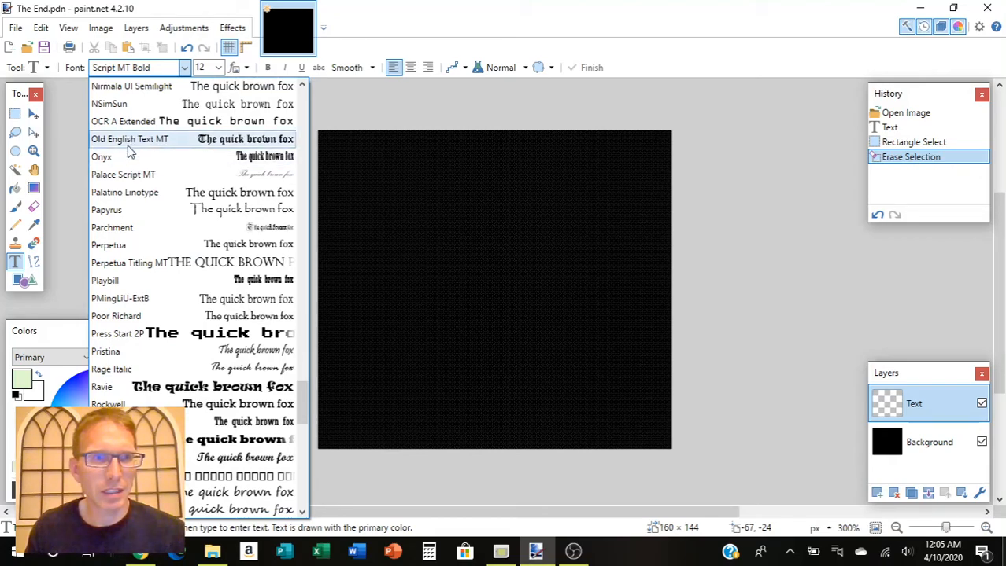
click(130, 140)
Step: Place the text "the end" at size 20 in the upper middle of the black canvas
click(418, 229)
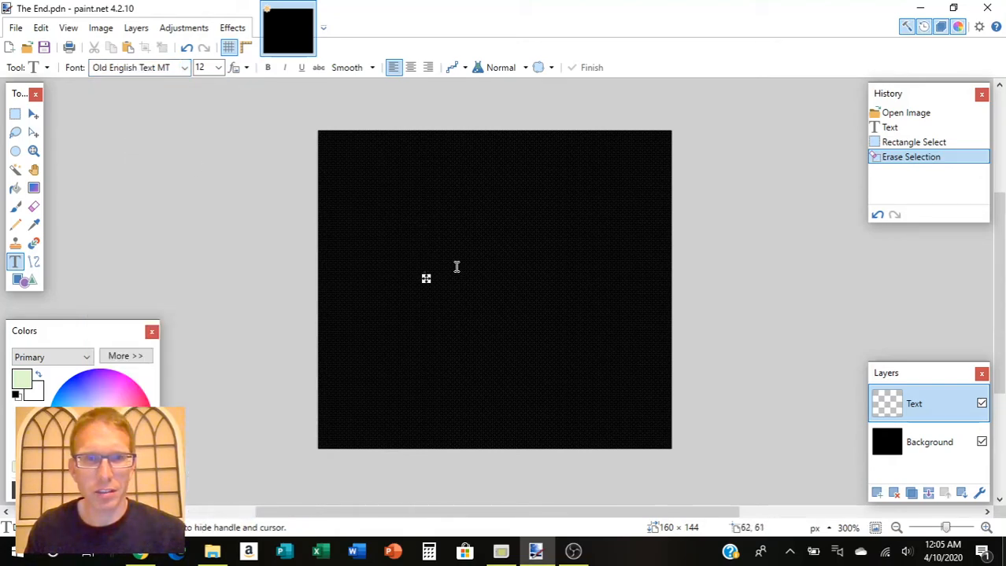
click(218, 67)
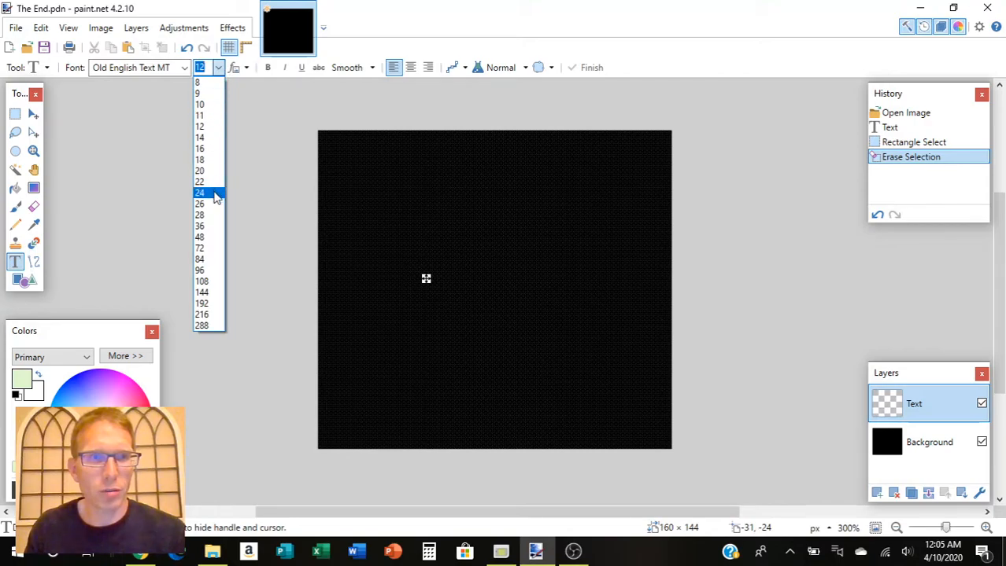
click(206, 172)
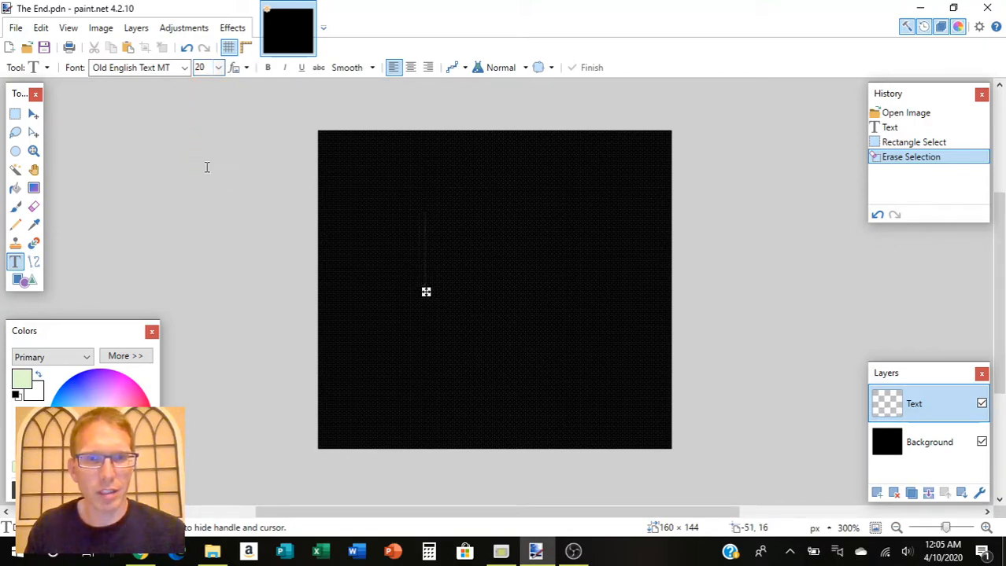
text(the end)
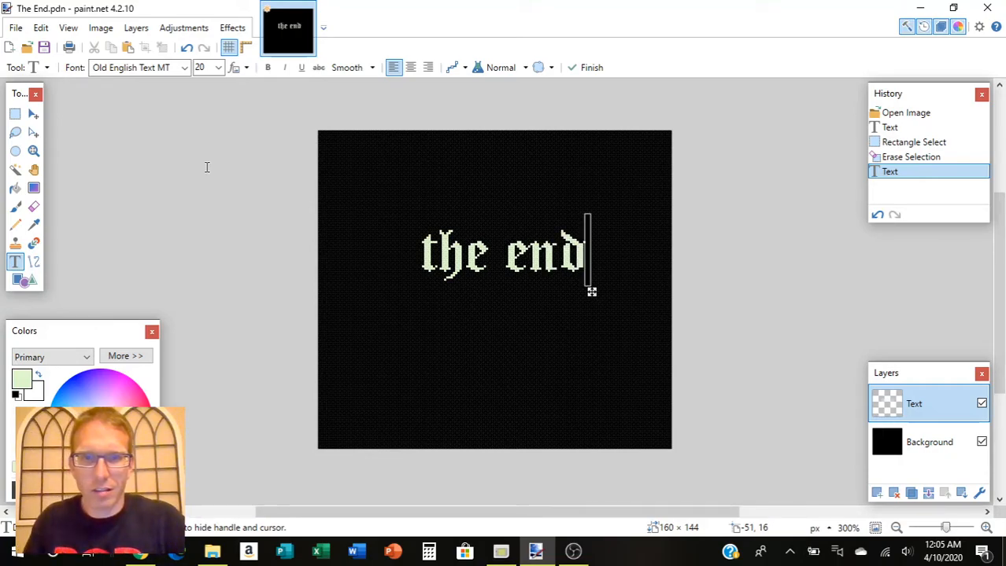
Step: Nudge the "the end" text slightly left to centre it horizontally on the canvas and save The End.pdn
drag(591, 294, 583, 295)
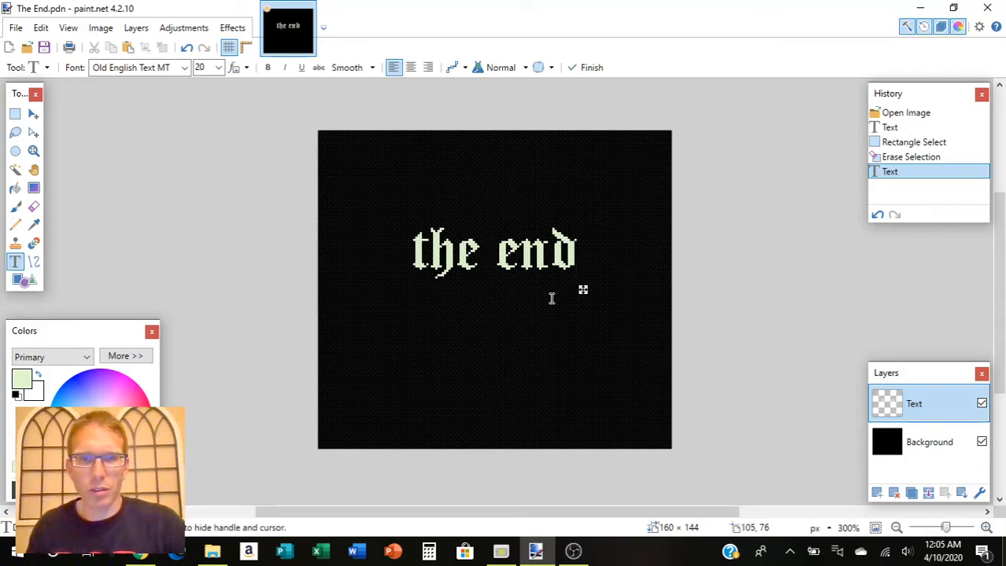
click(16, 28)
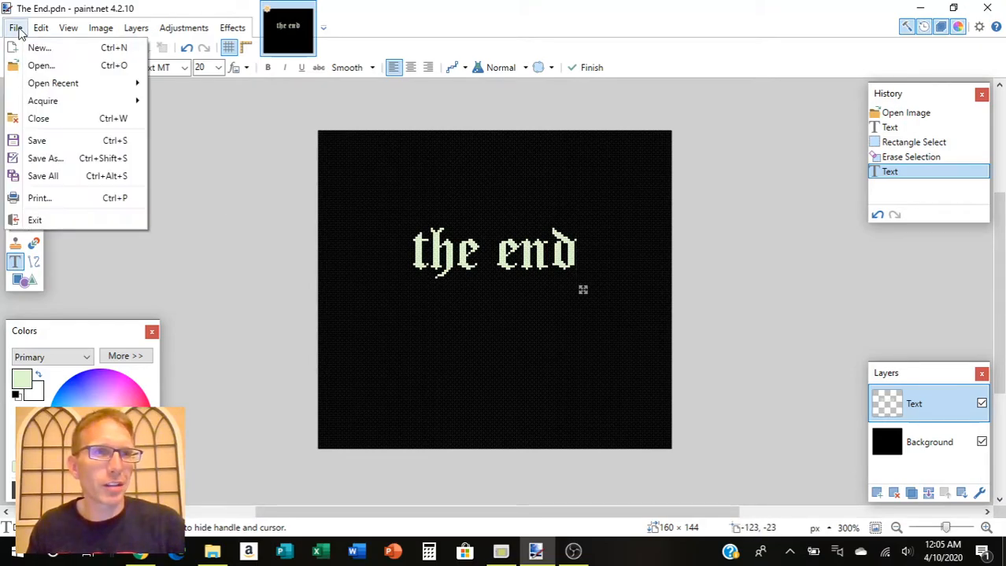
click(37, 142)
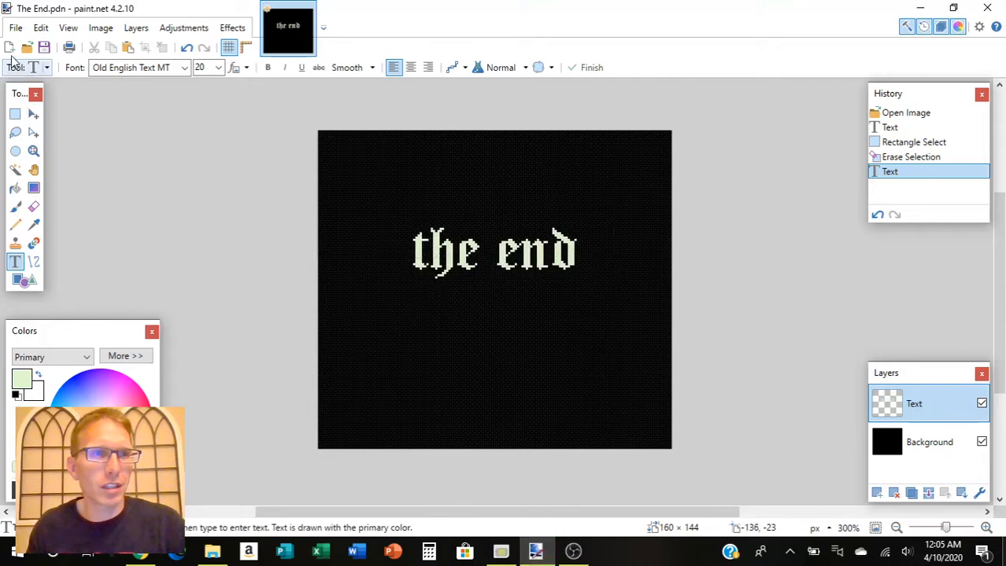
Step: Save the image as The End.png in the YouTutorial folder in PNG format, flattening the layers
click(15, 27)
click(46, 159)
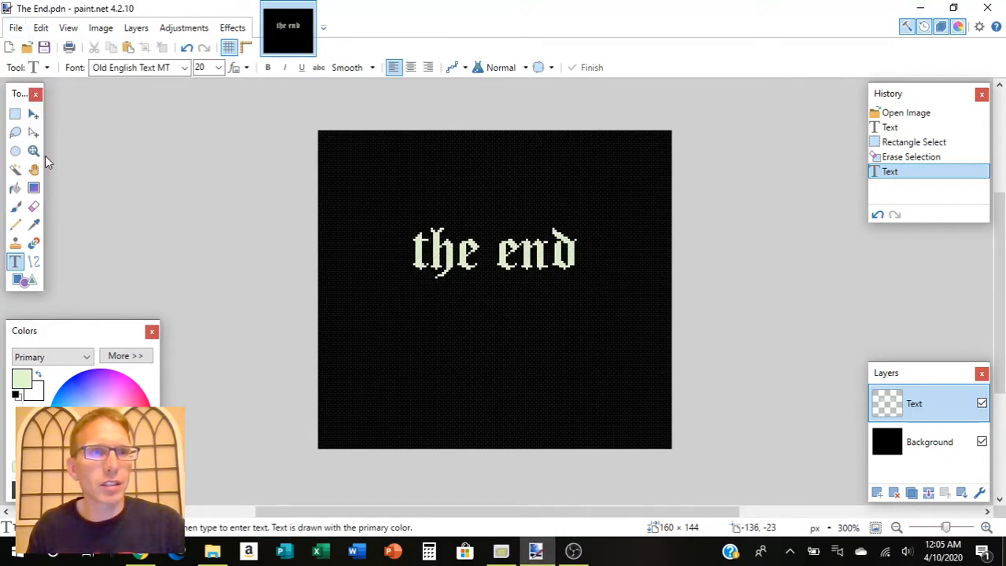
click(135, 297)
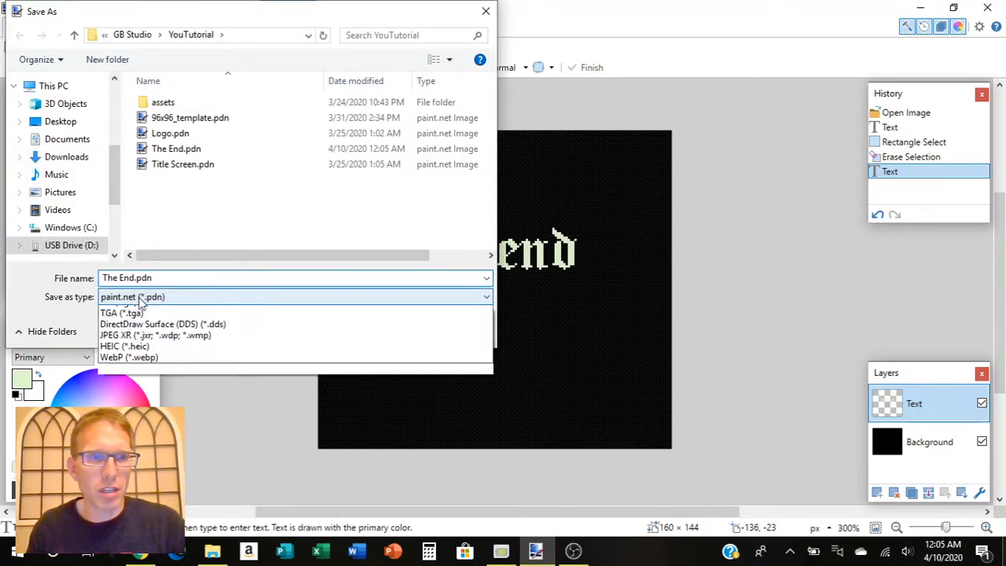
click(126, 323)
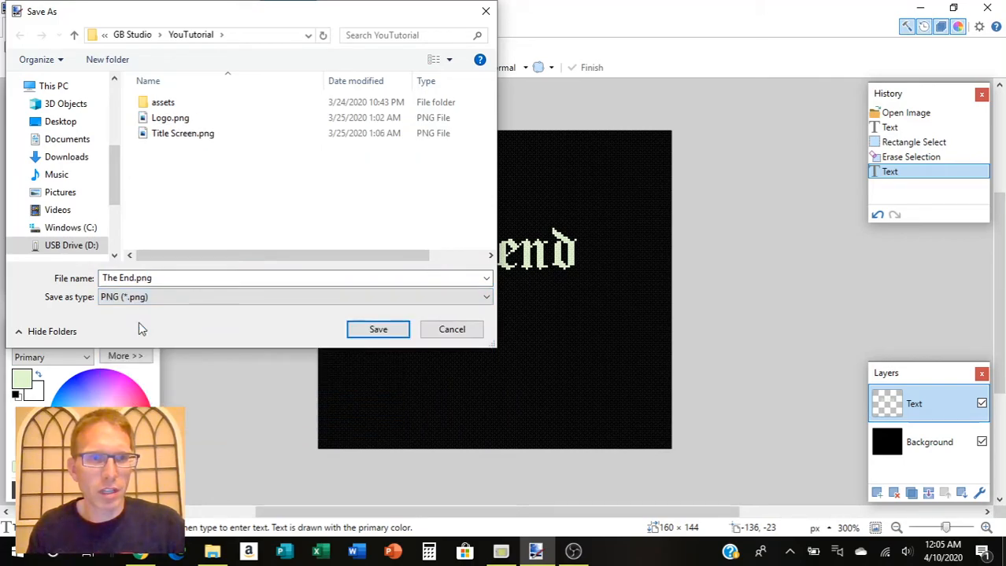
click(376, 330)
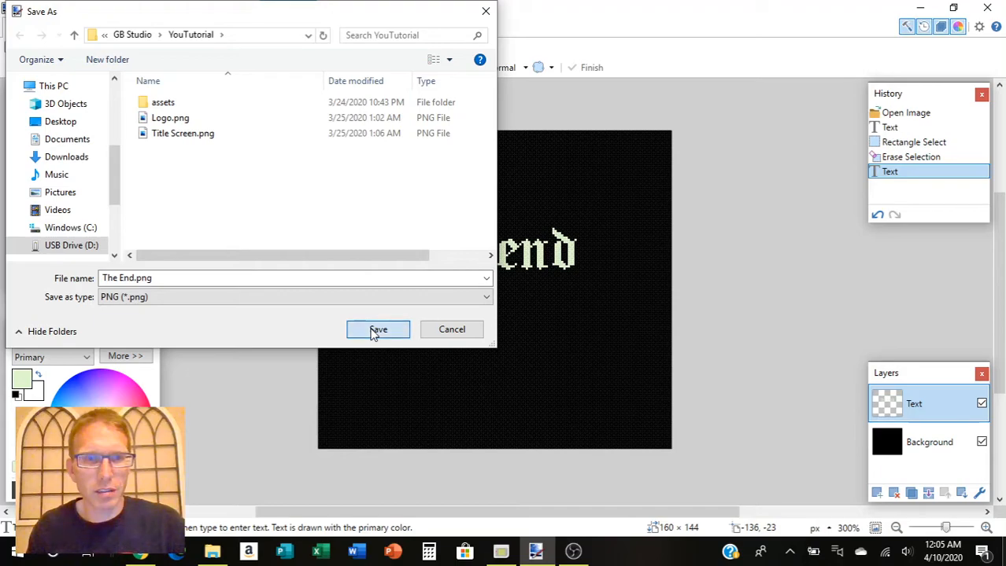
click(612, 395)
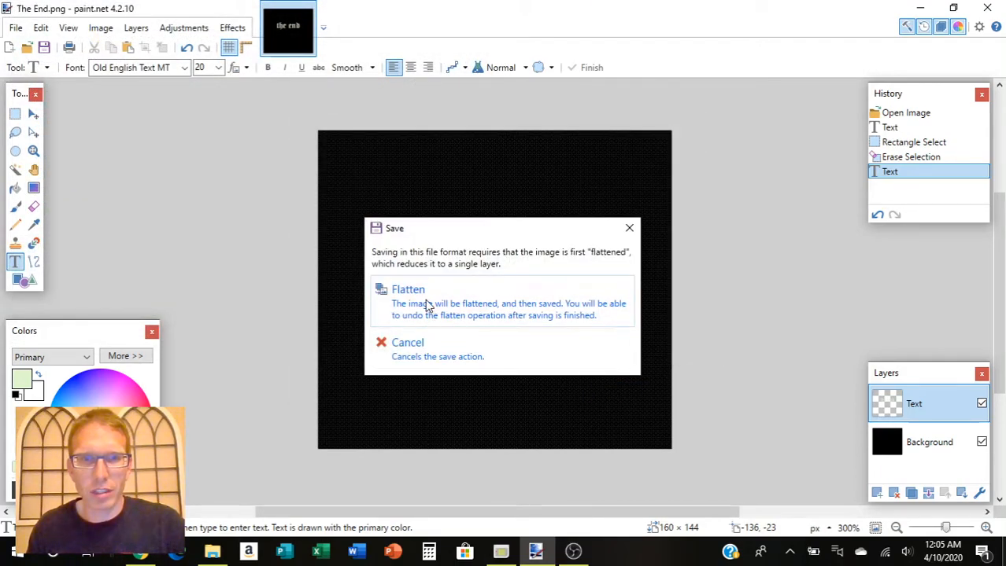
click(427, 304)
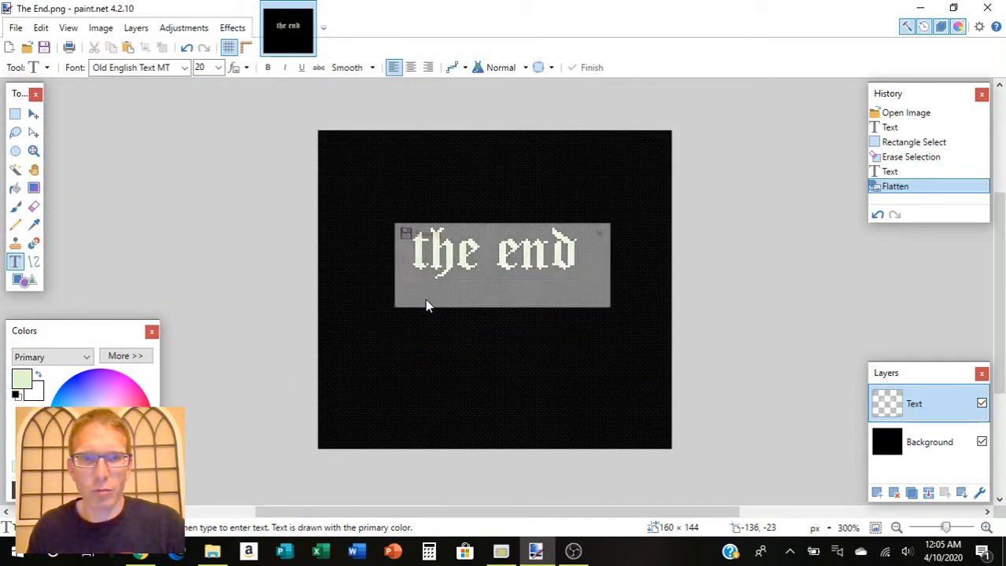
Step: Save another copy of The End.png in the project's assets/backgrounds folder with the default PNG settings
click(15, 27)
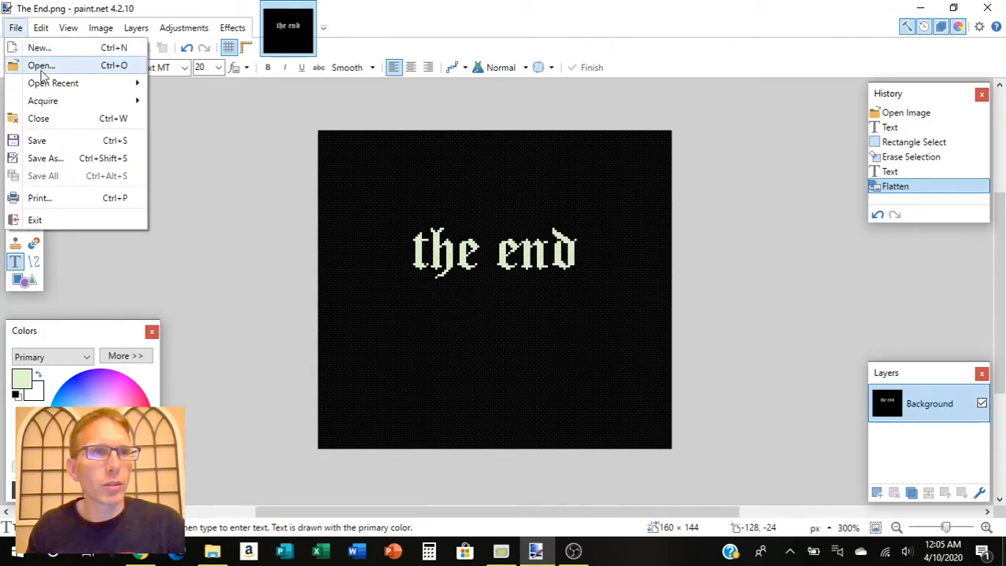
click(44, 158)
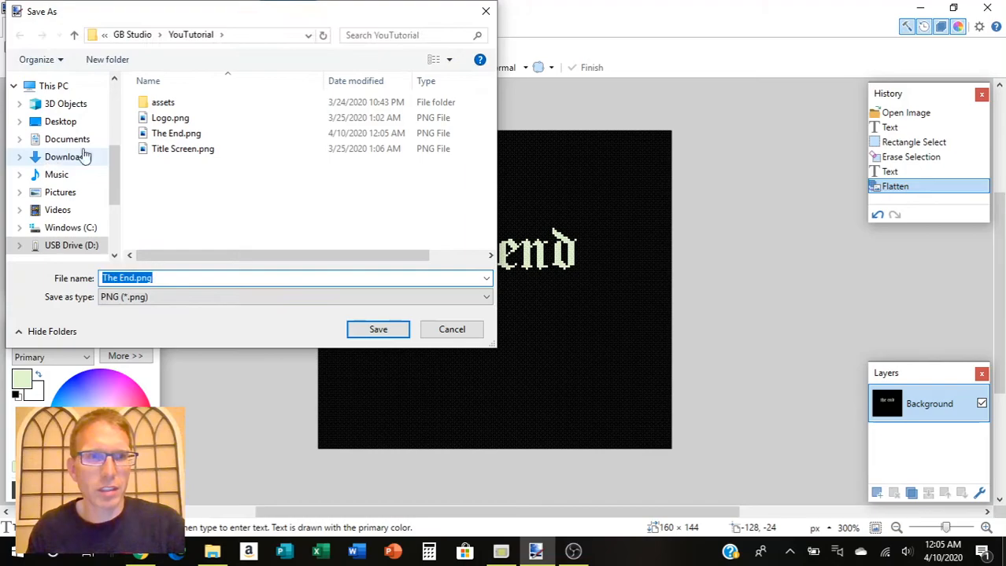
double_click(166, 103)
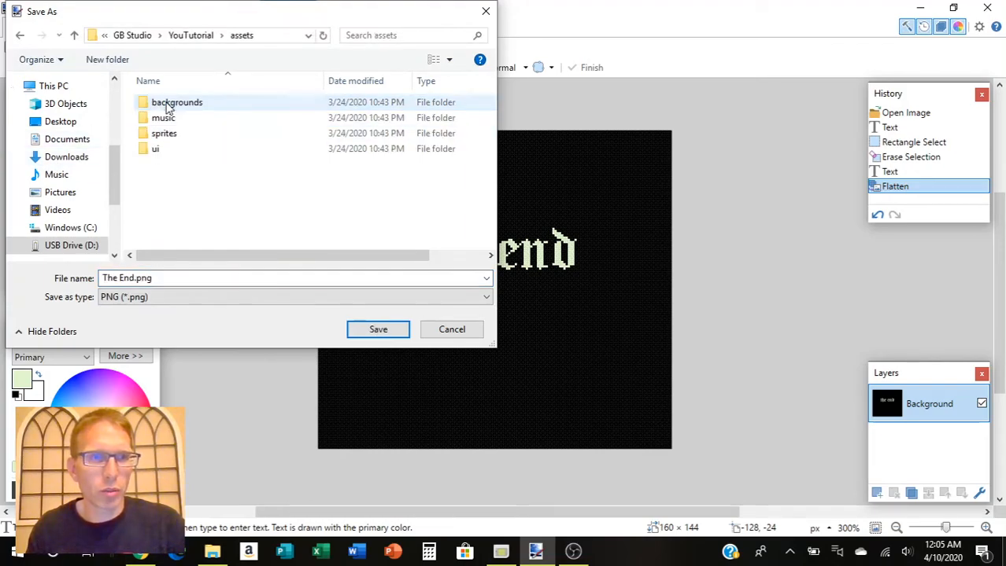
double_click(167, 105)
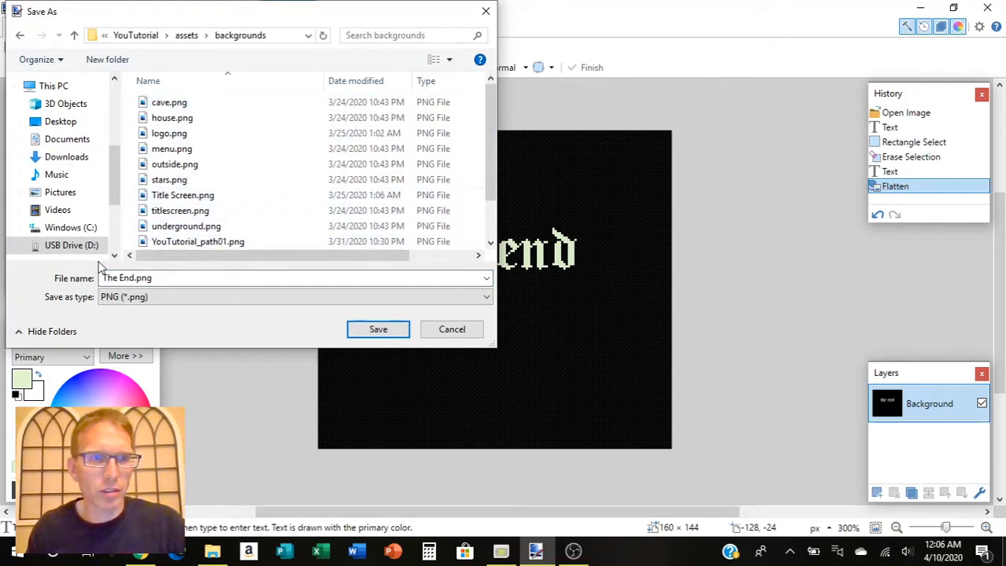
click(375, 331)
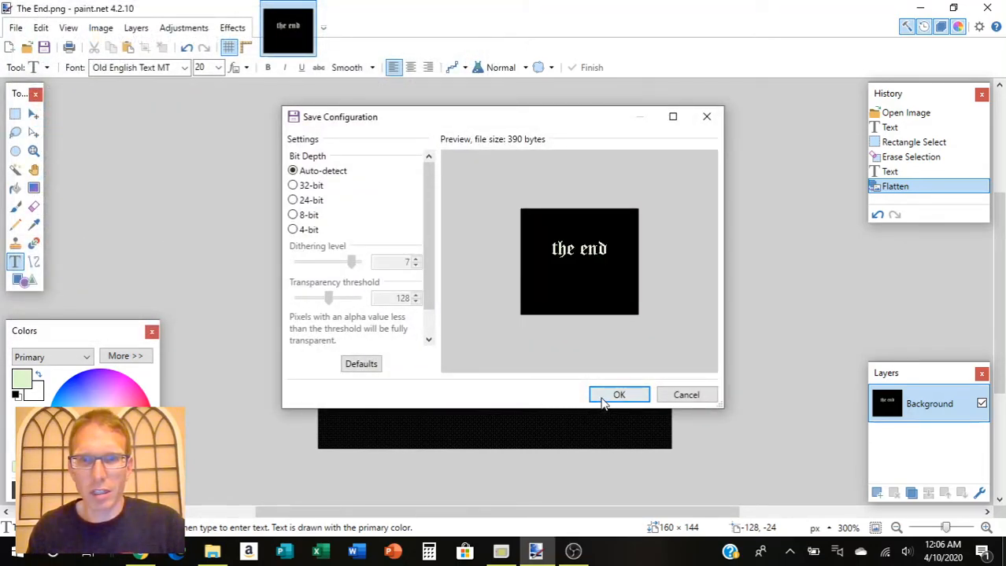
click(614, 396)
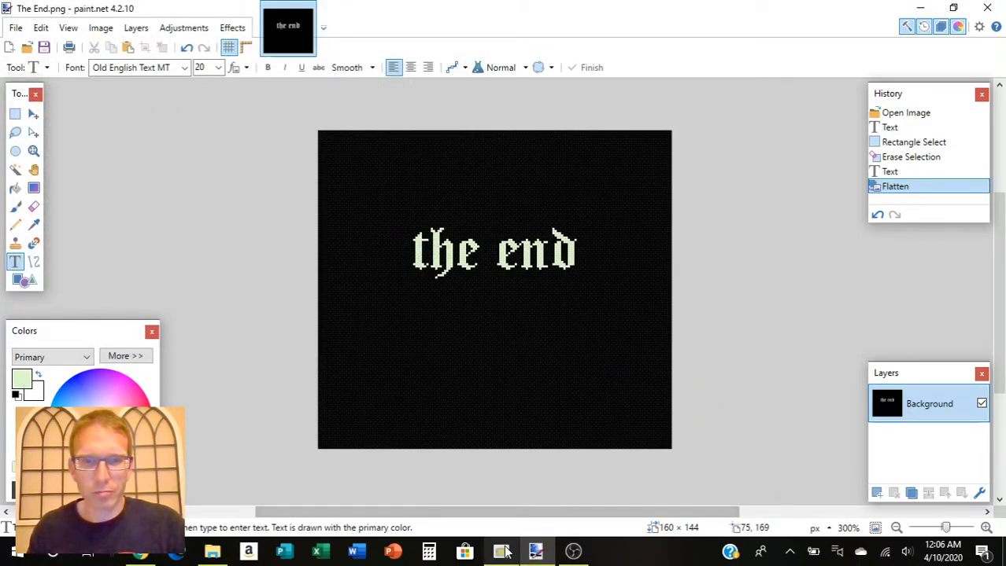
Step: Switch to GB Studio, save the YouTutorial project and close the program
click(501, 553)
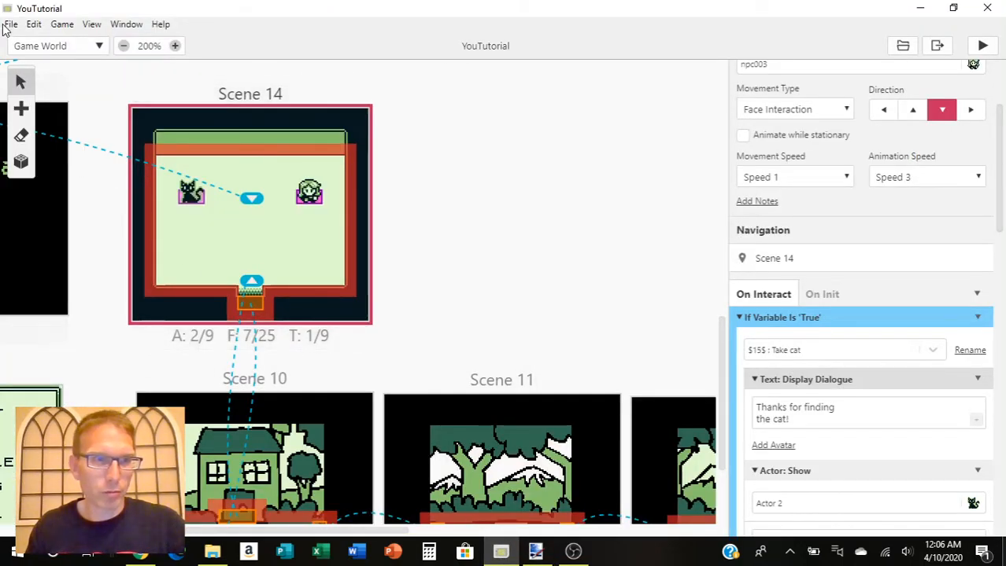
click(12, 26)
click(27, 82)
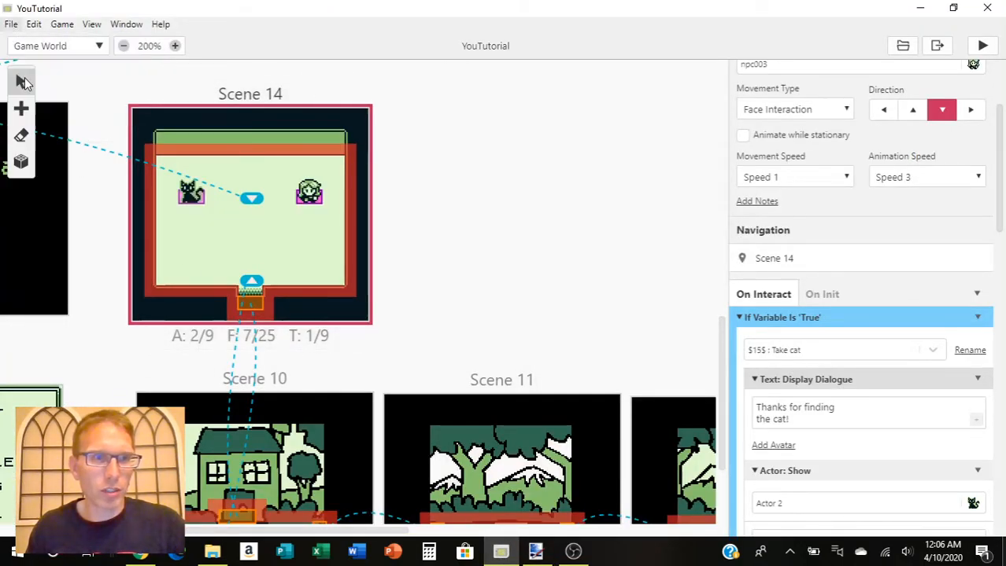
click(986, 8)
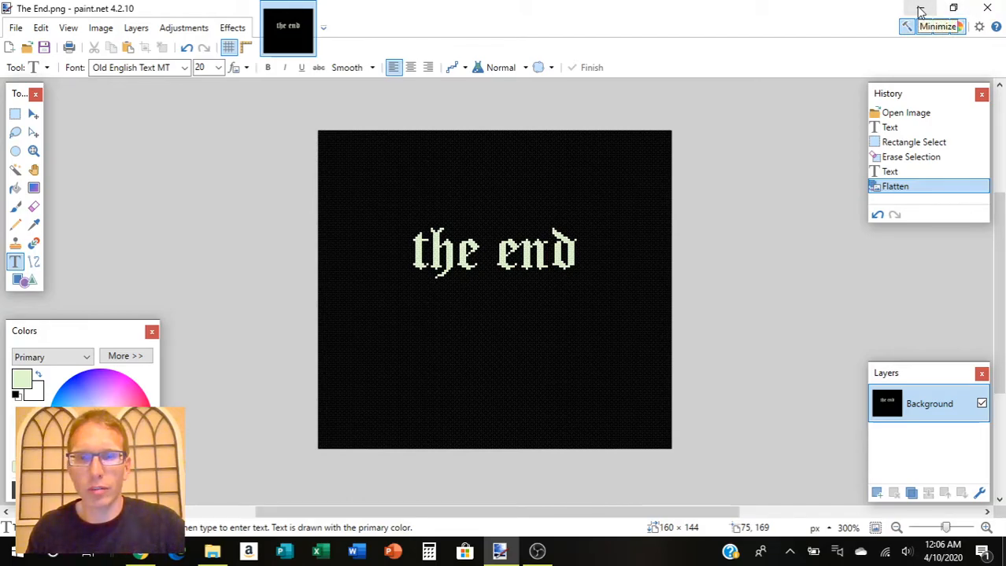
Step: Relaunch GB Studio from the desktop and reopen the recent project YouTutorial.gbsproj
click(920, 10)
drag(818, 16, 681, 33)
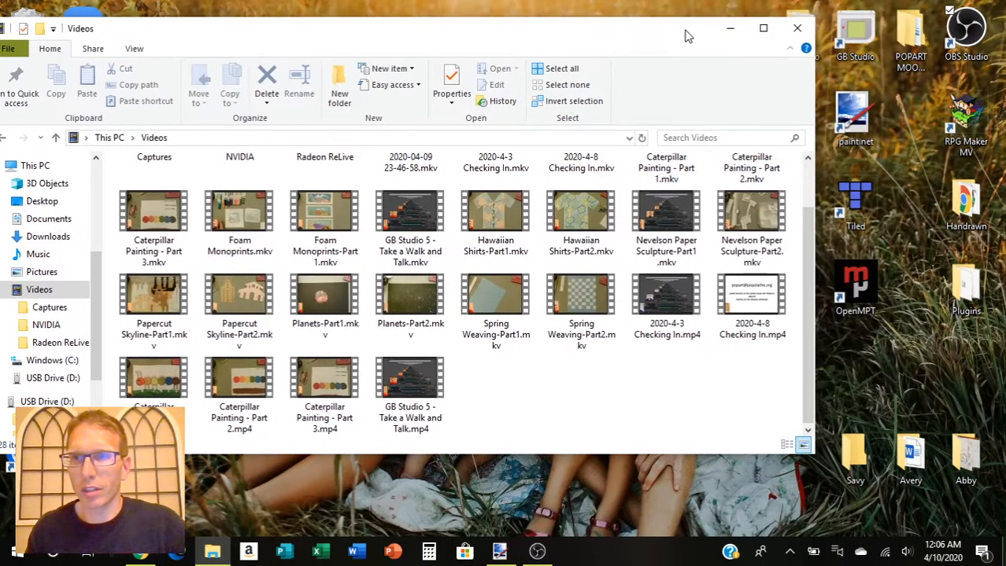
double_click(856, 33)
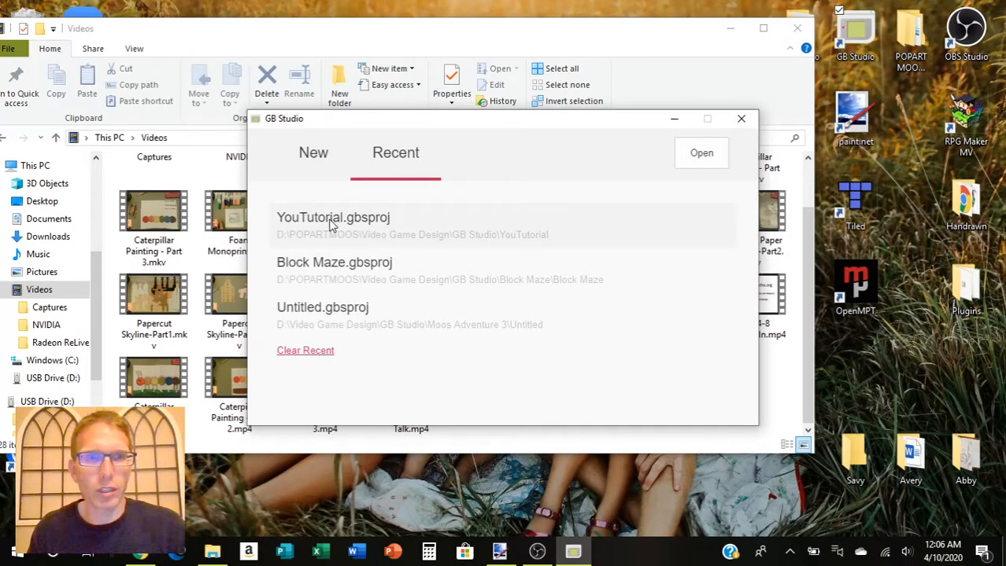
click(331, 226)
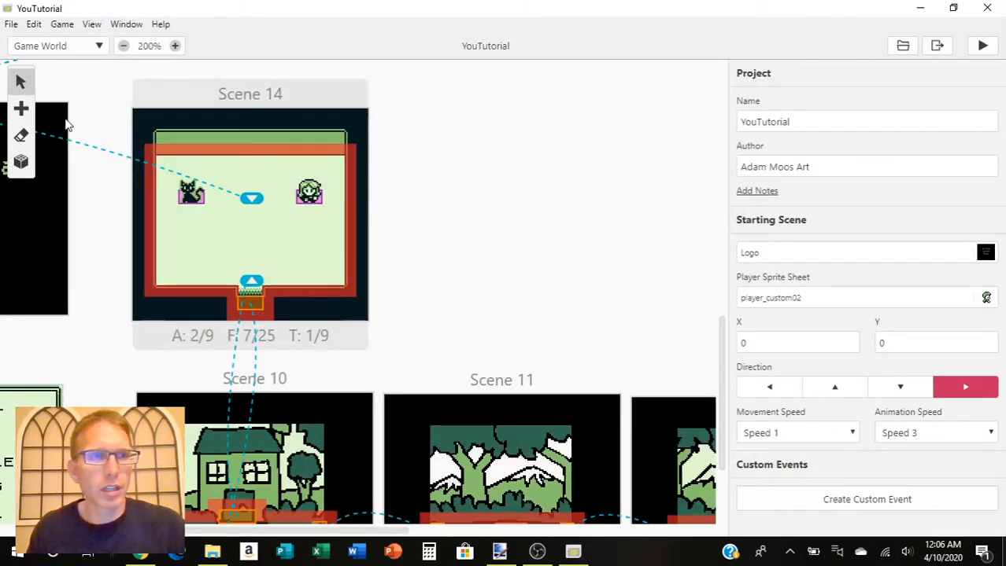
Step: Add a new scene, place it beside Scene 14 and set its background to The End
click(22, 107)
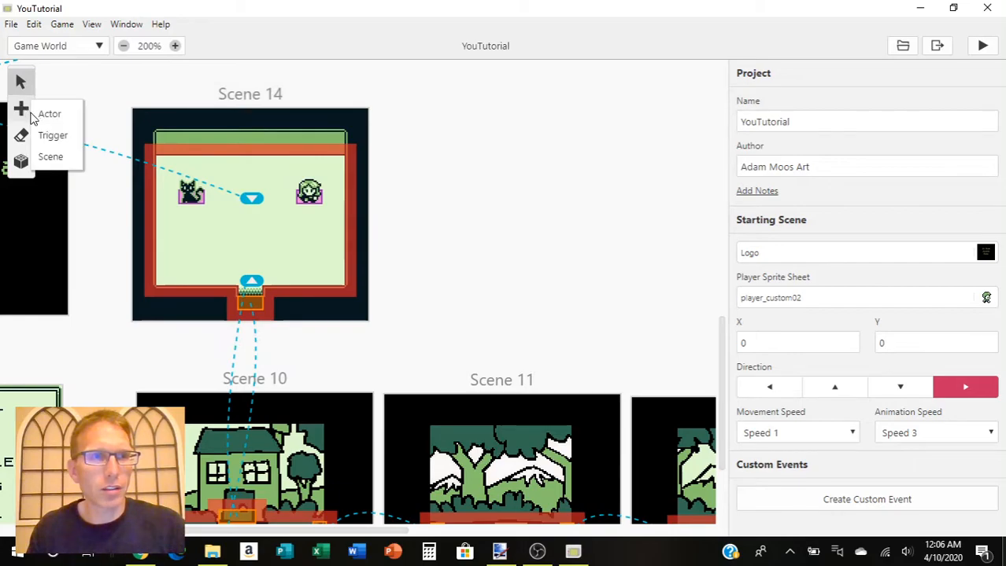
click(50, 157)
click(534, 202)
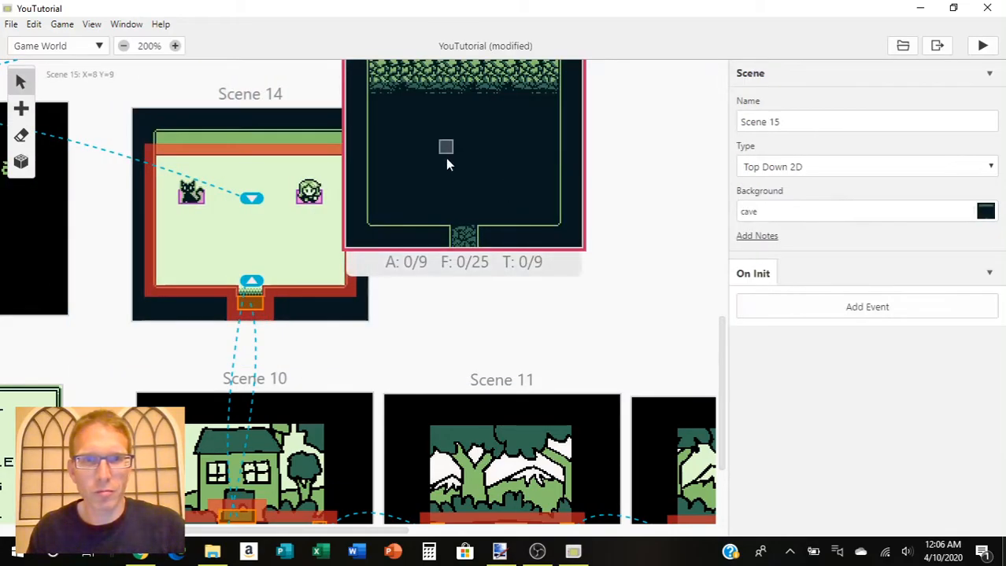
scroll(488, 251, up, 5)
drag(447, 240, 507, 305)
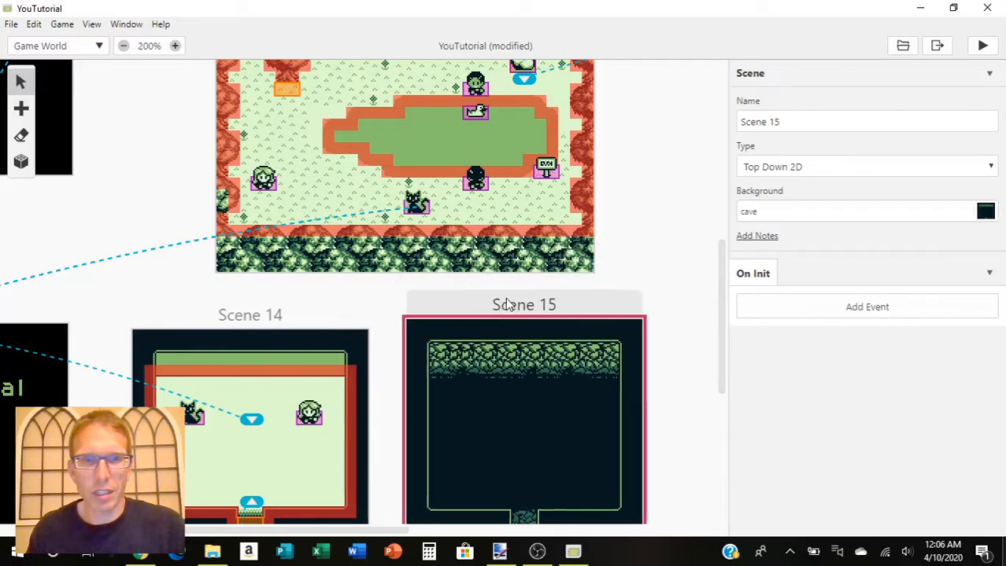
scroll(496, 283, down, 3)
drag(455, 161, 443, 168)
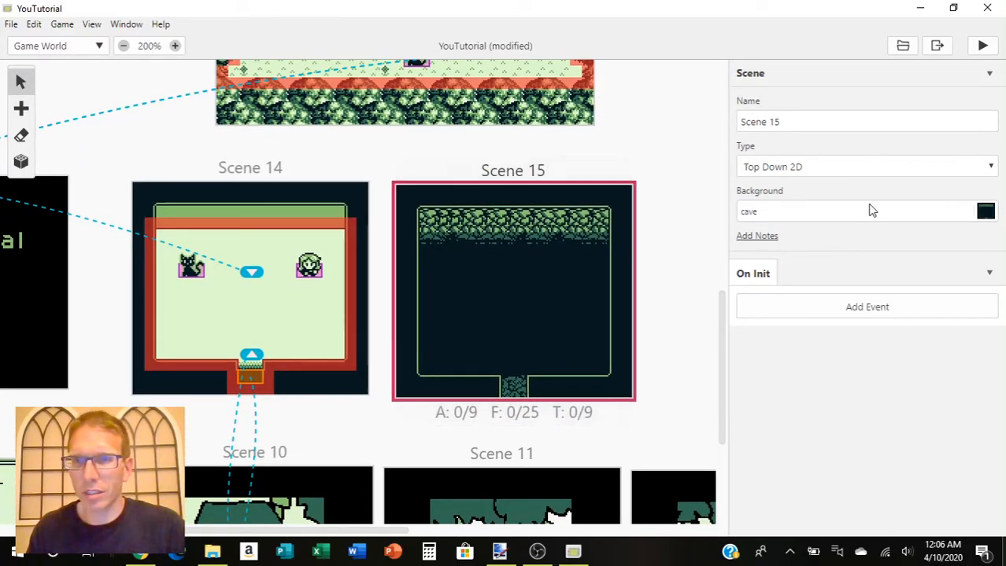
click(982, 220)
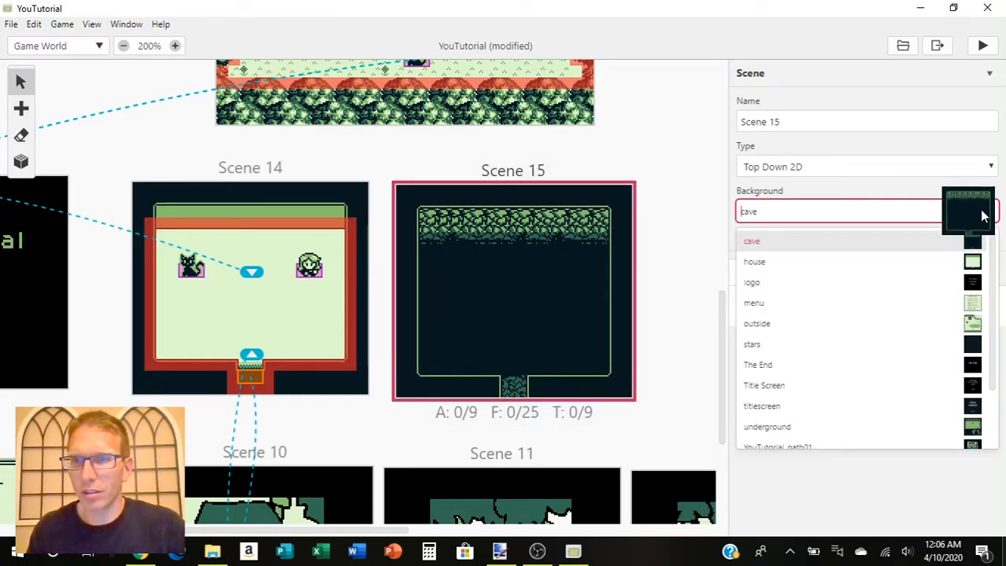
click(790, 370)
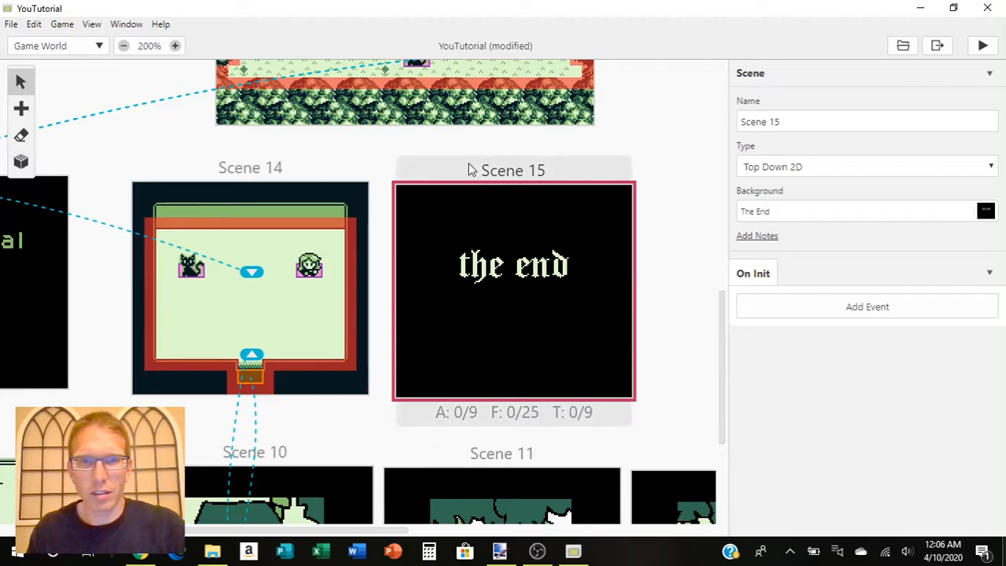
Step: Add a Display Dialogue event to the ending scene's On Init script with the text "Thanks for playing."
click(775, 313)
text(di)
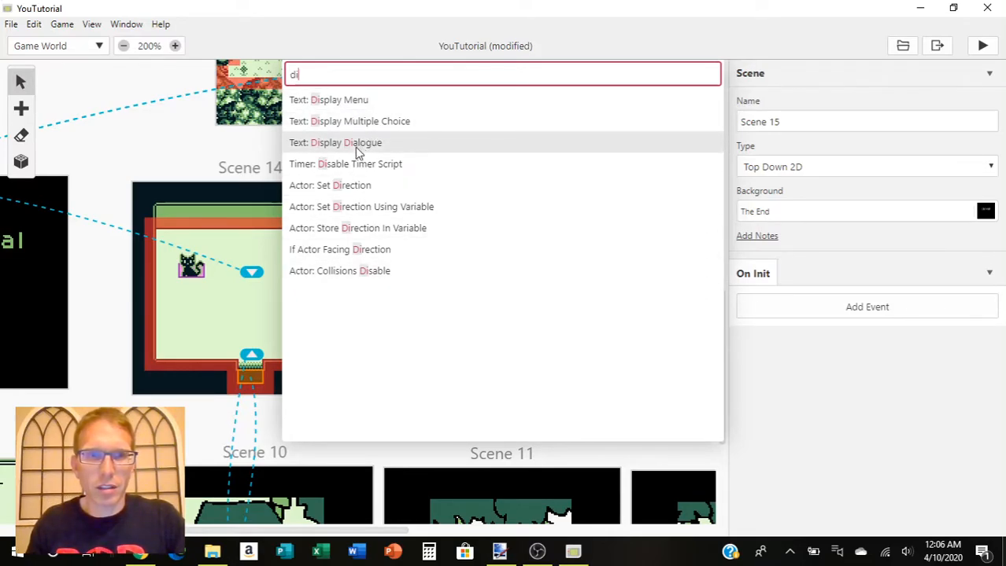
click(356, 145)
click(763, 327)
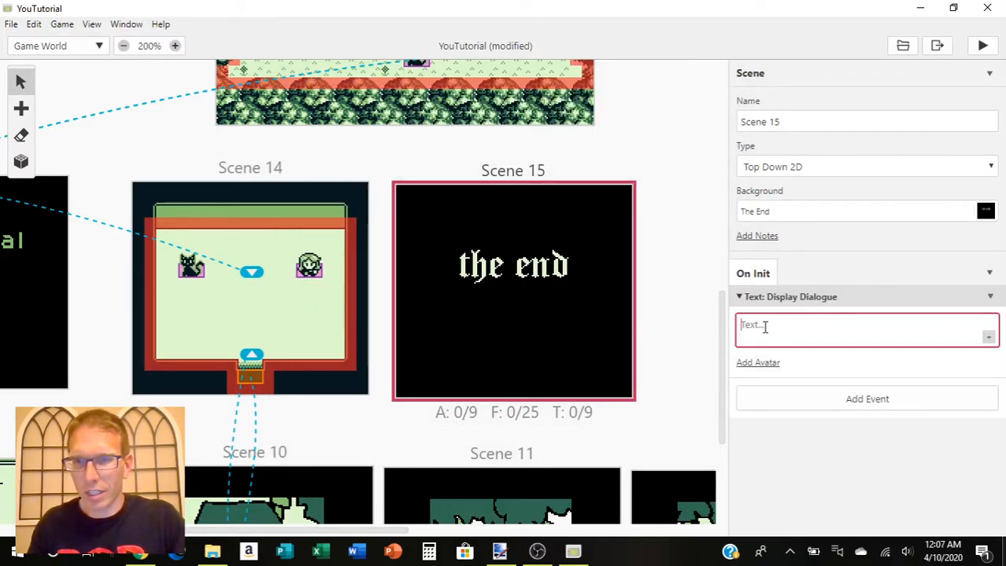
text(Than)
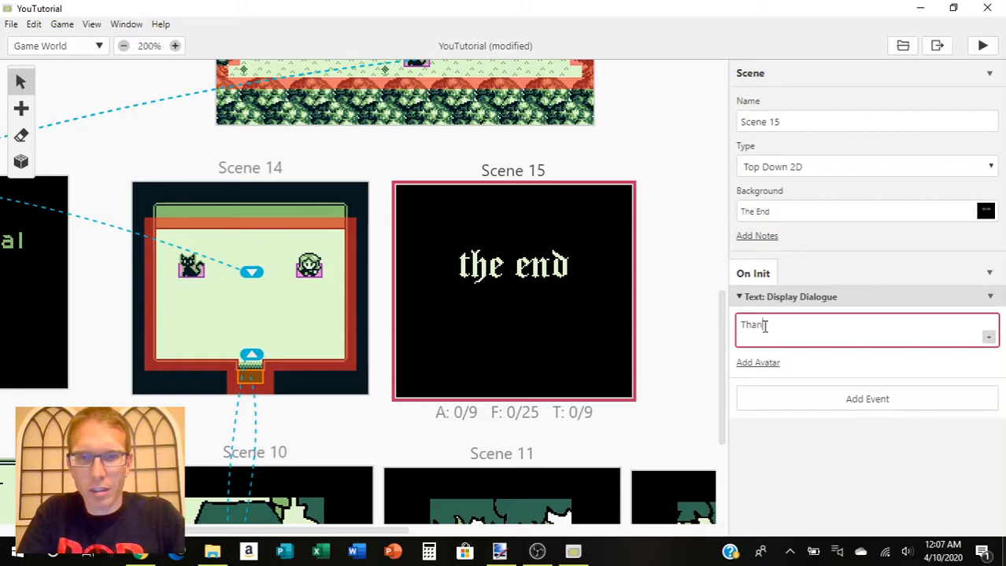
text(ks for playing.)
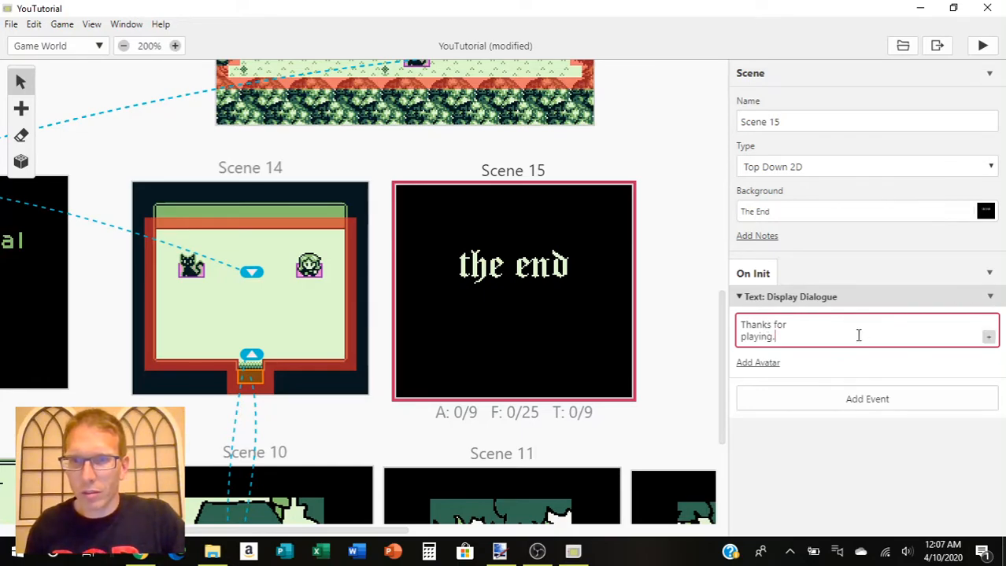
click(803, 408)
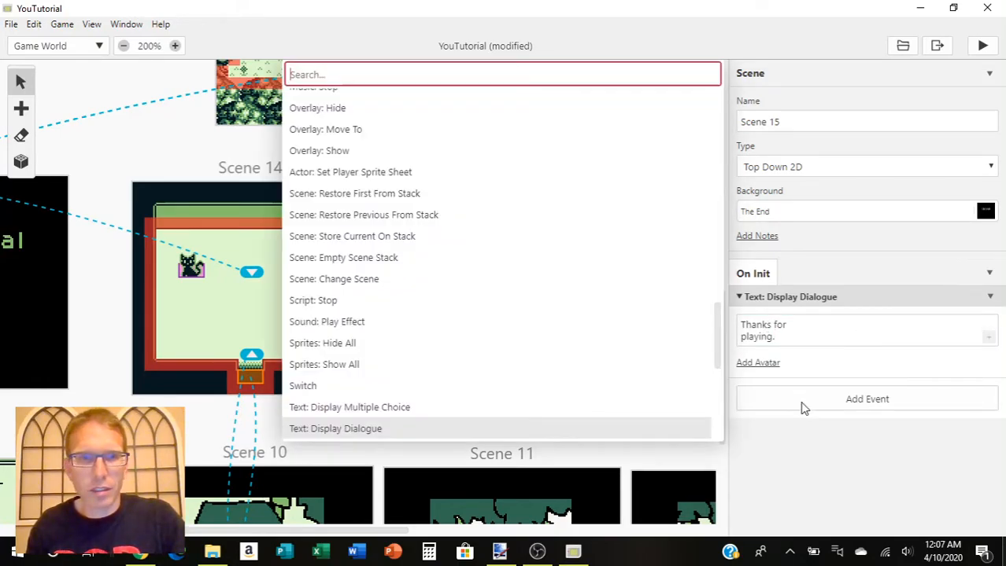
click(815, 328)
click(989, 337)
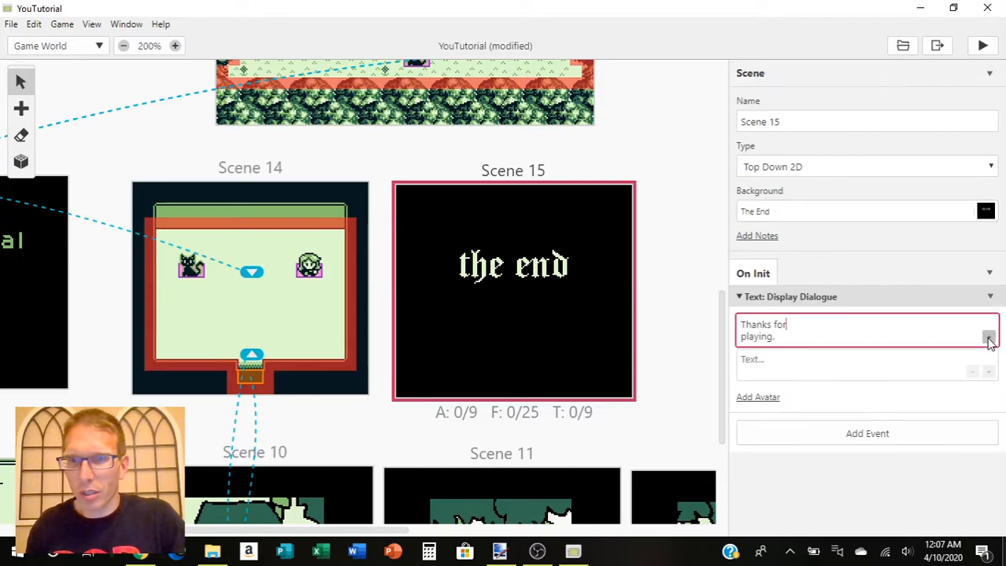
click(803, 363)
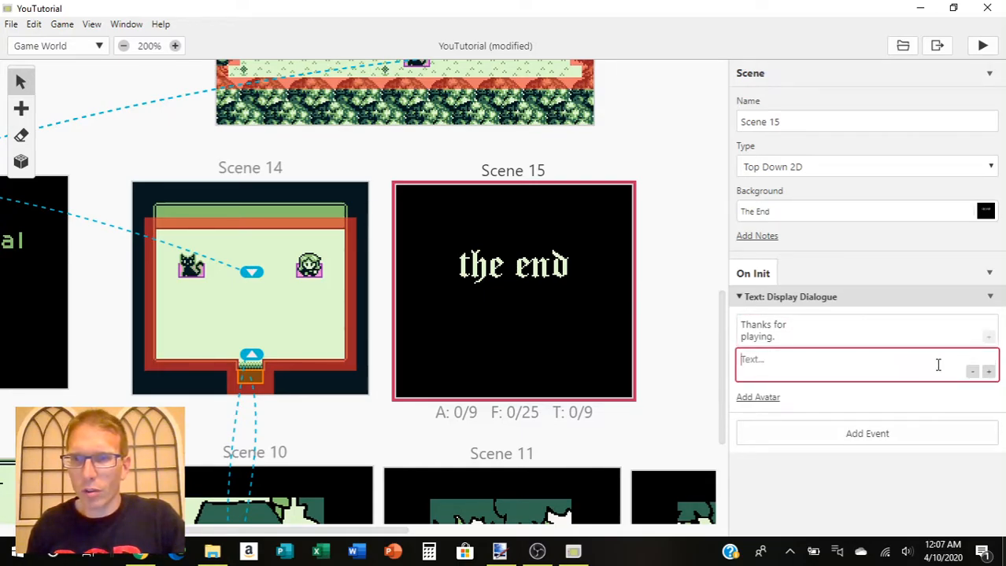
click(974, 372)
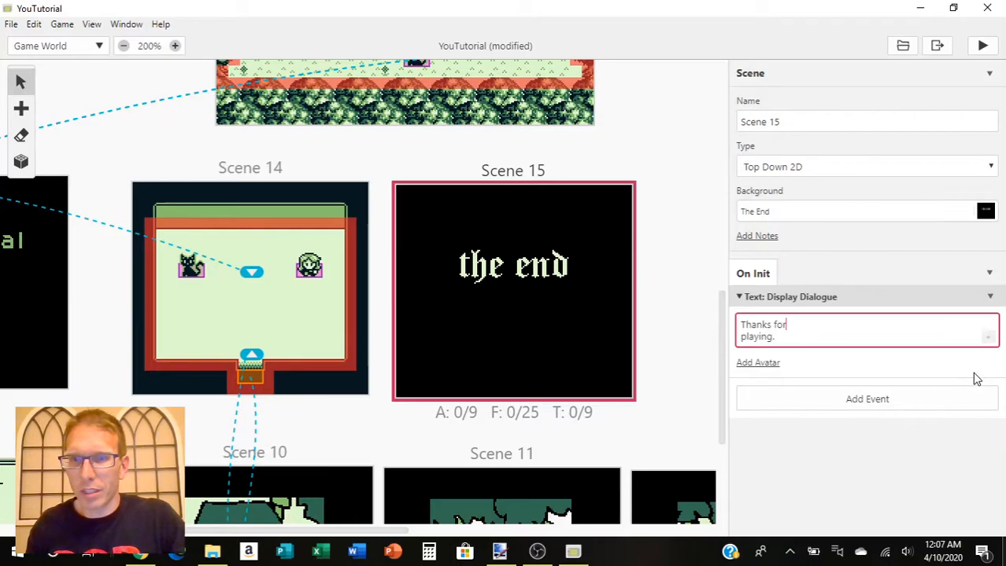
Step: Add a Display Multiple Choice event after the closing dialogue and rename its variable to restart
click(817, 406)
text(mu)
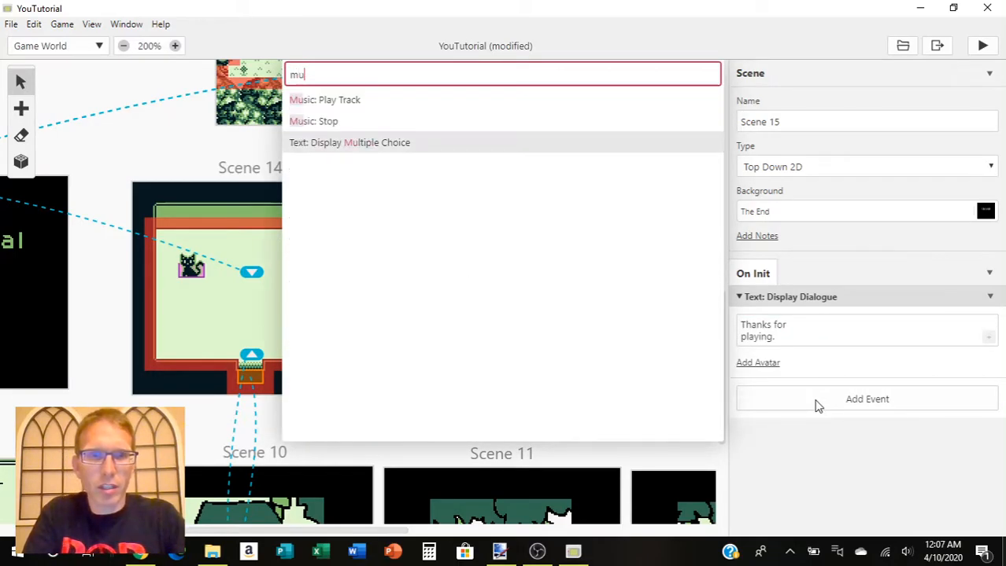
click(402, 144)
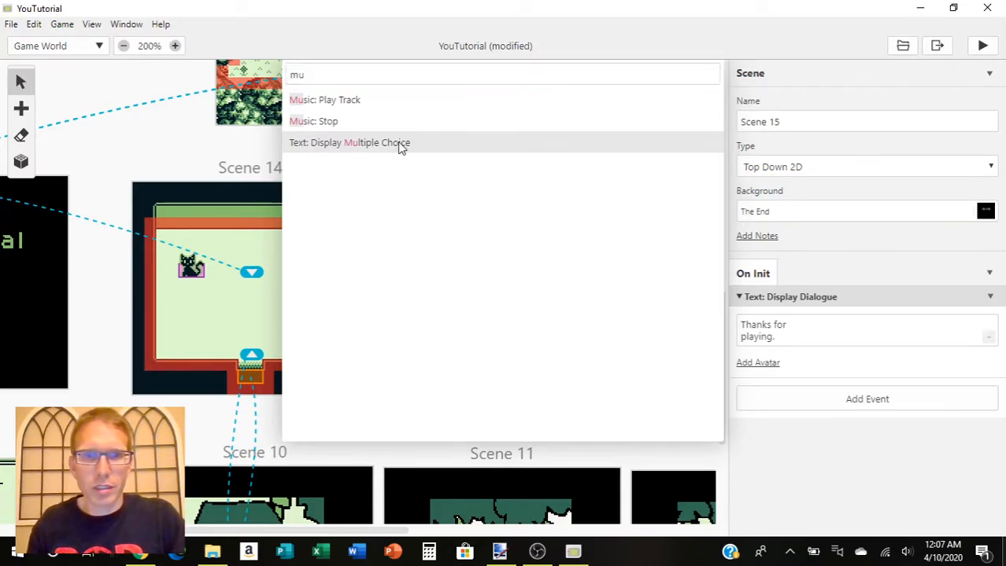
scroll(862, 448, down, 1)
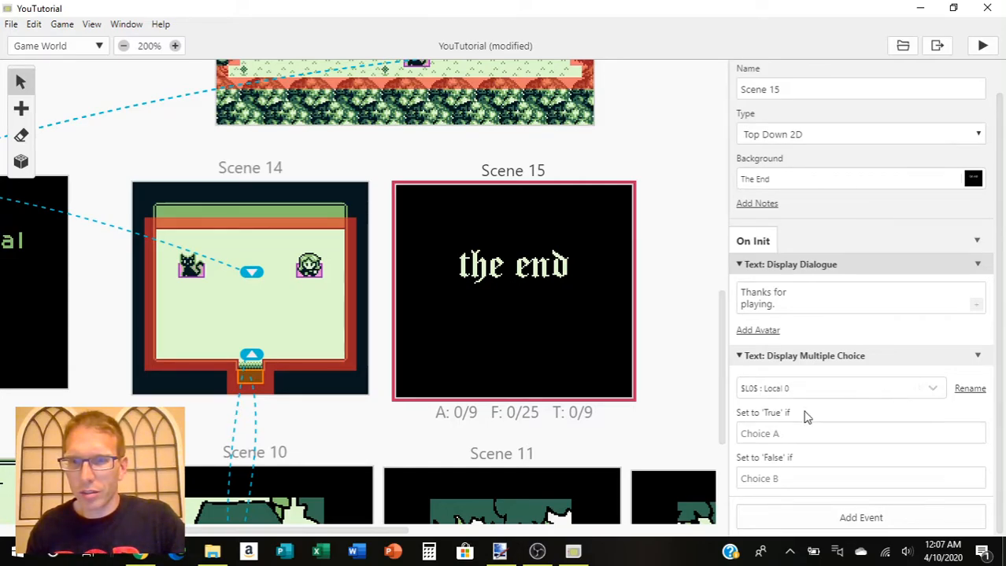
click(967, 389)
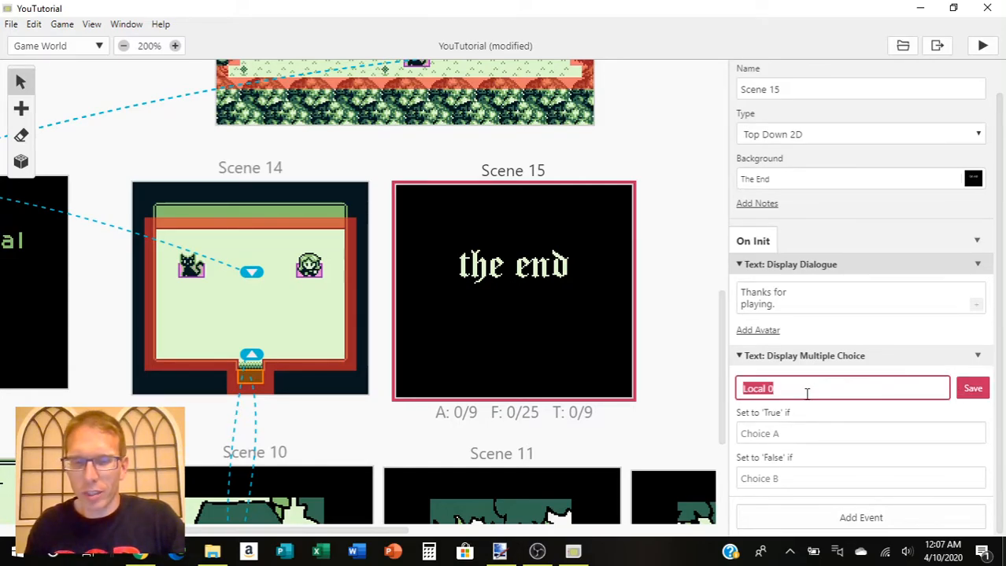
text(res)
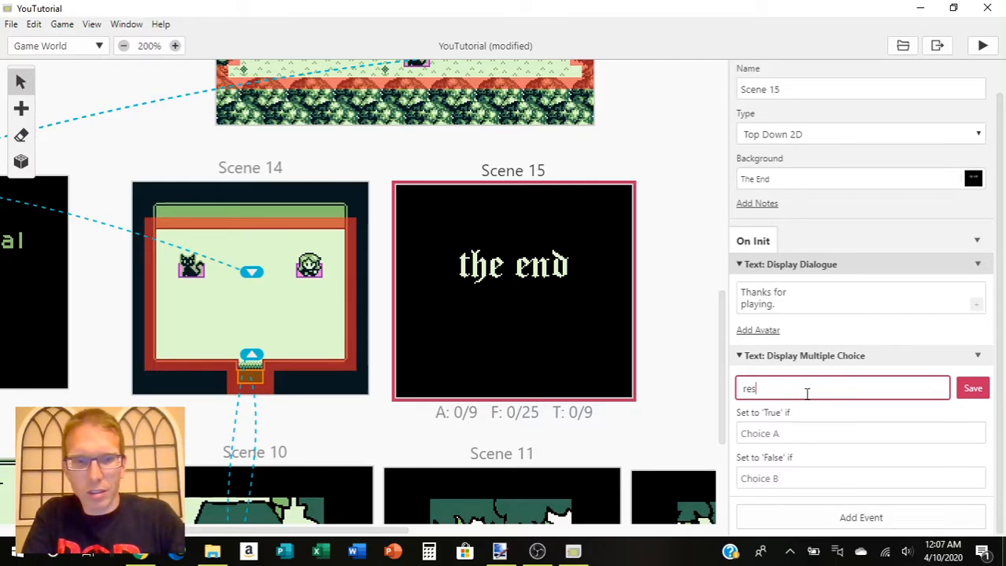
text(tart)
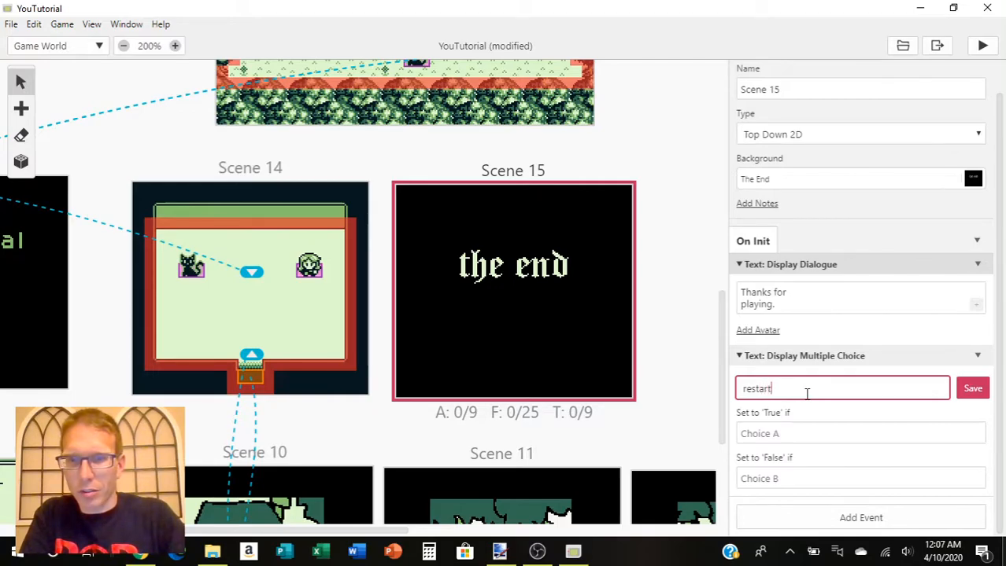
Step: Set the true choice to "Restart the game." and the false choice to "Stay here a bit."
click(792, 433)
text(Restart the game)
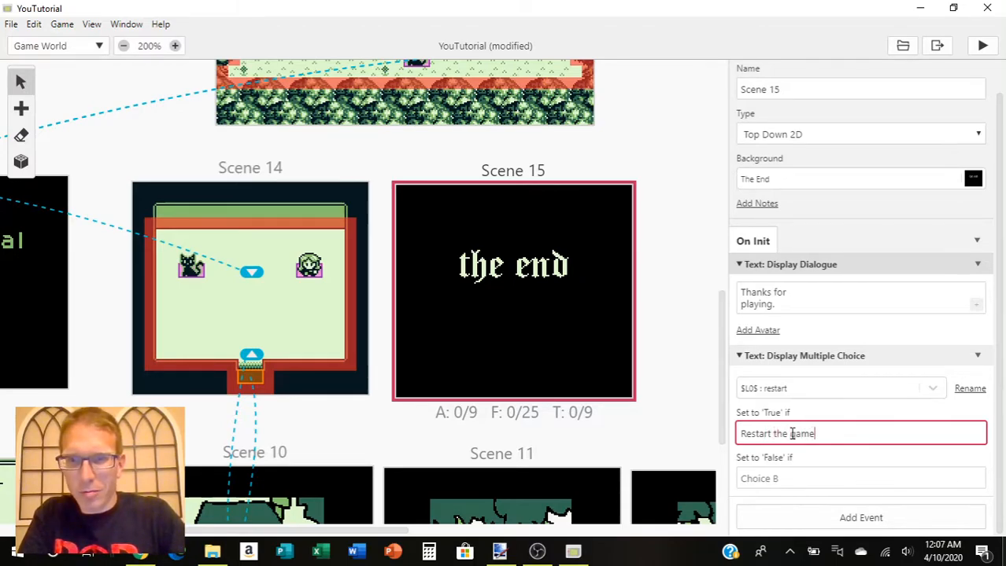
click(782, 479)
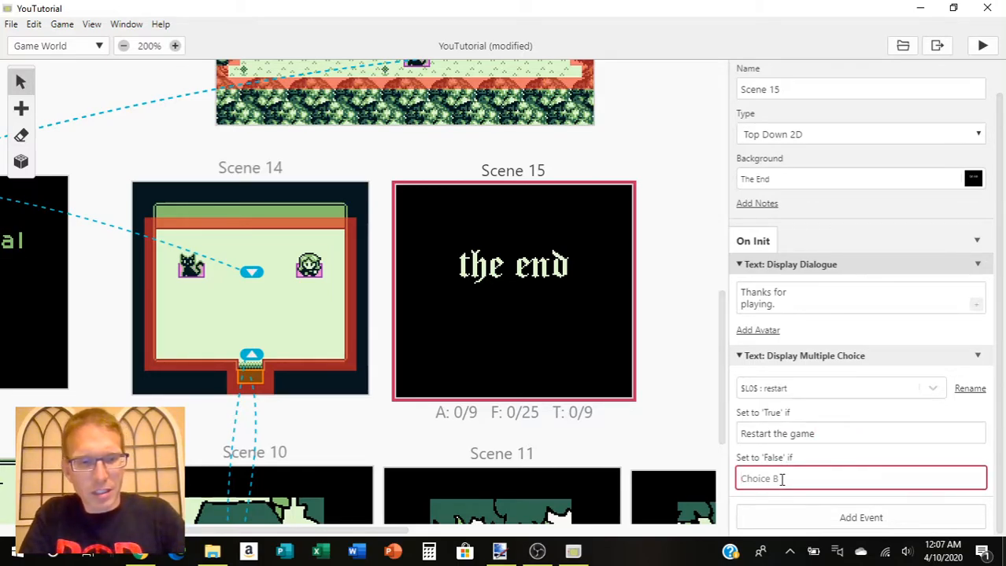
text(Stay here a bit.)
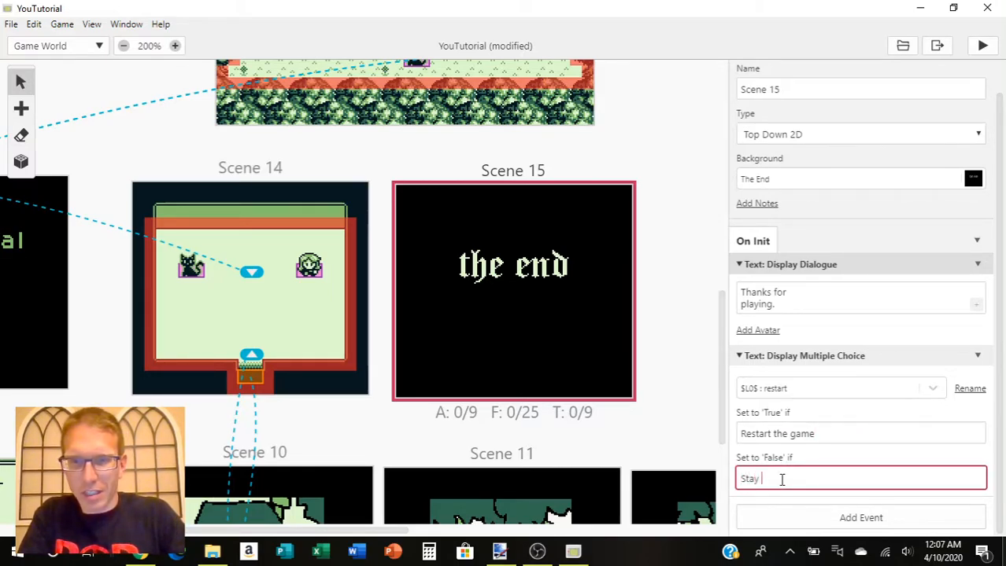
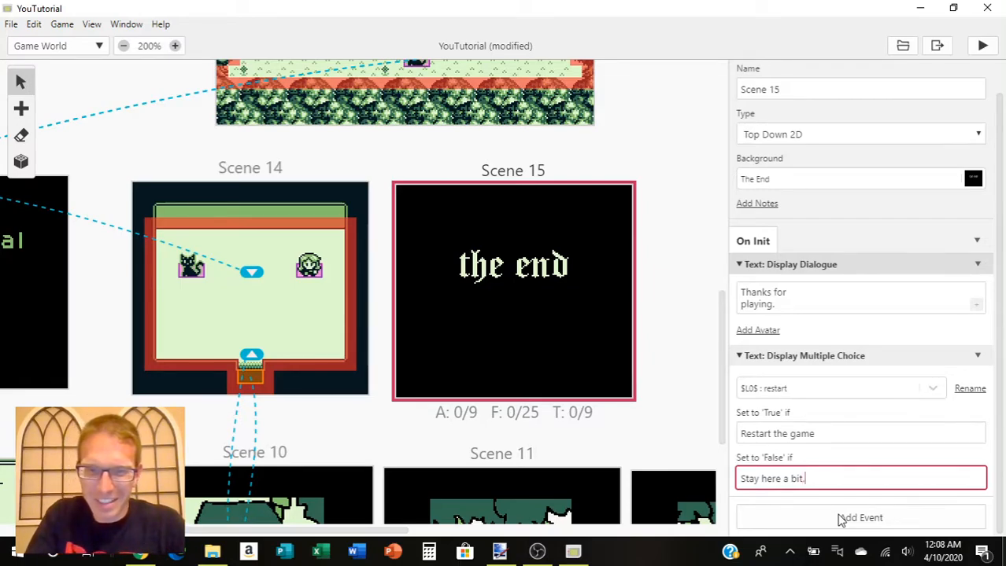
click(820, 437)
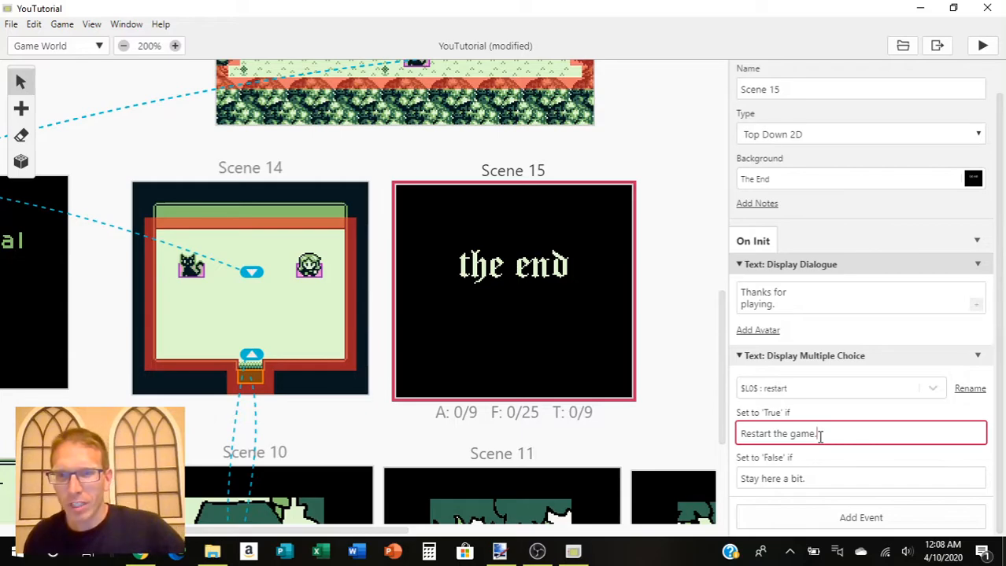
Step: Add an If Variable Is 'True' event for the restart variable below the multiple choice
click(833, 522)
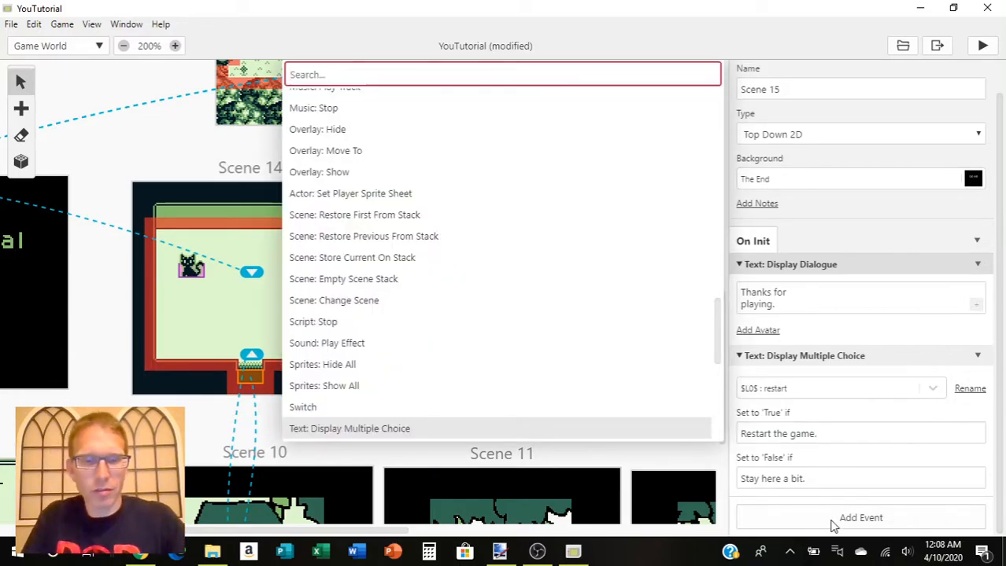
text(if)
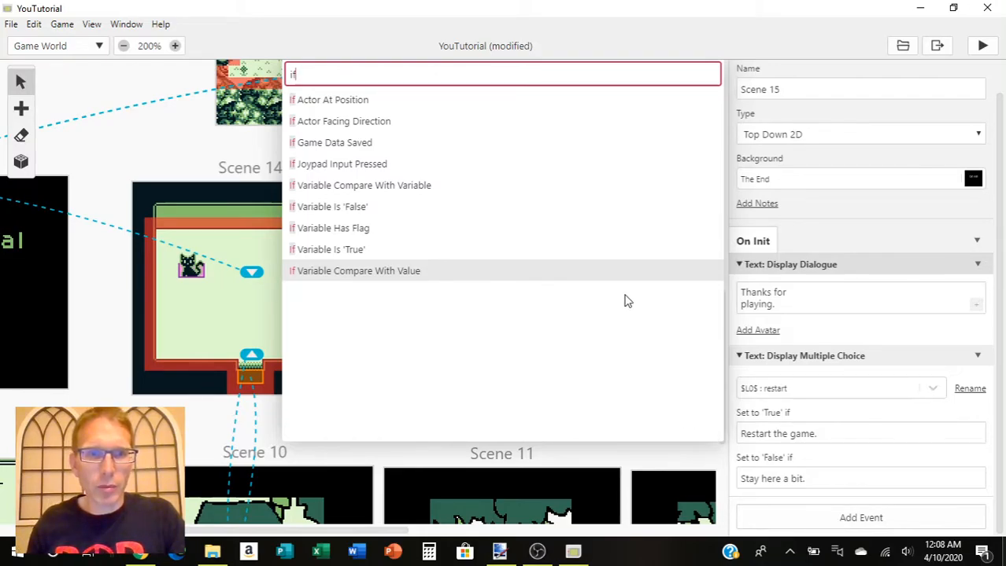
click(354, 250)
scroll(763, 411, down, 2)
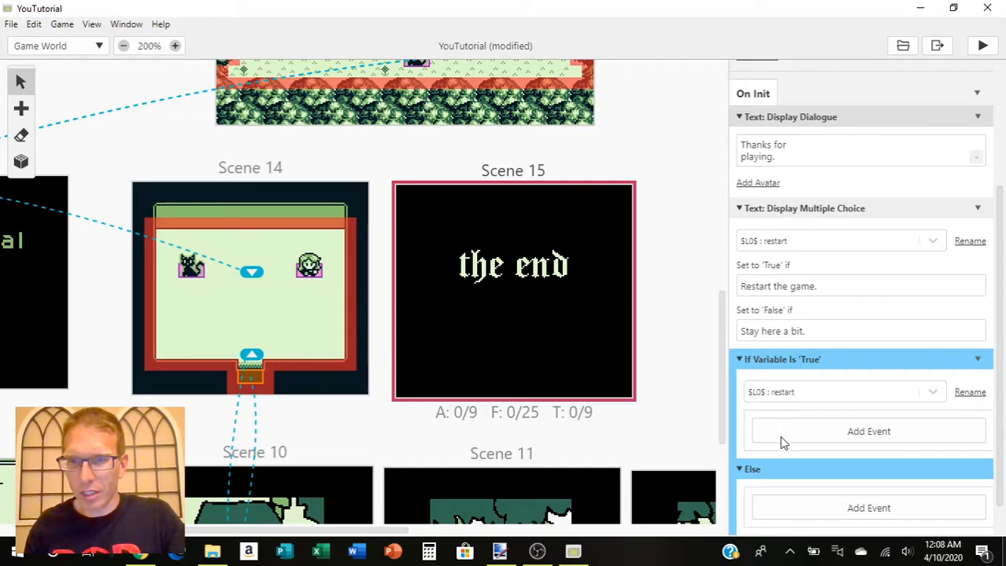
Step: Add a Change Scene event inside the true condition with Logo as the destination scene
click(783, 441)
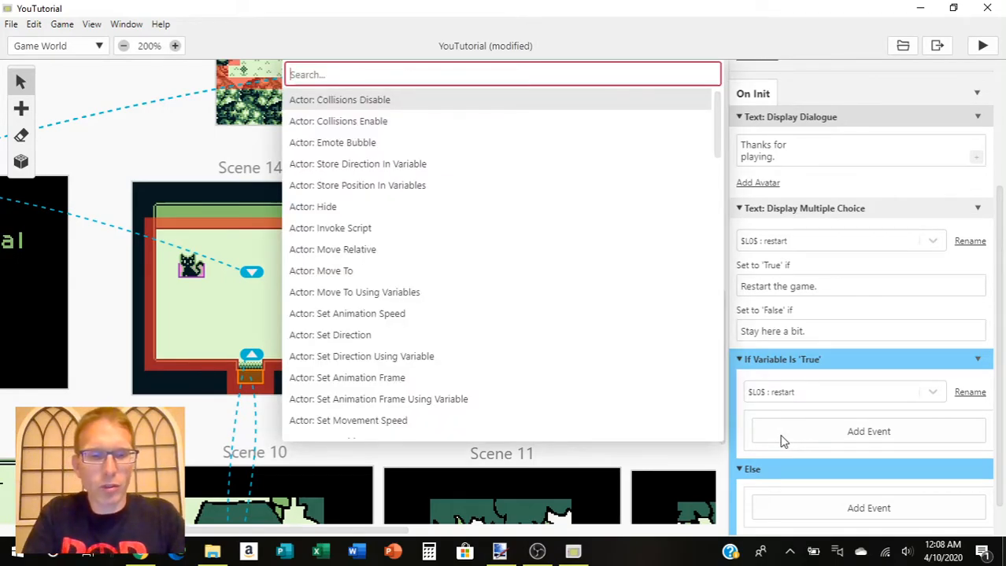
text(cha)
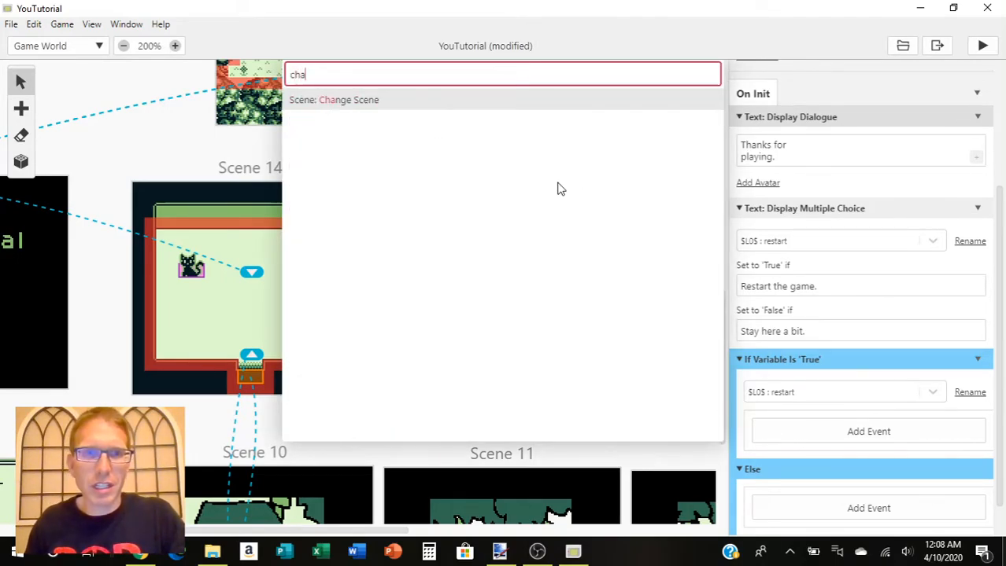
click(373, 106)
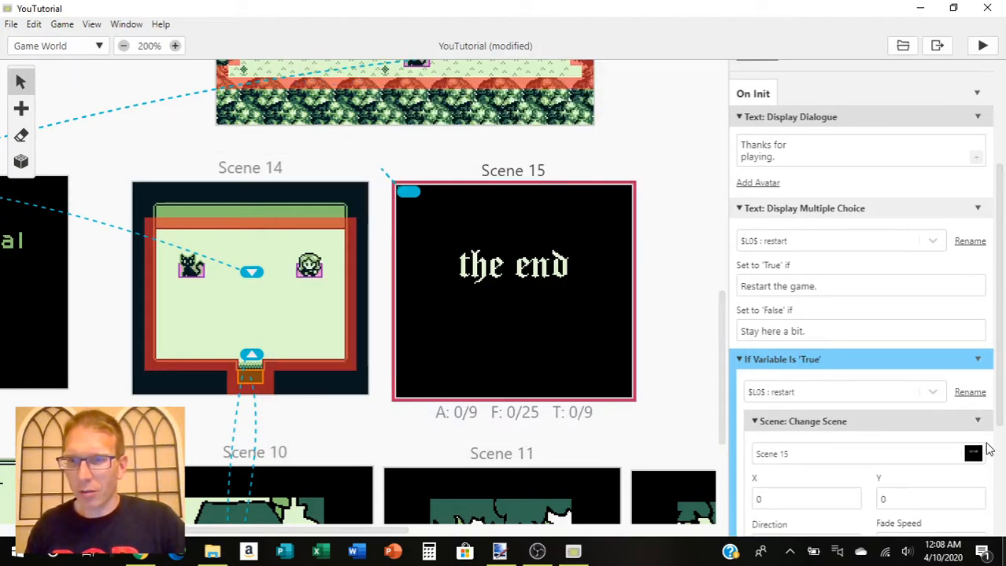
click(963, 454)
scroll(914, 458, down, 2)
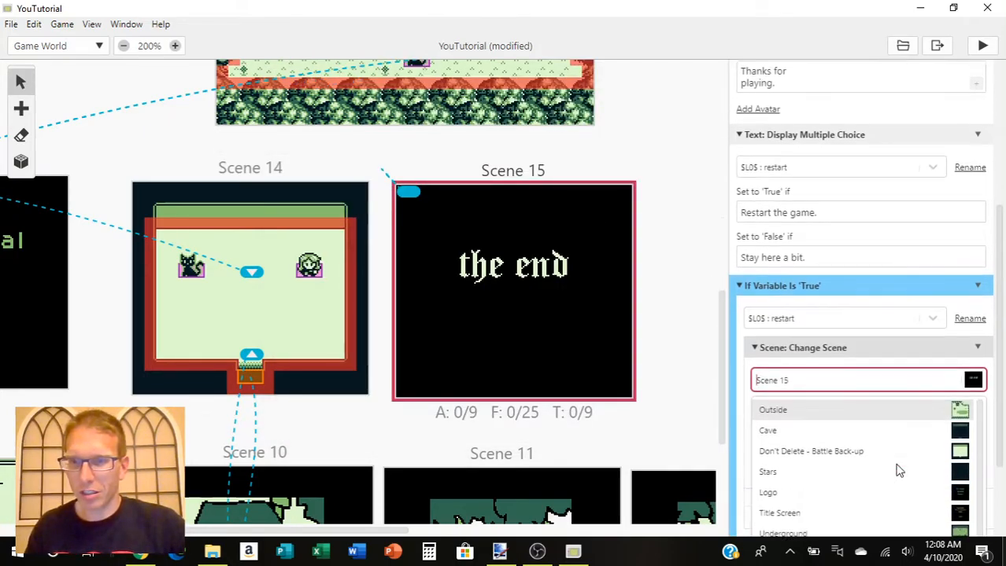
scroll(858, 391, down, 2)
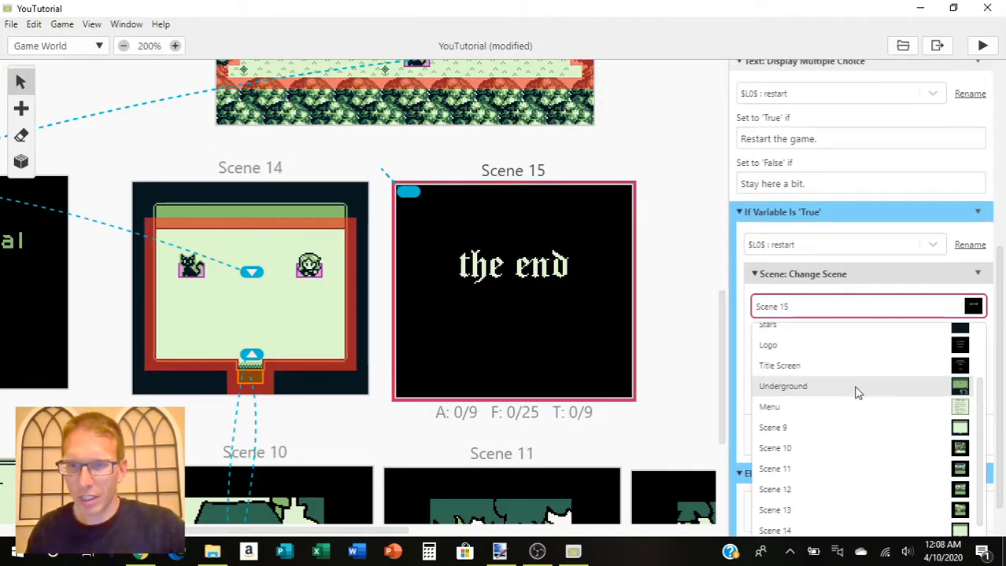
click(769, 346)
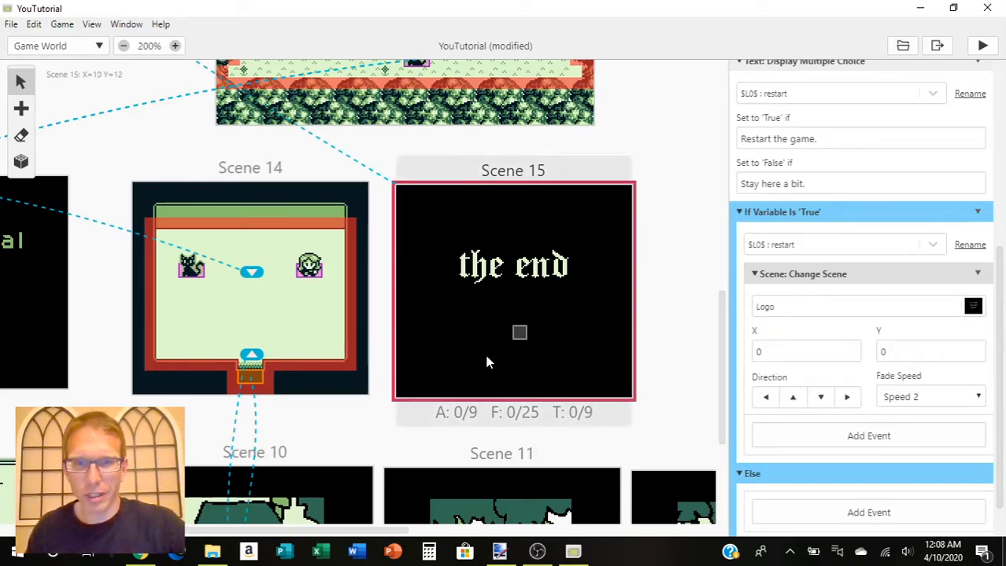
Step: Set the direction of the Change Scene event leading to Logo to right
drag(371, 531, 273, 525)
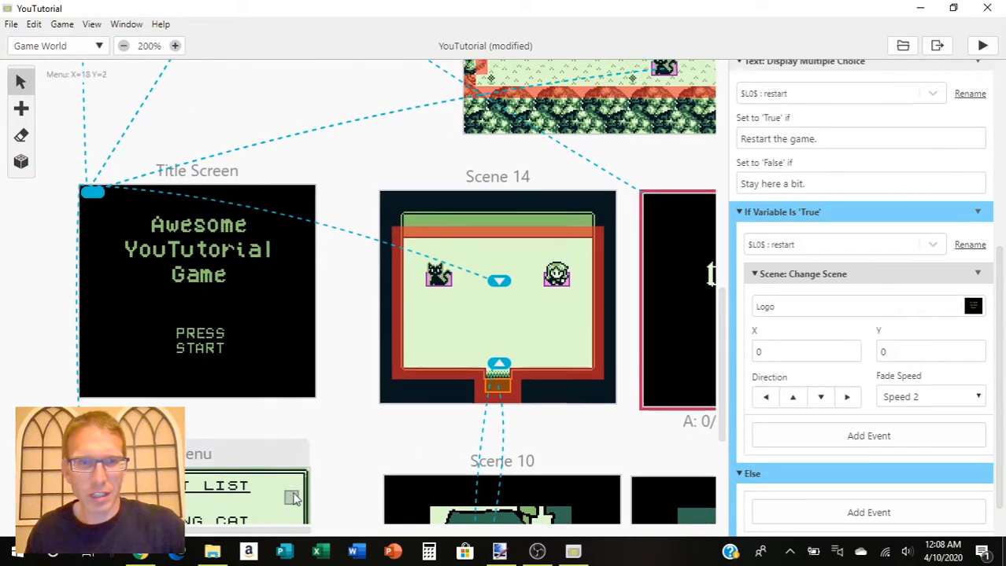
scroll(293, 493, up, 3)
scroll(297, 465, up, 2)
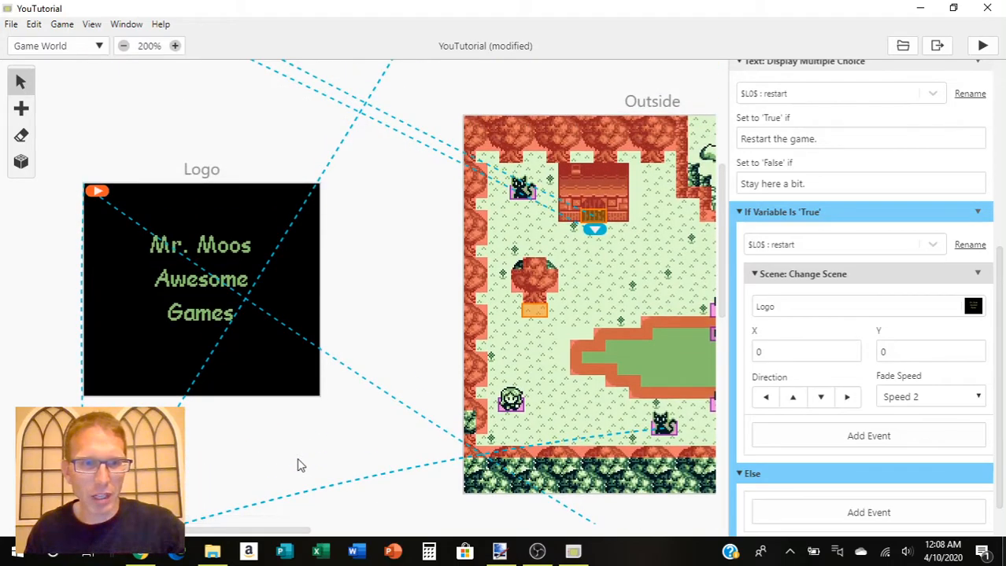
scroll(297, 462, down, 2)
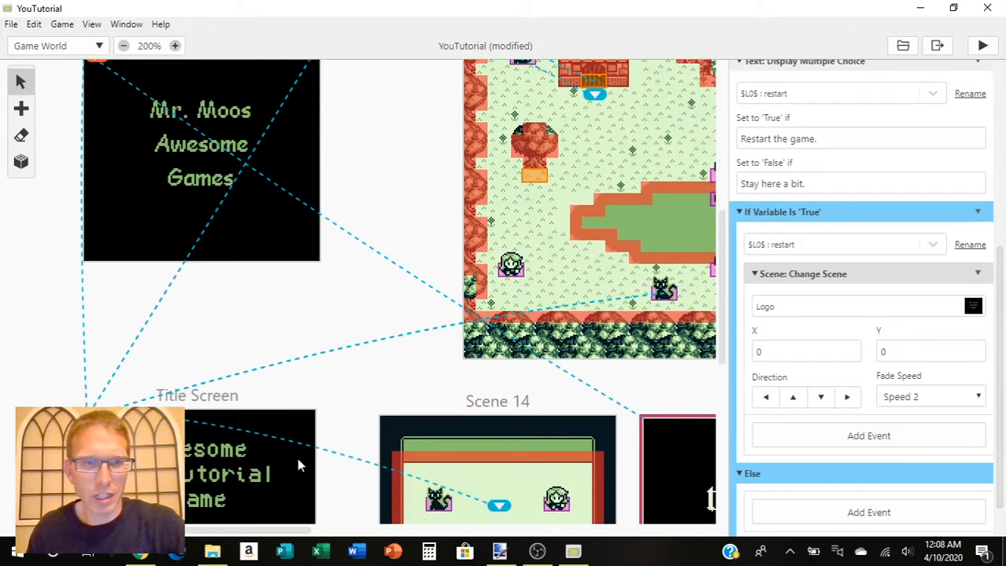
scroll(307, 452, down, 2)
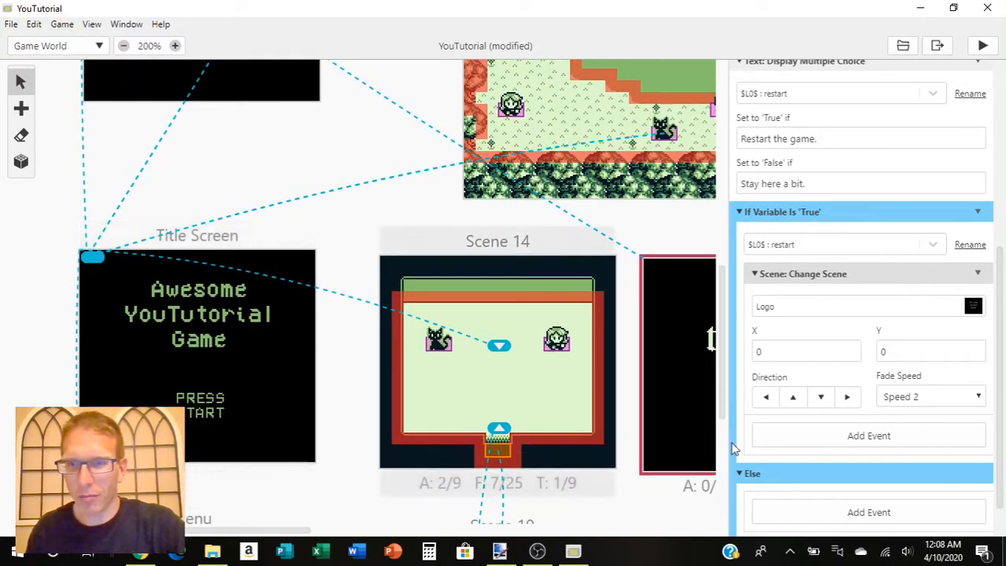
scroll(902, 425, down, 1)
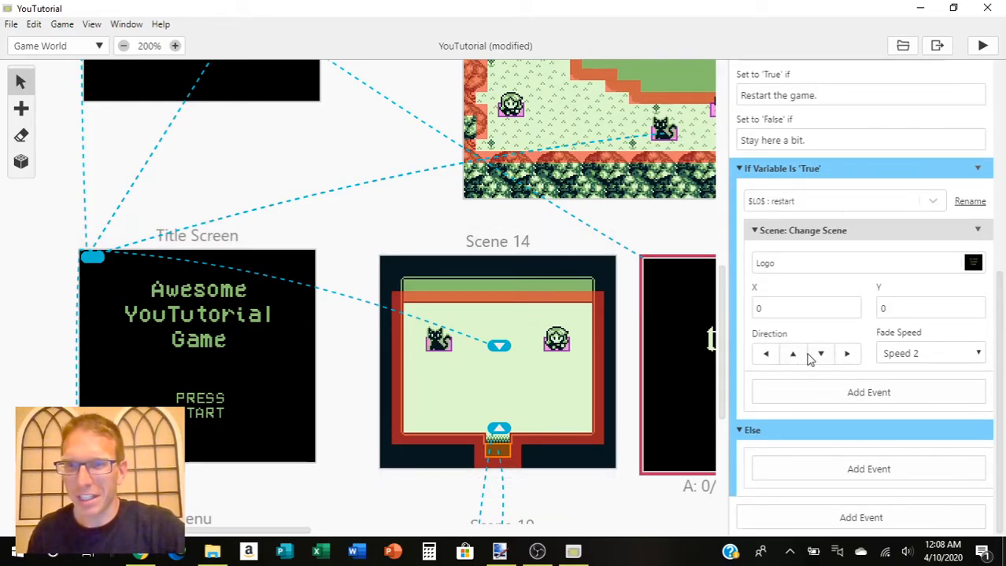
click(848, 355)
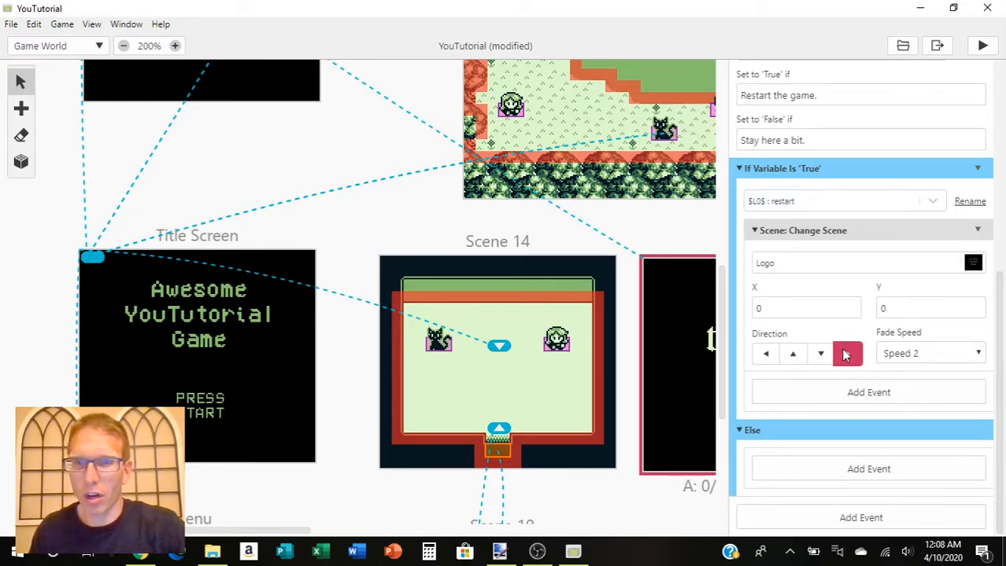
scroll(843, 353, up, 1)
scroll(843, 353, down, 1)
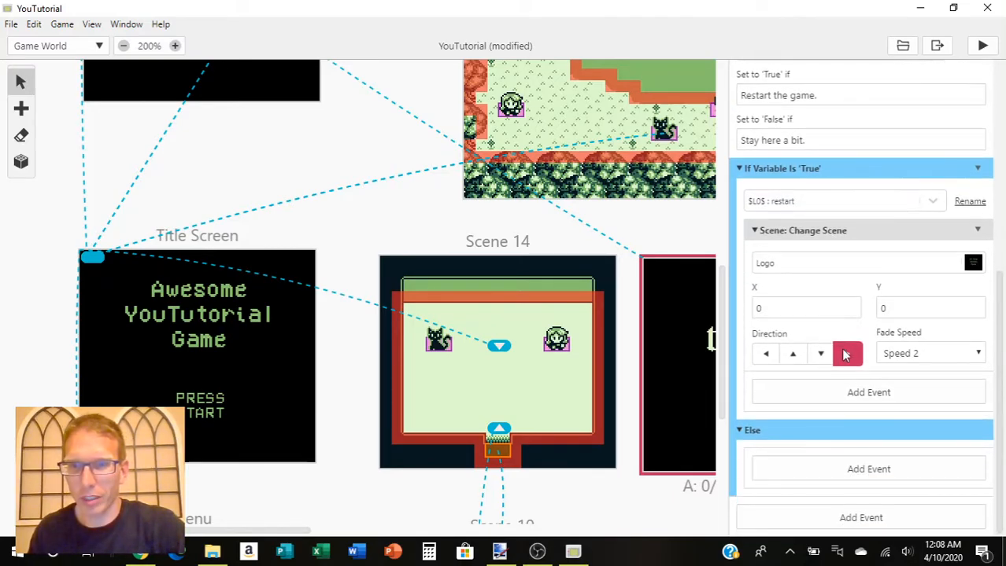
Step: Disable the Else branch of the true condition and add an If Variable Is 'False' event for restart below it
click(978, 170)
click(936, 234)
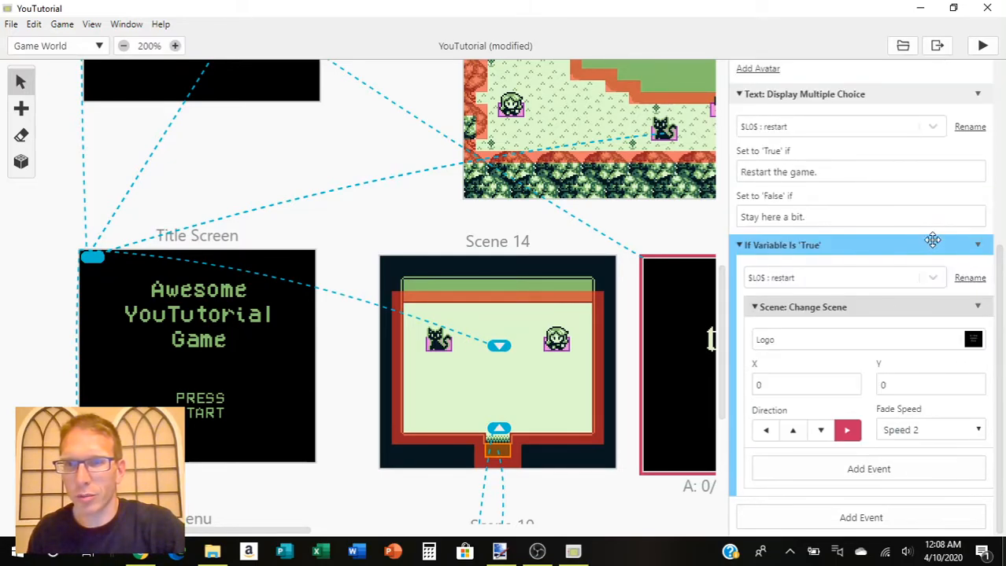
click(801, 519)
text(If)
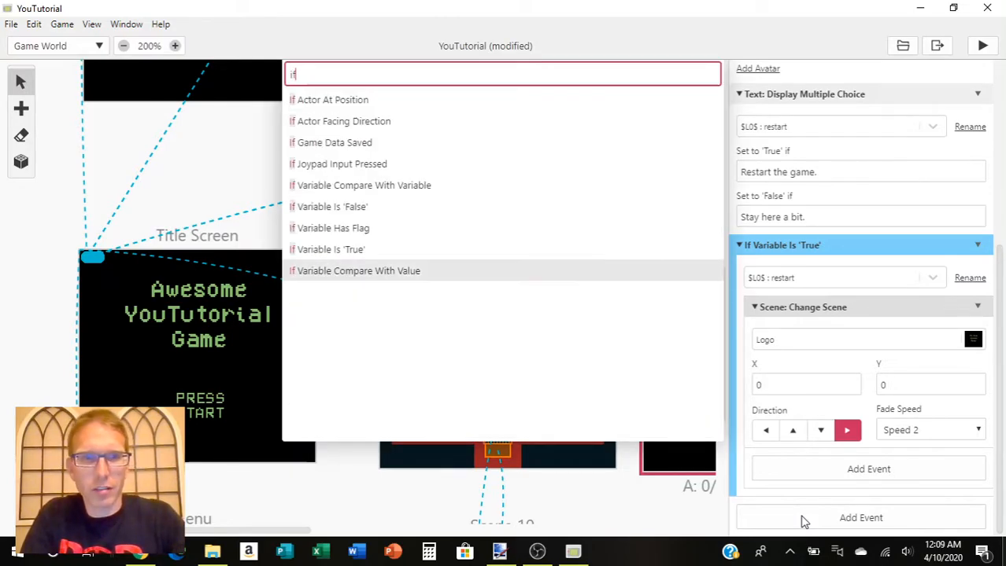
text( va)
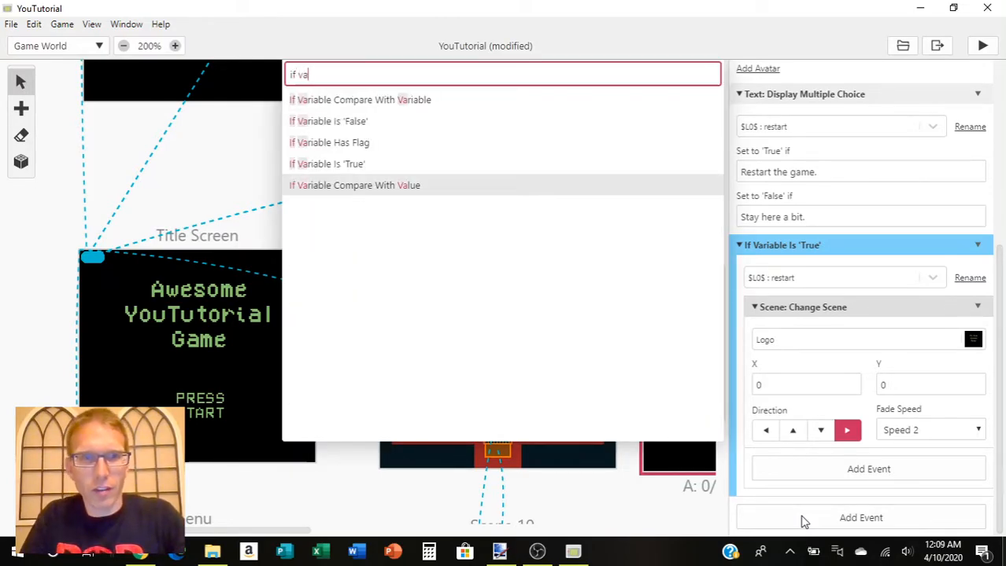
click(344, 123)
scroll(905, 402, down, 2)
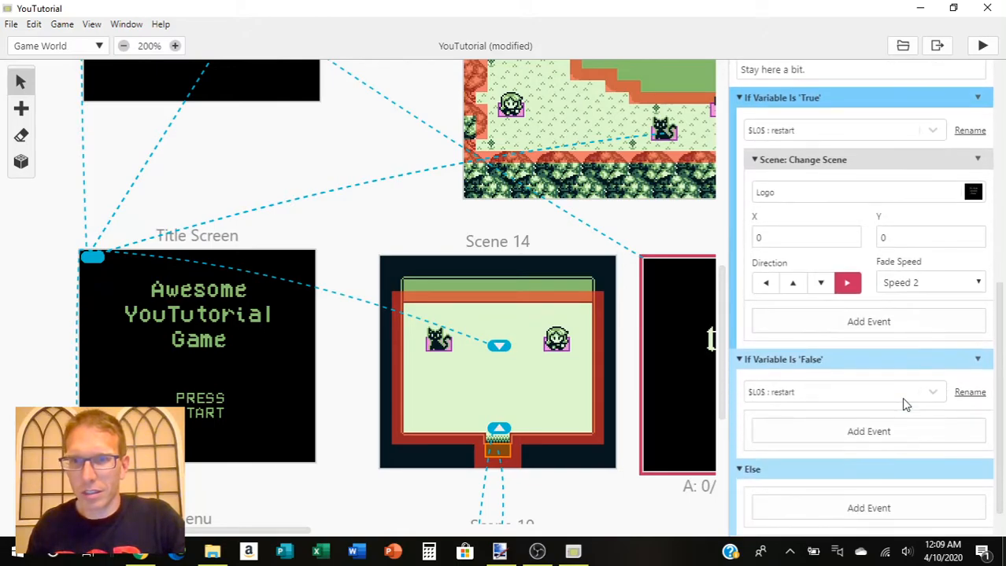
Step: Add a Wait event inside the false condition and set its duration to 2 seconds
click(809, 437)
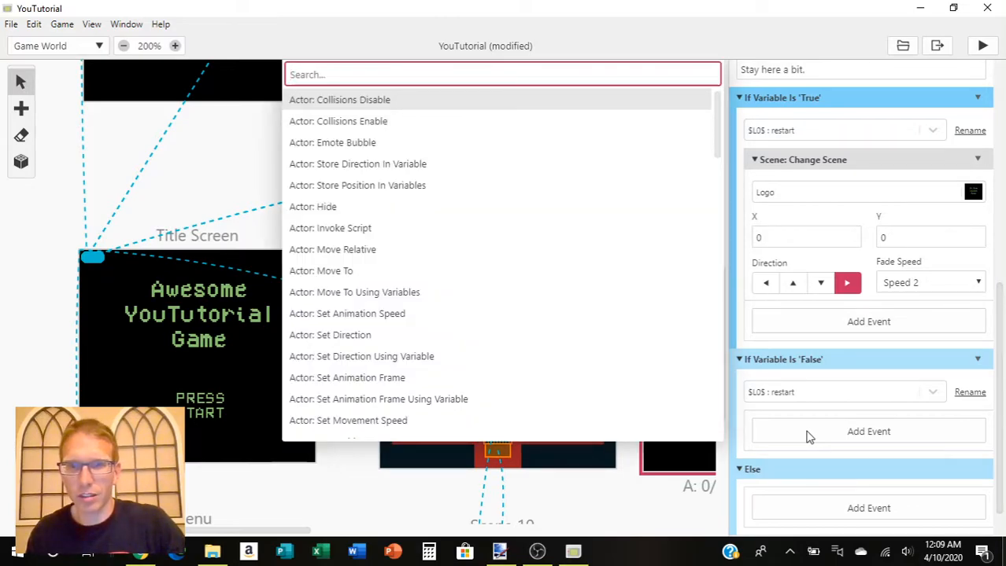
text(w)
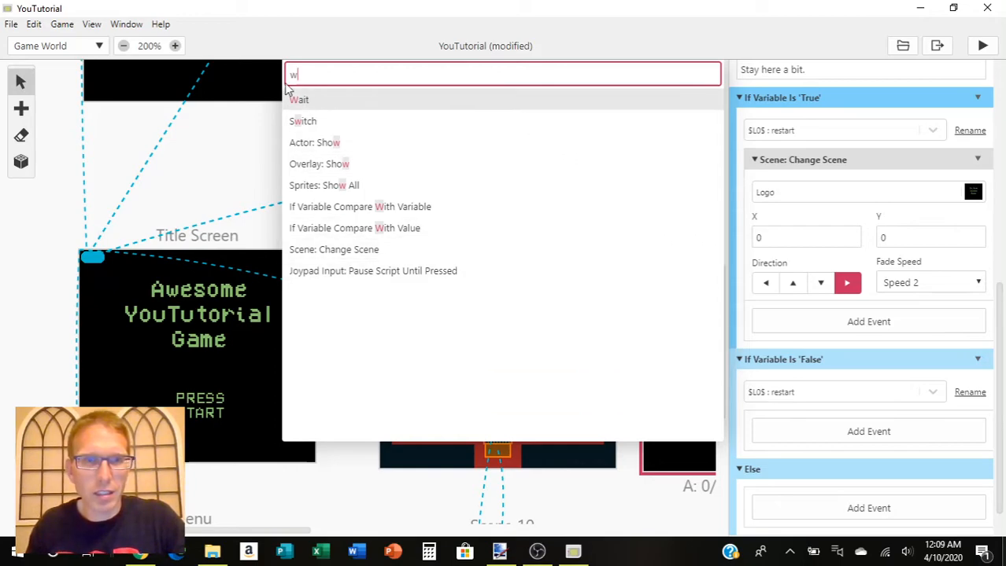
click(321, 103)
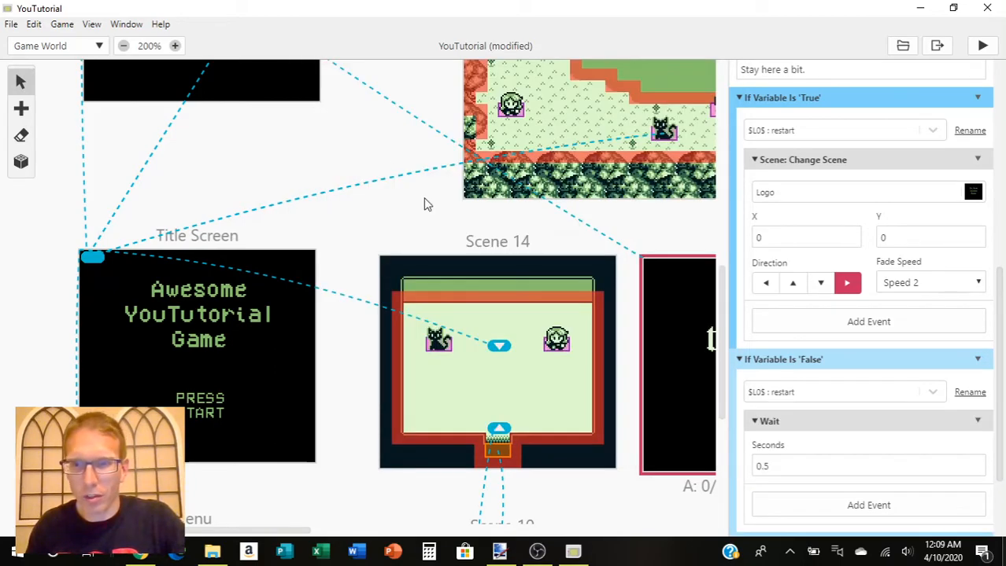
click(772, 466)
key(BackSpace)
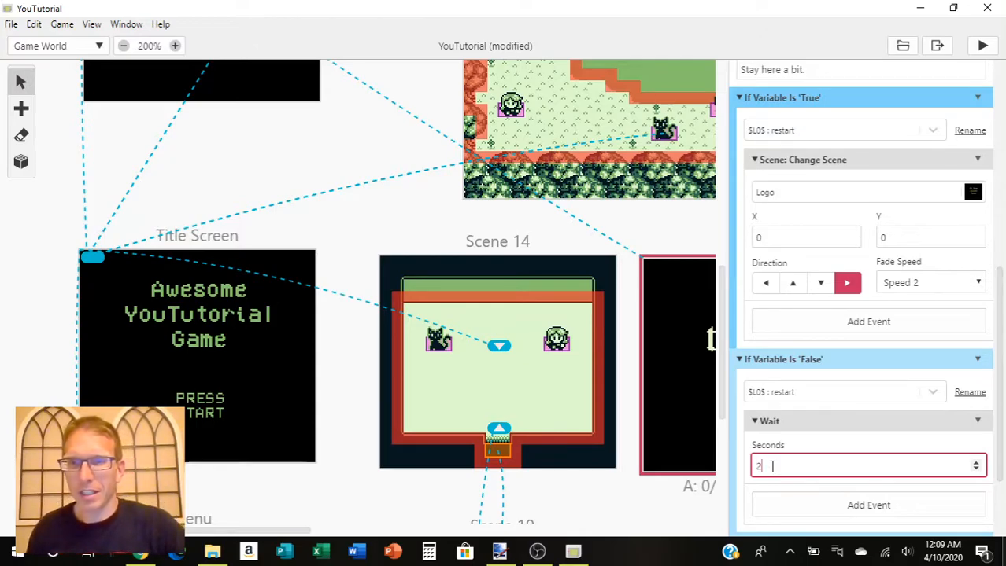
Step: Review the ending scene's script from the "Thanks for playing." dialogue through the multiple choice and the true and false conditions
click(827, 420)
scroll(827, 422, down, 1)
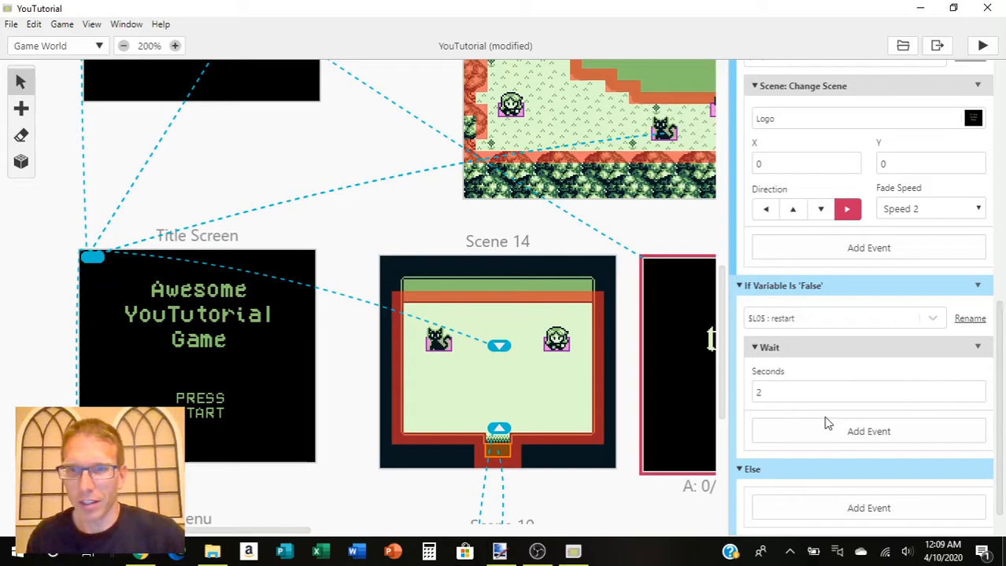
scroll(826, 421, up, 1)
scroll(824, 417, up, 2)
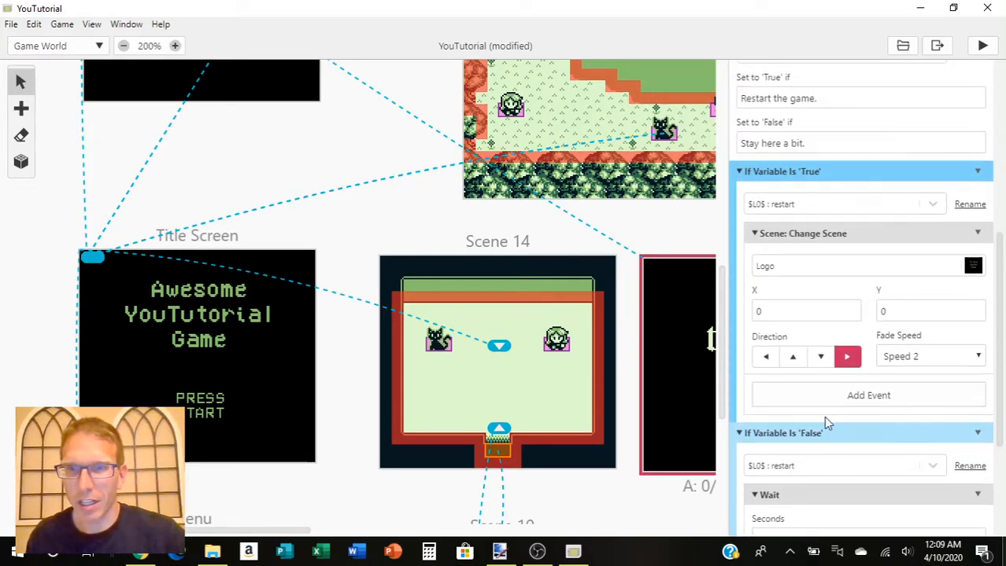
scroll(826, 412, up, 1)
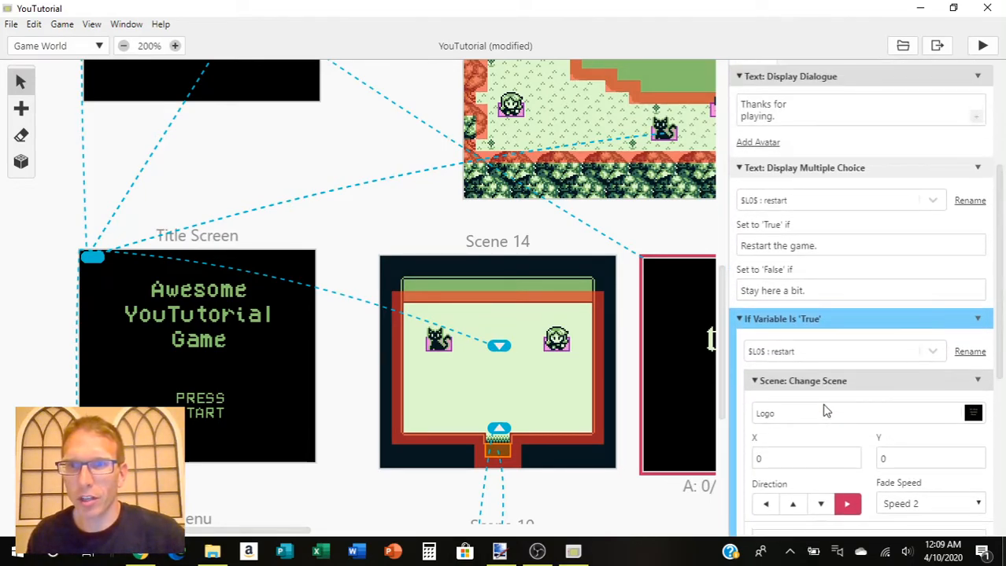
scroll(825, 410, up, 1)
scroll(823, 409, down, 1)
scroll(824, 408, up, 1)
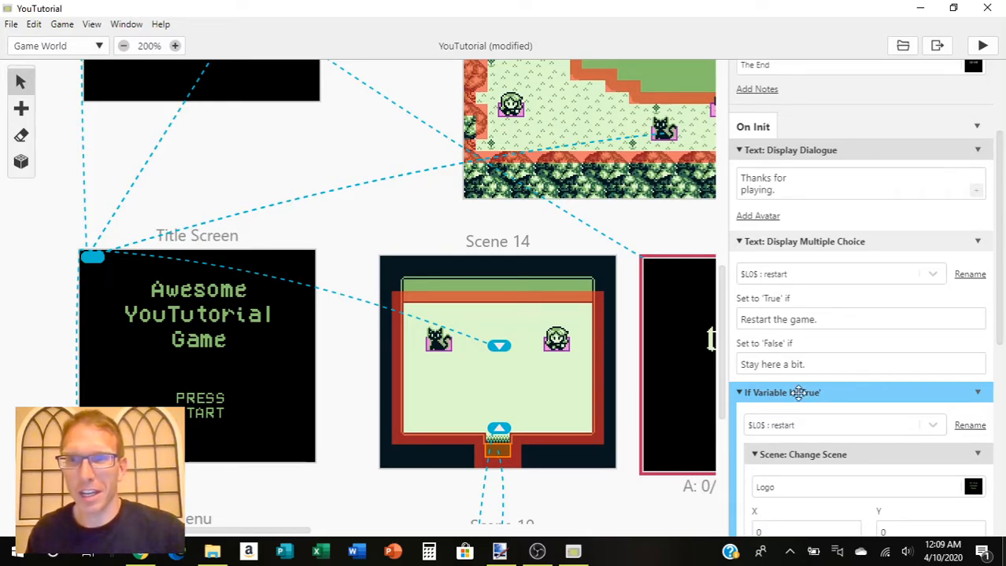
scroll(798, 393, down, 2)
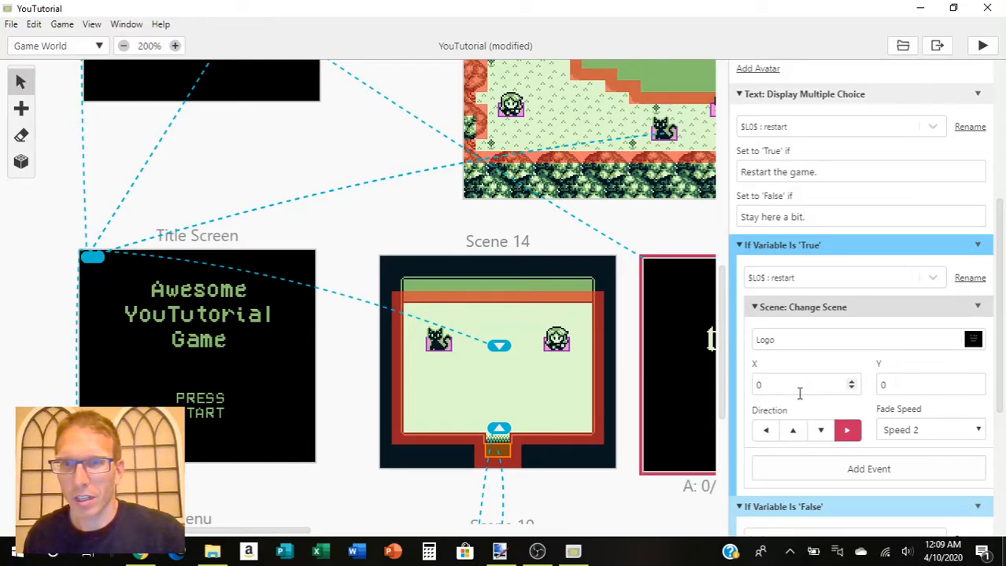
scroll(799, 394, up, 1)
scroll(774, 297, up, 1)
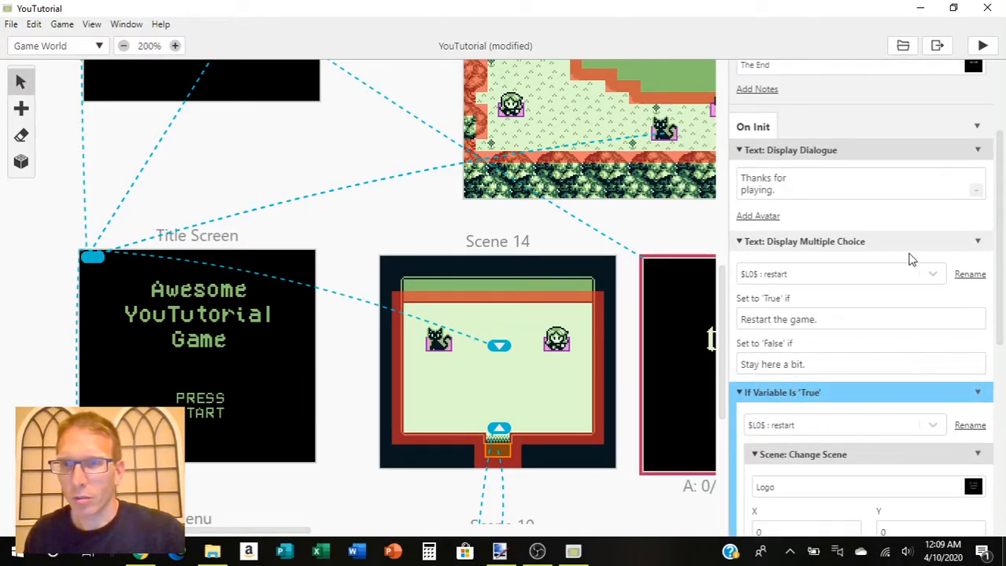
scroll(893, 295, down, 5)
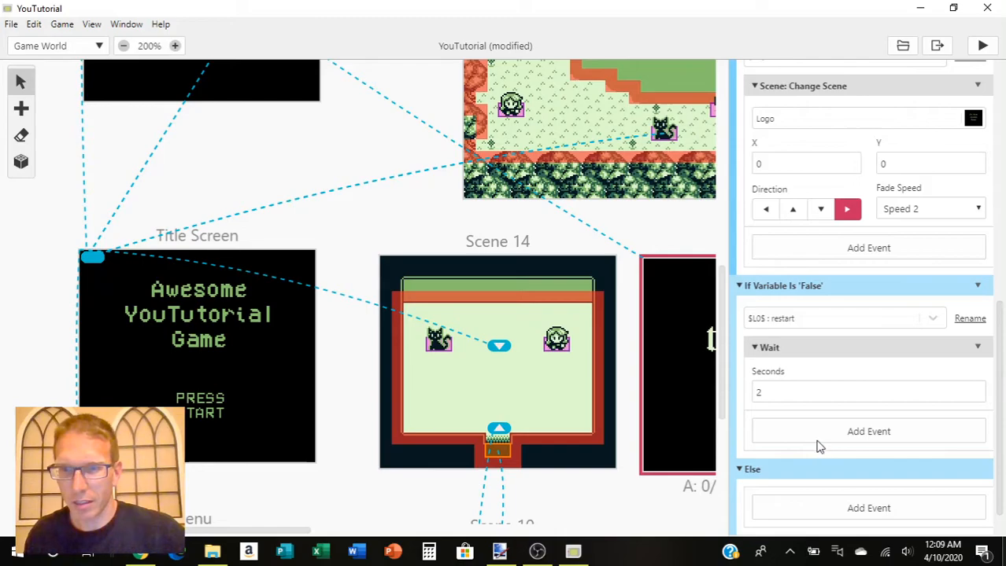
Step: Add a Loop Forever event to the ending scene's script and place it between the thank-you dialogue and the multiple choice
scroll(817, 466, down, 1)
click(814, 522)
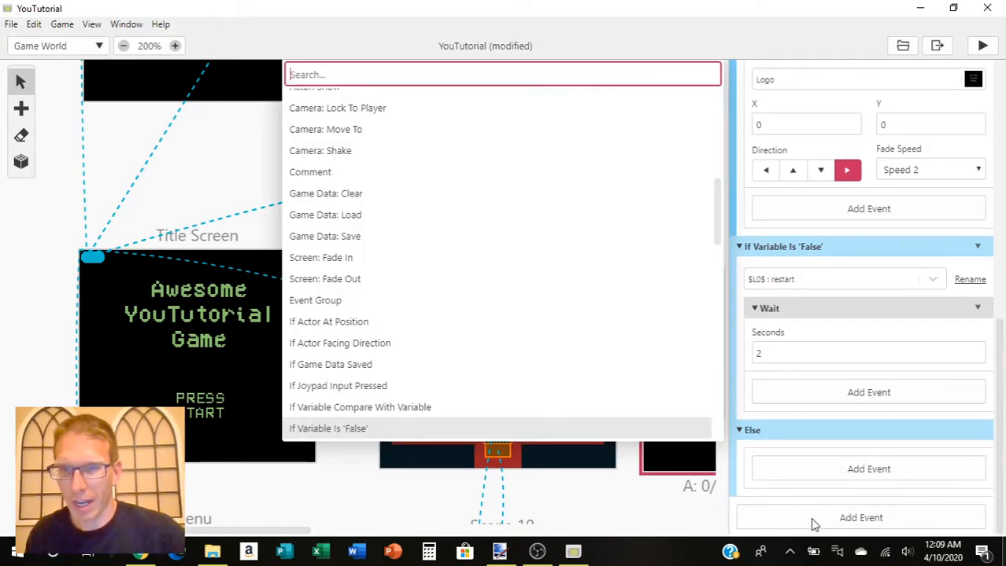
text(lop)
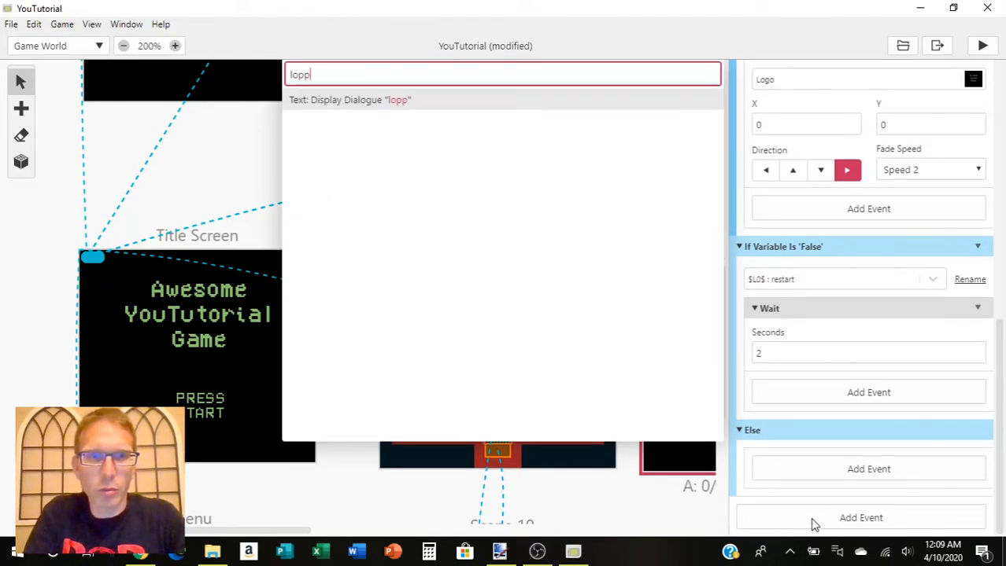
key(BackSpace)
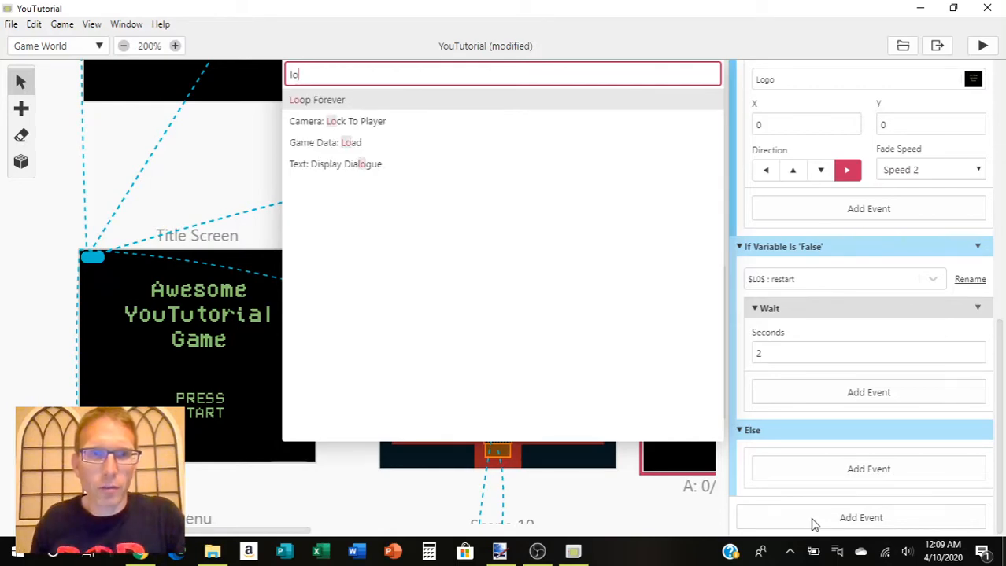
click(344, 102)
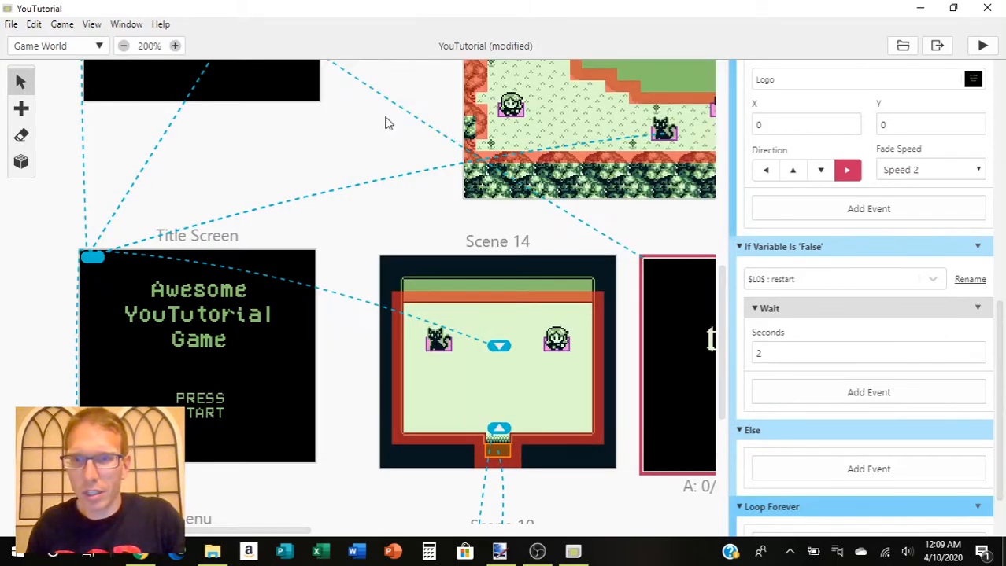
scroll(768, 353, down, 1)
drag(762, 426, 756, 234)
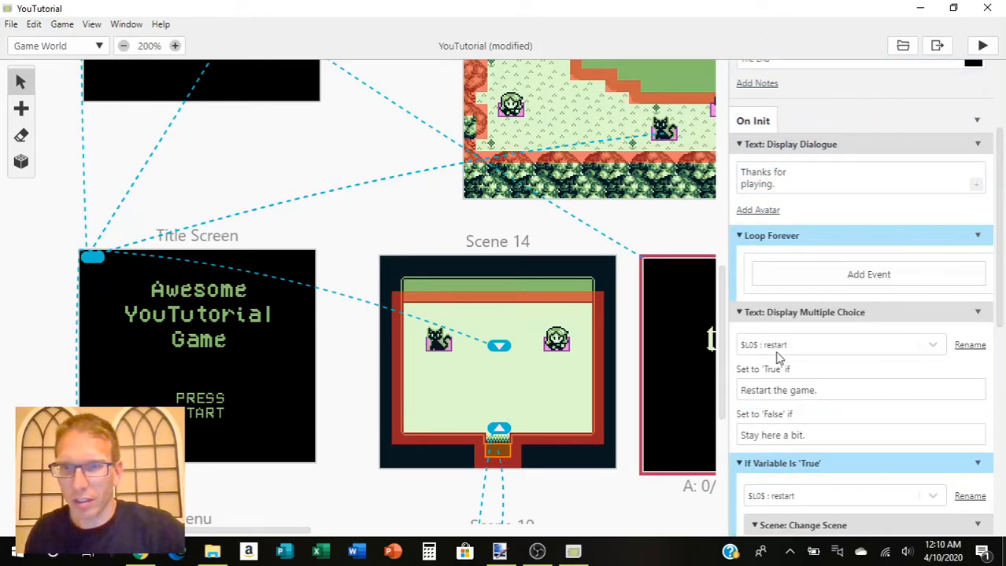
Step: Move the Display Multiple Choice event and the If Variable Is 'True' event into the Loop Forever event
drag(774, 312, 790, 299)
scroll(786, 300, down, 3)
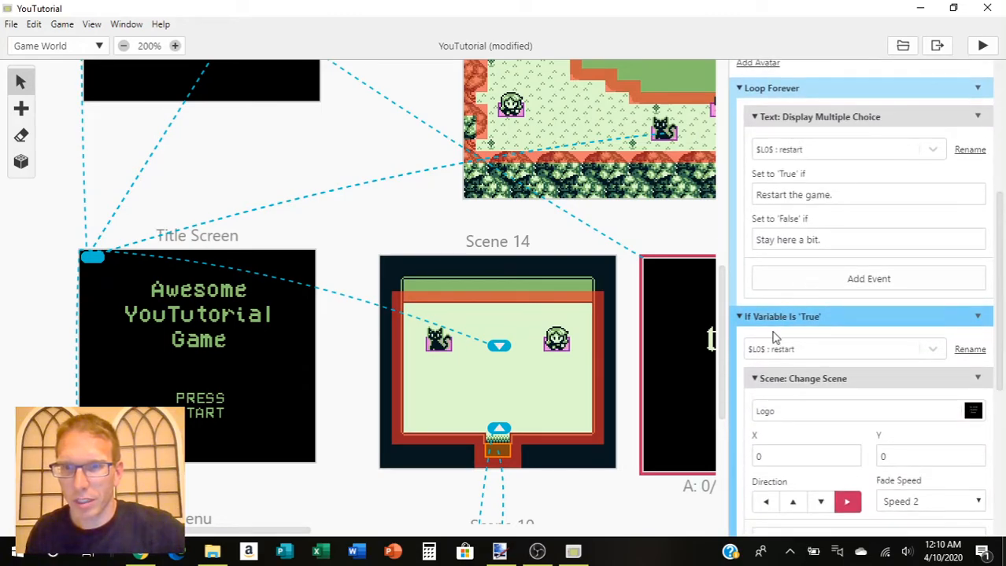
drag(770, 317, 796, 445)
Step: Move the If Variable Is 'False' event inside the Loop Forever event, directly after the If Variable Is 'True' event and not nested in it
scroll(793, 297, down, 5)
drag(793, 461, 807, 417)
scroll(807, 417, up, 2)
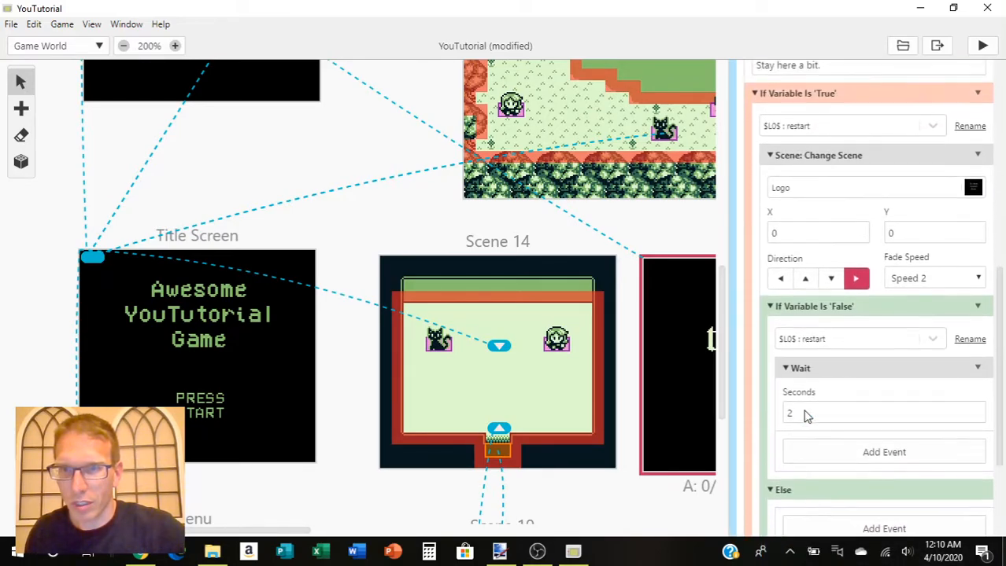
scroll(806, 417, down, 2)
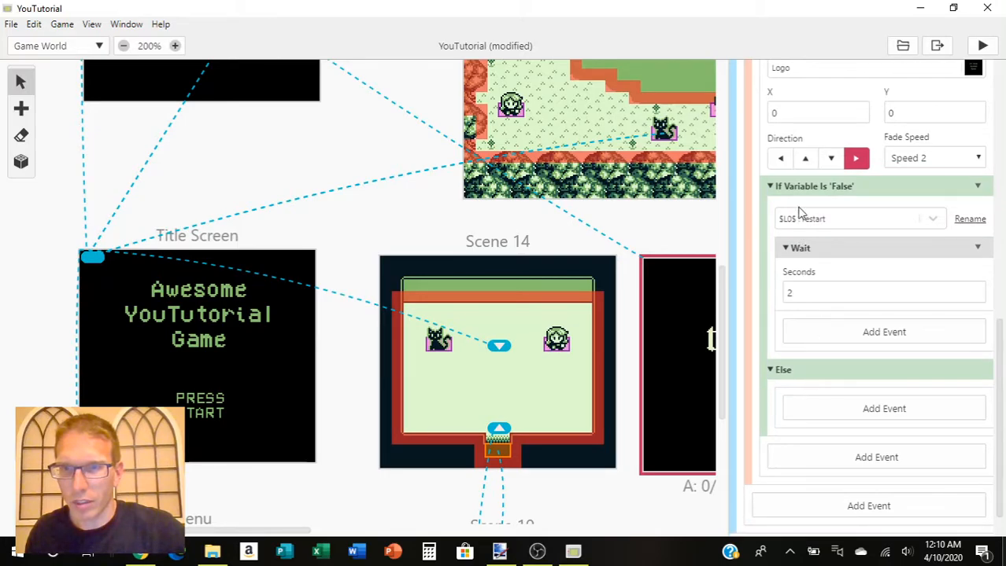
drag(782, 185, 772, 471)
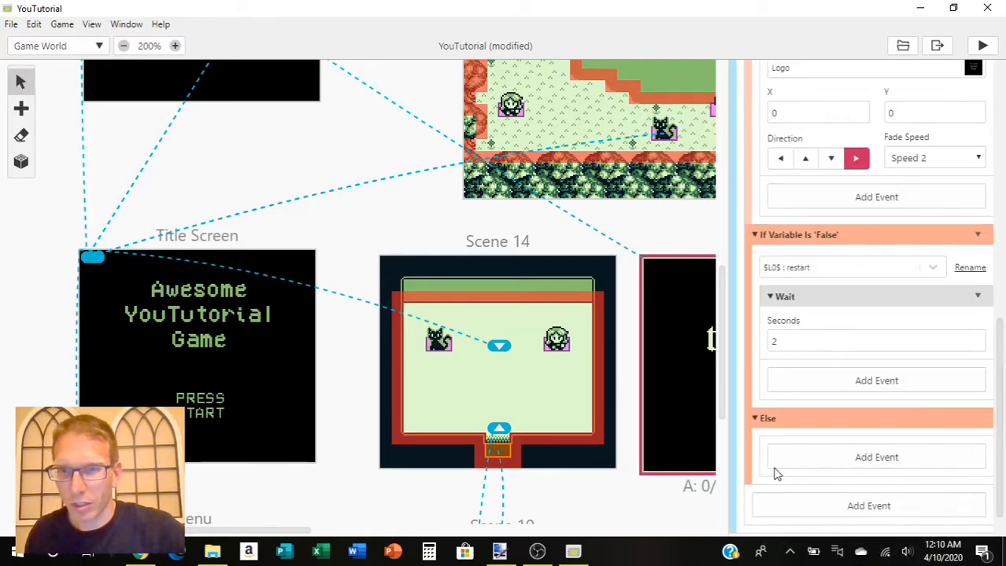
Step: Check the order of the events inside the Loop Forever event and save the project
scroll(804, 467, up, 5)
scroll(800, 442, up, 1)
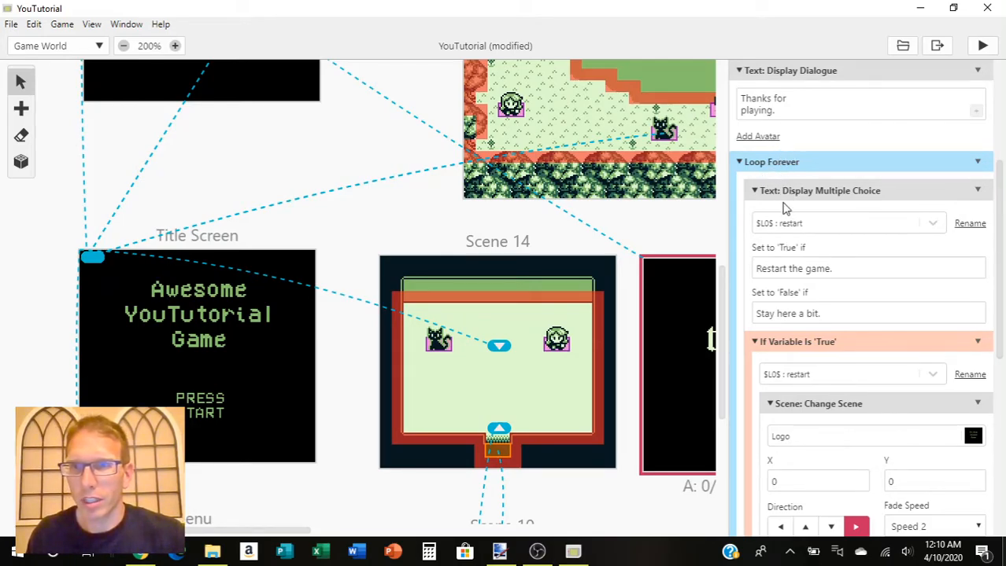
scroll(796, 237, down, 4)
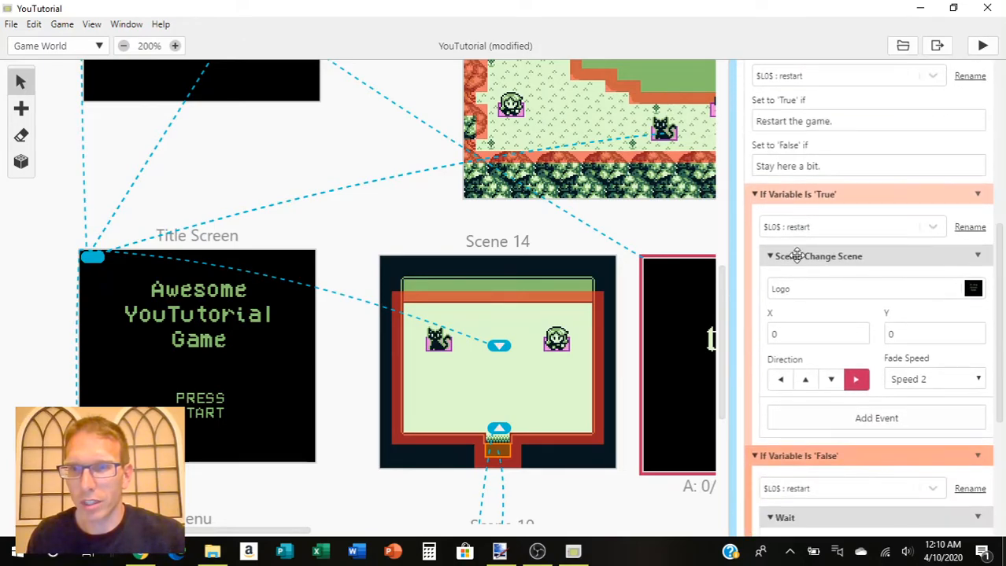
scroll(797, 256, down, 2)
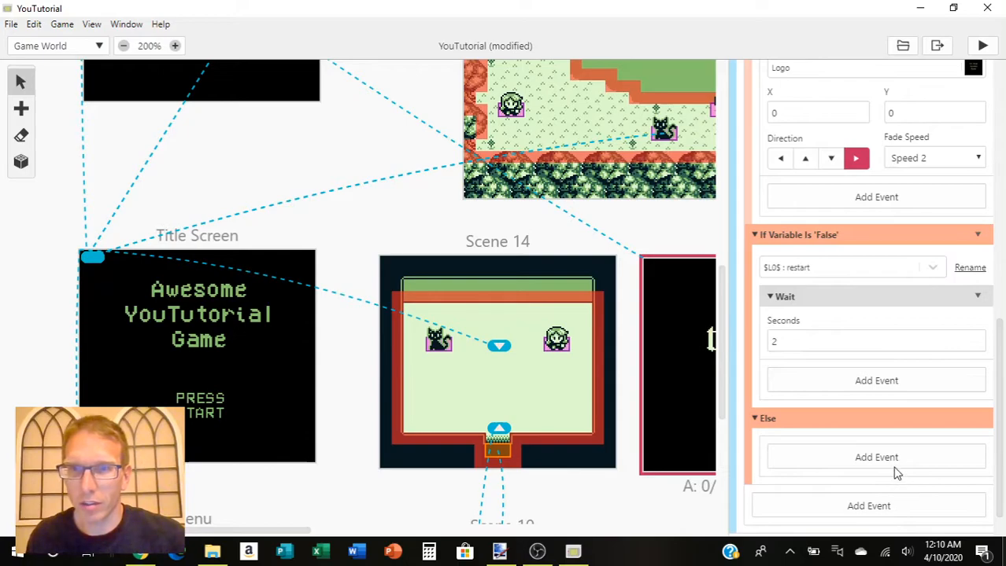
scroll(893, 471, up, 5)
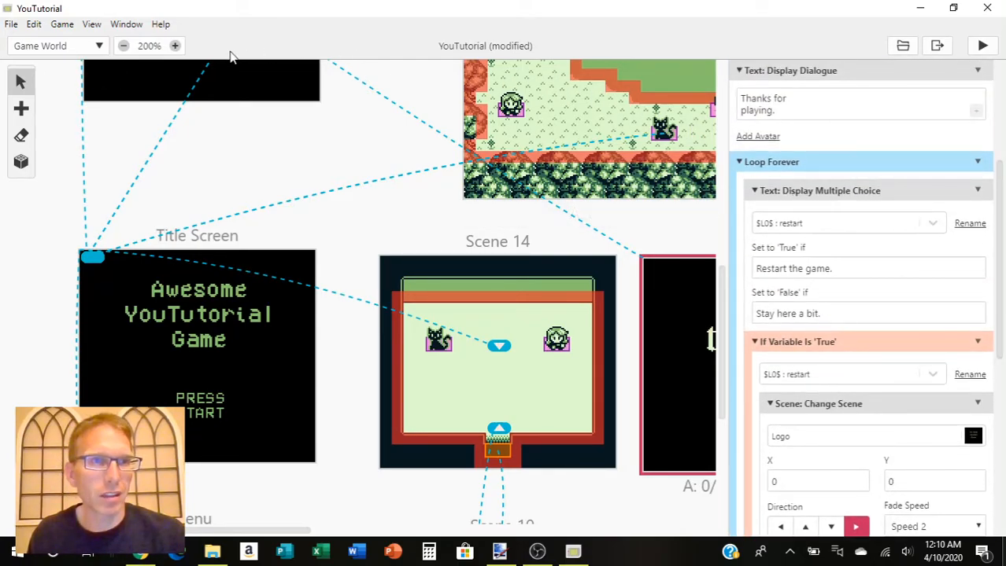
click(11, 26)
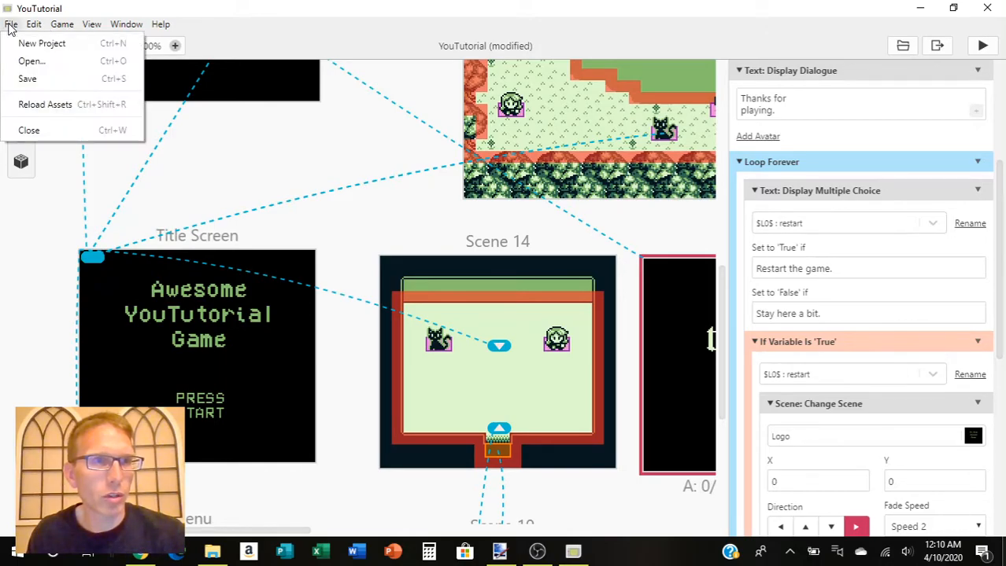
click(28, 81)
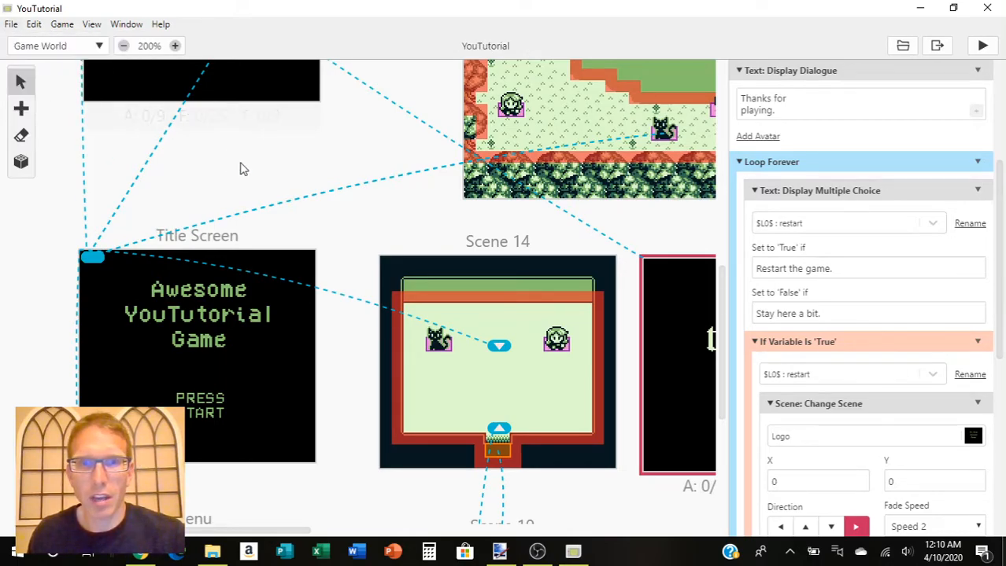
Step: Look over the scenes as far as Scene 13, save the project again and run the game
scroll(464, 278, down, 2)
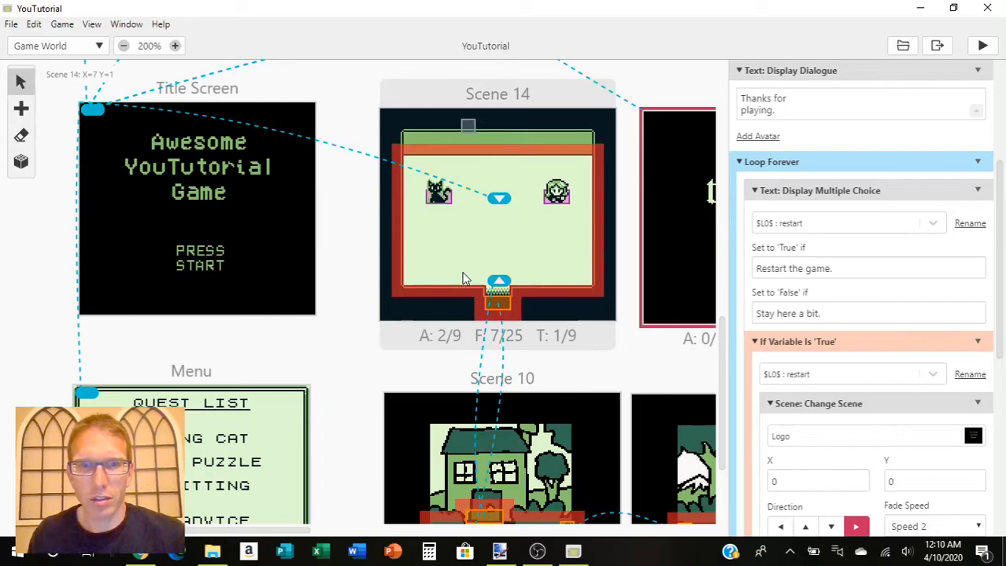
scroll(465, 278, up, 1)
scroll(464, 278, down, 2)
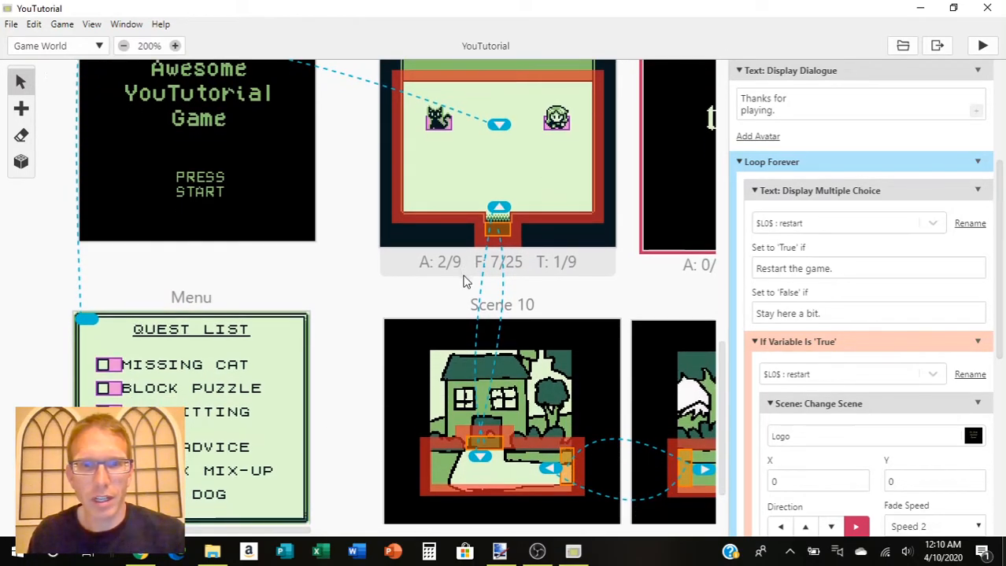
scroll(494, 360, down, 1)
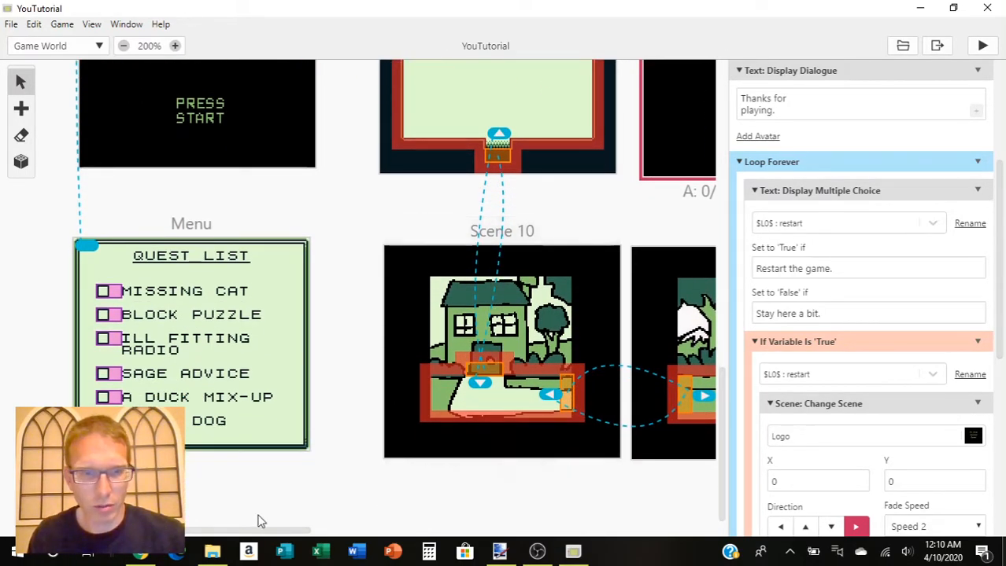
drag(244, 538, 548, 543)
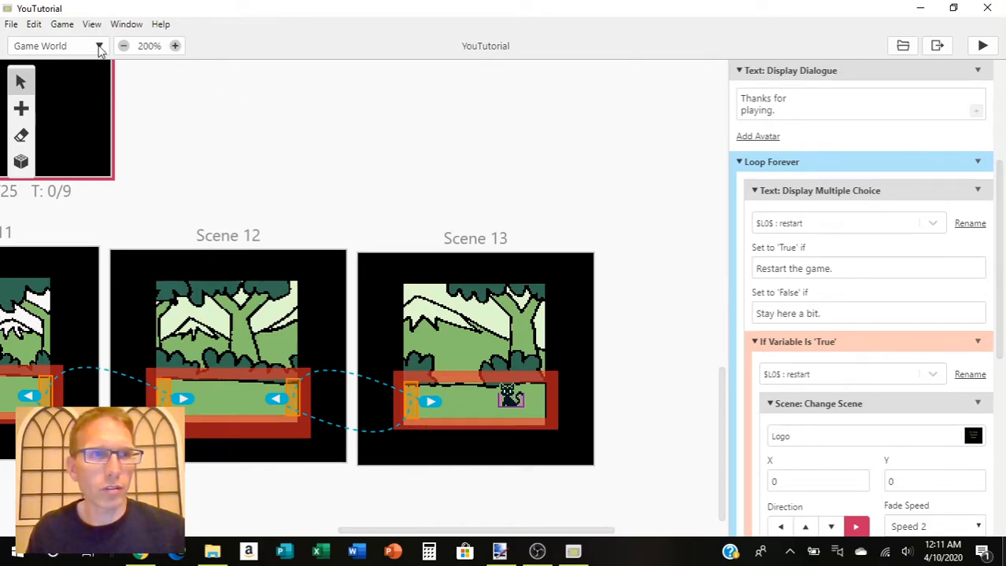
click(12, 25)
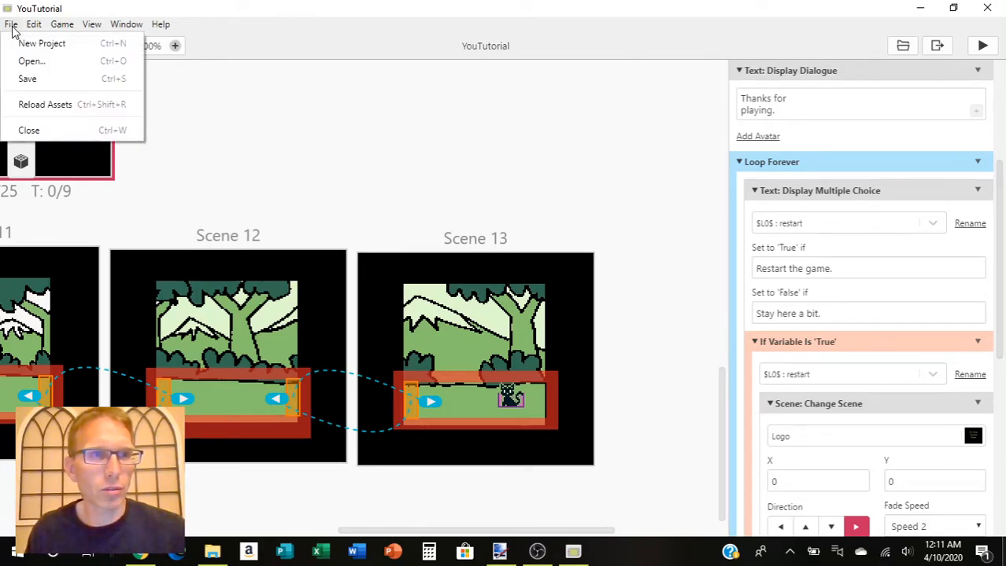
click(28, 80)
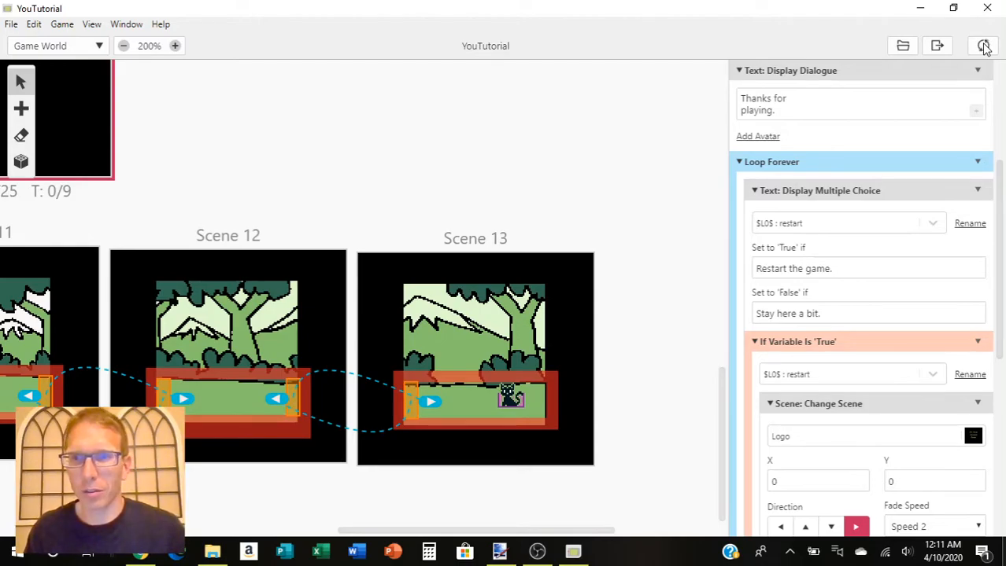
click(536, 552)
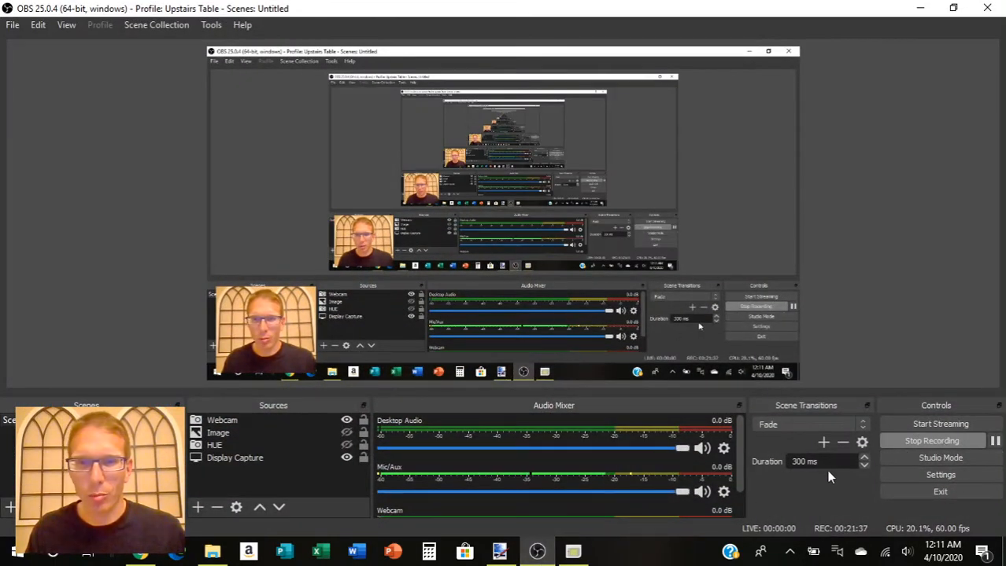
click(995, 442)
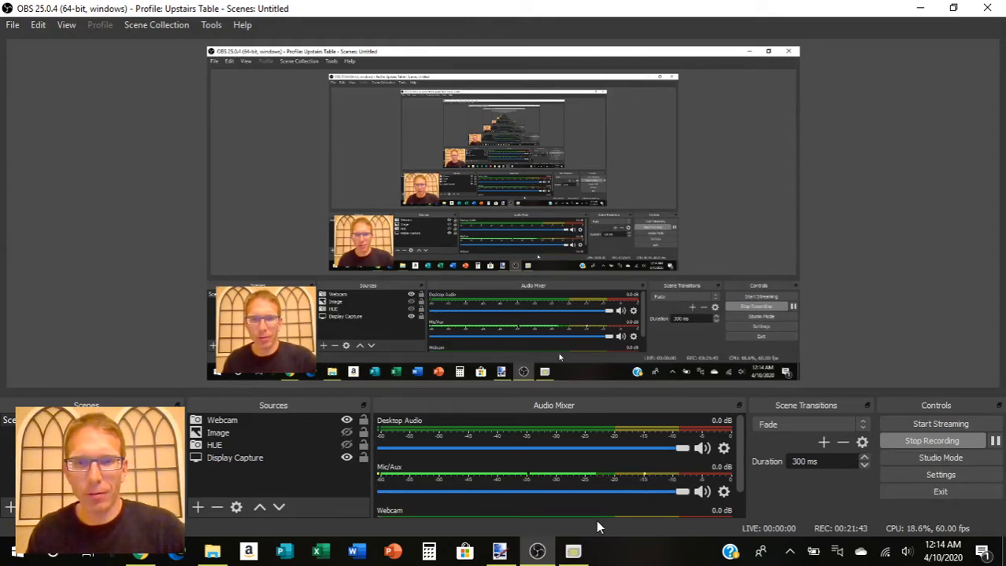
click(575, 554)
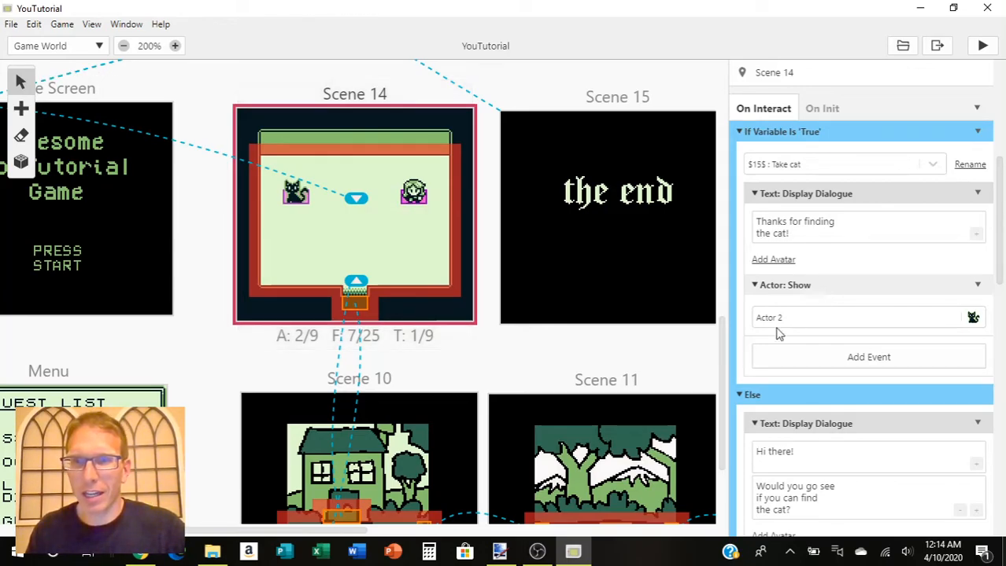
Step: Add a Change Scene event after the "Meow! (Thanks!)" dialogue of the cat actor in Scene 14
click(297, 197)
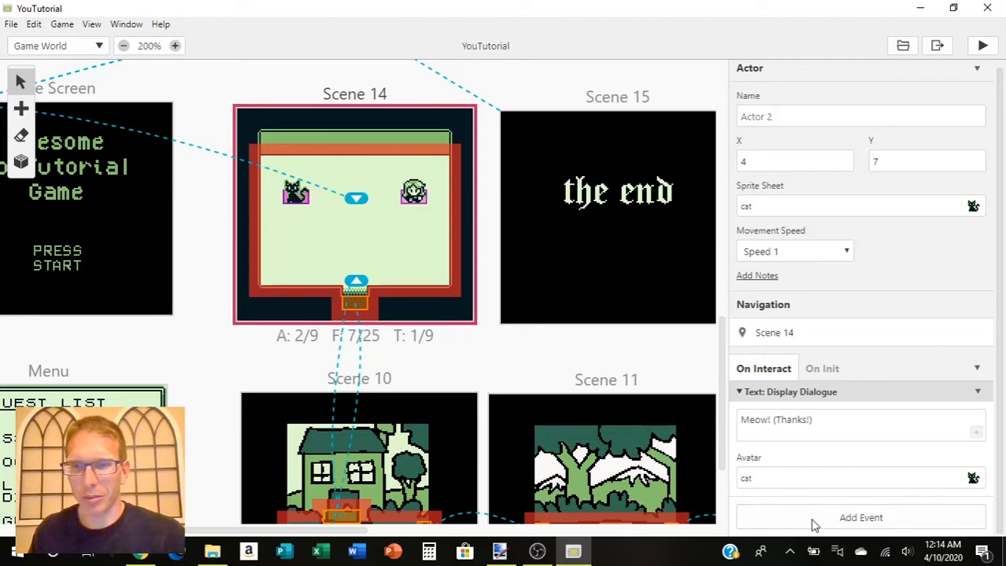
click(815, 525)
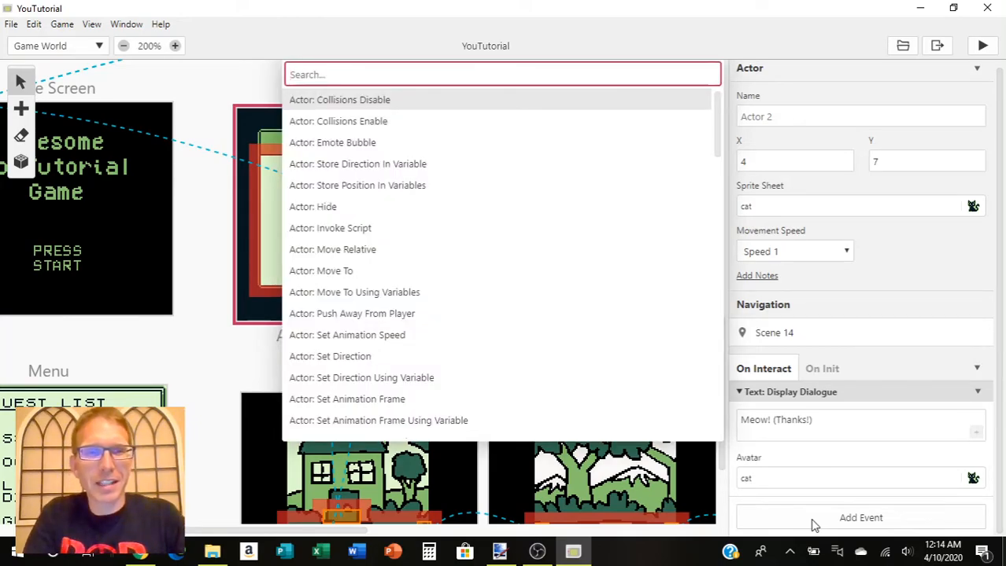
text(ch)
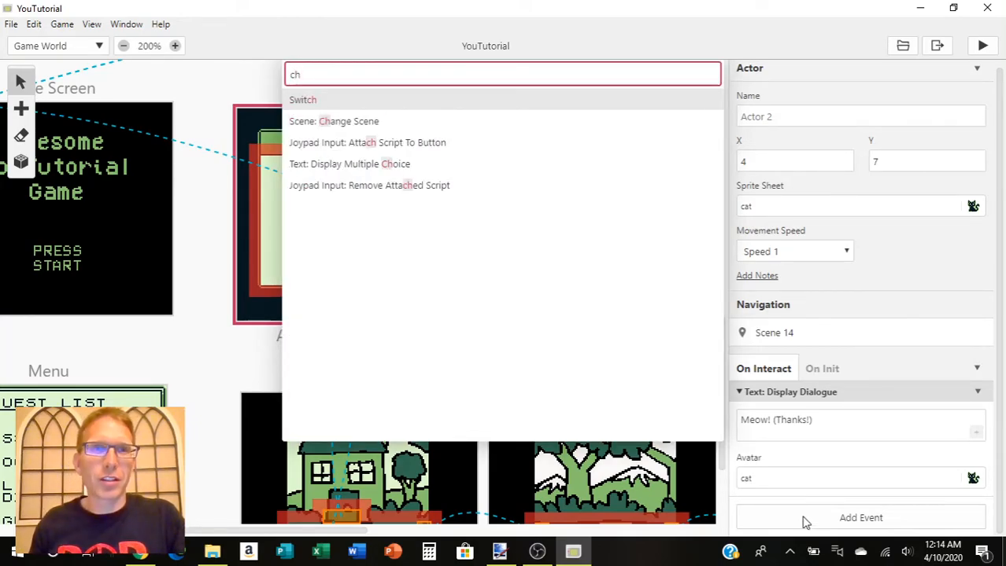
click(349, 122)
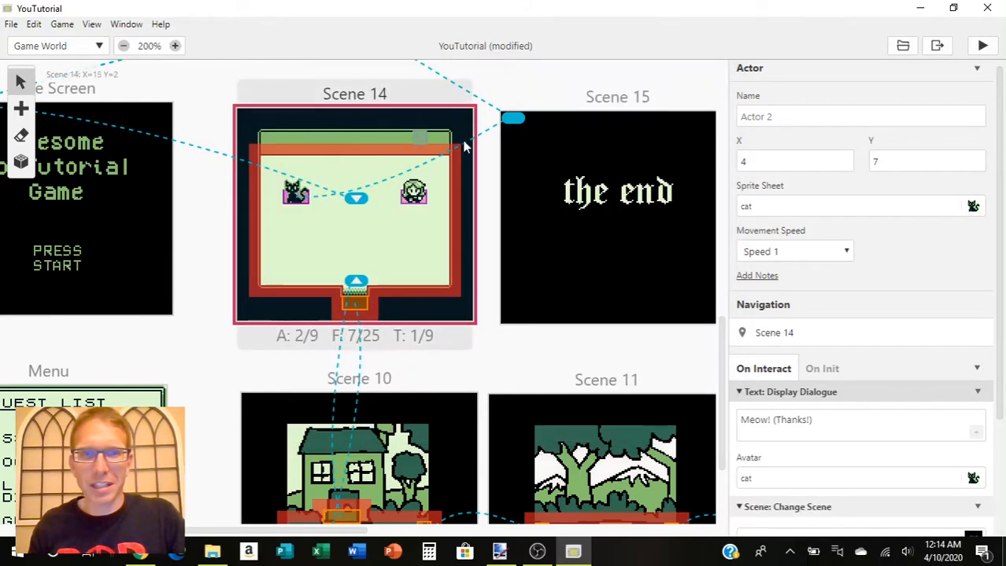
Step: Add an Actor: Hide event at the end of Scene 15's On Init script, after the Loop Forever event
scroll(891, 389, down, 2)
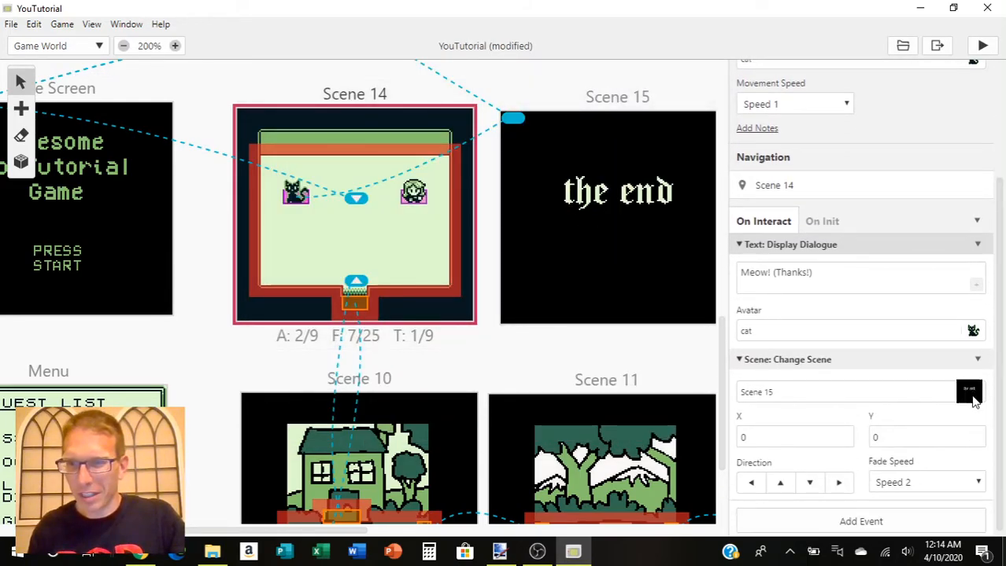
mouse_move(512, 118)
mouse_down()
mouse_move(519, 133)
mouse_move(513, 119)
mouse_up()
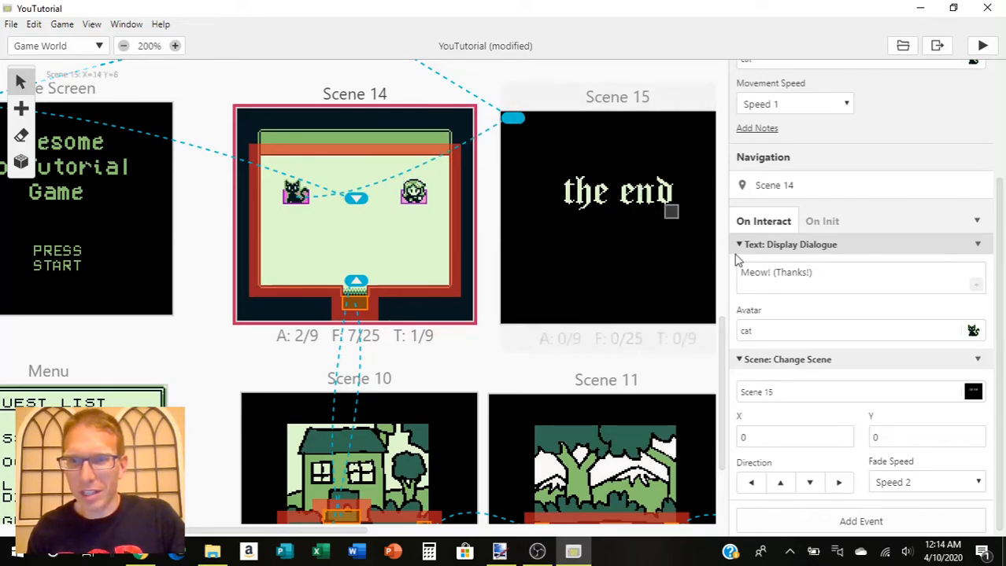
scroll(879, 418, down, 1)
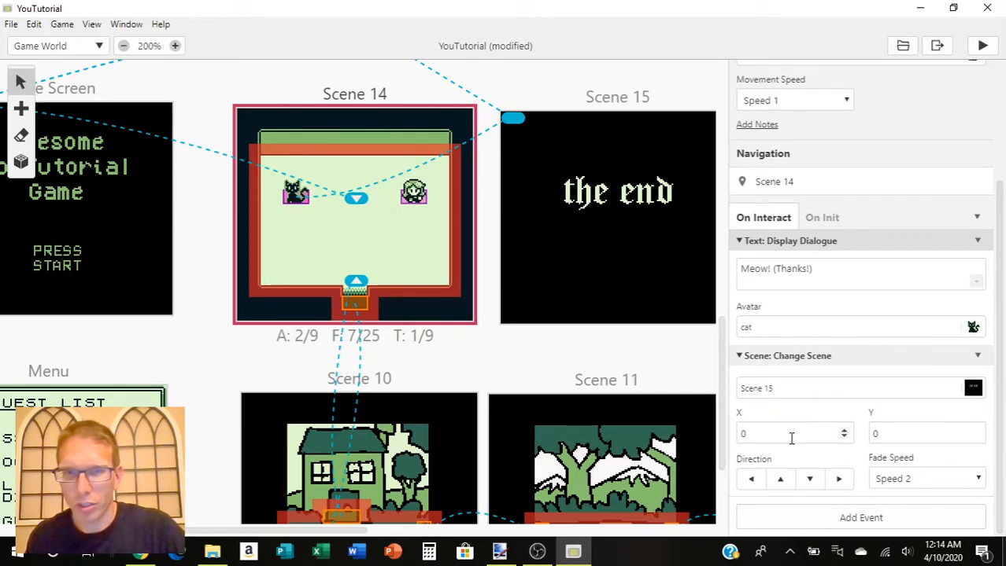
click(535, 112)
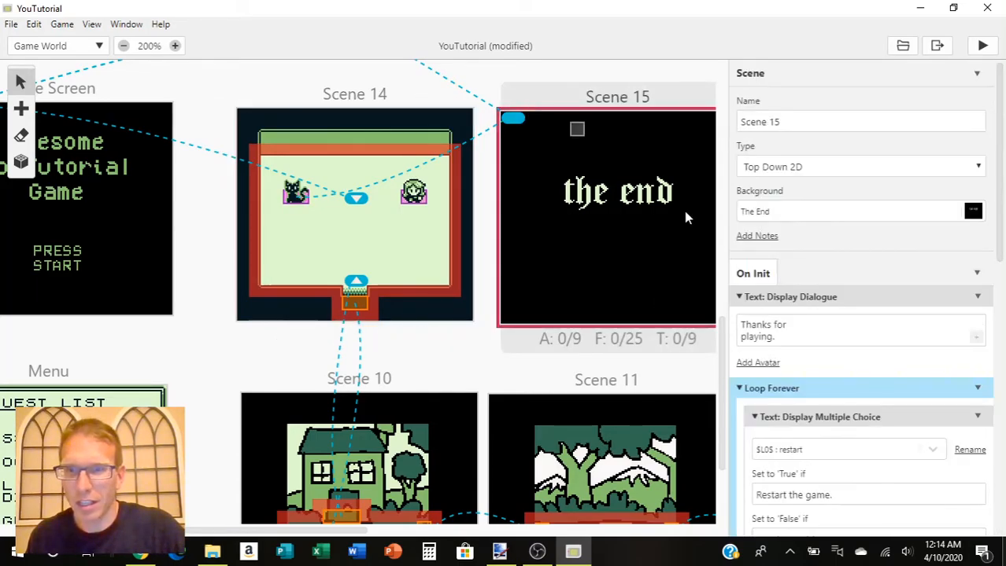
scroll(777, 358, down, 1)
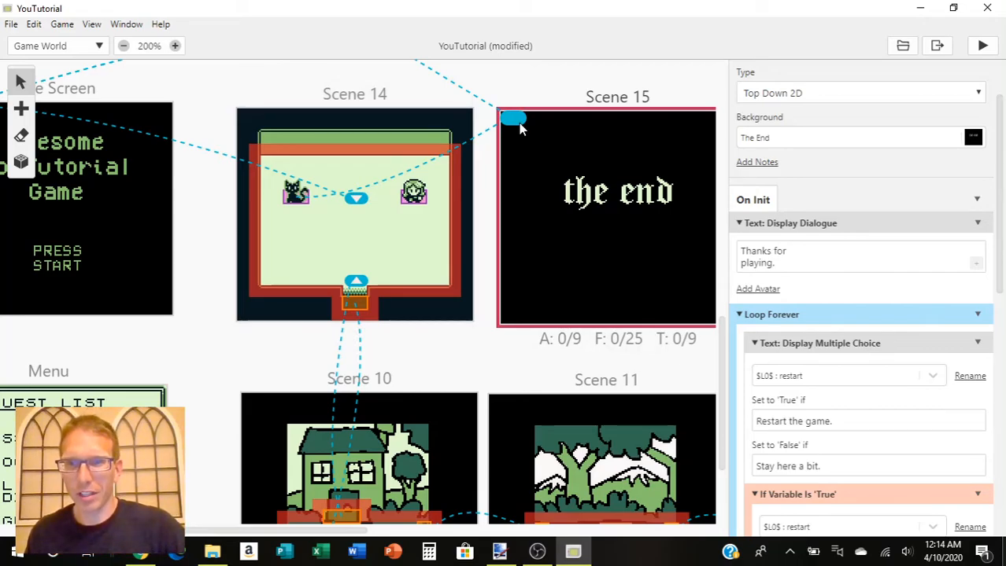
scroll(882, 346, down, 6)
scroll(883, 352, down, 2)
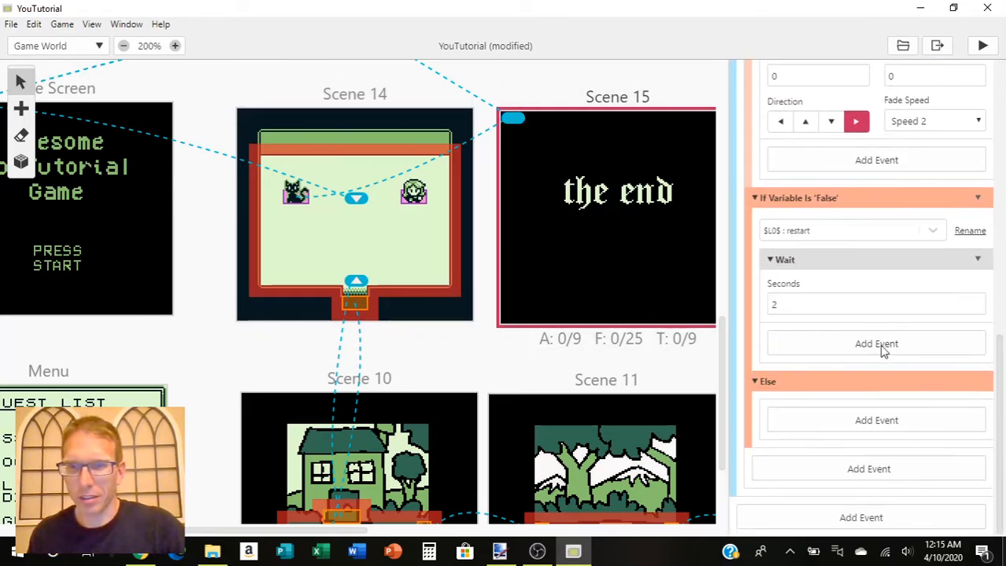
click(777, 523)
text(hide)
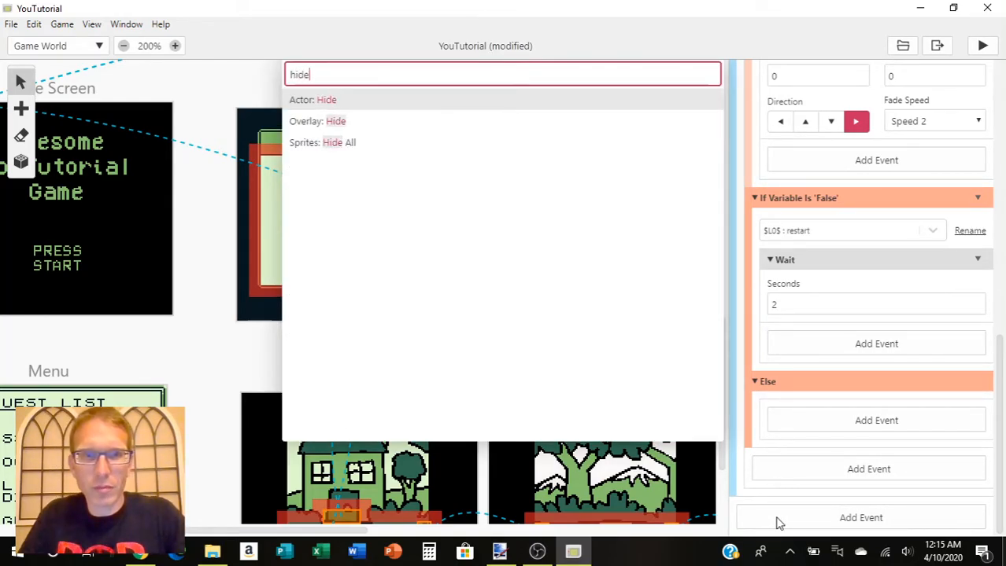
click(321, 102)
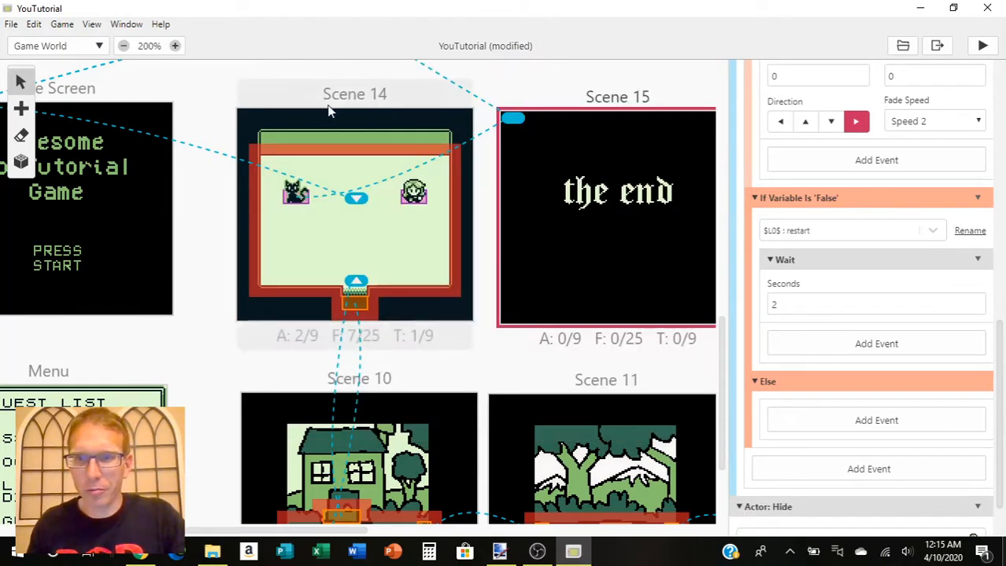
Step: Set the Actor: Hide event to Player and move it above the "Thanks for playing." dialogue
scroll(889, 478, down, 1)
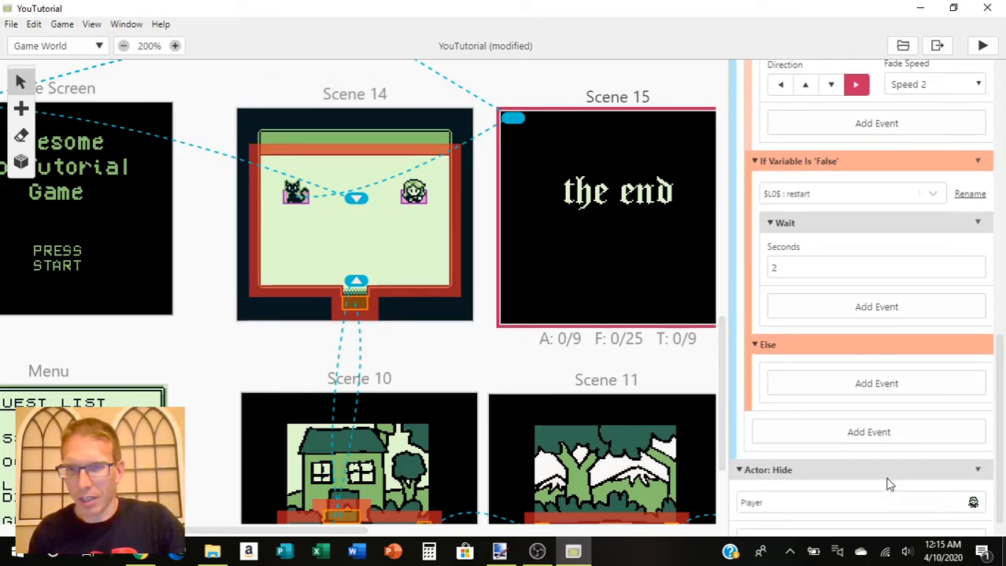
click(973, 479)
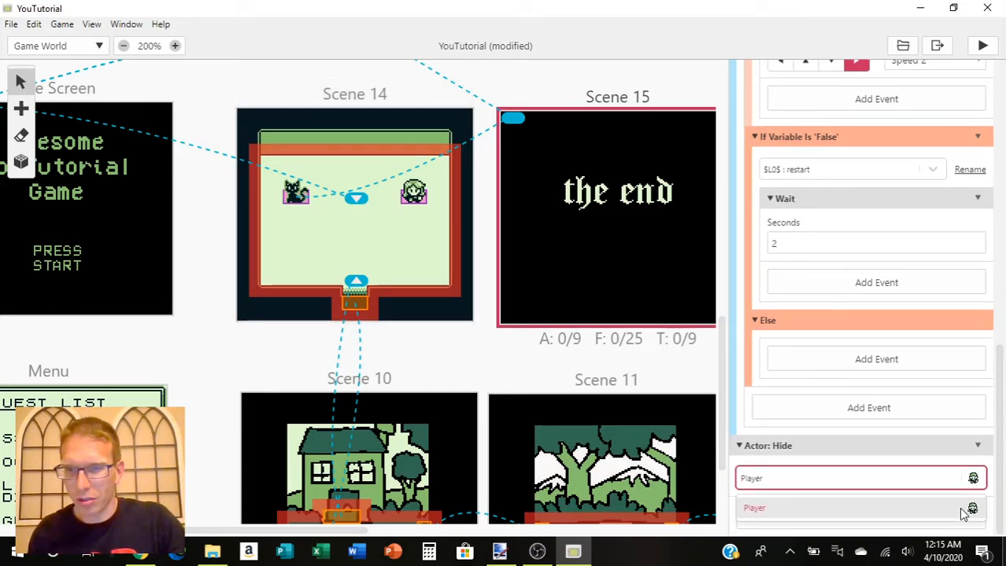
click(963, 511)
drag(783, 444, 804, 295)
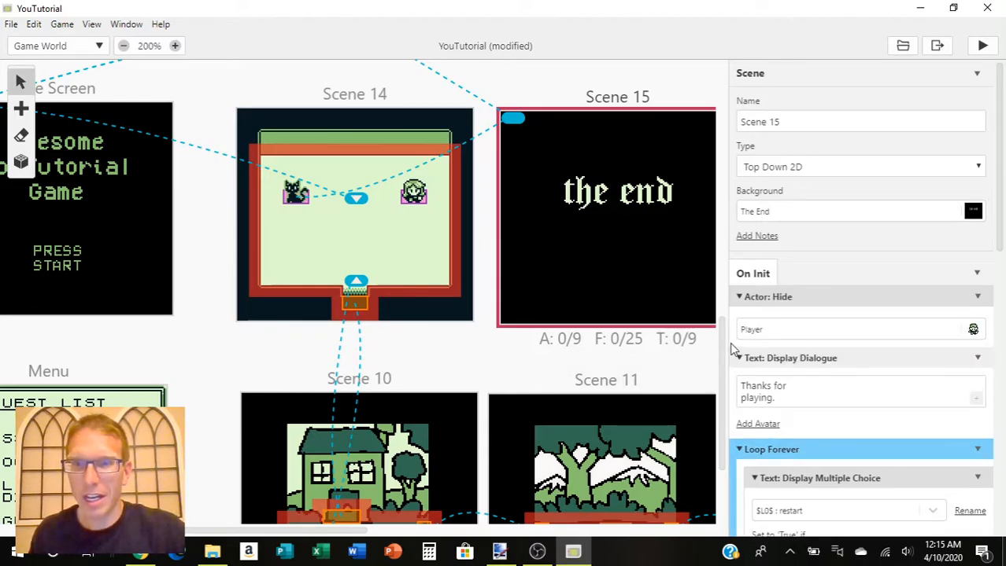
Step: Check the event order in Scene 15's On Init script and save the project
scroll(760, 362, down, 3)
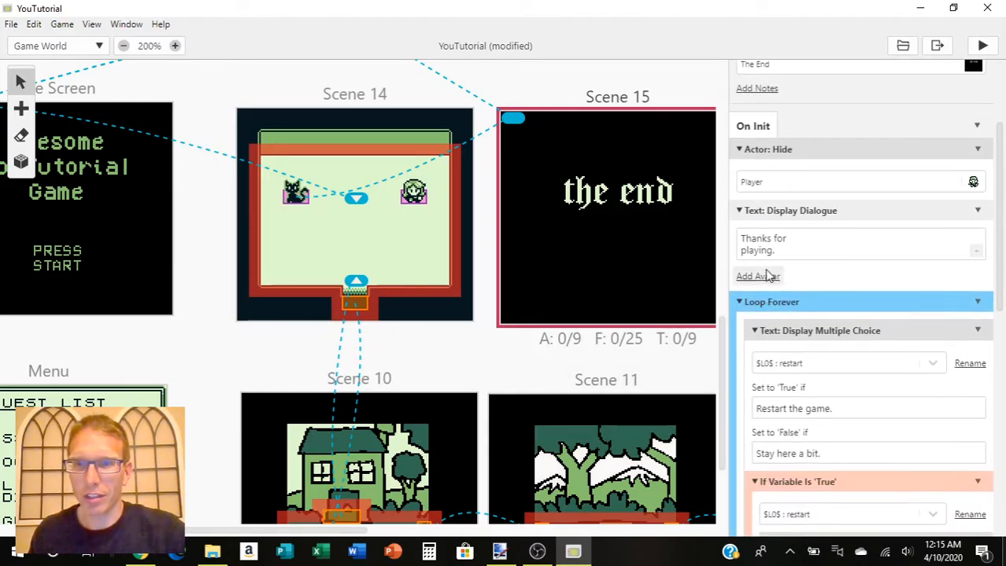
scroll(768, 356, down, 9)
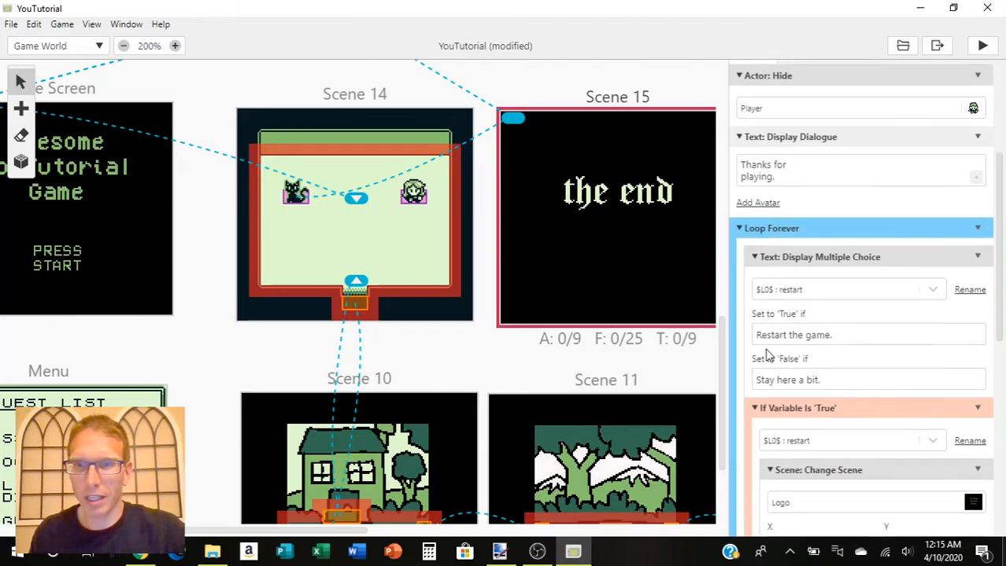
scroll(768, 355, down, 2)
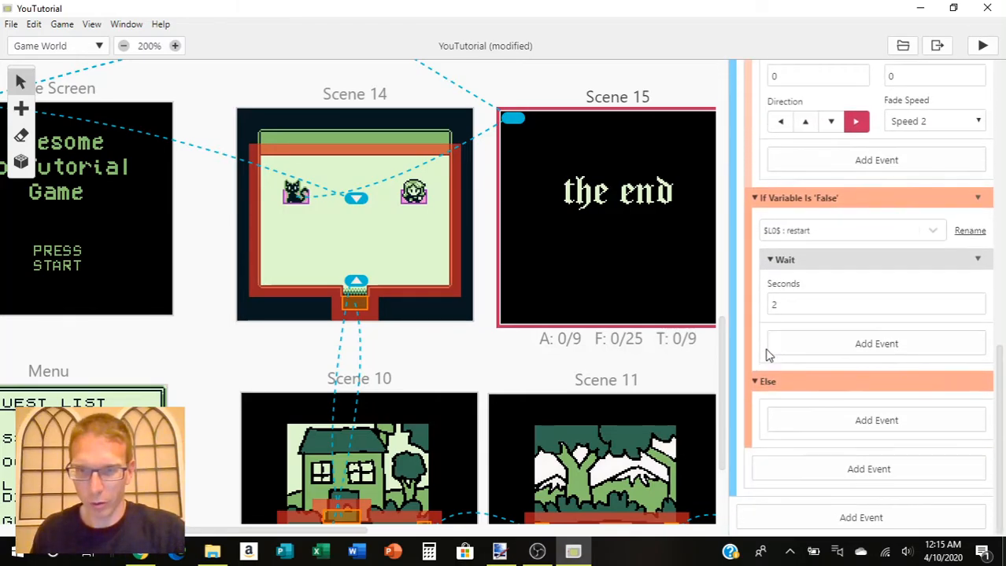
scroll(768, 354, up, 11)
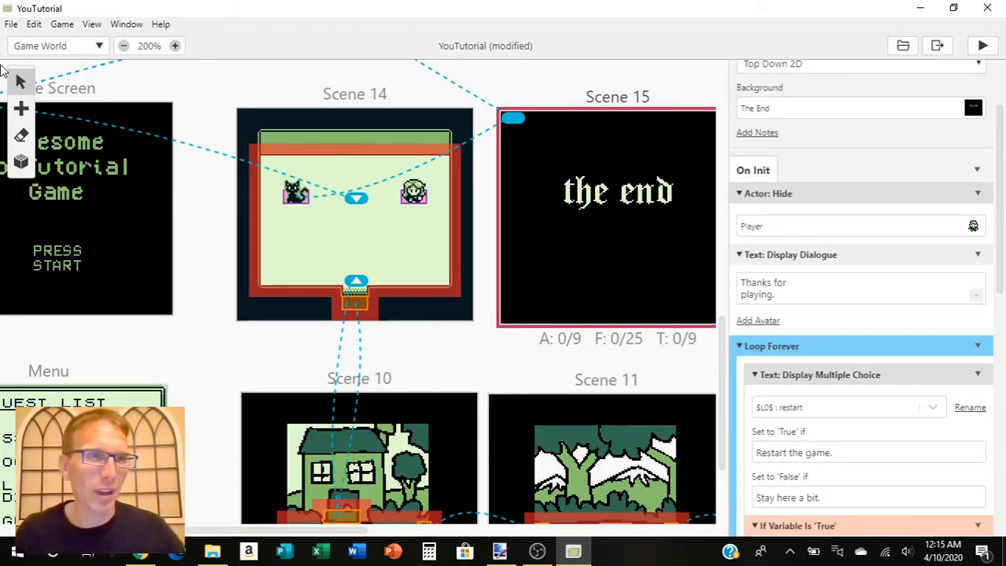
click(10, 23)
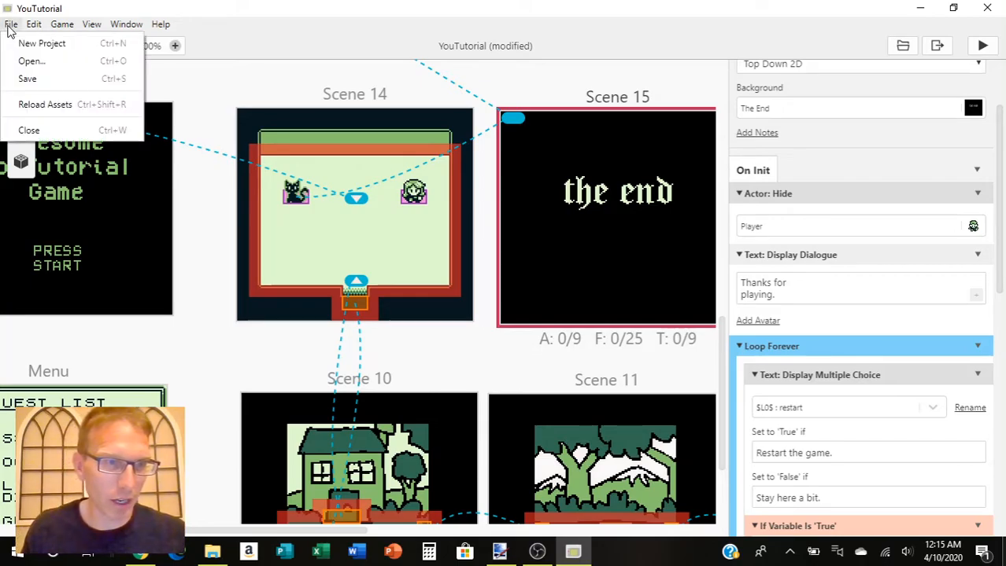
click(28, 80)
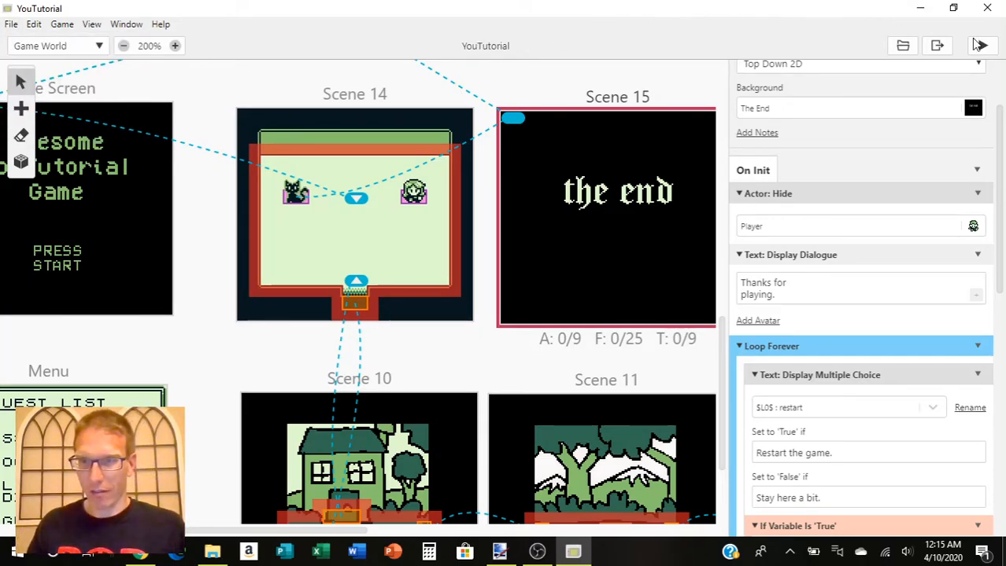
click(538, 553)
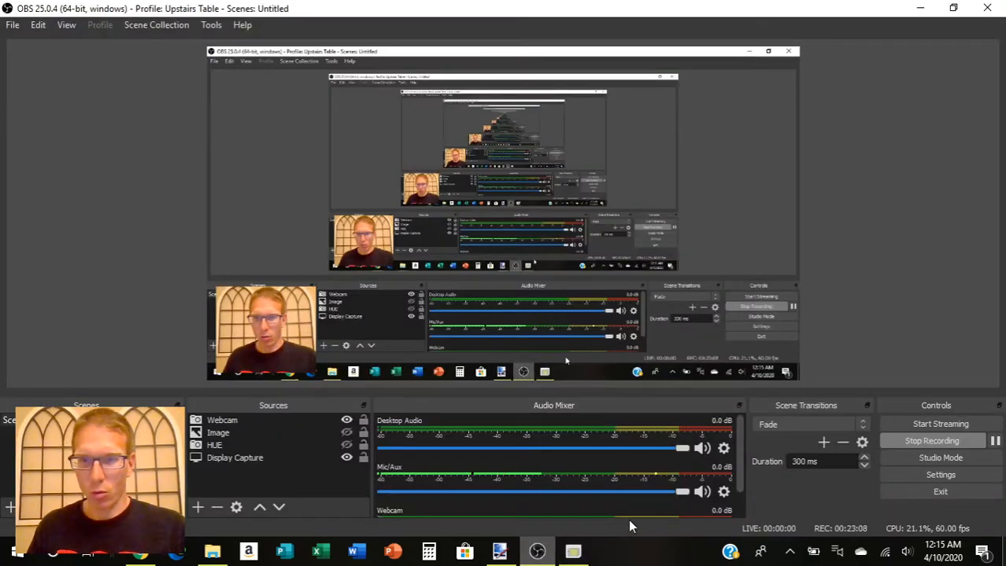
click(995, 445)
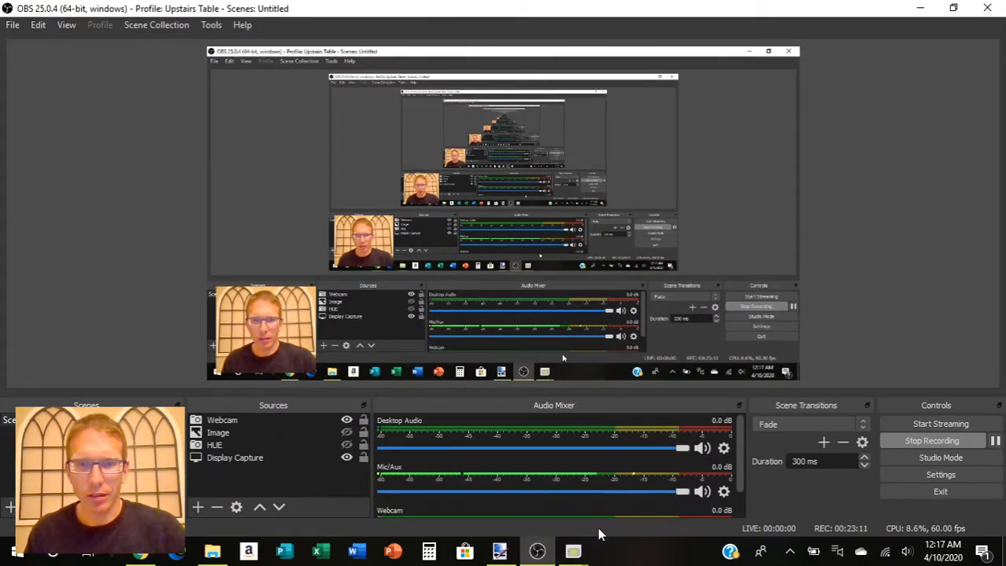
Step: Switch to the YouTutorial game window and start playing from the title screen
mouse_move(573, 553)
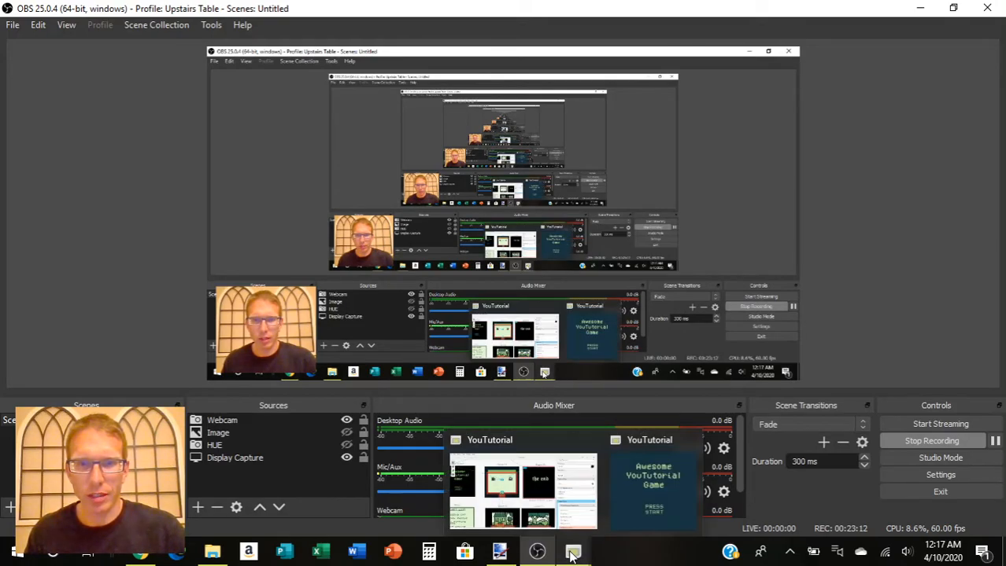
click(545, 448)
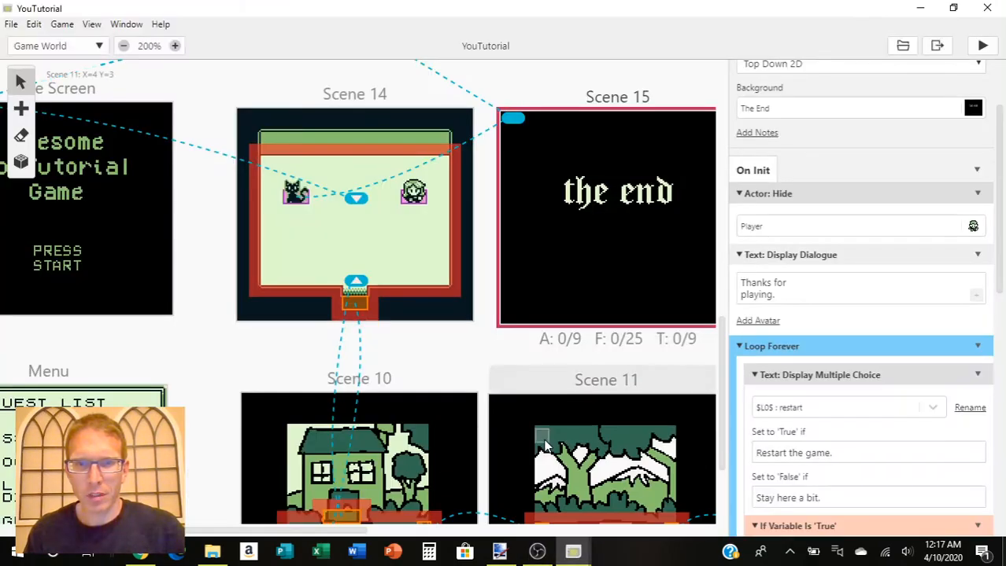
mouse_move(573, 553)
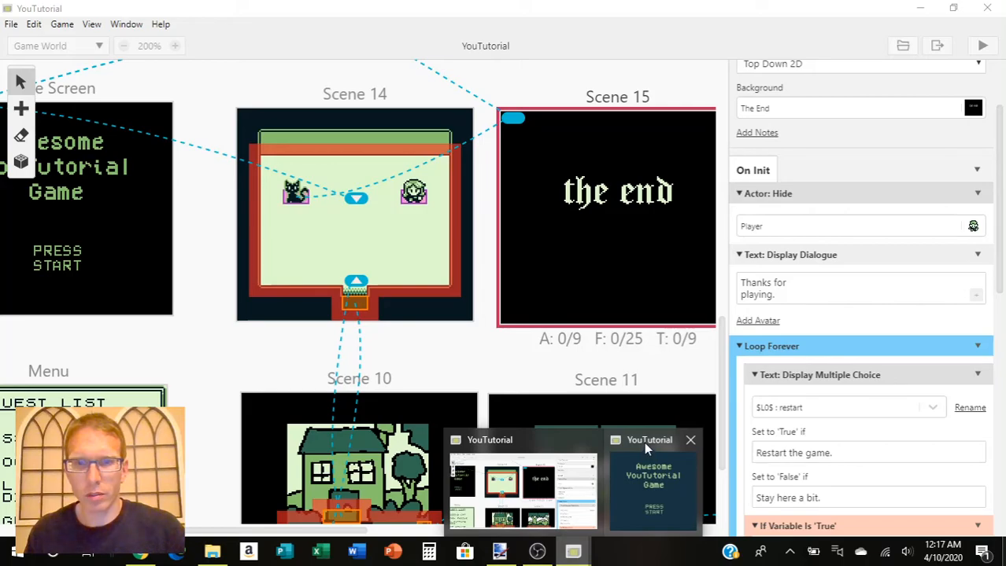
click(646, 472)
key(Return)
key(z)
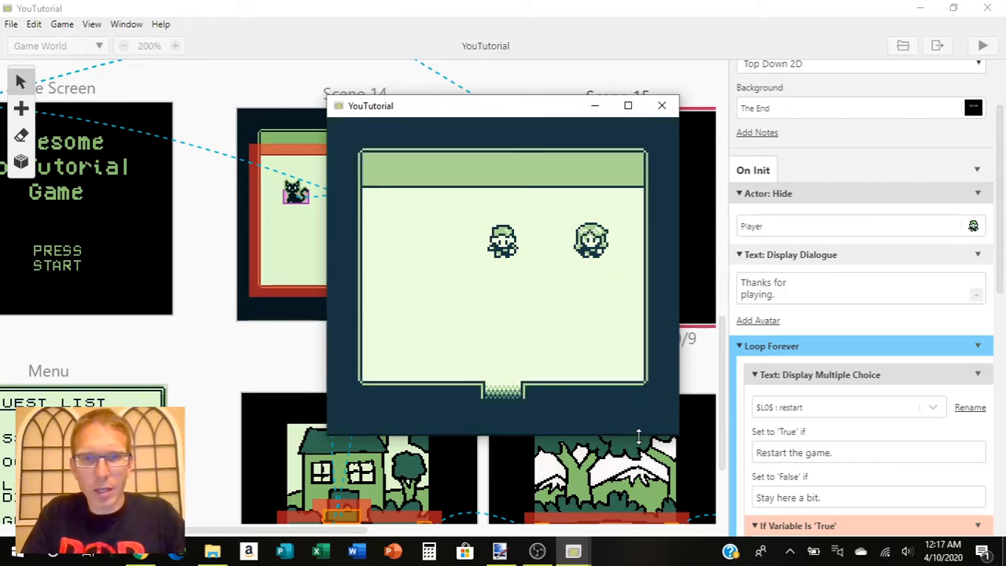
Step: Walk the player to the woman in the house, talk to her and advance through her dialogue
key(Right)
key(z)
key(z)
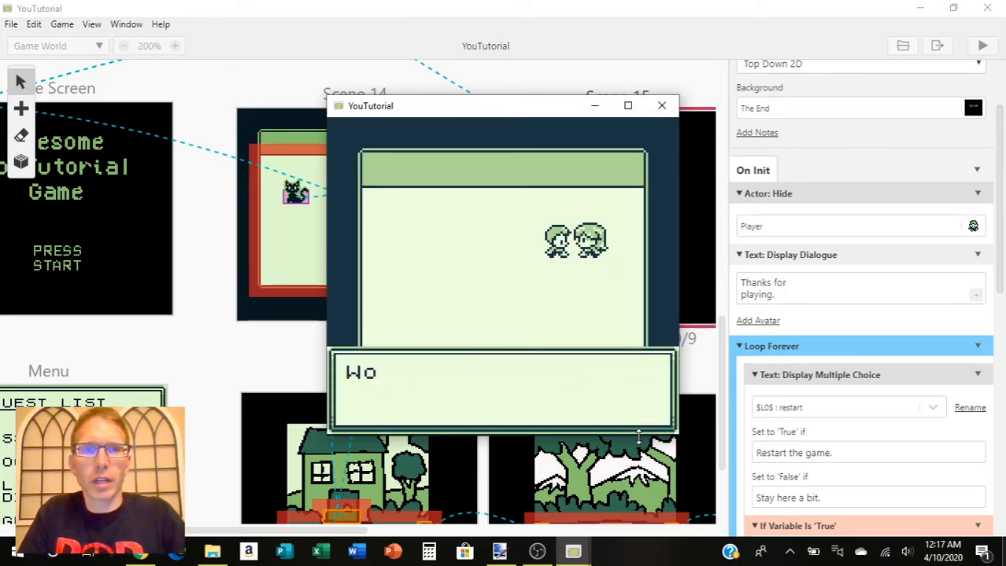
key(z)
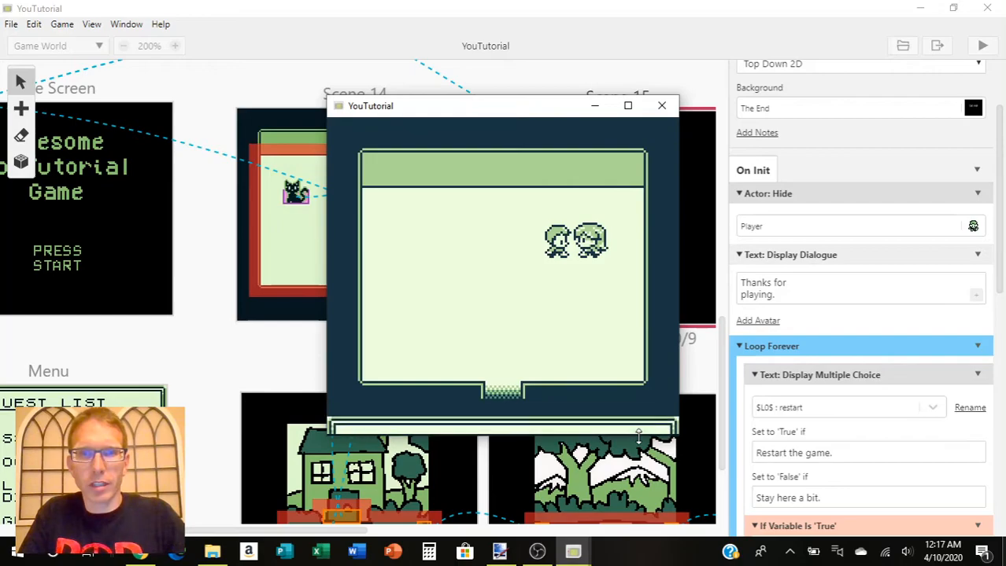
key(z)
key(z)
Step: Walk the player out of the house and east through the outdoor scenes to the cat
key(Down)
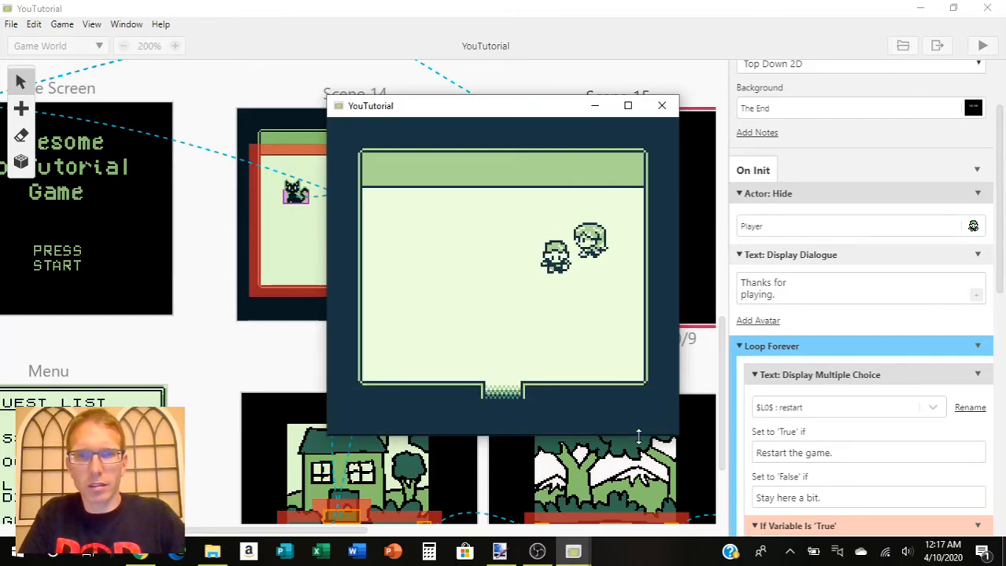
key(Left)
key(Left)
key(Right)
key(Down)
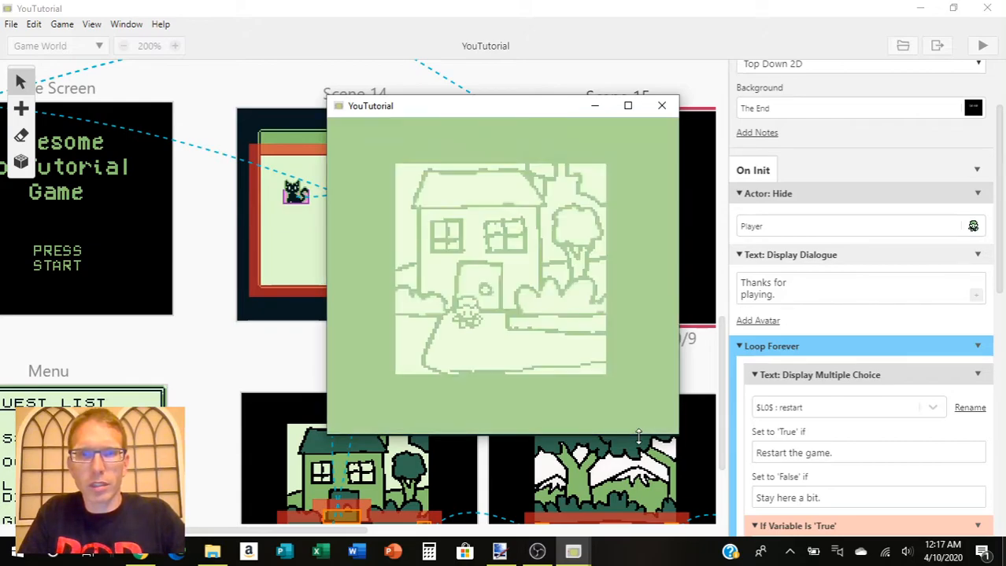
key(Down)
key(Right)
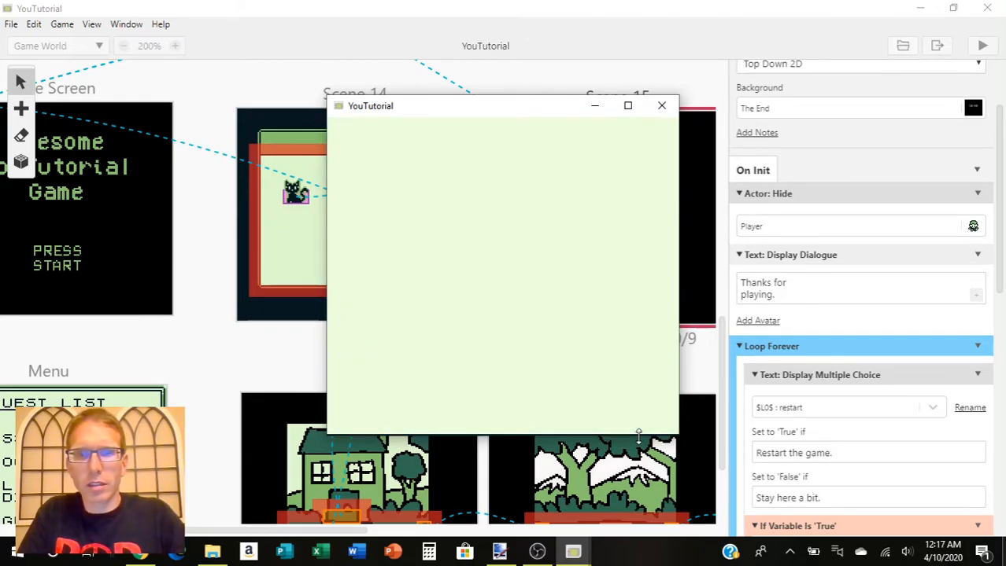
key(Right)
key(Right)
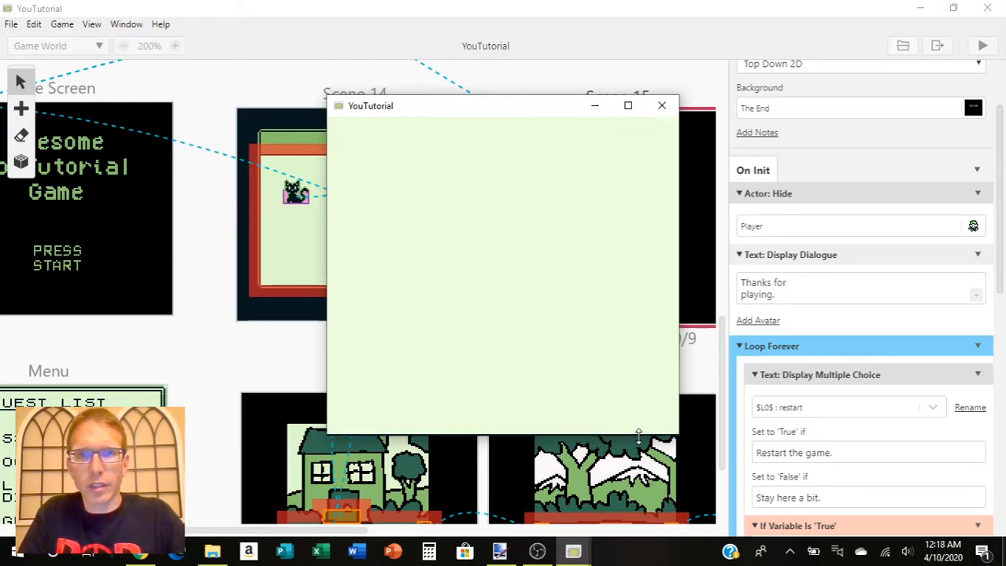
key(Right)
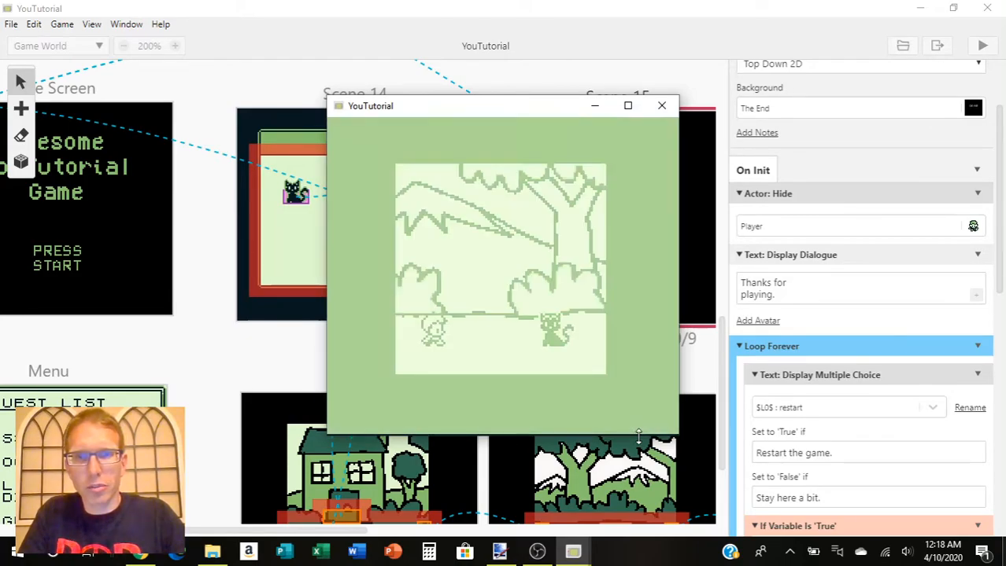
Step: Interact with the cat under the tree and advance through its dialogue
key(z)
key(z)
key(z)
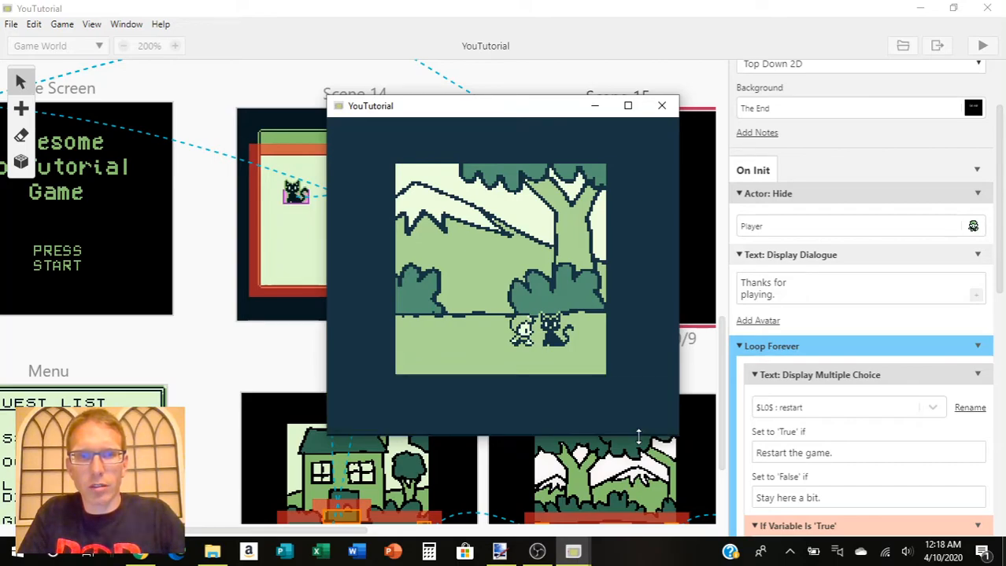
key(z)
Step: Walk the player back west through the outdoor scenes to the house and enter it
key(Left)
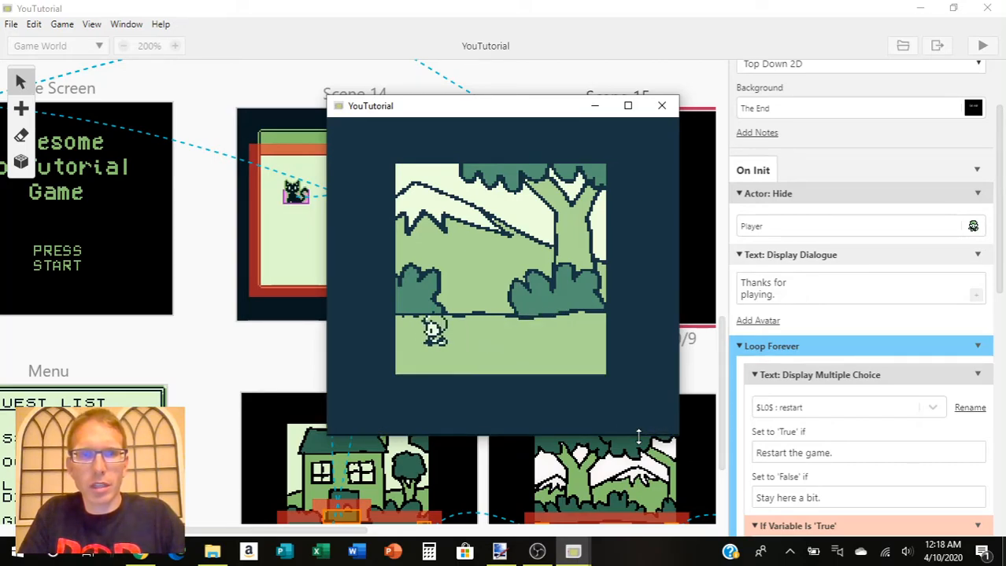
key(Left)
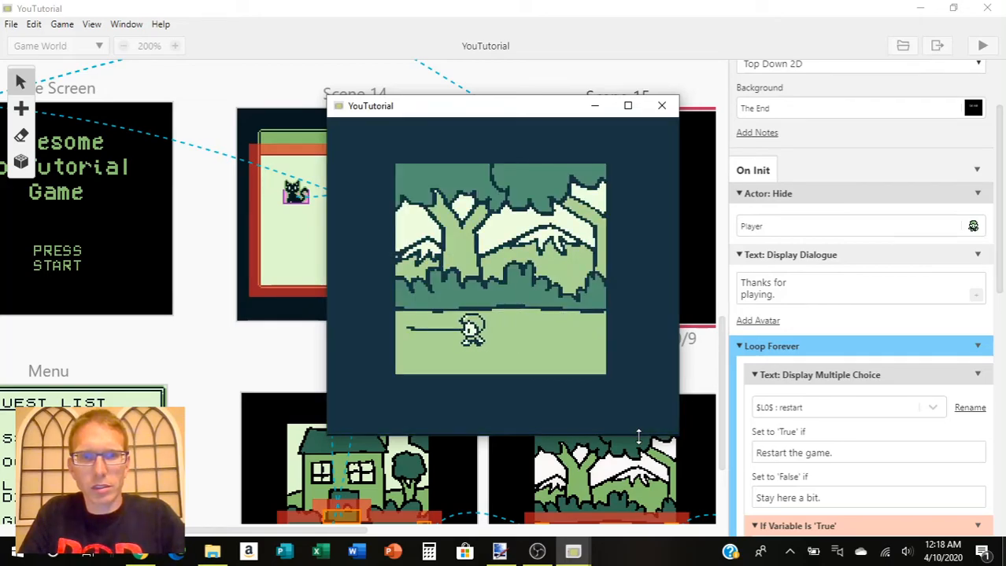
key(Left)
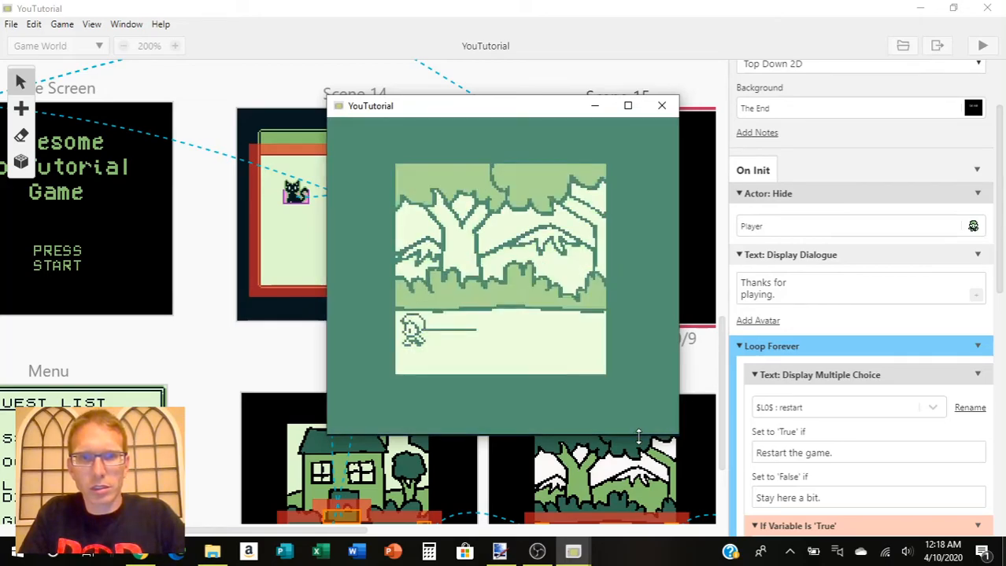
key(Up)
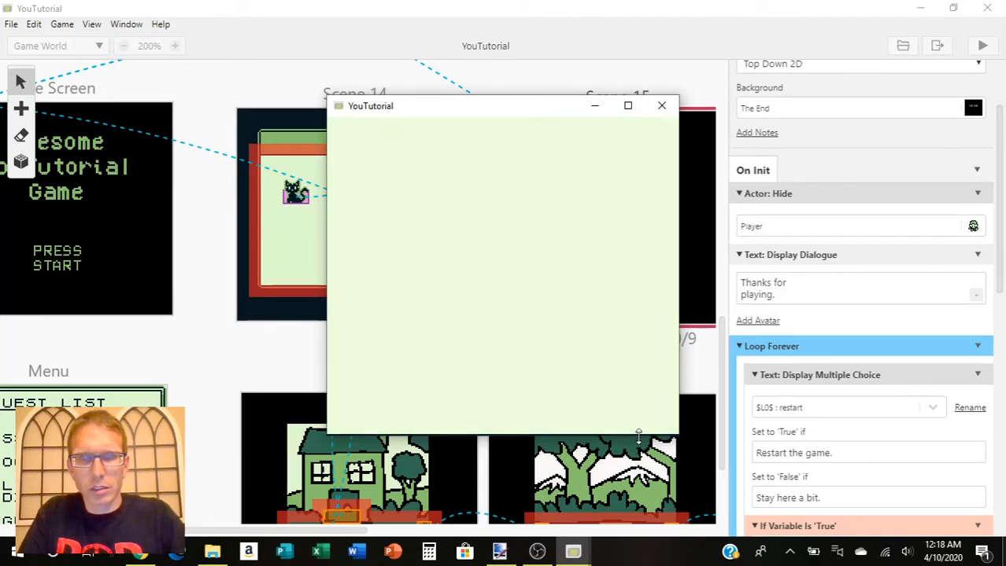
Step: Walk the player to the woman in the house, talk to her, and interact with the returned cat to trigger the ending
key(Up)
key(Right)
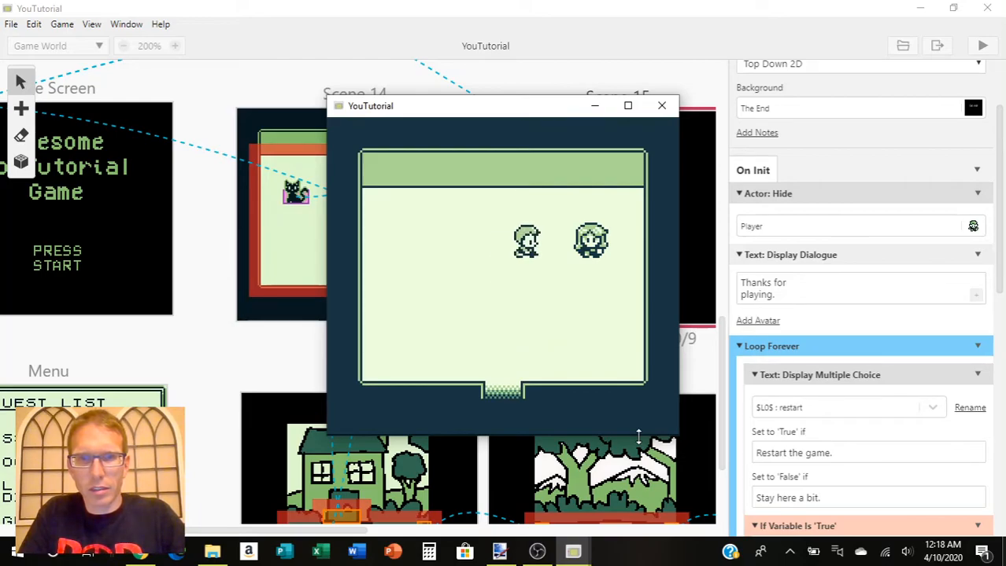
key(z)
key(z)
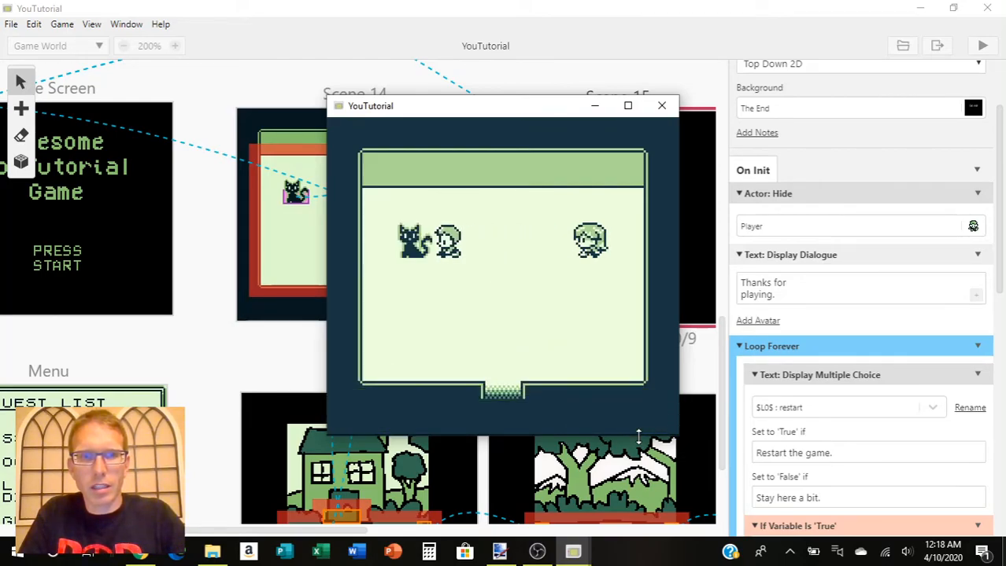
key(z)
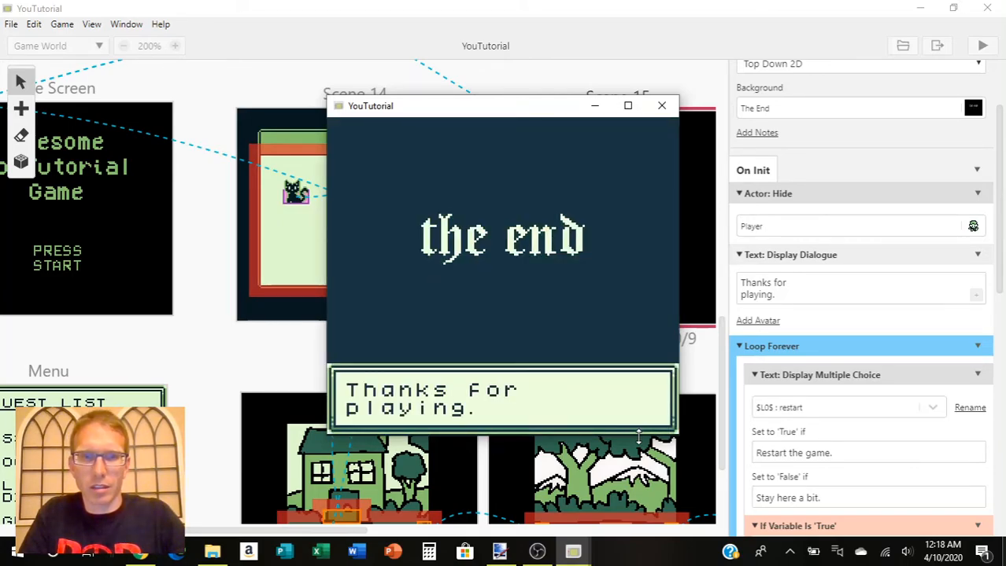
Step: Dismiss the thank-you dialogue on the ending scene, choose "Stay here a bit." once, and choose "Restart the game." when asked again
key(z)
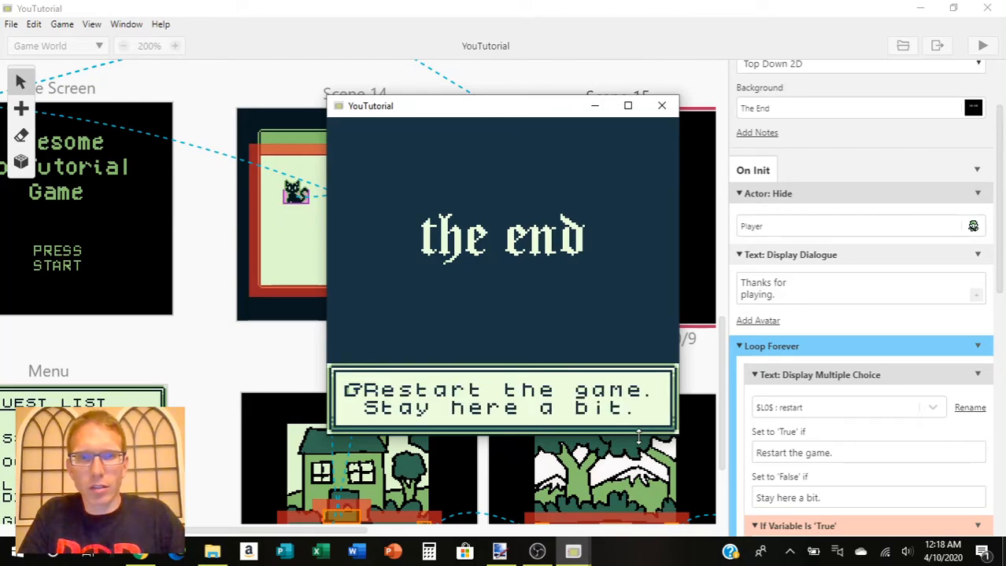
key(Down)
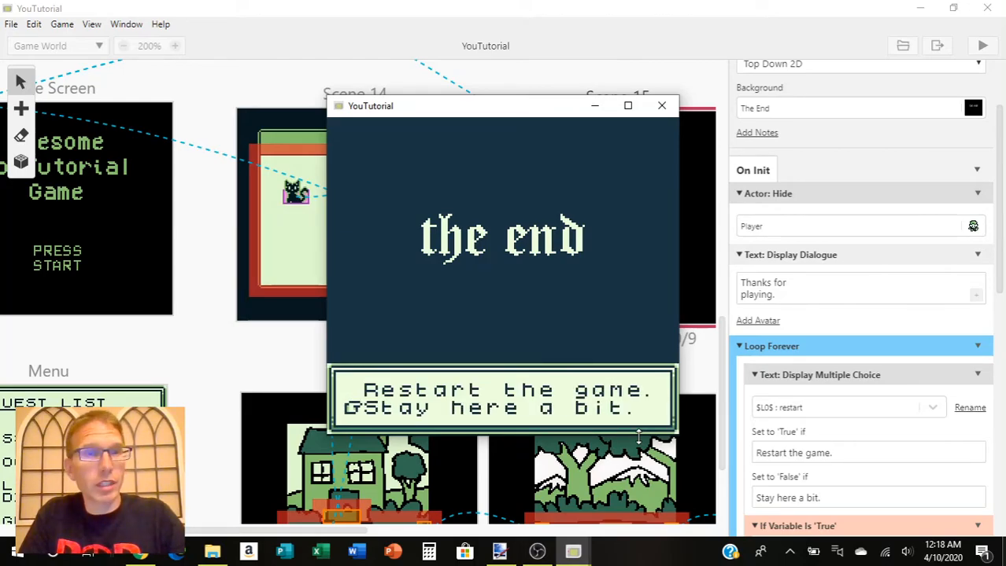
key(z)
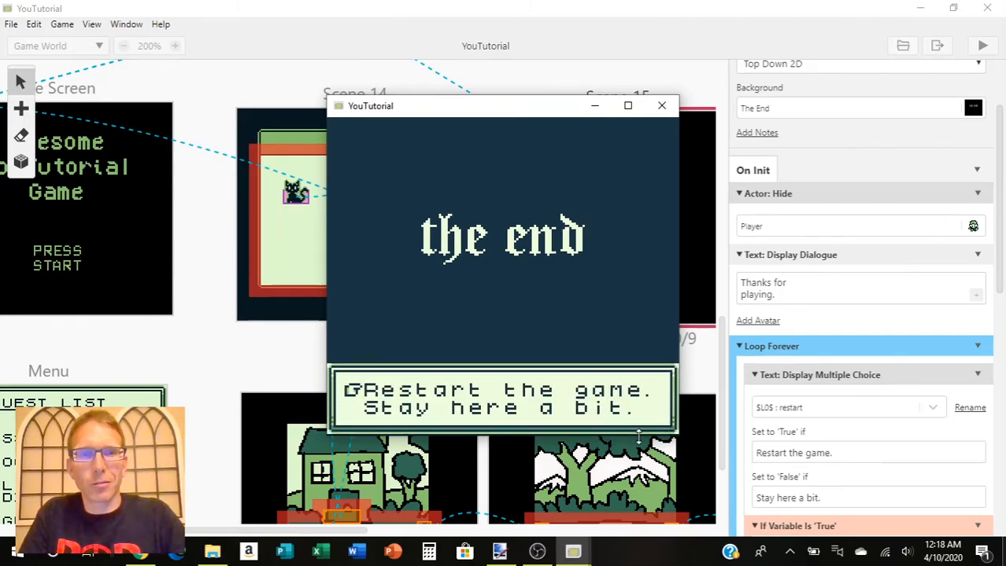
key(z)
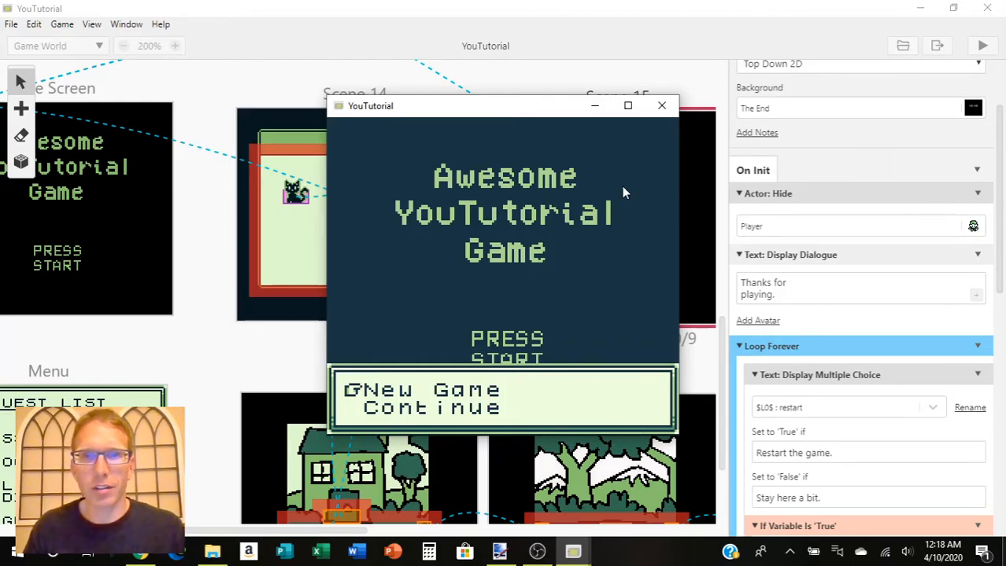
Step: Close the game preview window and save the project
click(661, 106)
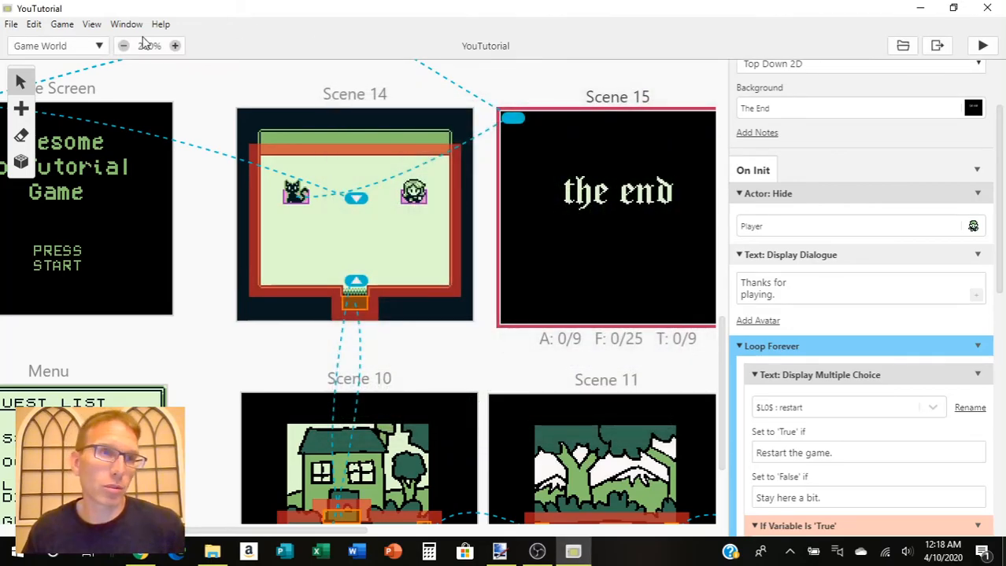
click(11, 25)
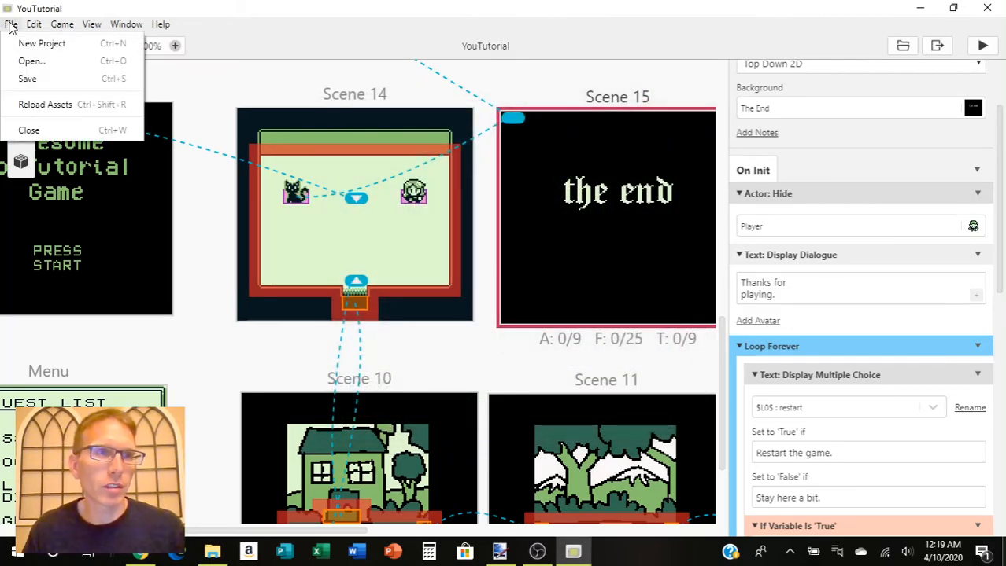
click(27, 80)
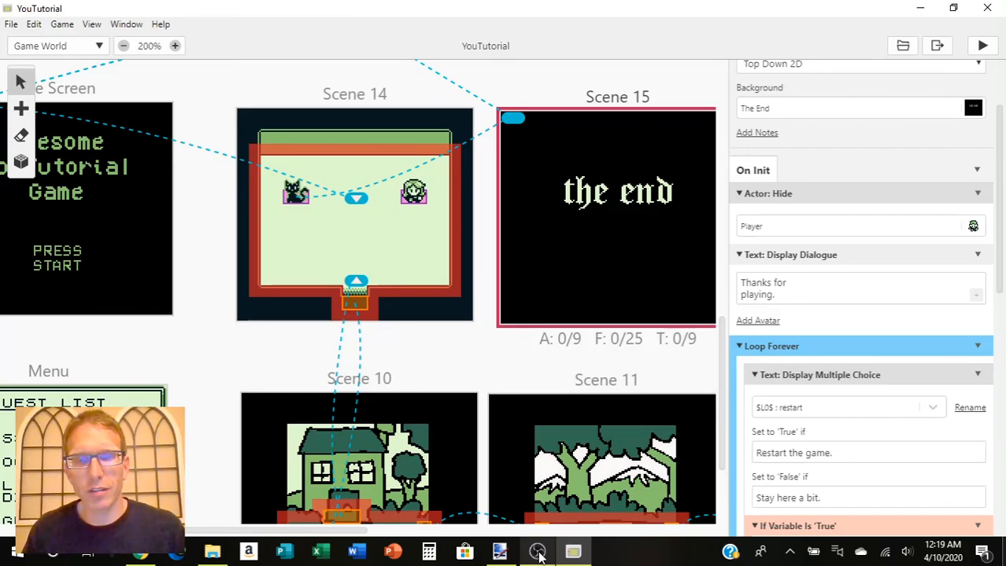
mouse_move(538, 553)
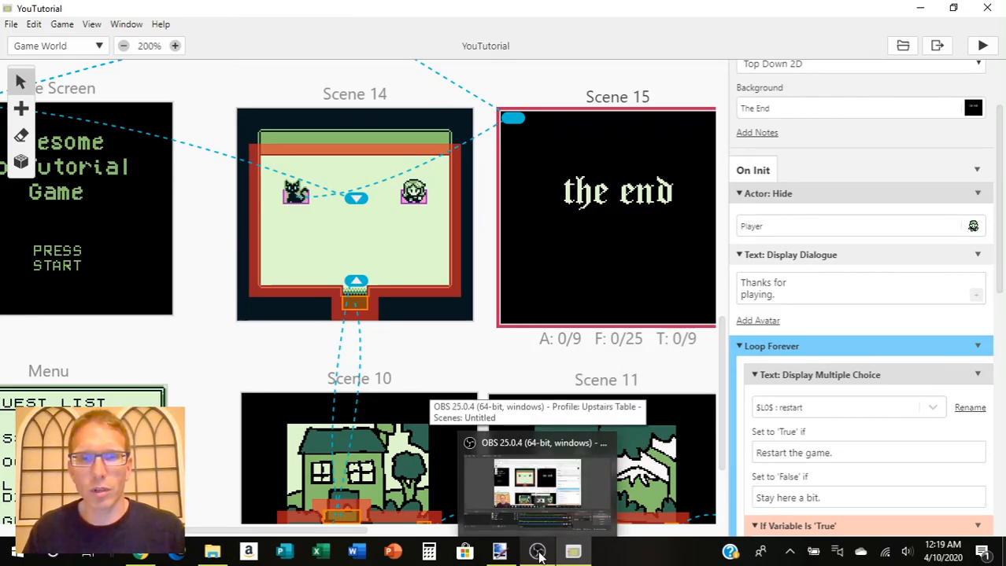
click(538, 553)
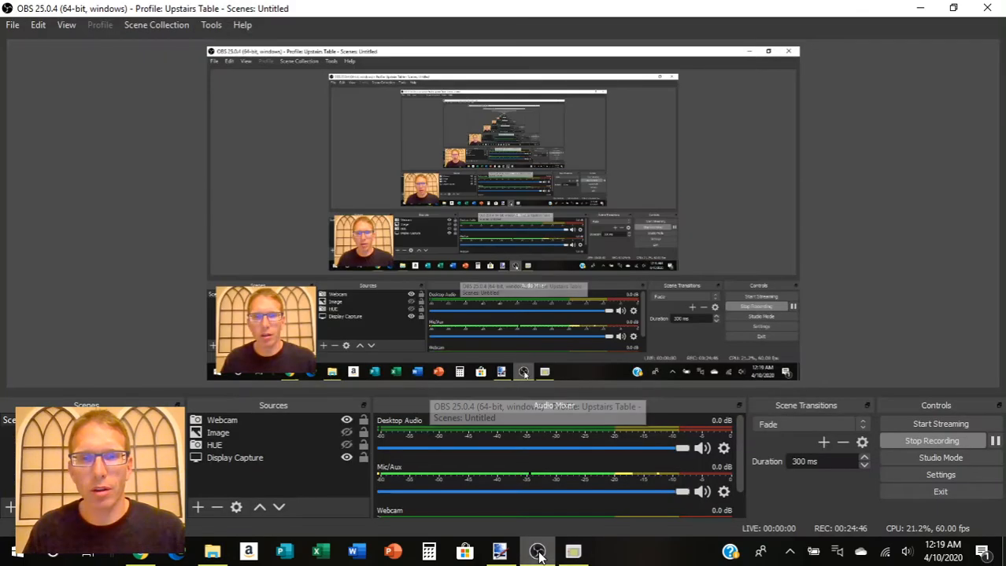